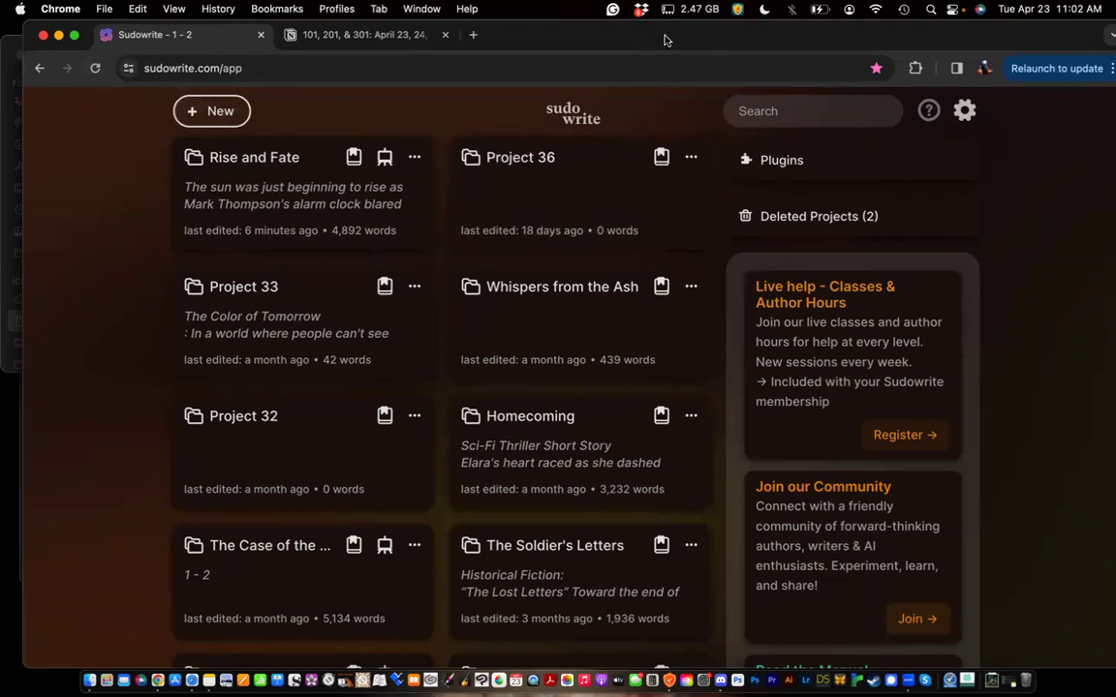
Look through the project cards and the help and community resource cards on the dashboard
left_click_drag(680, 43, 655, 42)
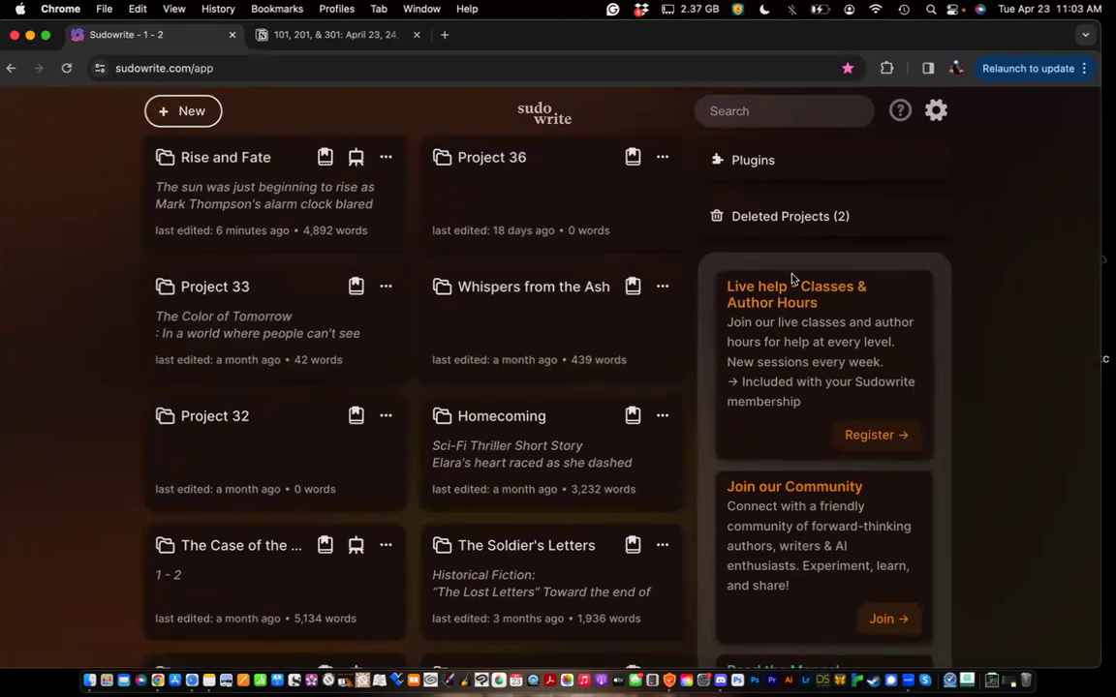
scroll(792, 267, "down", 2)
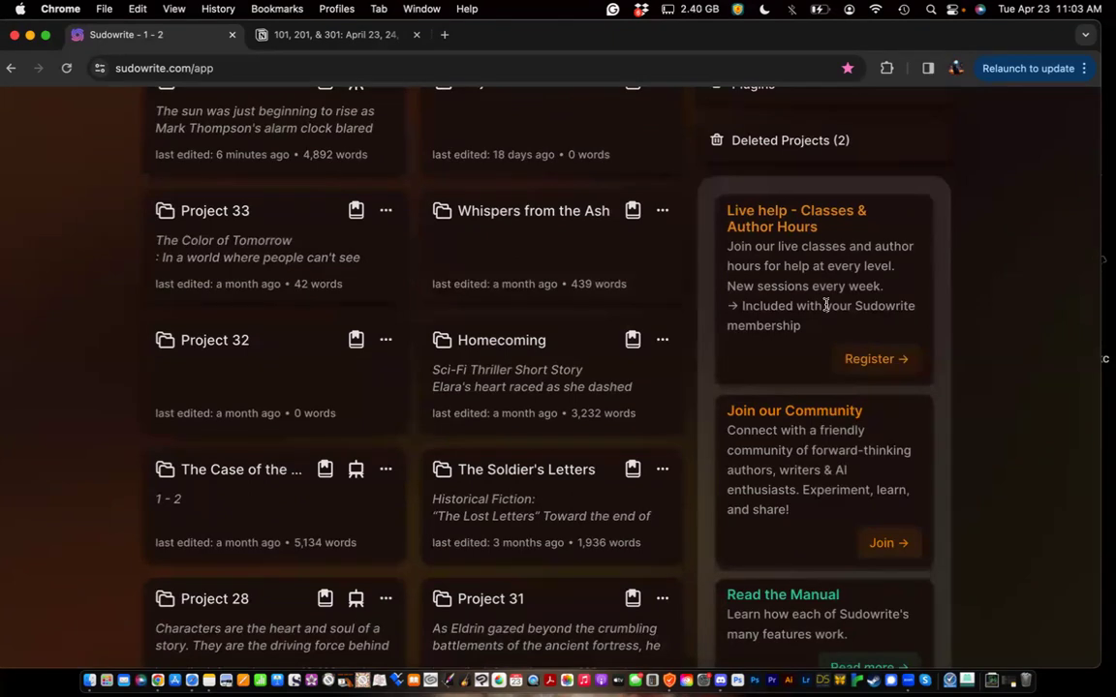
scroll(825, 306, "down", 4)
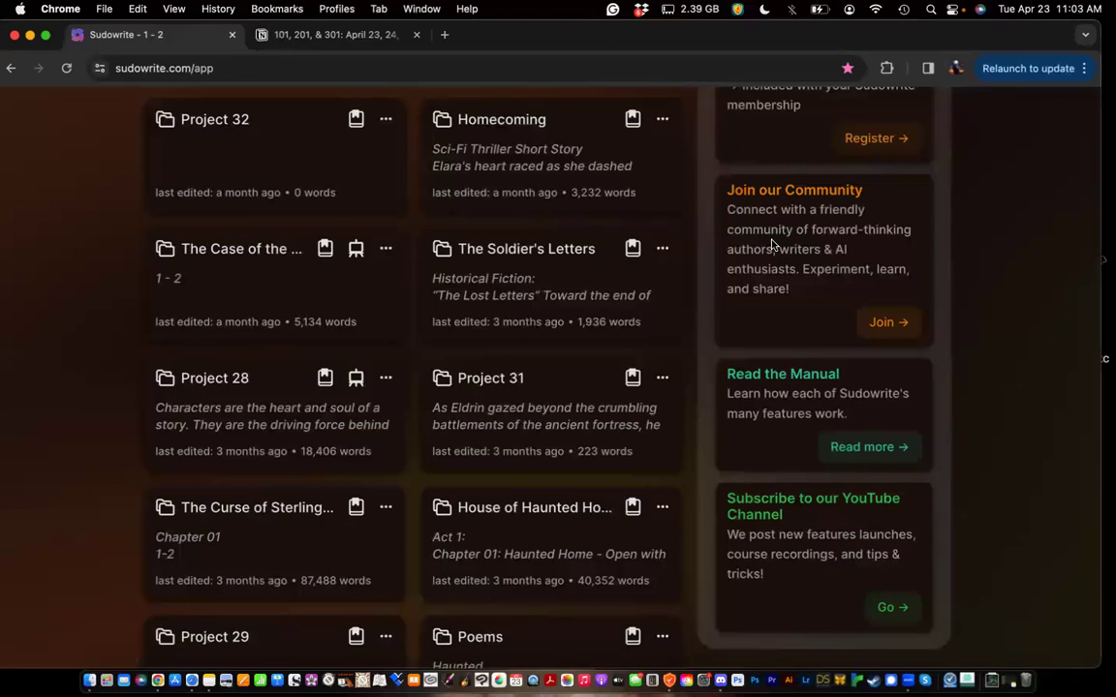
scroll(772, 243, "down", 1)
scroll(772, 243, "down", 5)
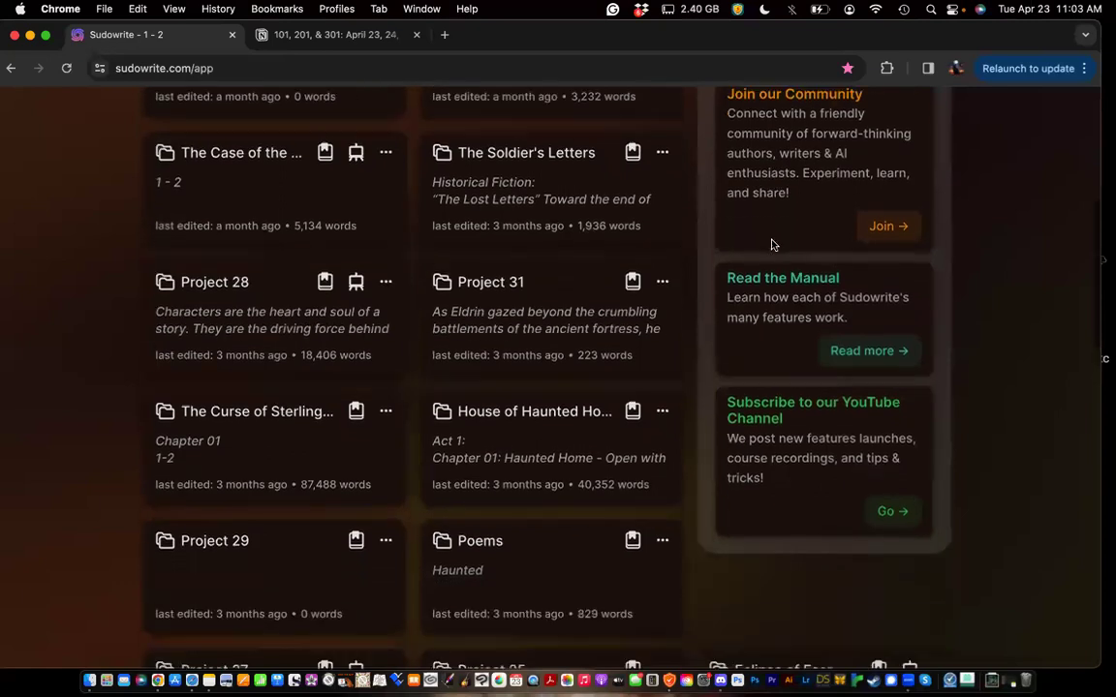
scroll(775, 321, "down", 5)
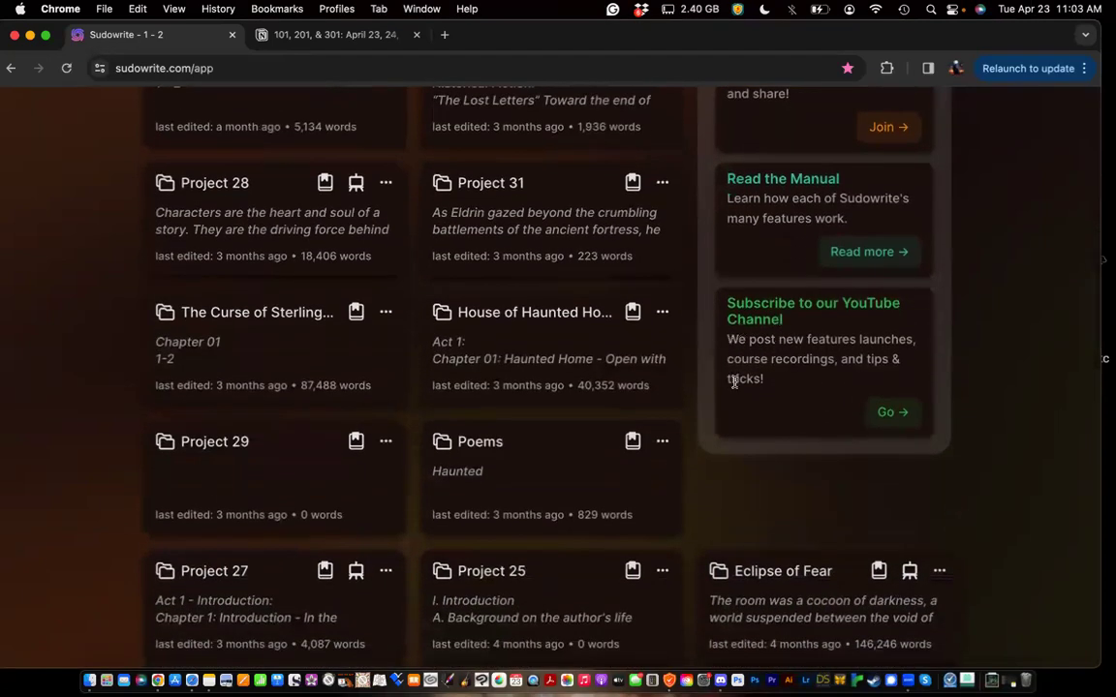
scroll(734, 382, "up", 20)
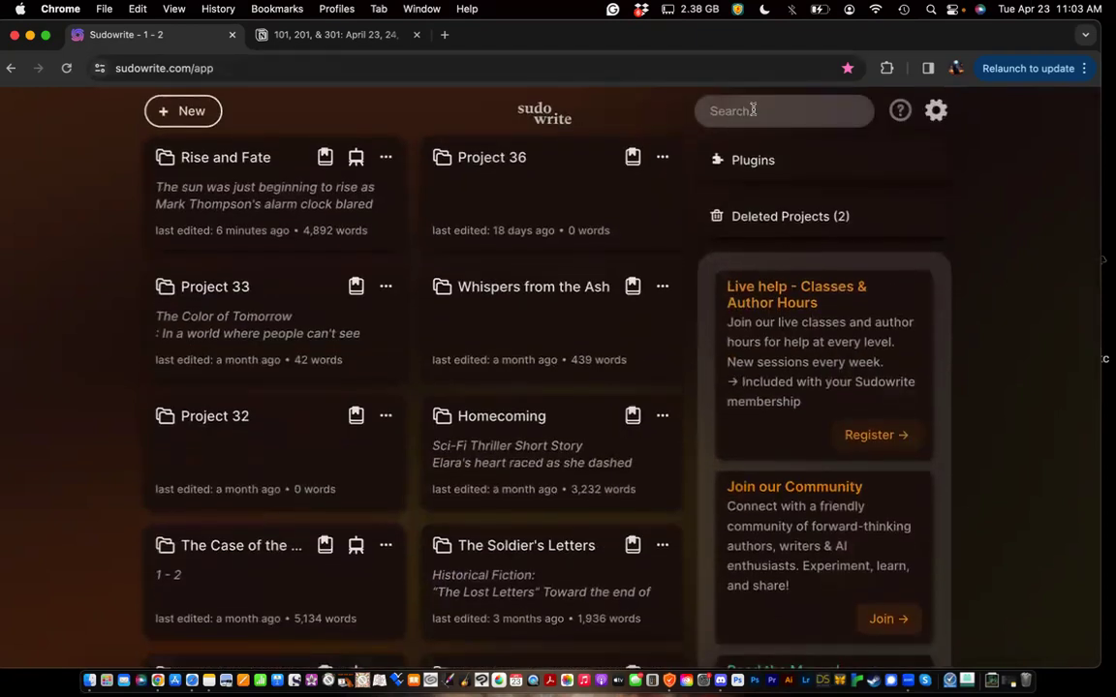
Search the projects for "sci", then clear the search to list all projects again
left_click(751, 110)
type("sci")
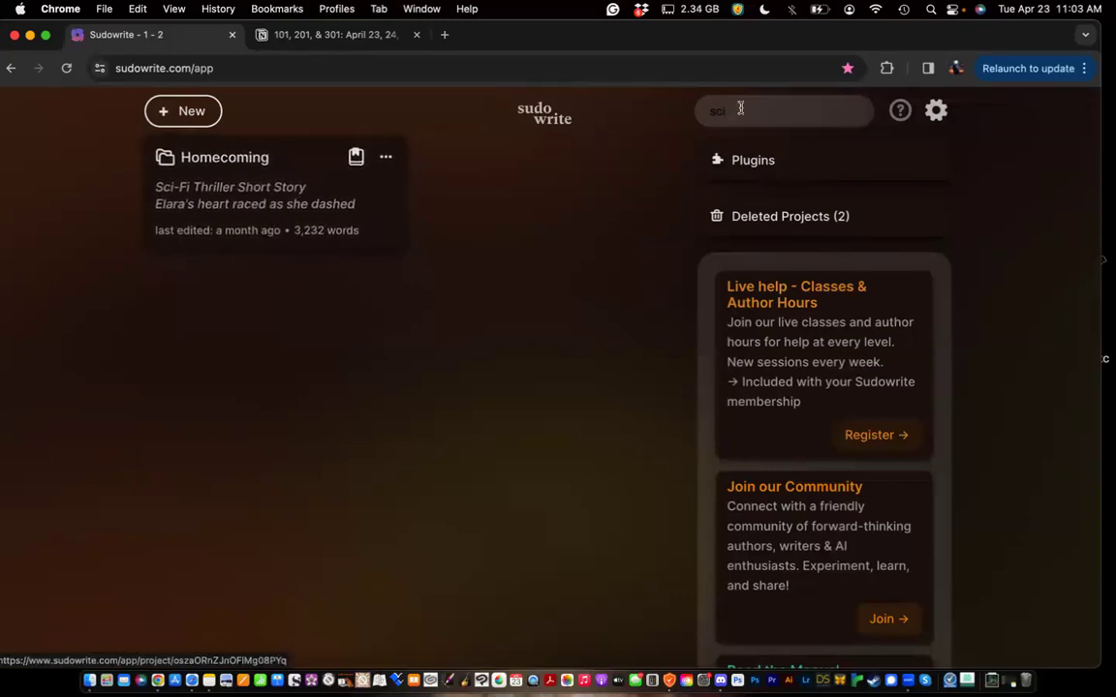
left_click_drag(740, 109, 682, 110)
key("BackSpace")
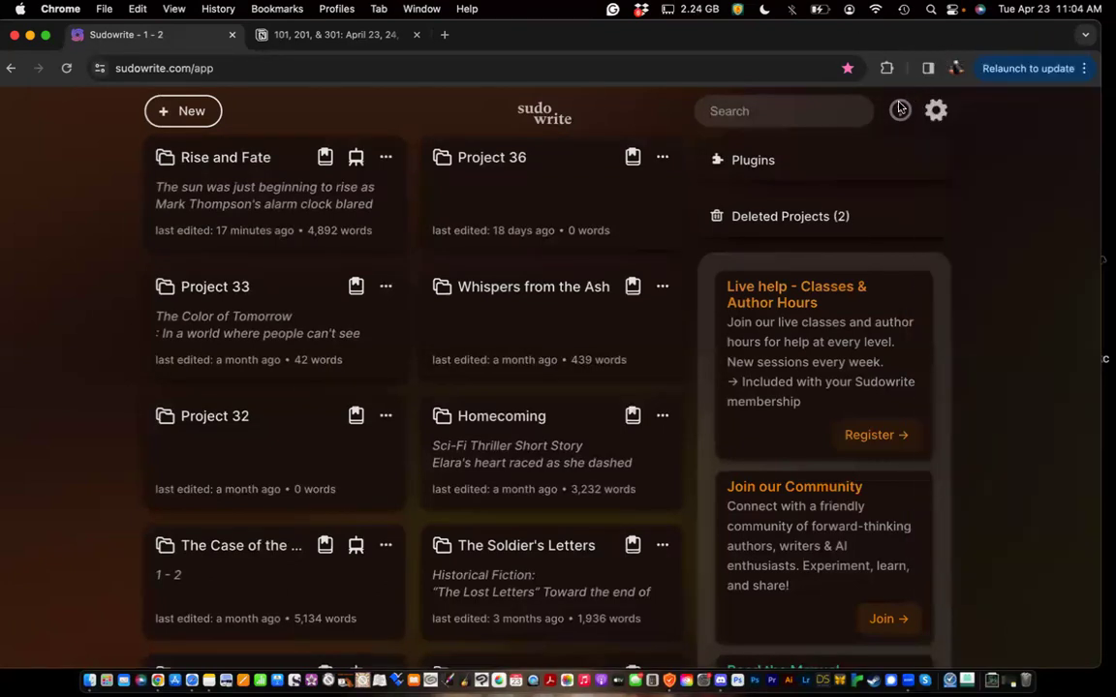
Open the Frequently Asked Questions page from the help options, view it, and close it
left_click(900, 113)
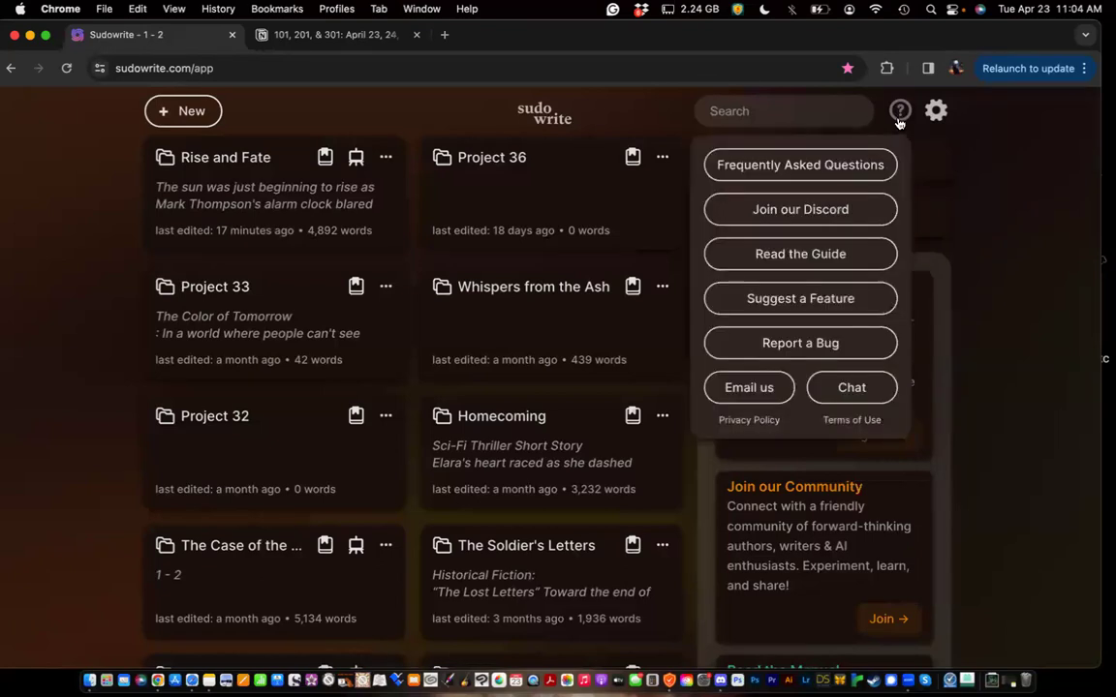
left_click(831, 175)
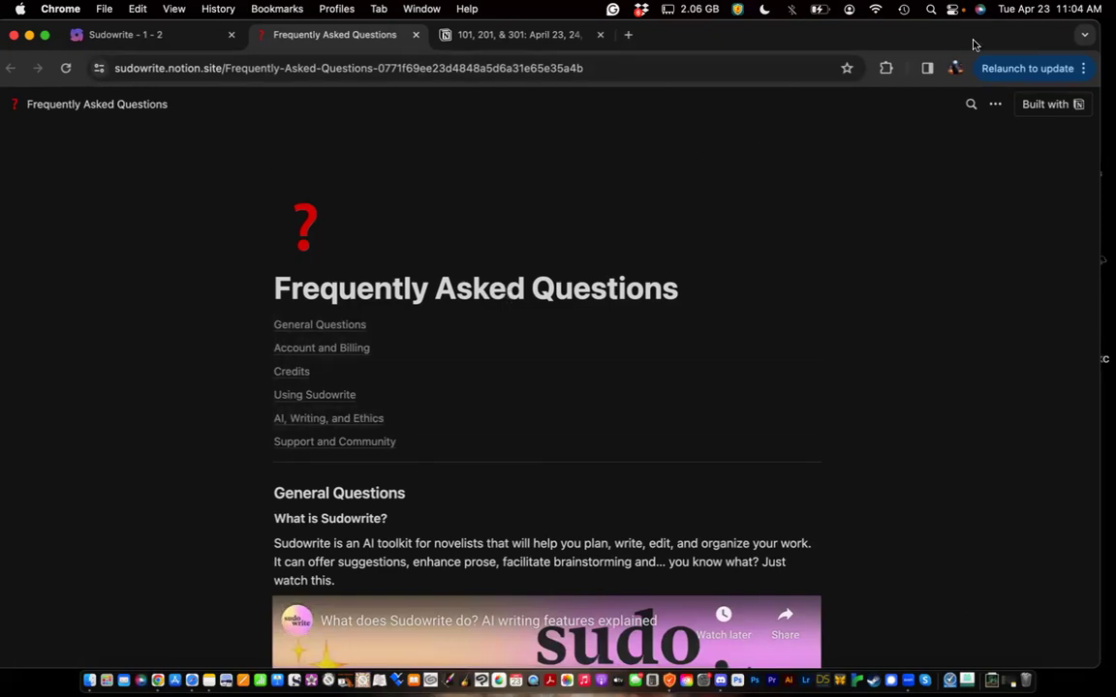
left_click_drag(874, 43, 871, 73)
left_click_drag(705, 76, 722, 100)
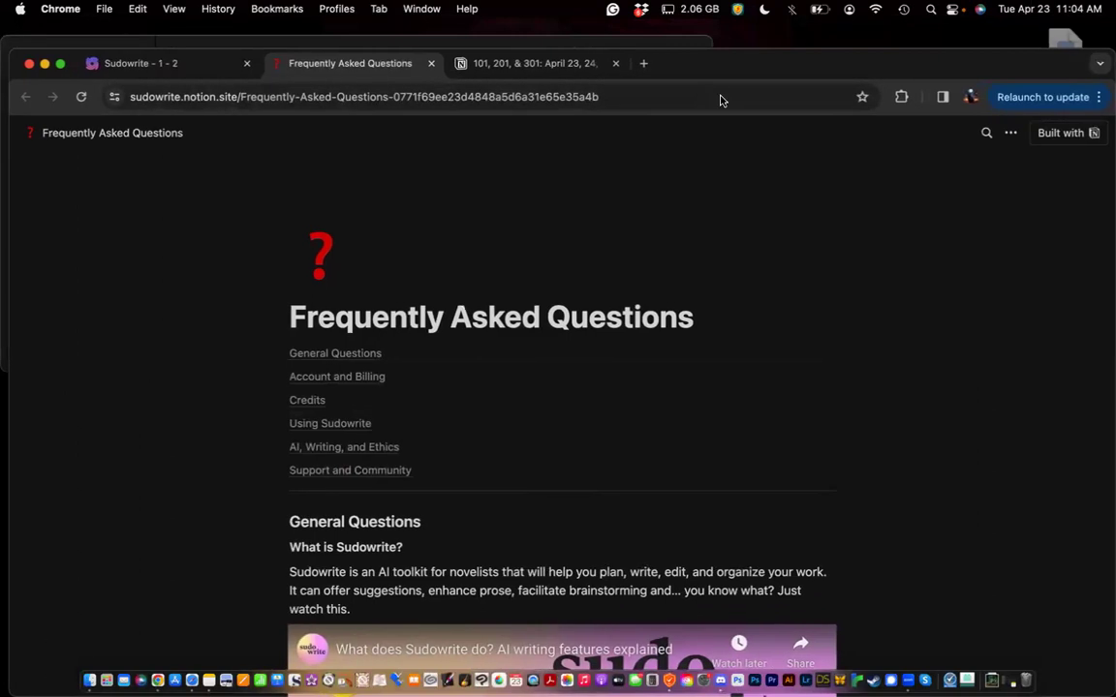
left_click(430, 64)
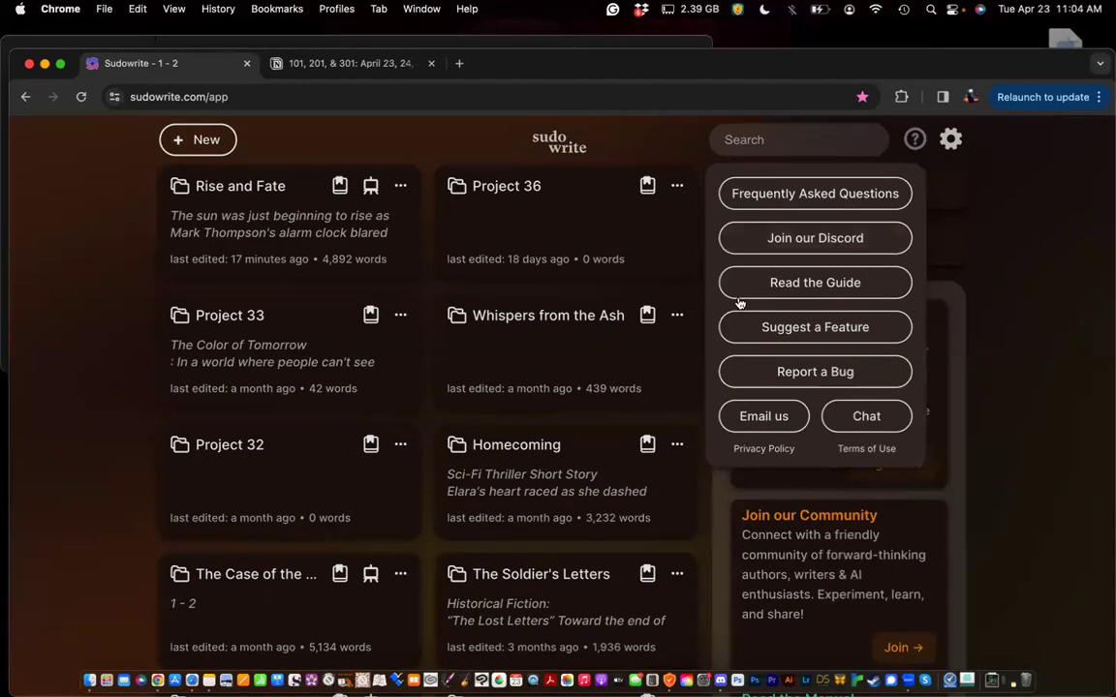
Open the Sudowrite Manual through the Read the Guide help option, view its table of contents, and close it
left_click(807, 290)
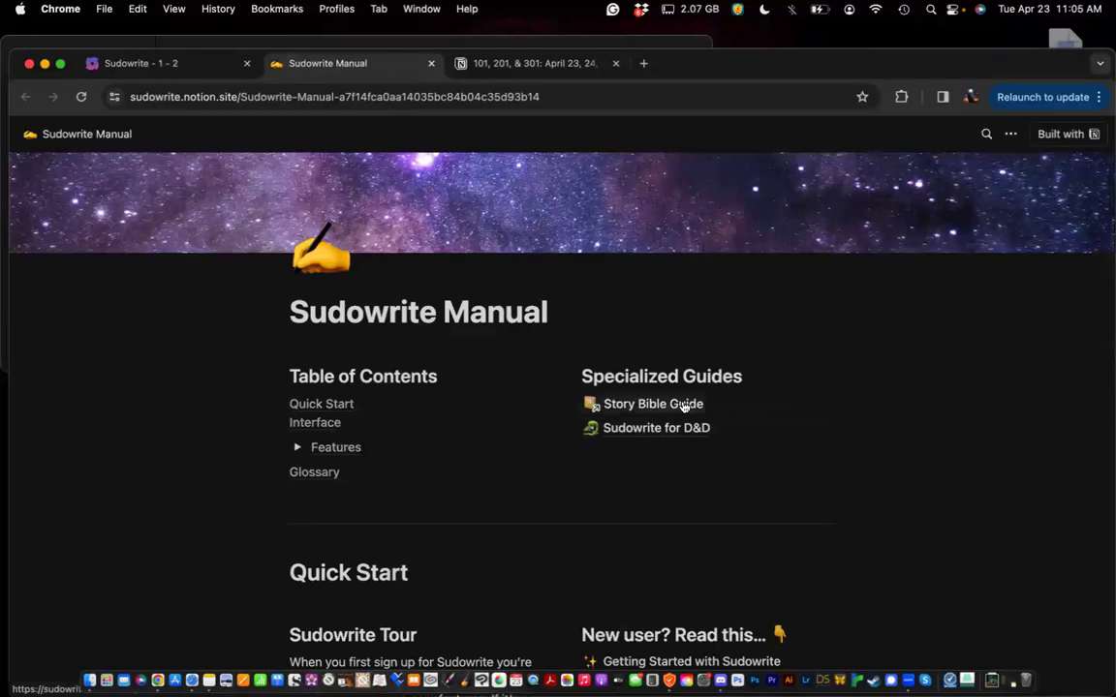
left_click(198, 66)
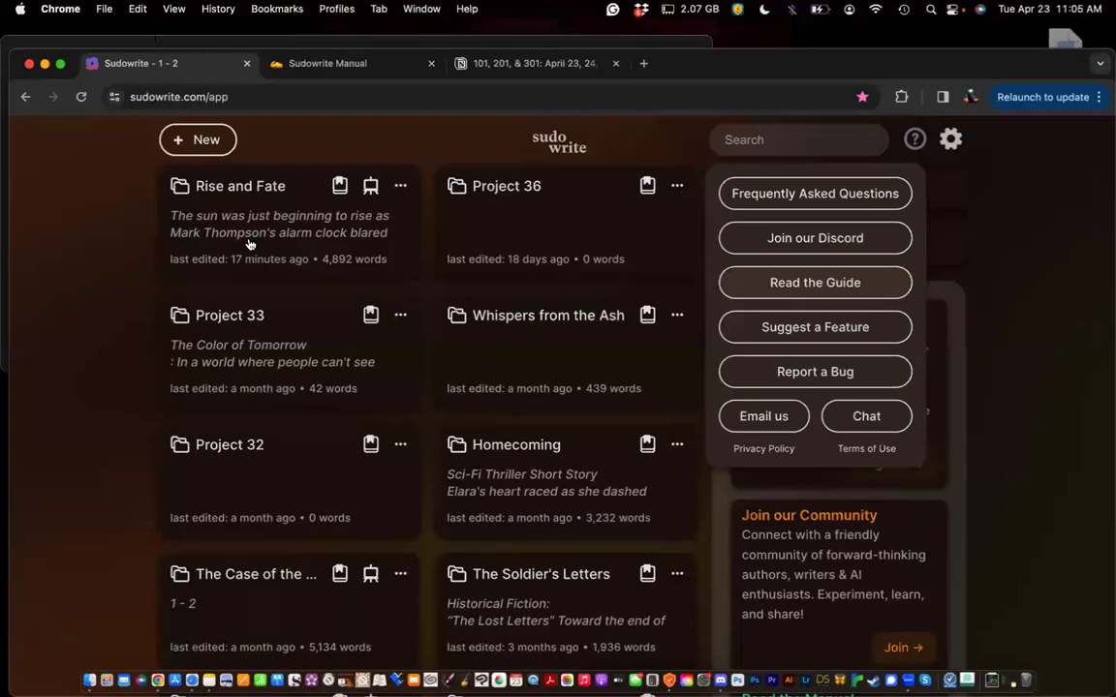
left_click(322, 64)
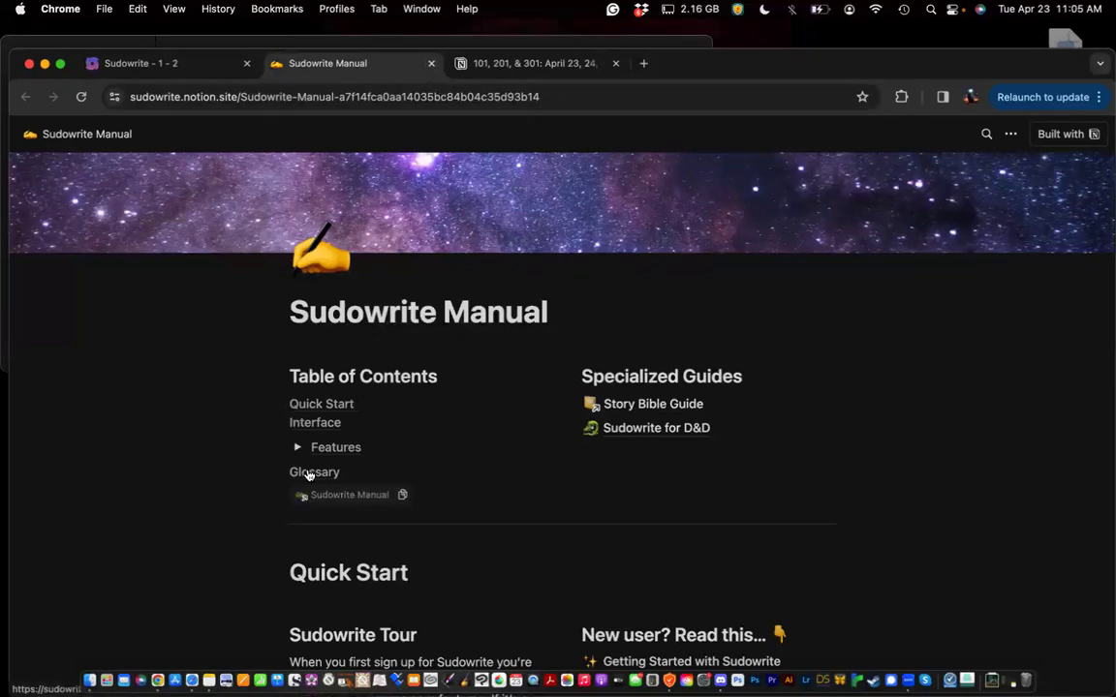
left_click(431, 64)
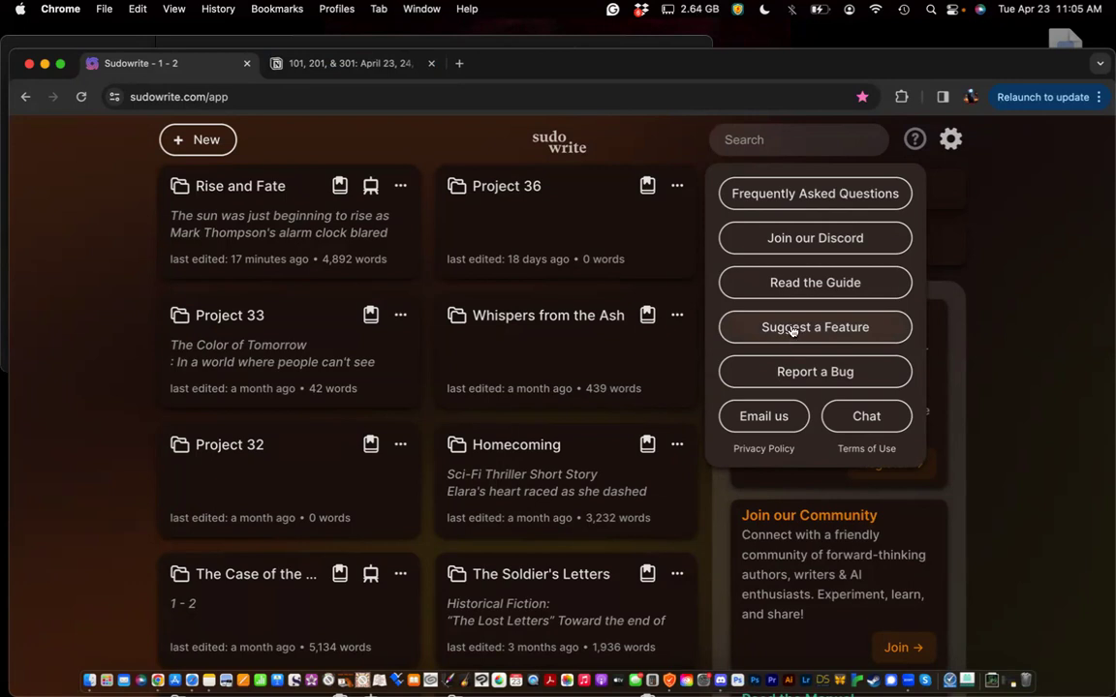
Open the Suggest a Feature page, look through the posted feature ideas, and close it
left_click(793, 330)
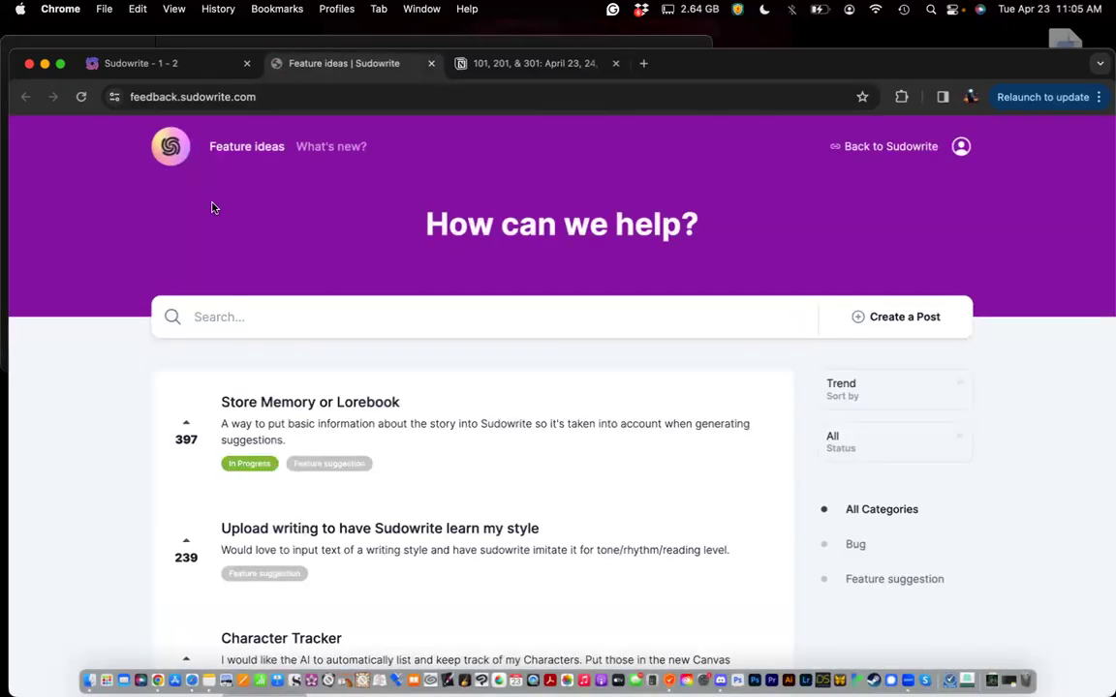
scroll(213, 209, "down", 2)
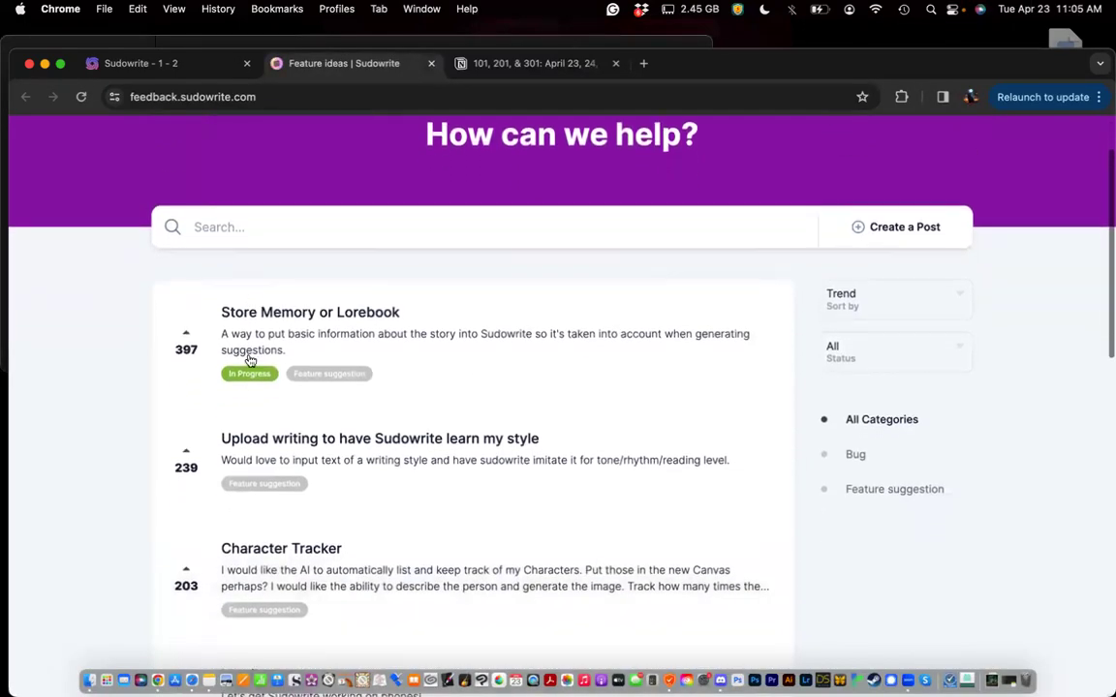
scroll(274, 483, "down", 3)
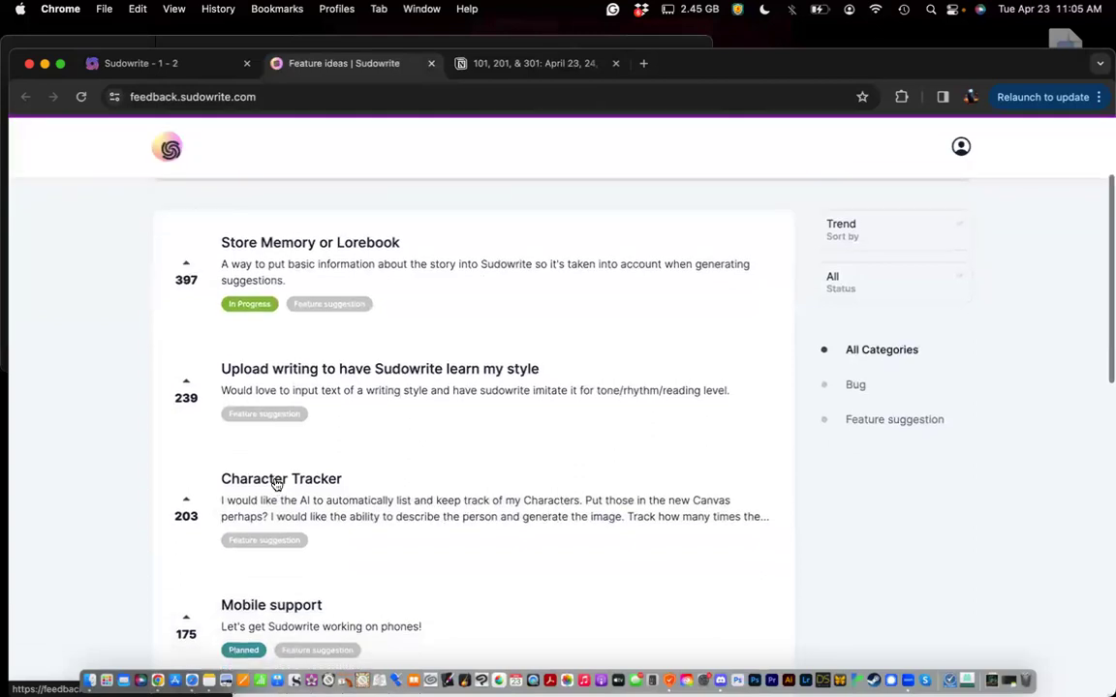
scroll(274, 483, "down", 2)
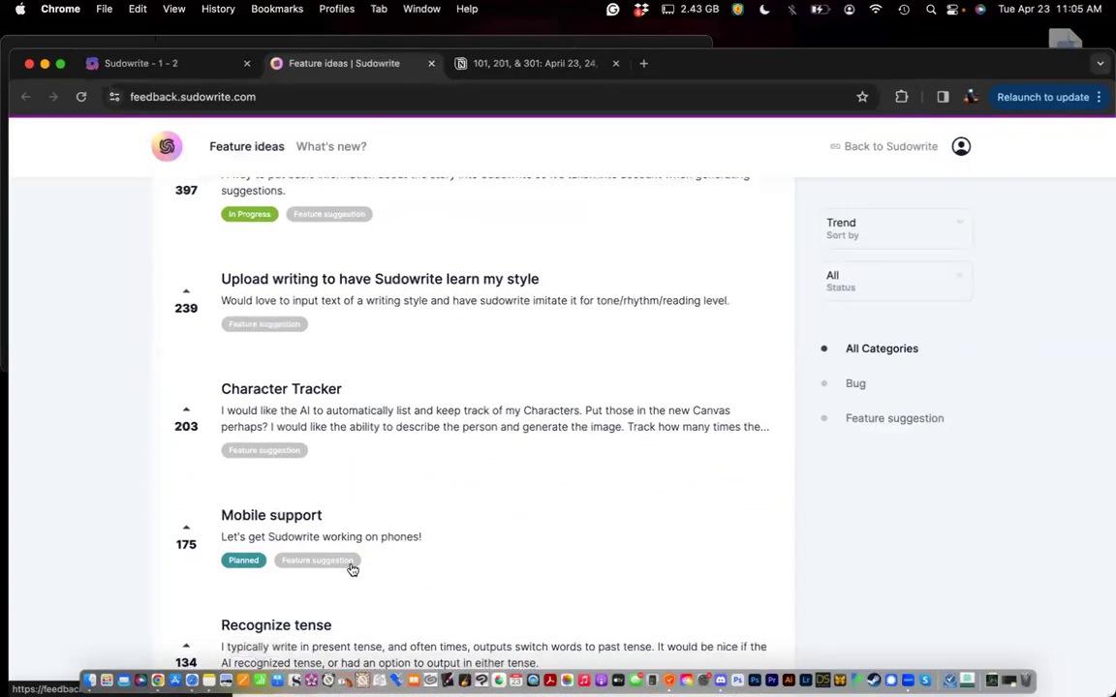
scroll(405, 339, "up", 4)
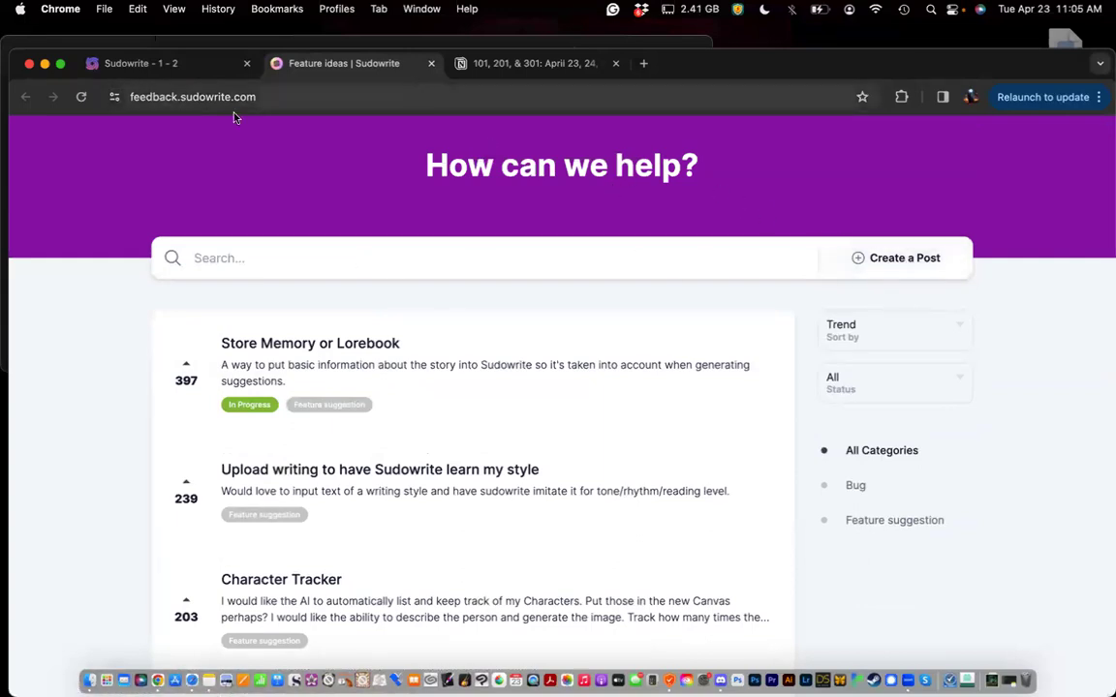
left_click(431, 63)
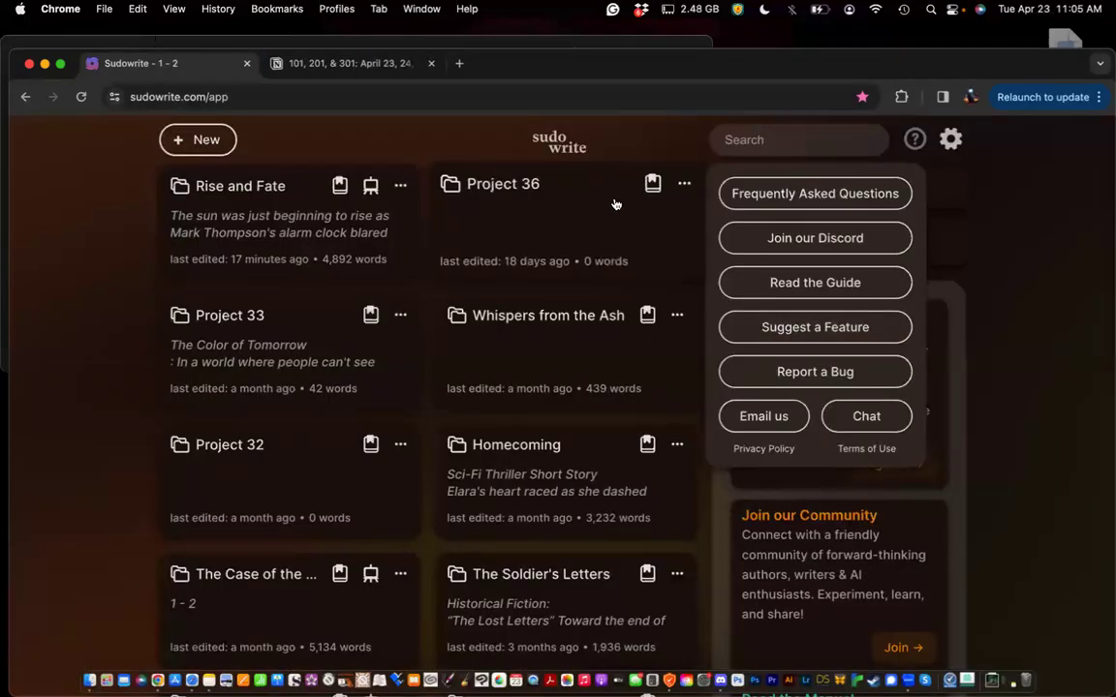
Open the account settings and examine the font, text size and line spacing options
scroll(736, 334, "down", 3)
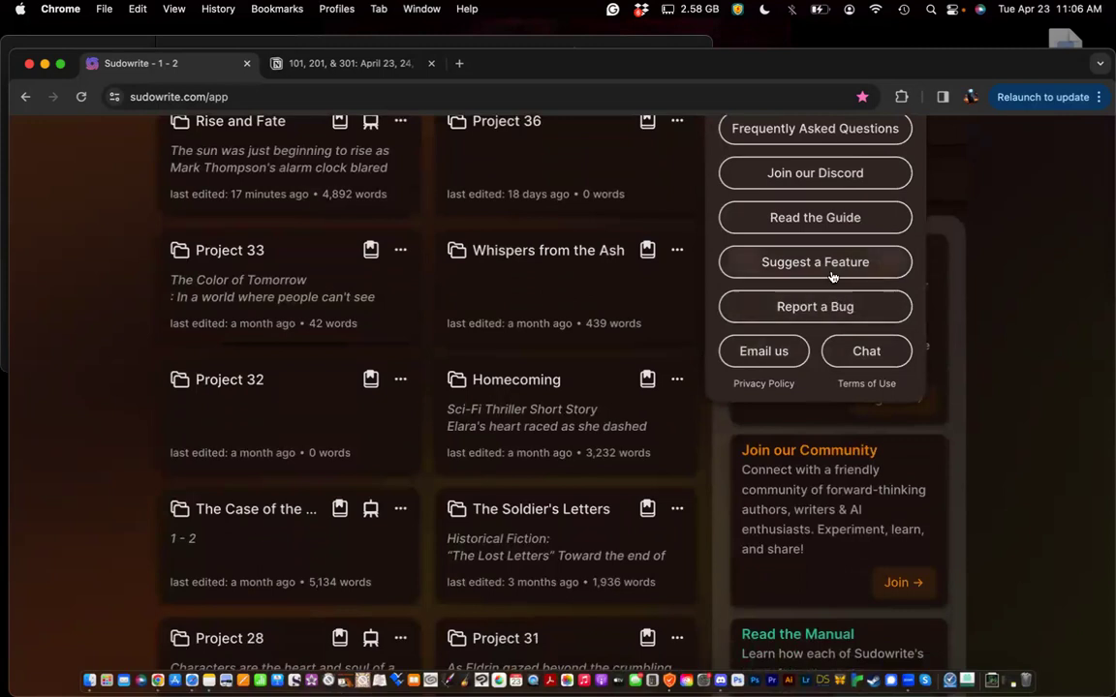
scroll(843, 271, "up", 2)
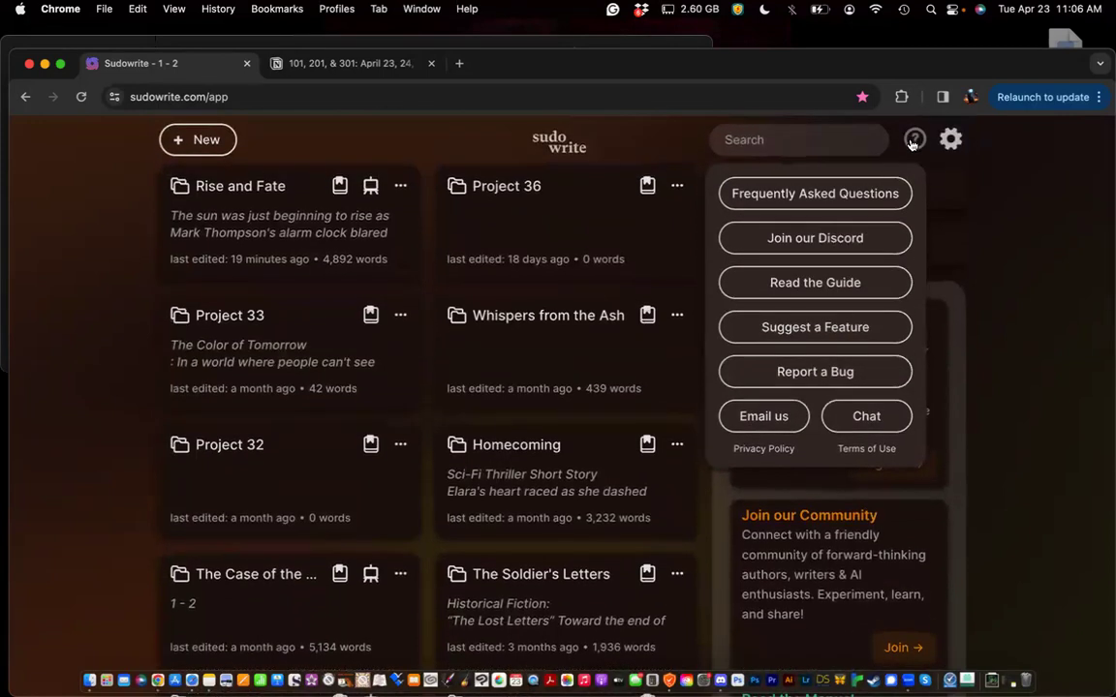
left_click(952, 142)
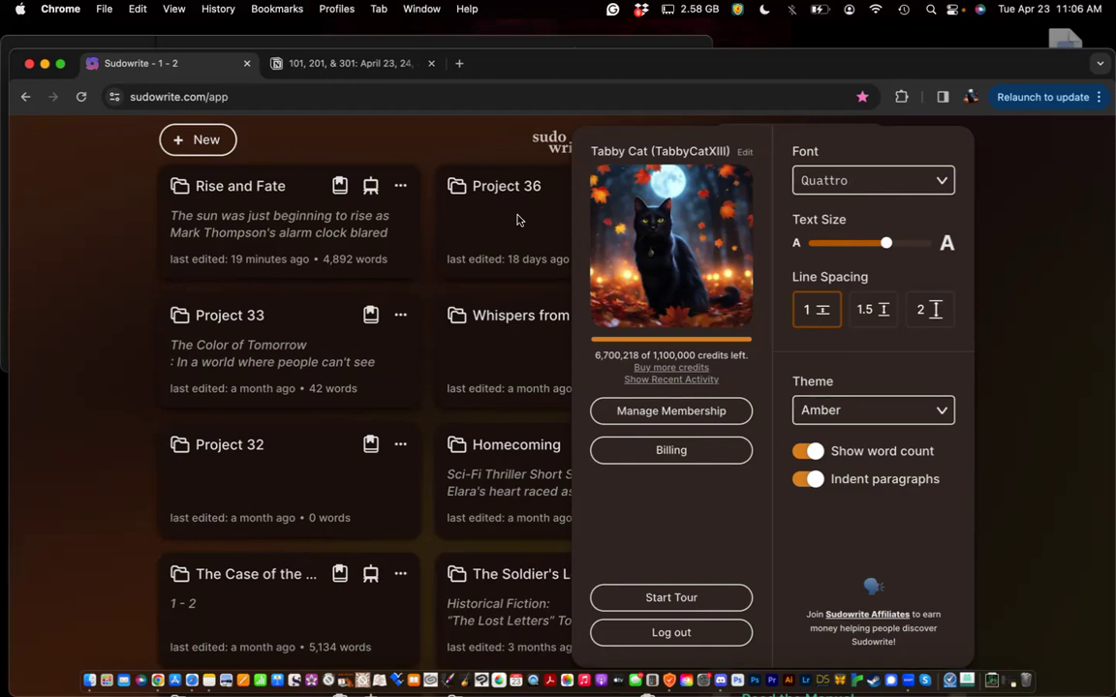
left_click(869, 184)
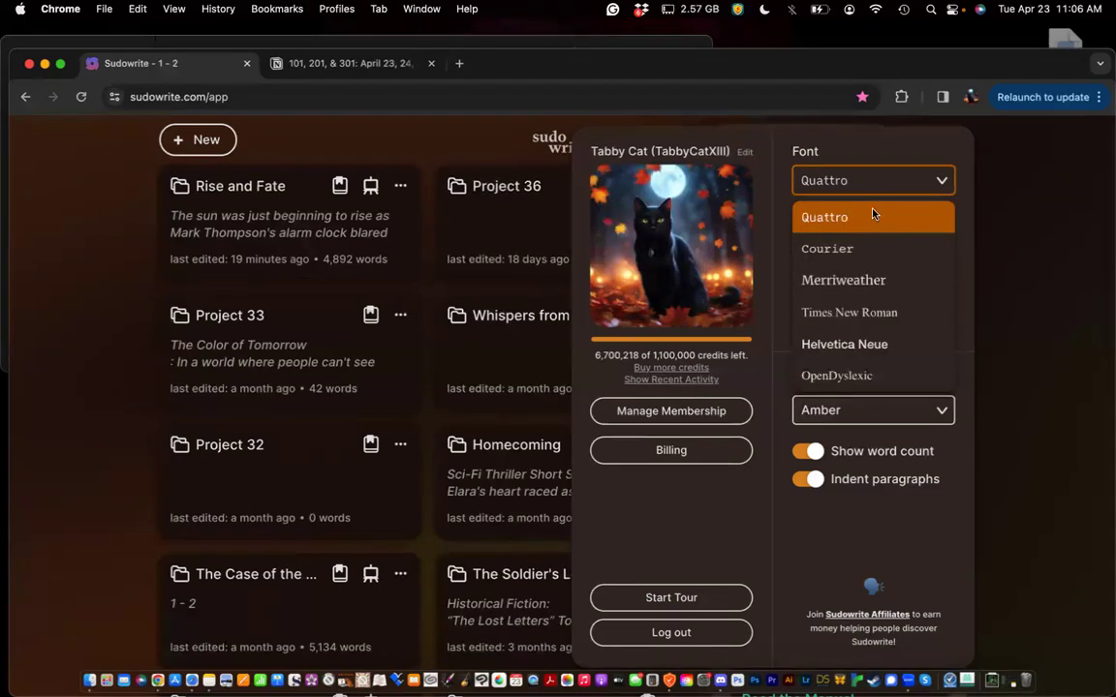
left_click(936, 182)
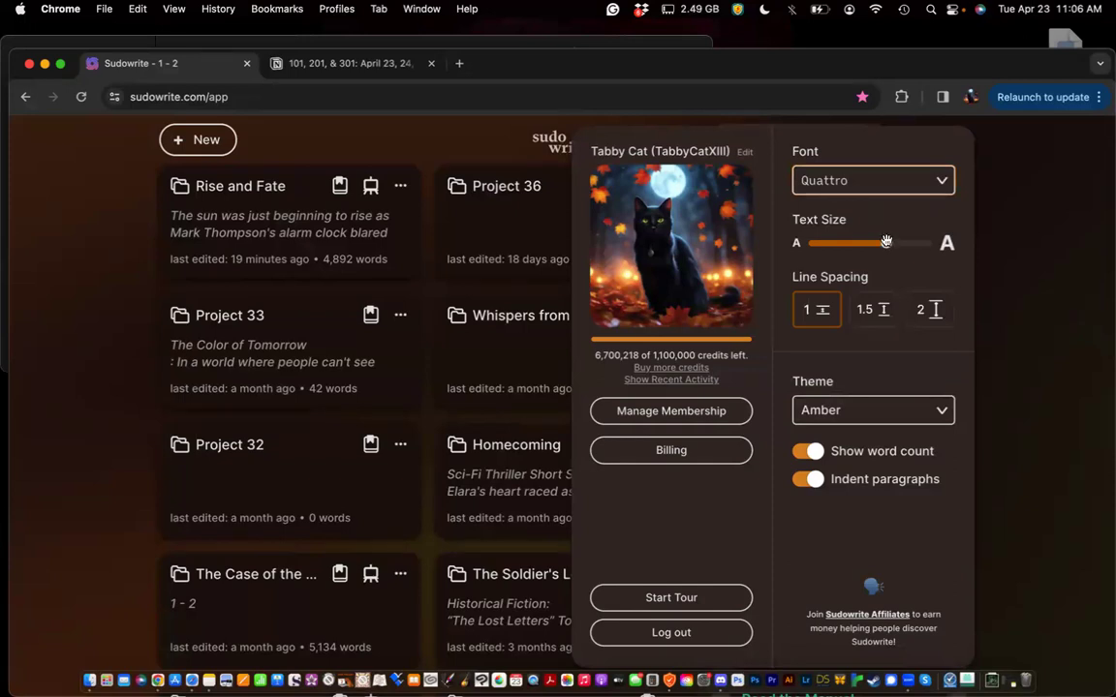
mouse_move(886, 241)
left_mouse_down()
mouse_move(901, 241)
mouse_move(886, 242)
left_mouse_up()
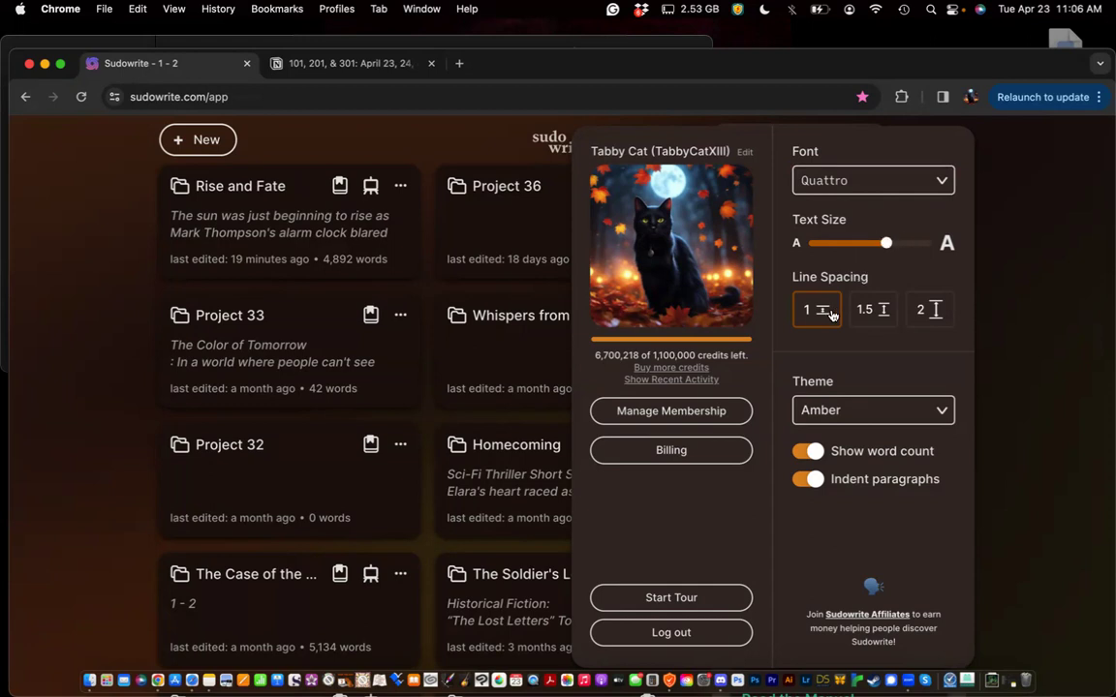
left_click(918, 309)
left_click(885, 314)
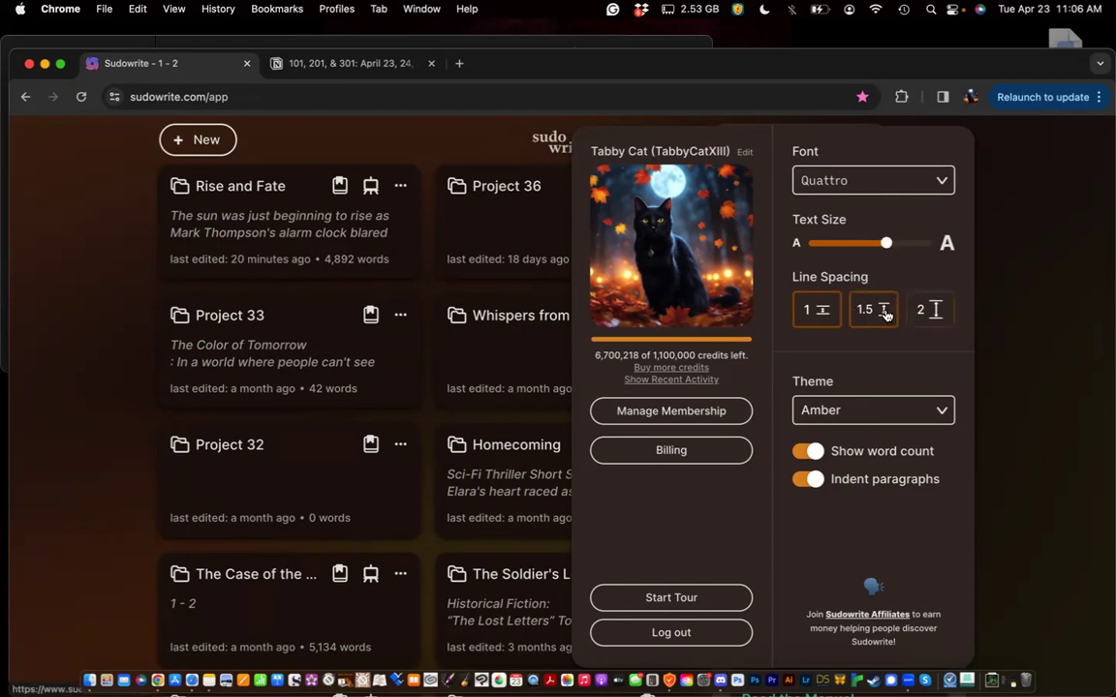
Try the Charcoal and Sorbet interface themes, finishing with the theme set to Forest
left_click(841, 412)
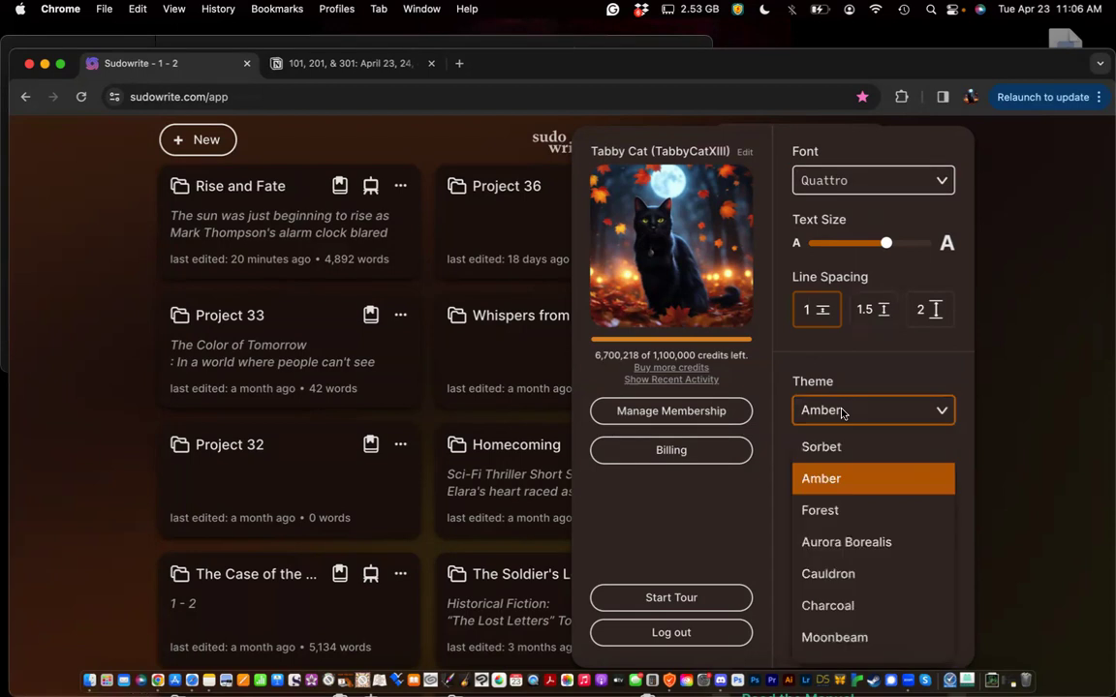
left_click(828, 600)
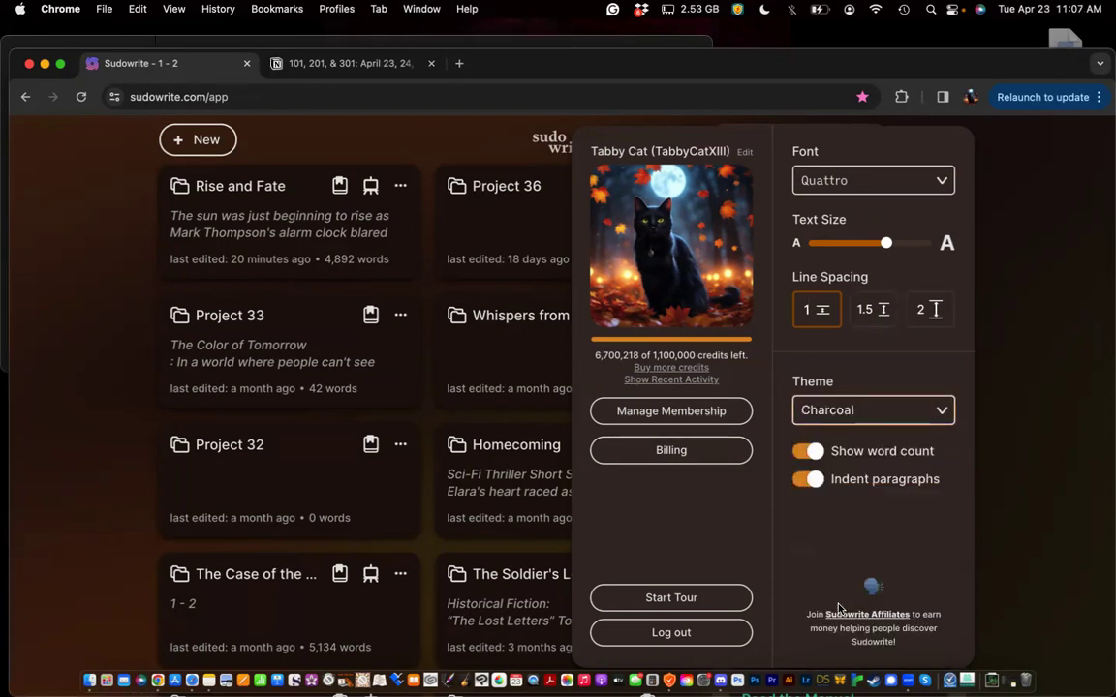
left_click(864, 415)
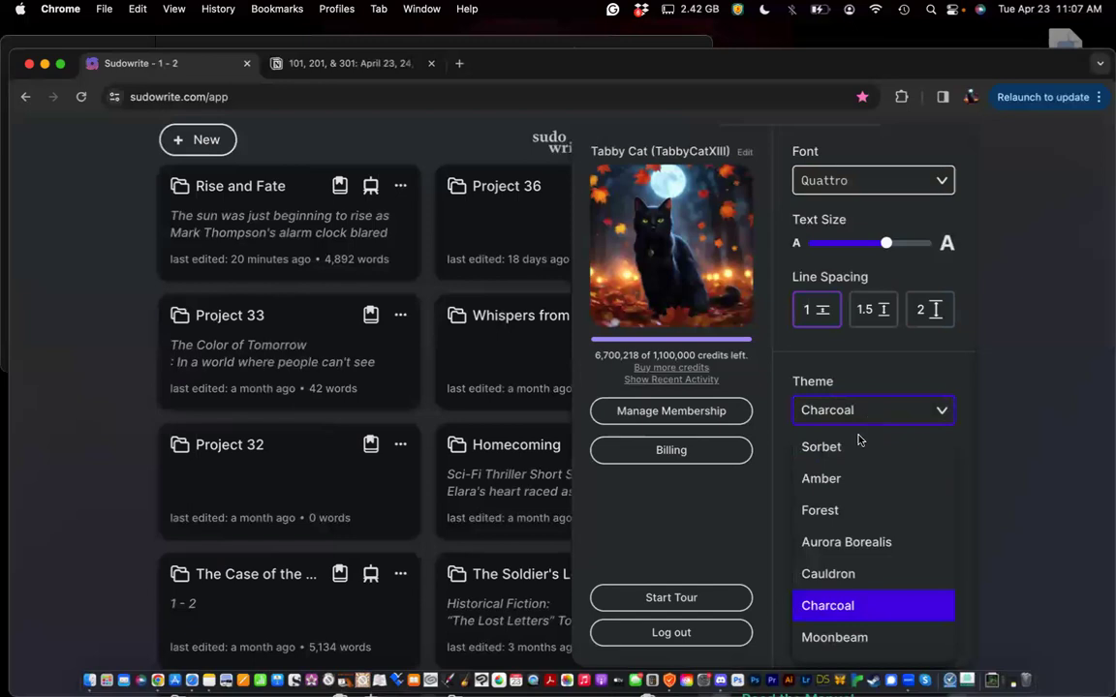
left_click(855, 450)
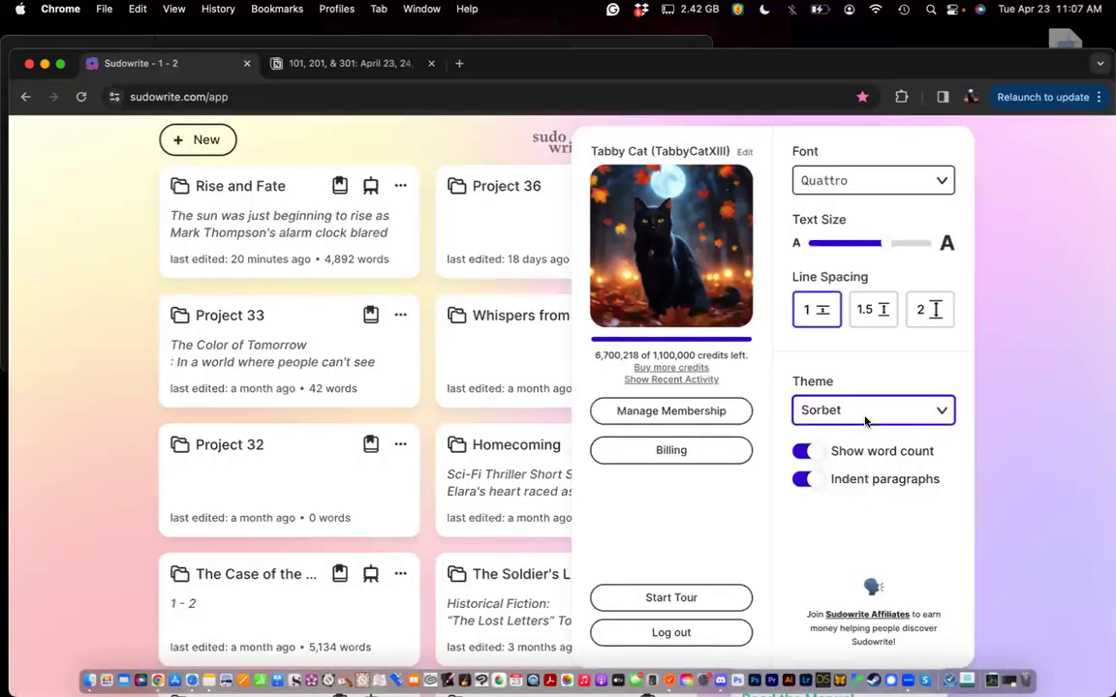
left_click(865, 414)
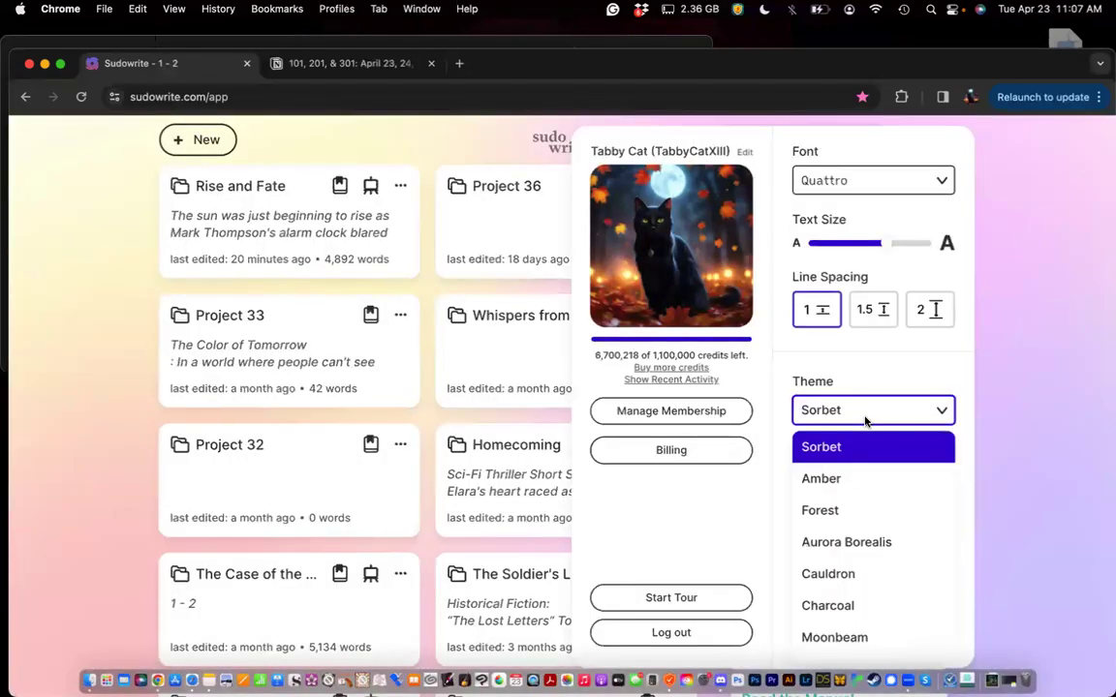
left_click(844, 516)
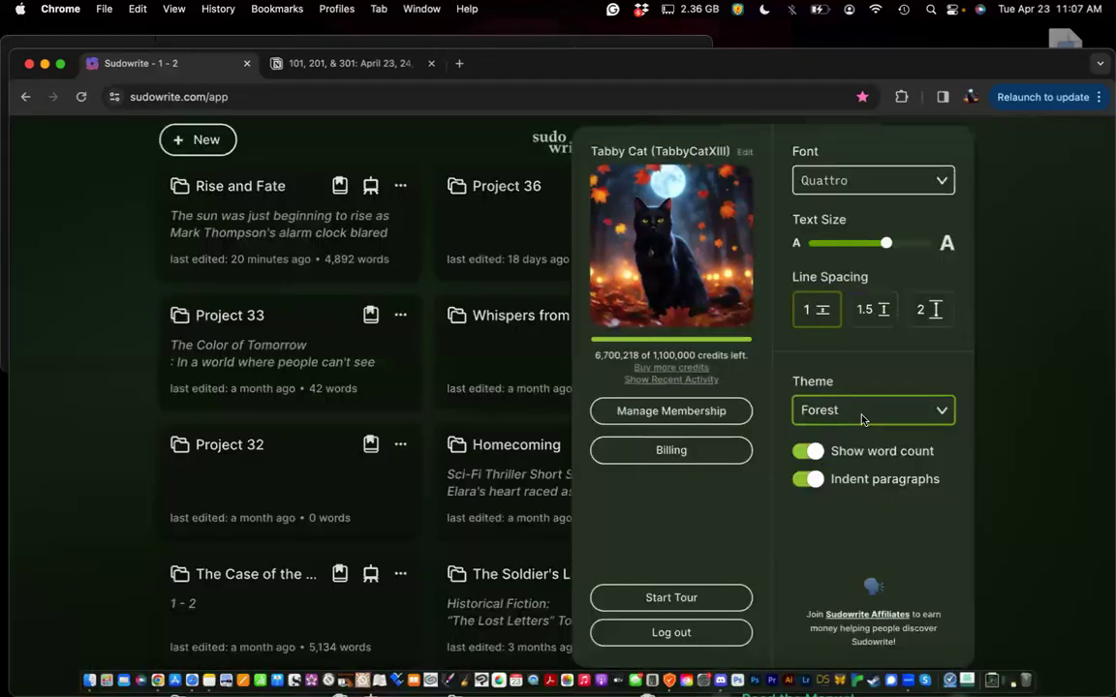
Change the interface theme to Amber and close the account settings
left_click(859, 414)
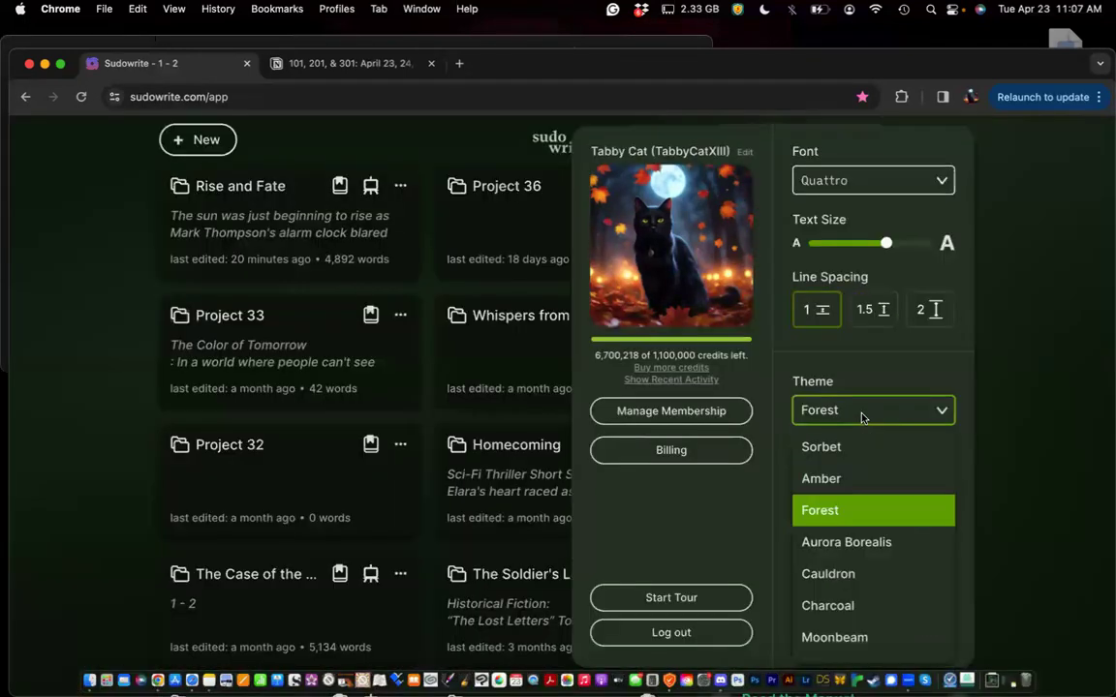
left_click(848, 475)
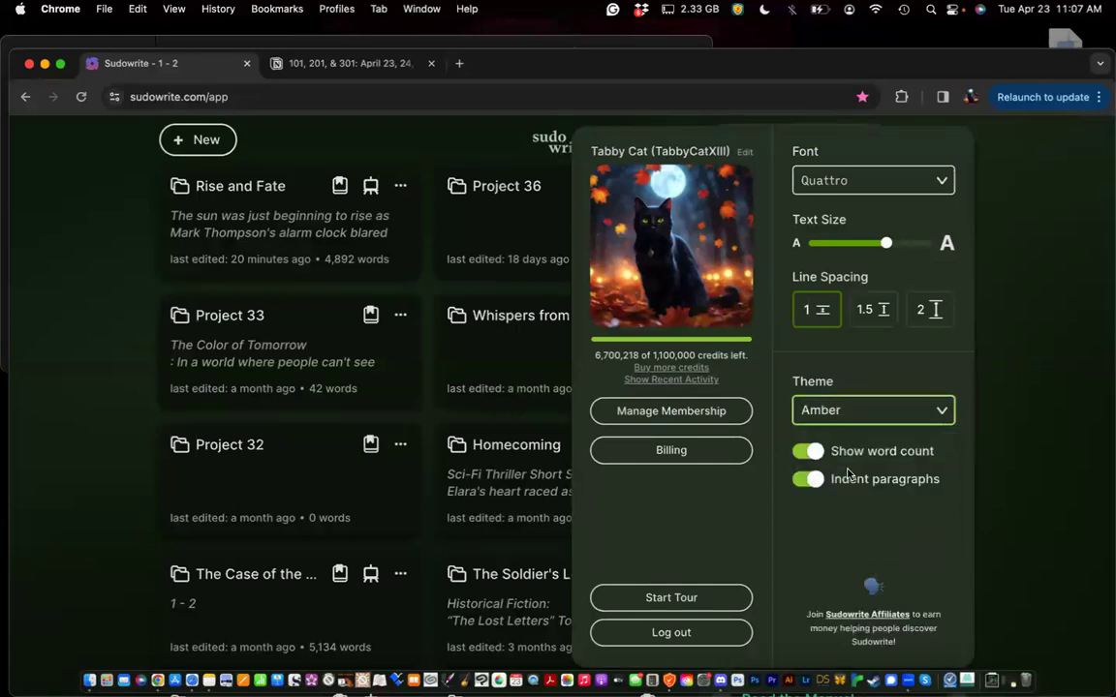
left_click(1036, 246)
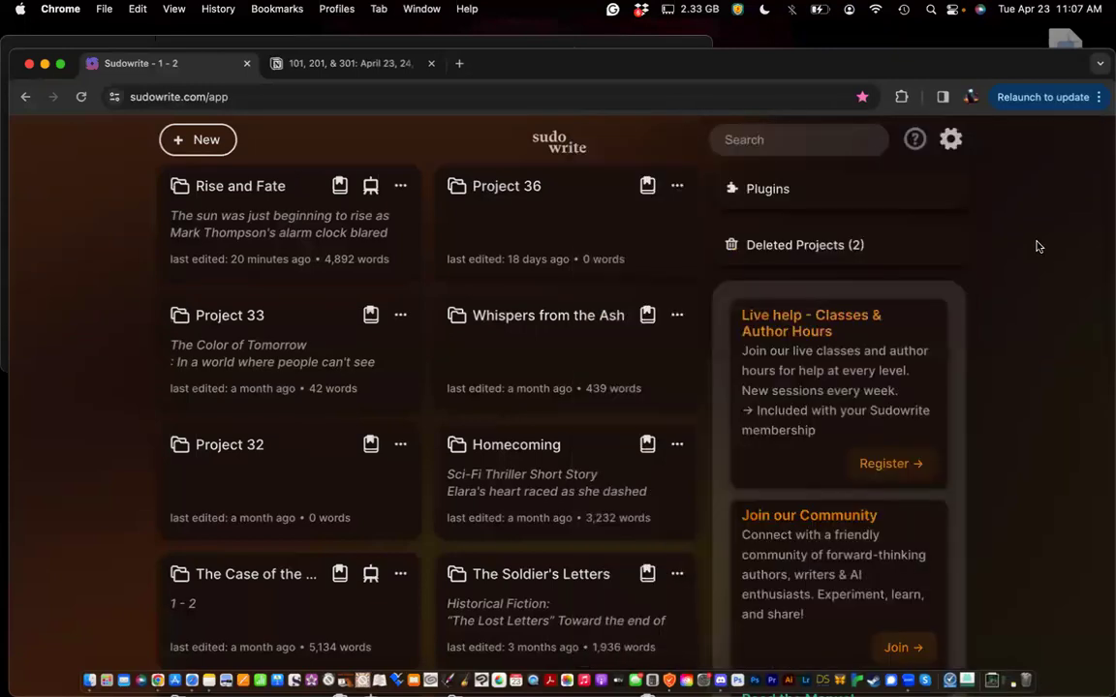
Create a new project from the dashboard and open it in the editor
left_click(189, 142)
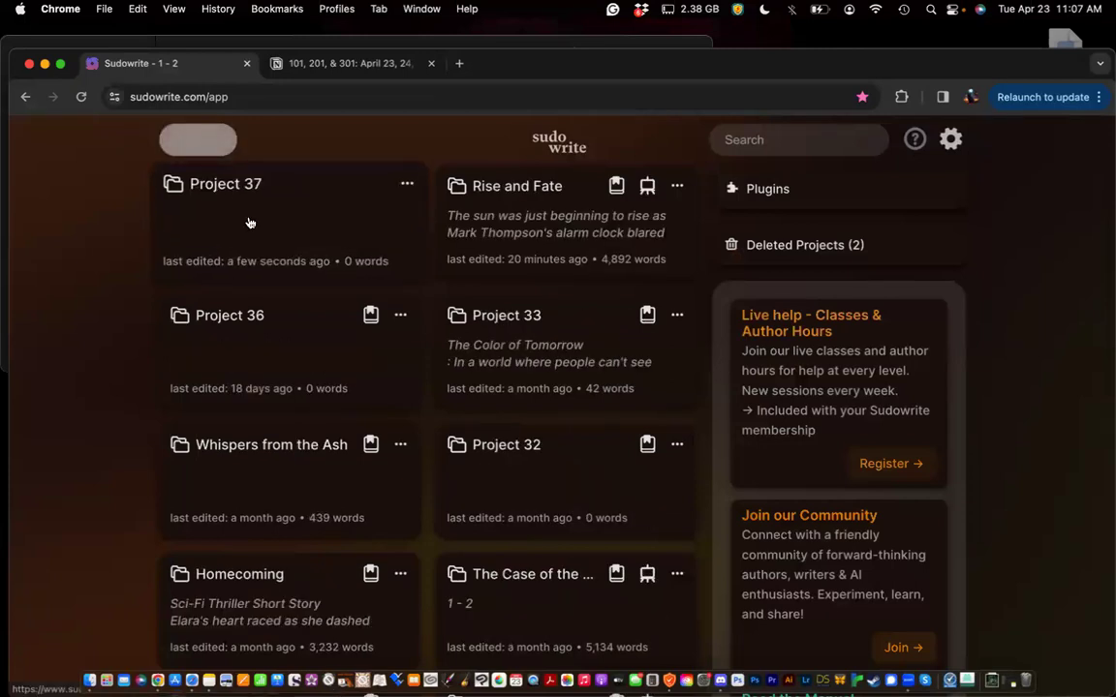
left_click(248, 223)
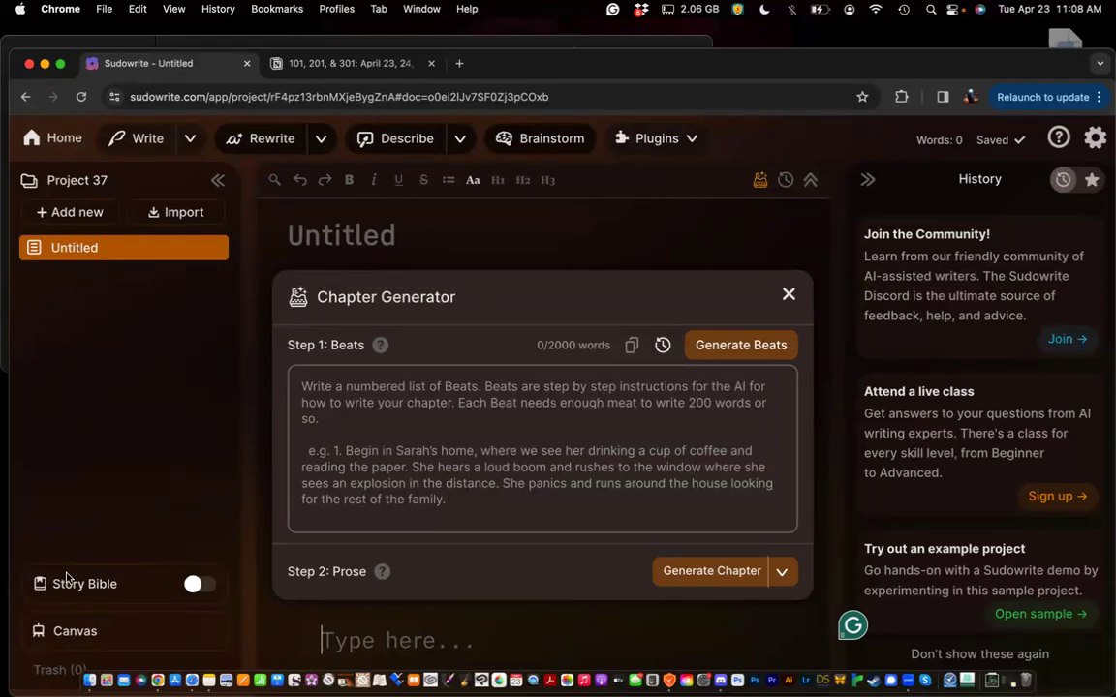
Toggle the Chapter Generator off and on above the untitled document, leaving it hidden
left_click(760, 184)
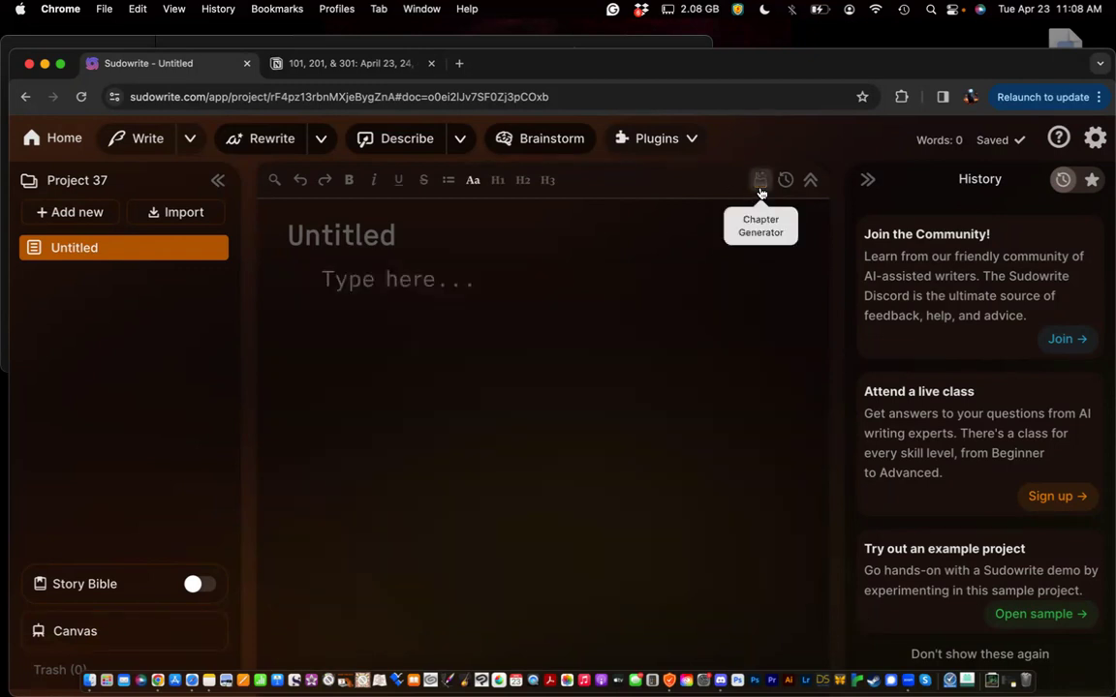
left_click(761, 184)
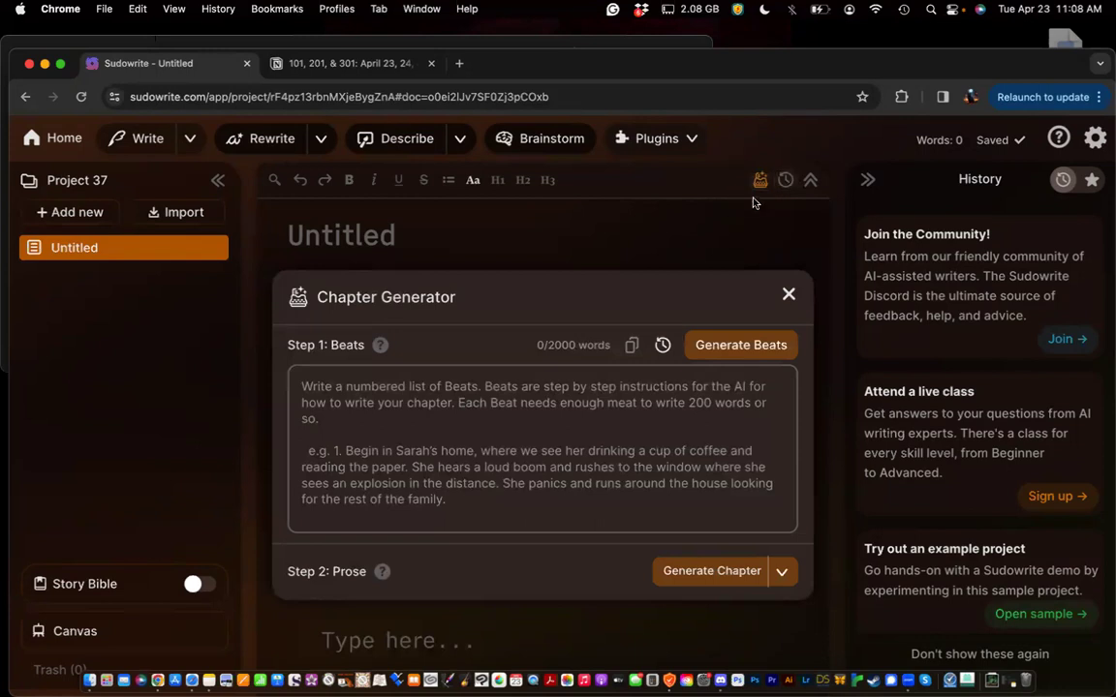
left_click(757, 190)
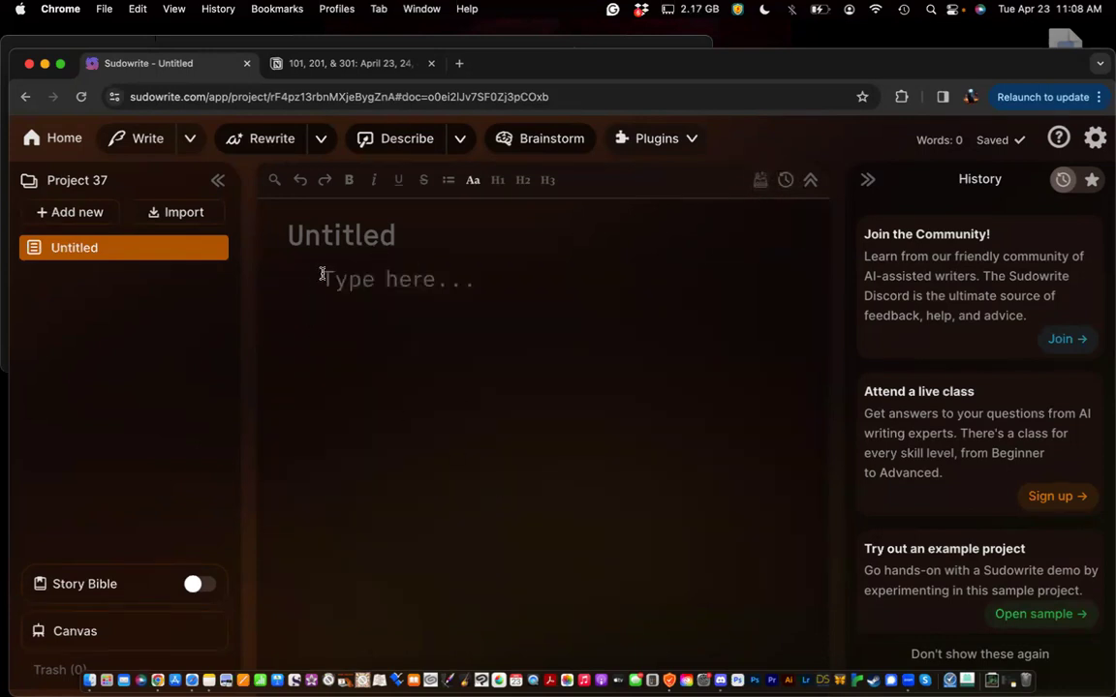
left_click(755, 188)
left_click(755, 187)
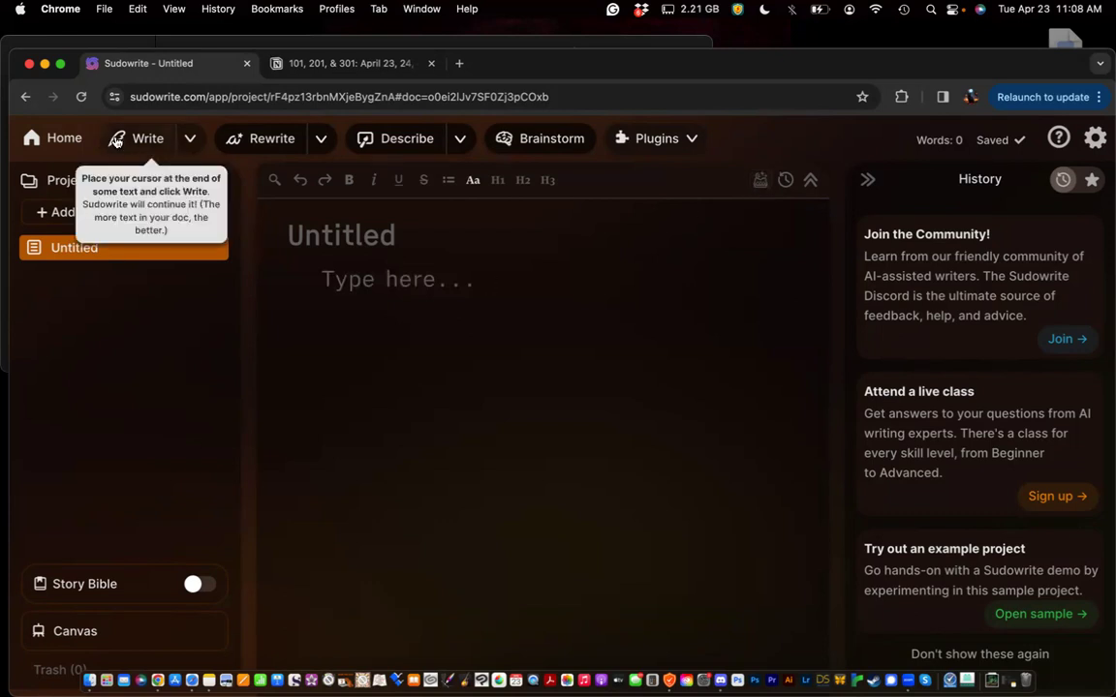
View the available Write modes and close the list without choosing one
left_click(192, 140)
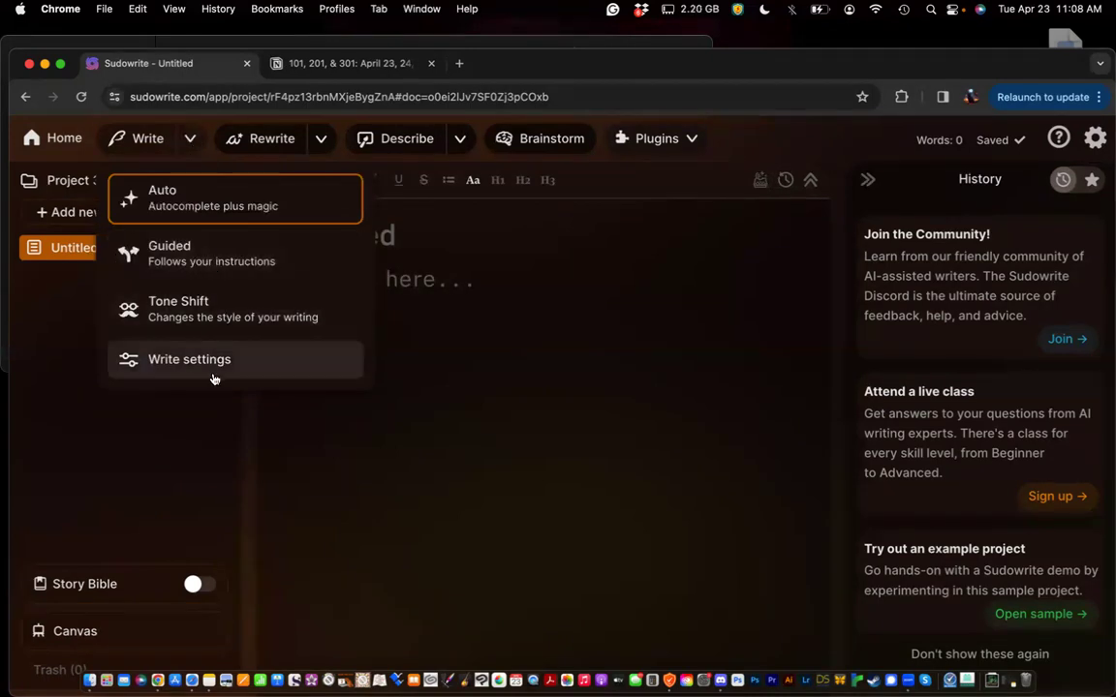
left_click(323, 465)
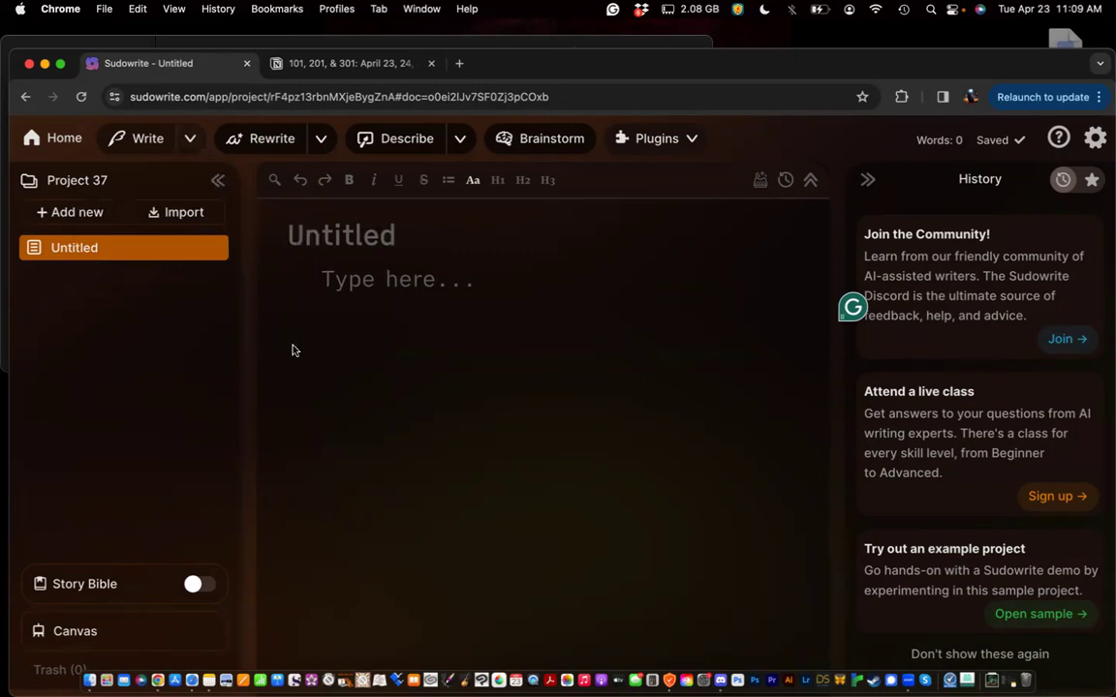
Turn on the Story Bible, look through its Braindump, Genre and Style sections, and turn it off again
left_click(197, 588)
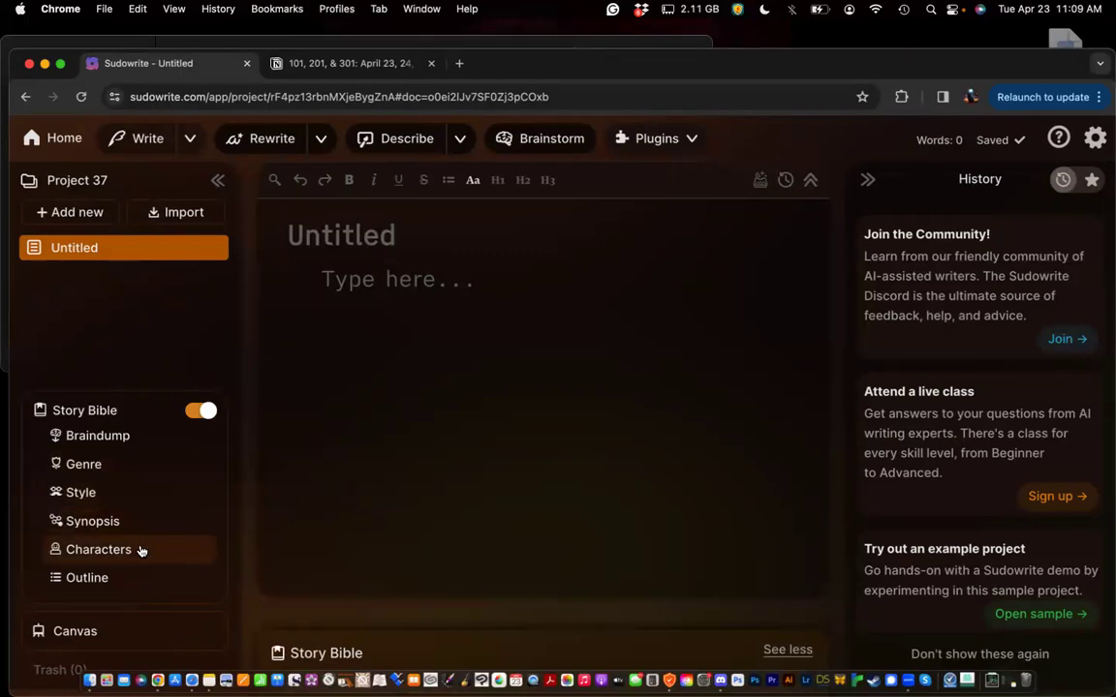
left_click(194, 418)
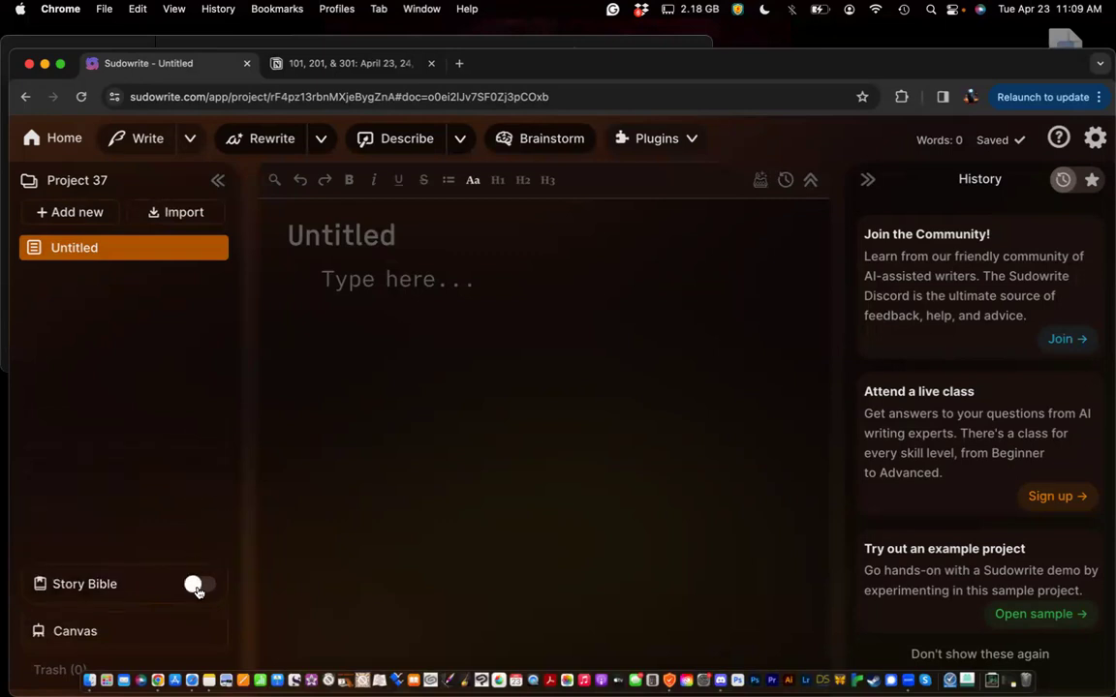
left_click(200, 587)
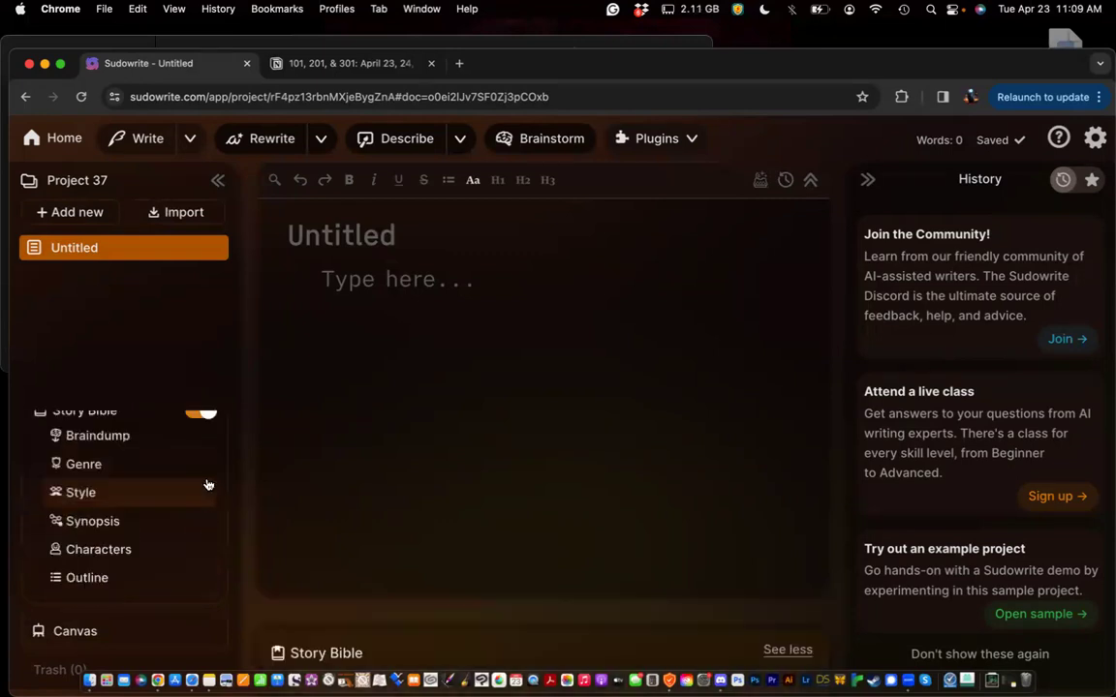
scroll(291, 576, "down", 10)
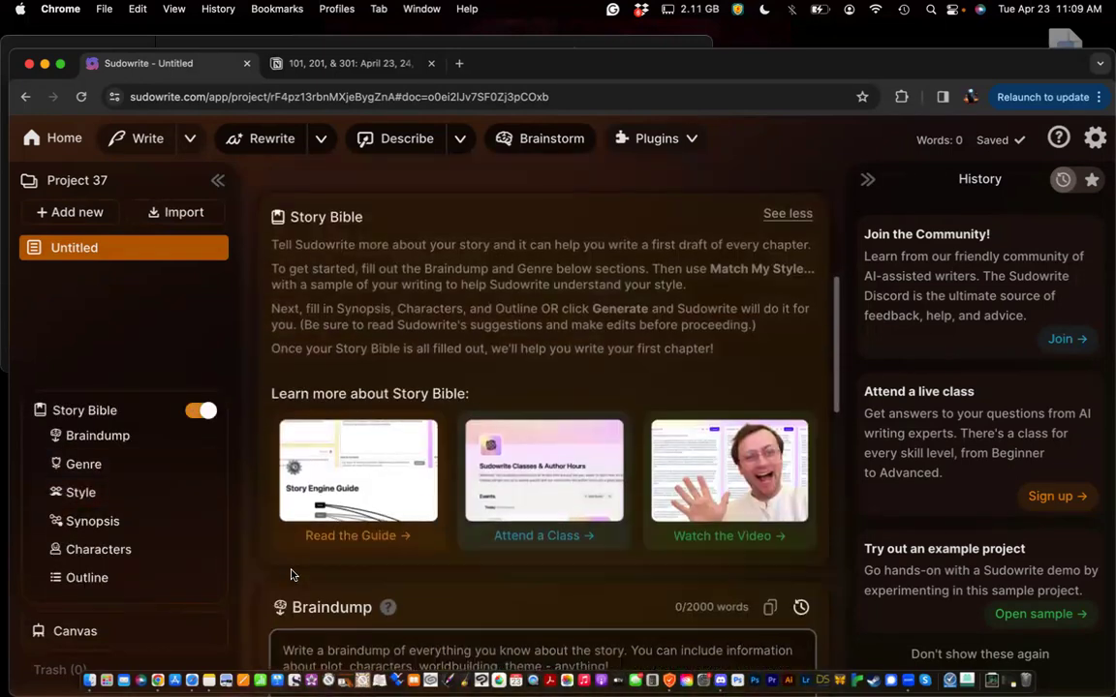
scroll(324, 506, "down", 3)
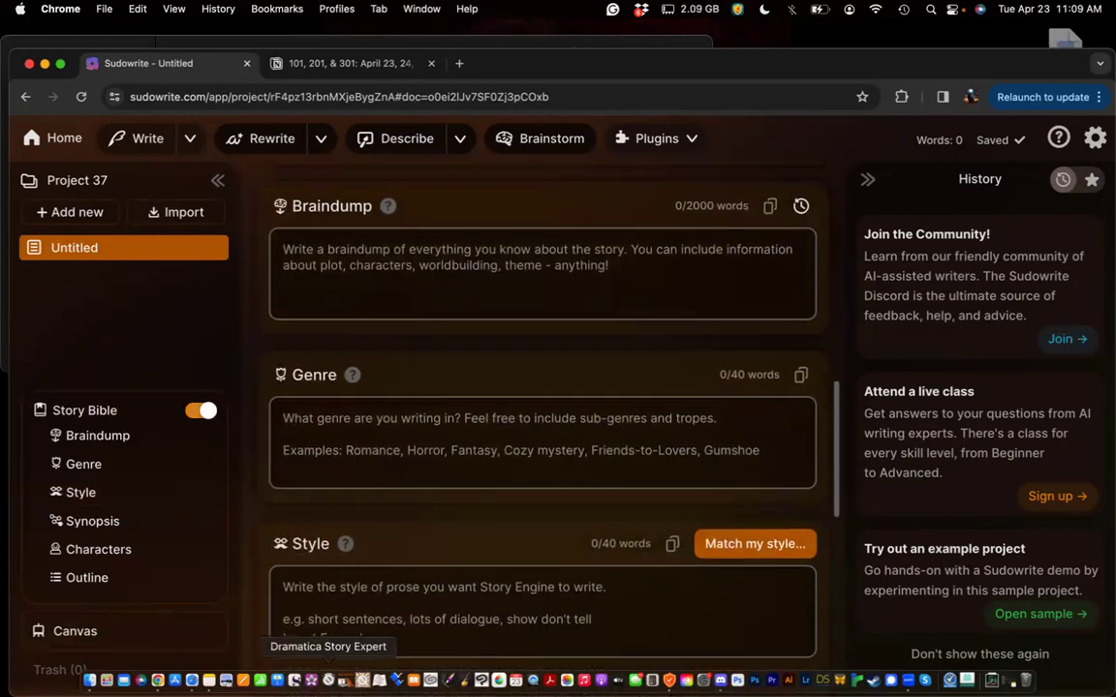
left_click(201, 410)
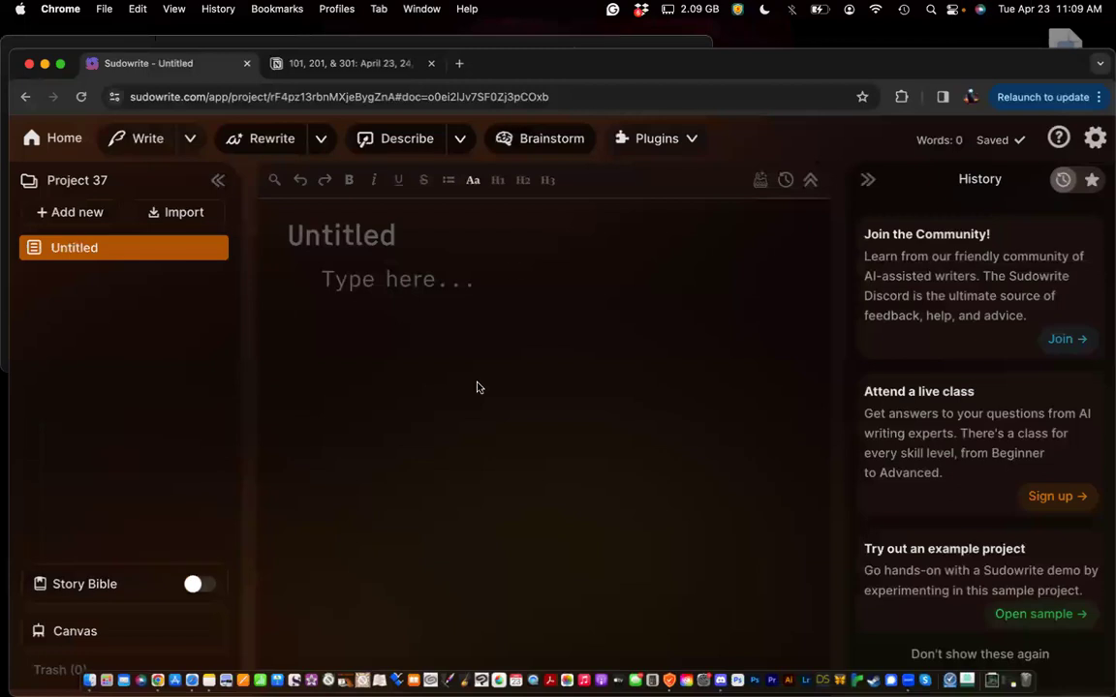
Explore the Write settings by trying Creativity at Least, restoring its middle level, and viewing the card length choices
left_click(190, 139)
left_click(184, 364)
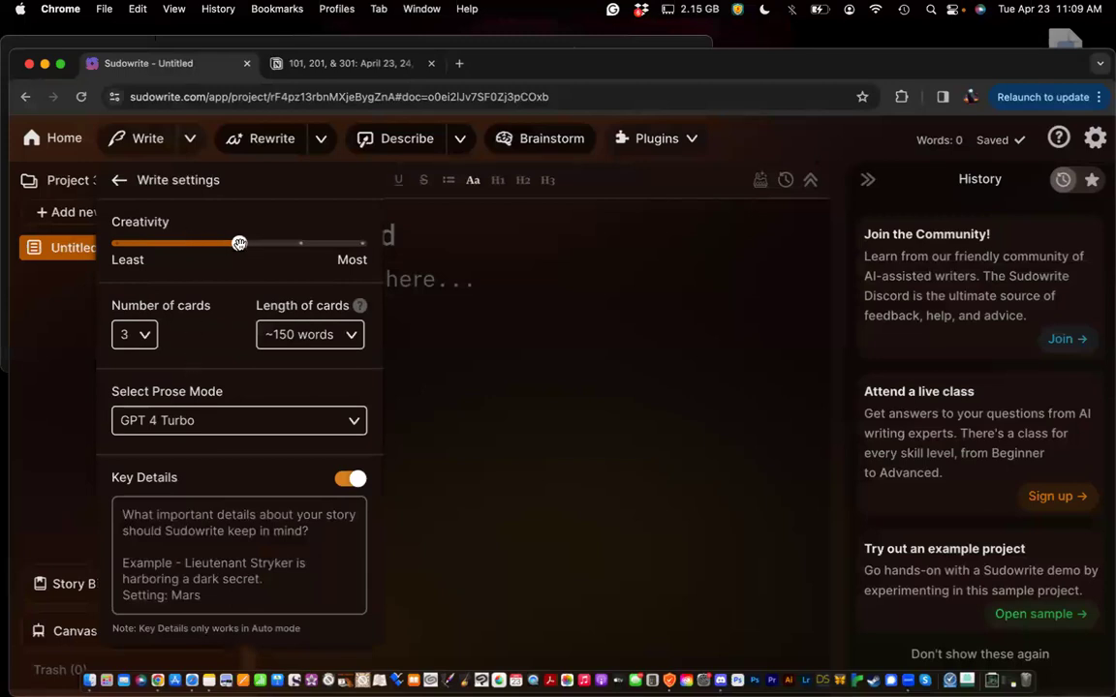
left_click_drag(239, 244, 130, 254)
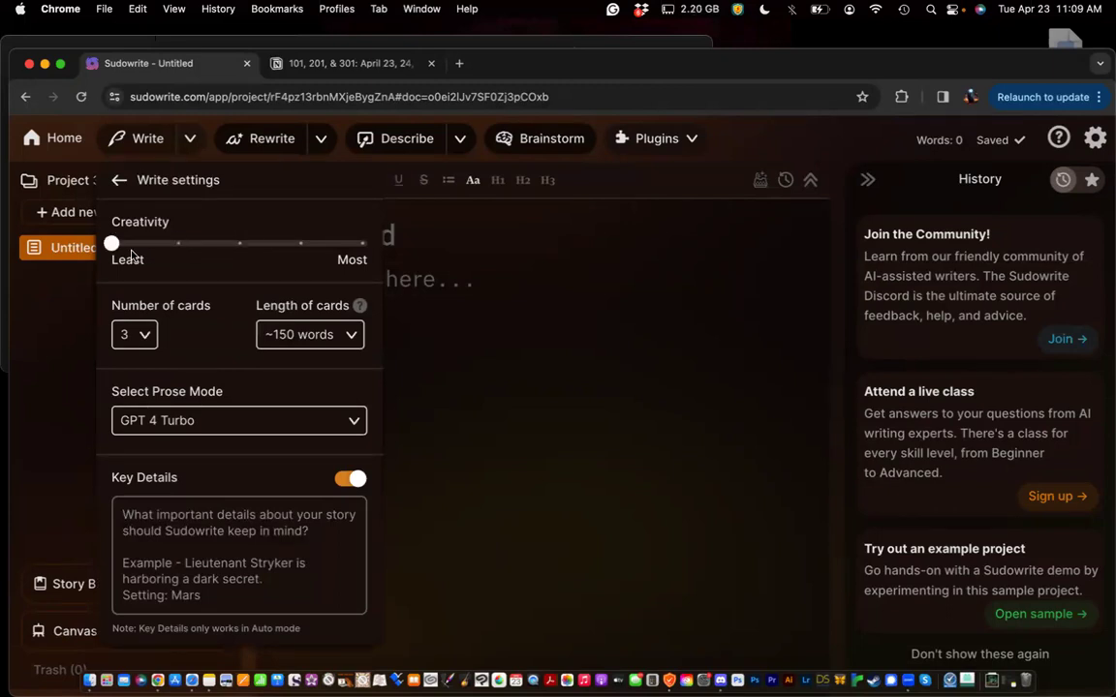
left_click_drag(130, 254, 254, 262)
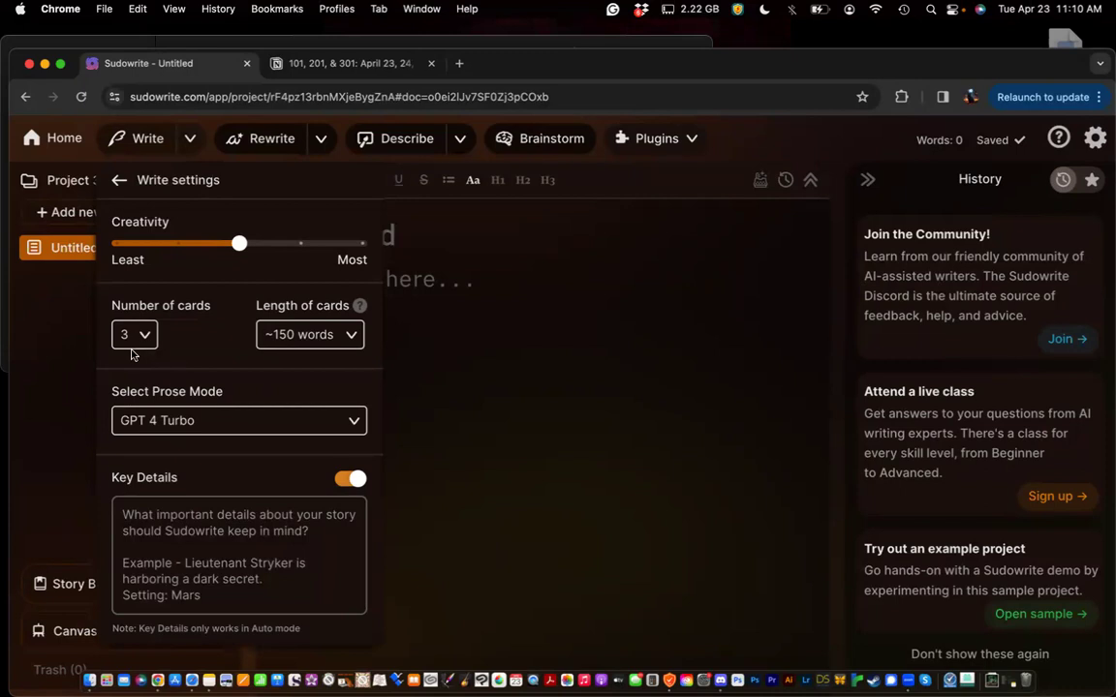
left_click(351, 339)
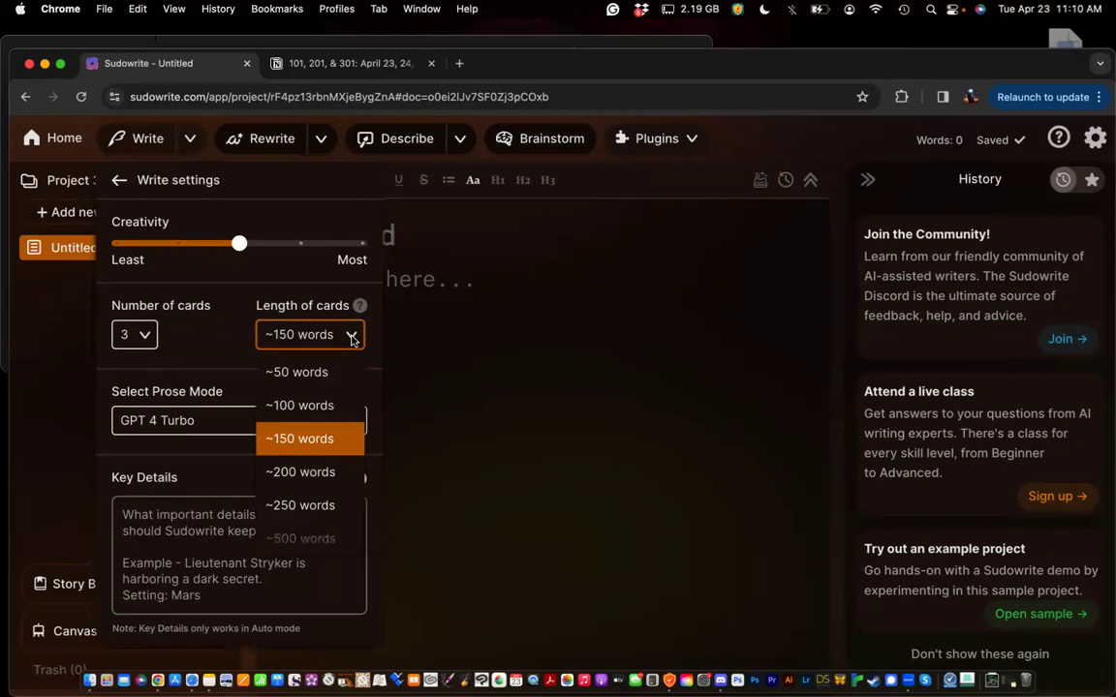
left_click(455, 423)
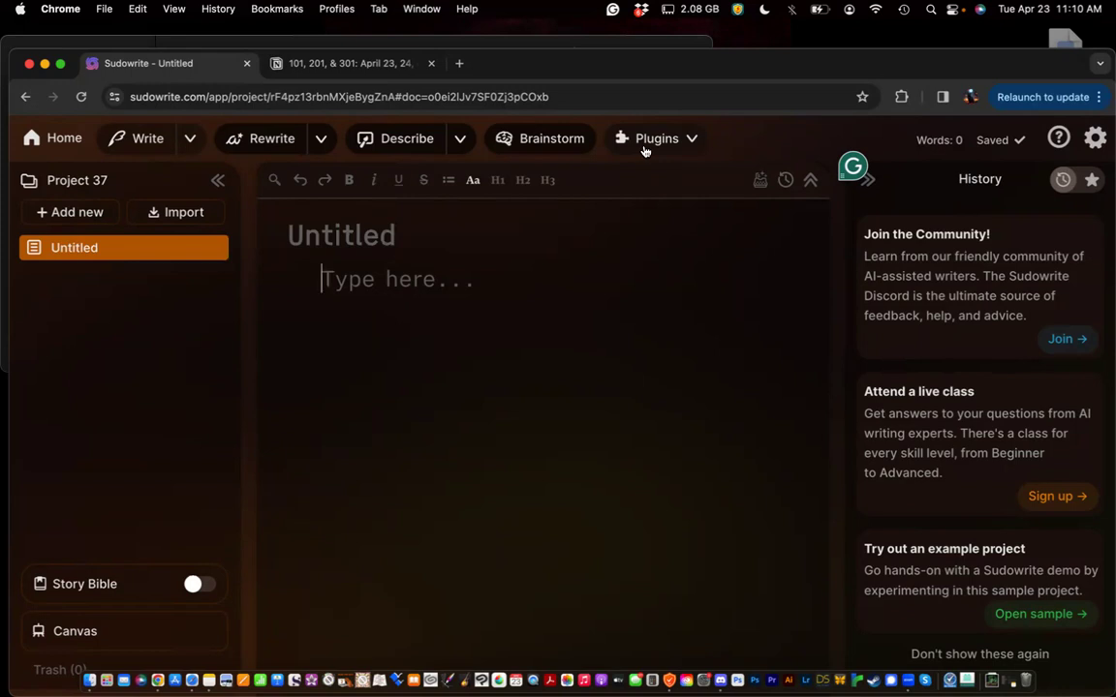
Open the account settings, view the recent credit activity, and close the settings
left_click(1091, 145)
mouse_move(835, 358)
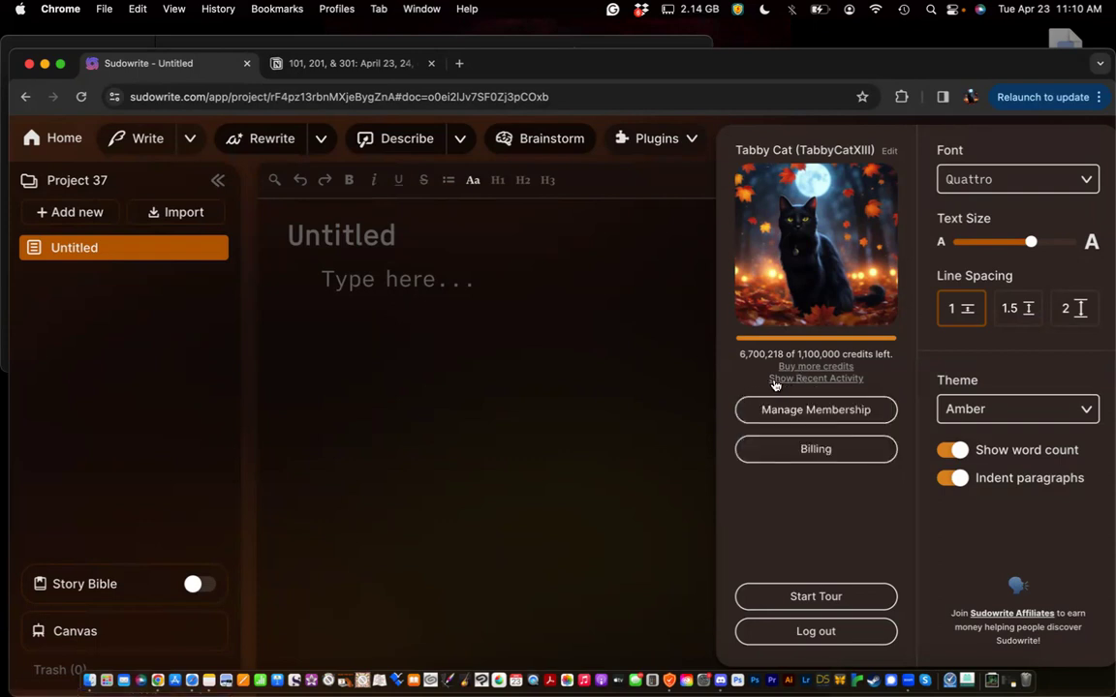
left_click(773, 379)
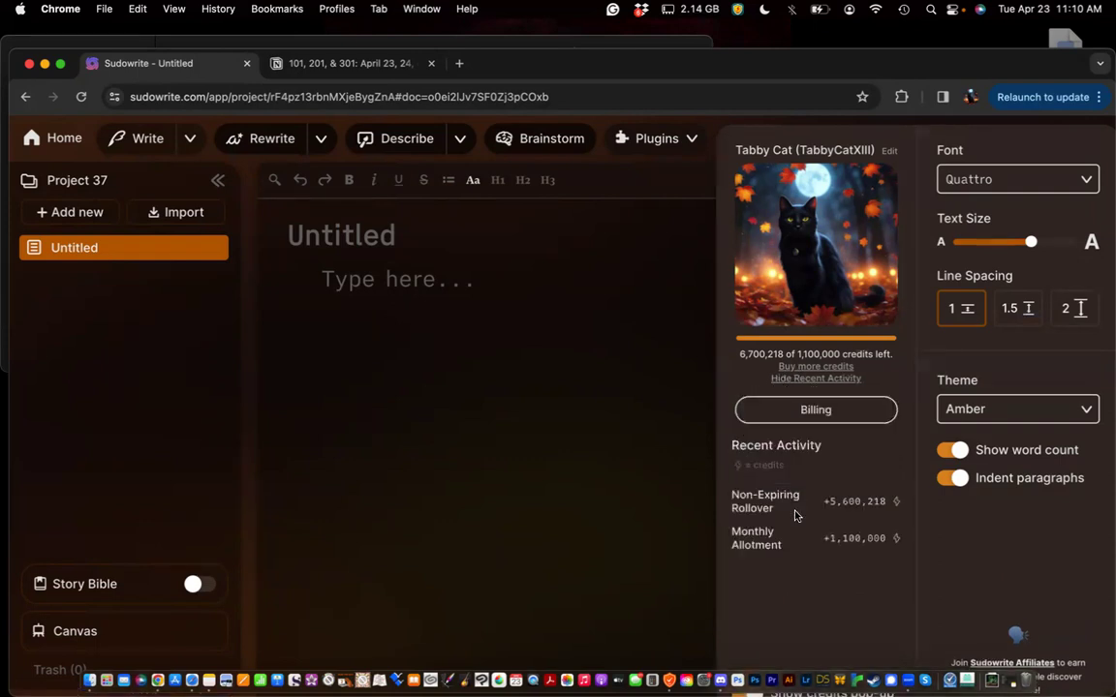
left_click(515, 516)
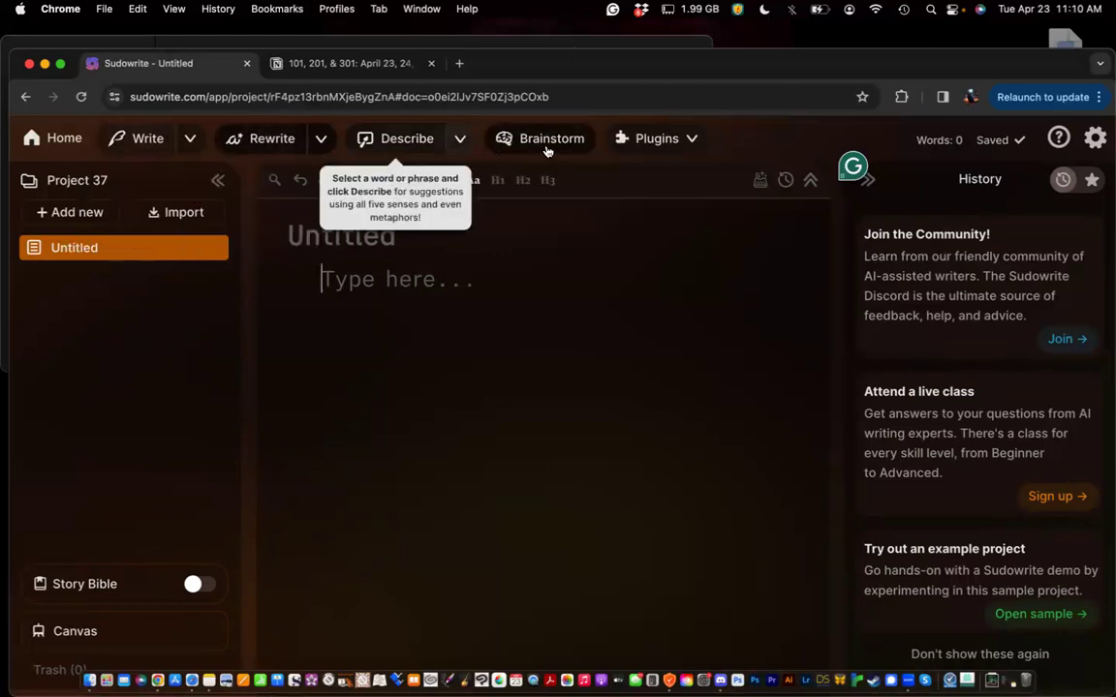
Switch to the Notion page "101, 201, & 301: April 23, 24, & 25" and copy its share link
left_click(335, 65)
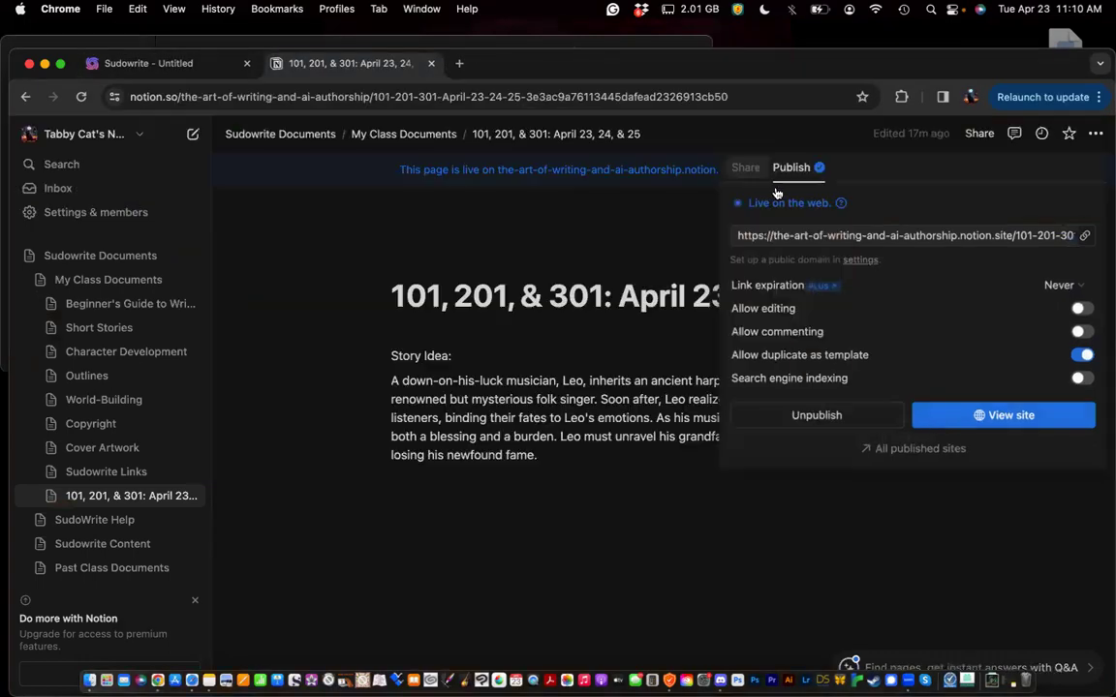
left_click(752, 171)
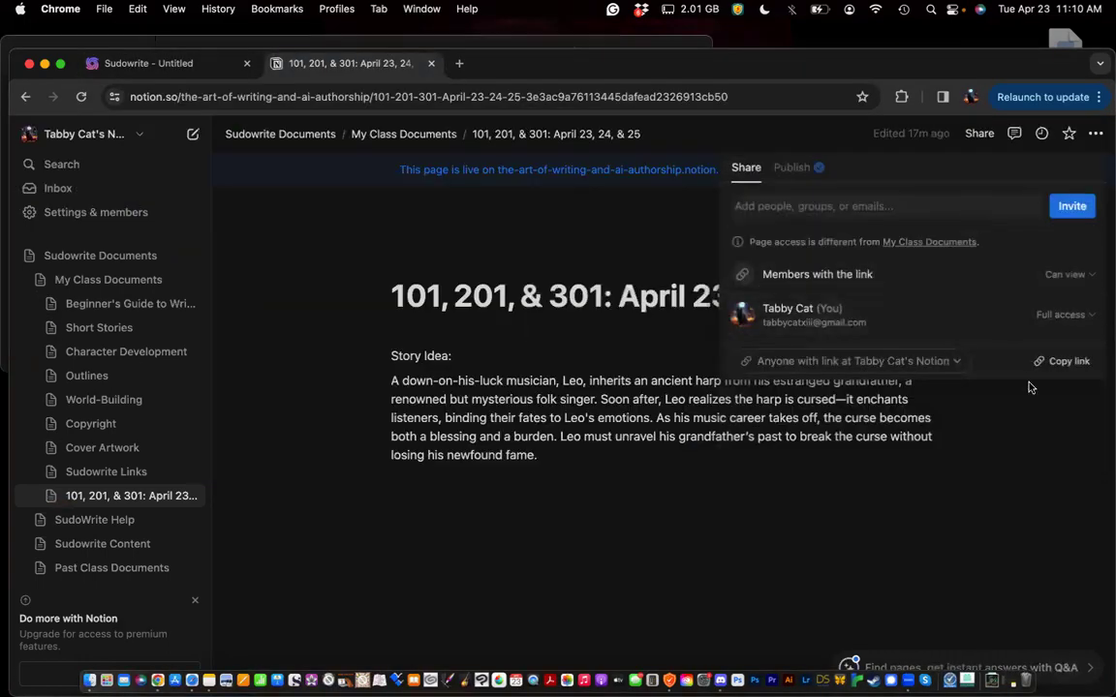
left_click(1053, 360)
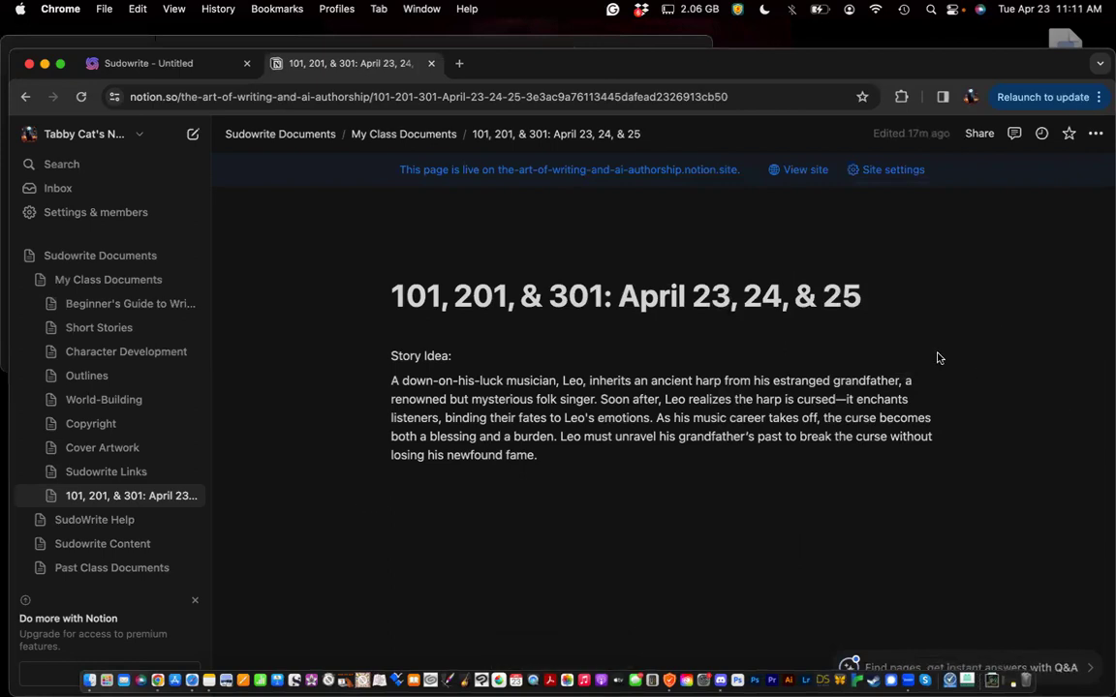
Open the Beginner's Guide to Writing with Sudowrite page and copy its published web link from the site settings
left_click(103, 306)
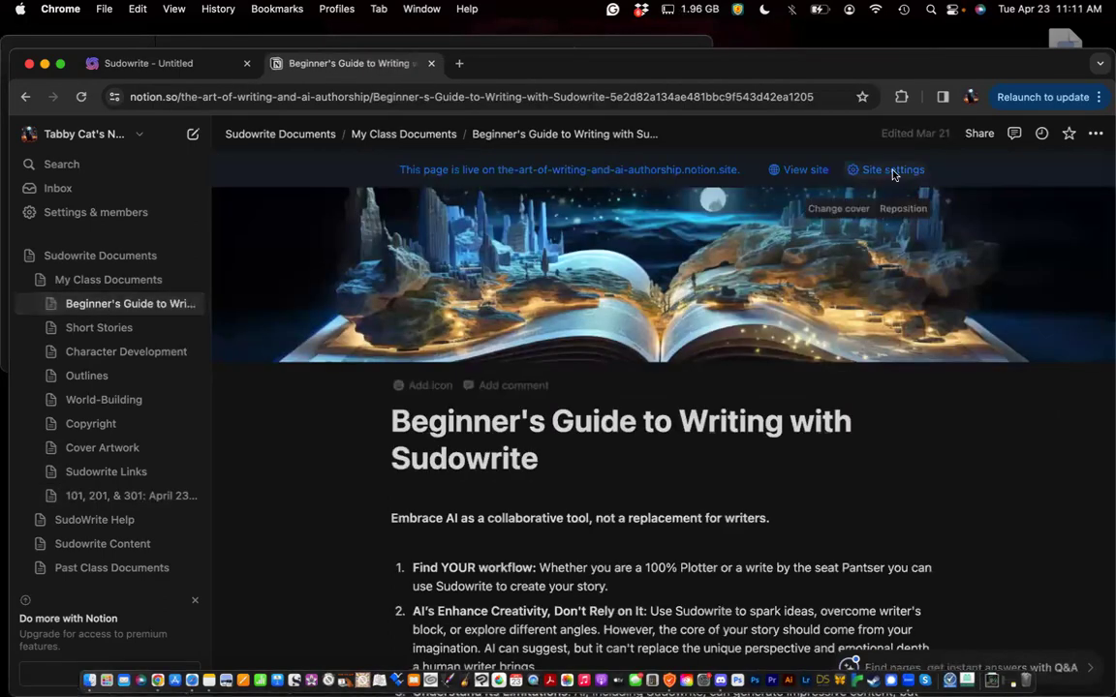
left_click(892, 173)
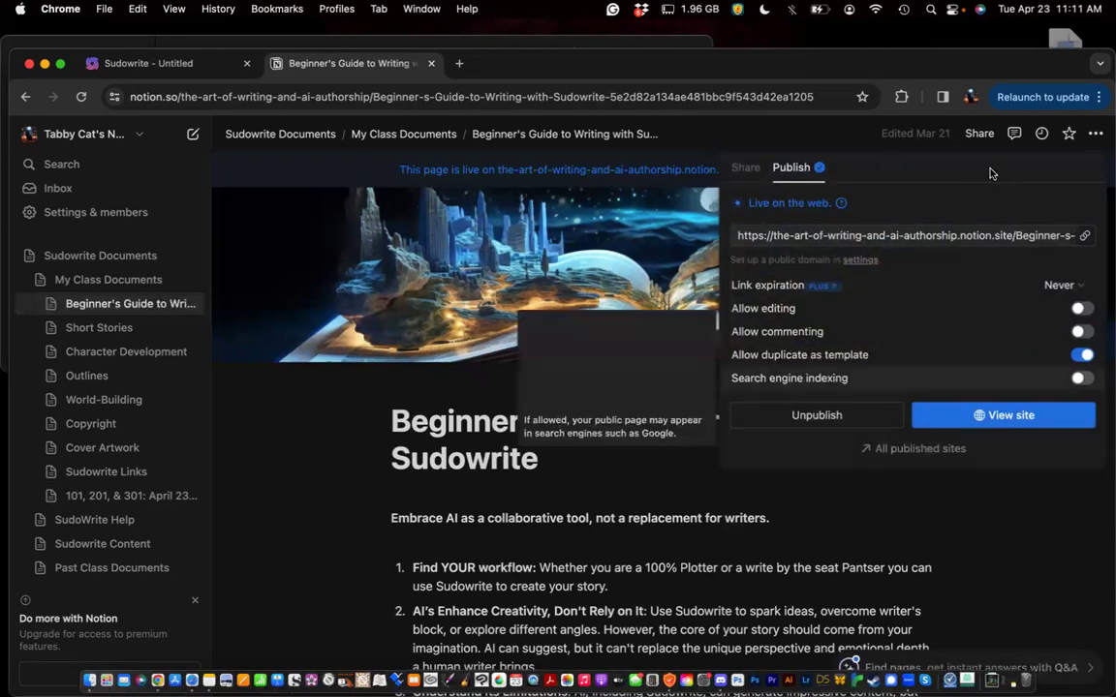
left_click(1085, 237)
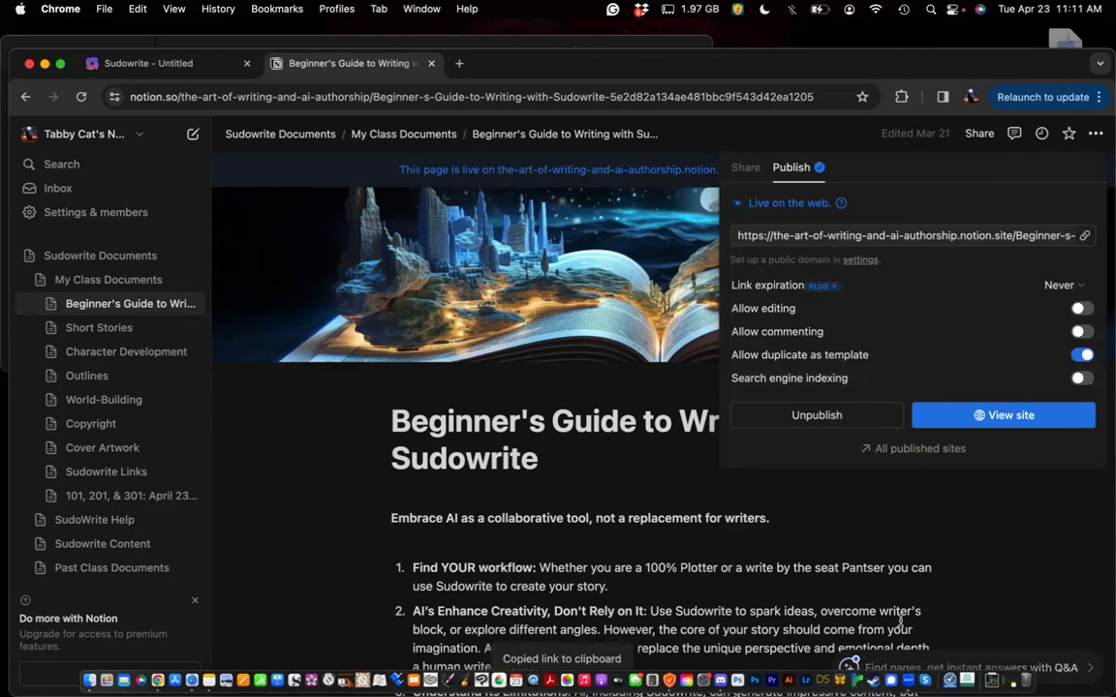
left_click(354, 534)
Read the numbered tips in the Beginner's Guide on using AI as a collaborative writing tool
scroll(354, 535, "down", 3)
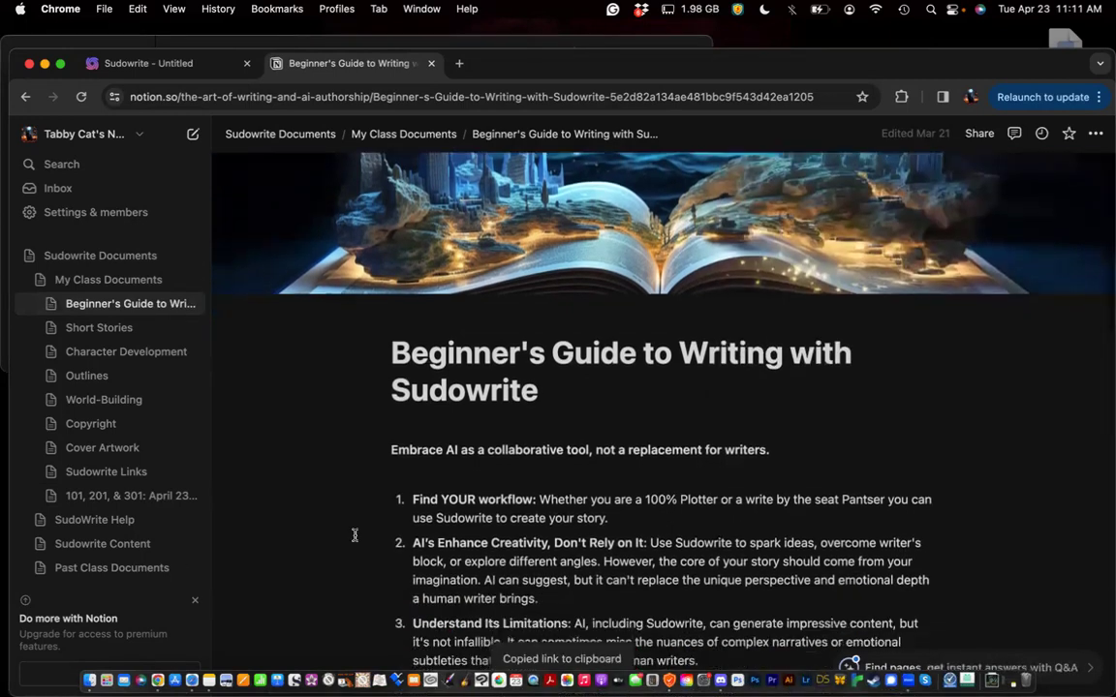
scroll(355, 534, "down", 2)
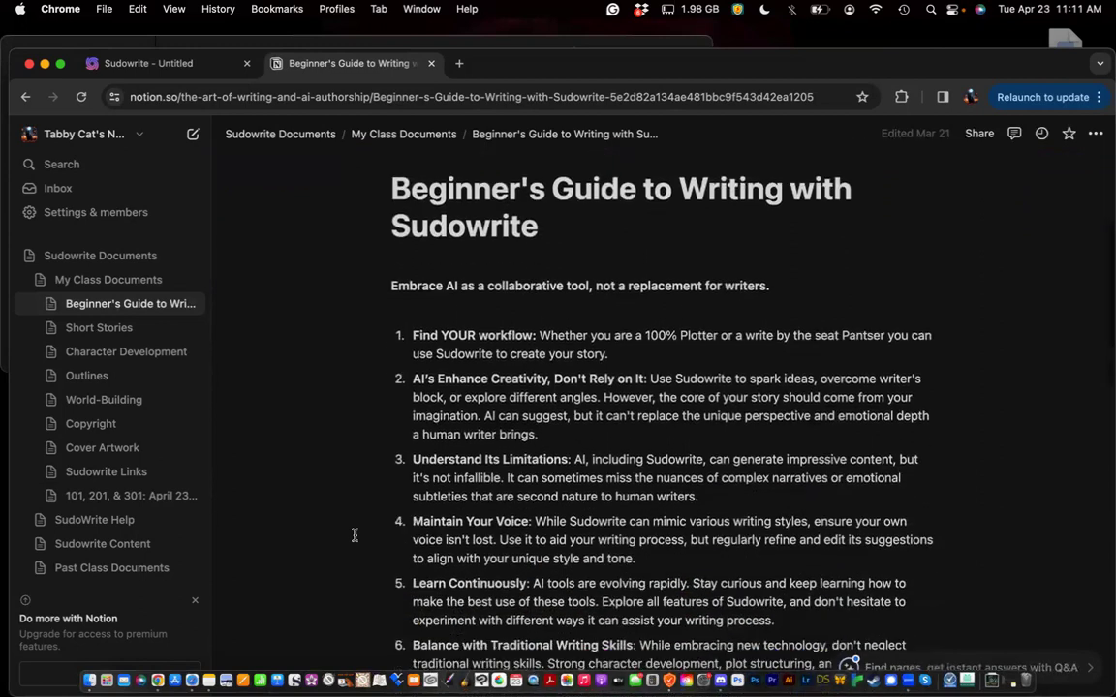
scroll(355, 534, "down", 2)
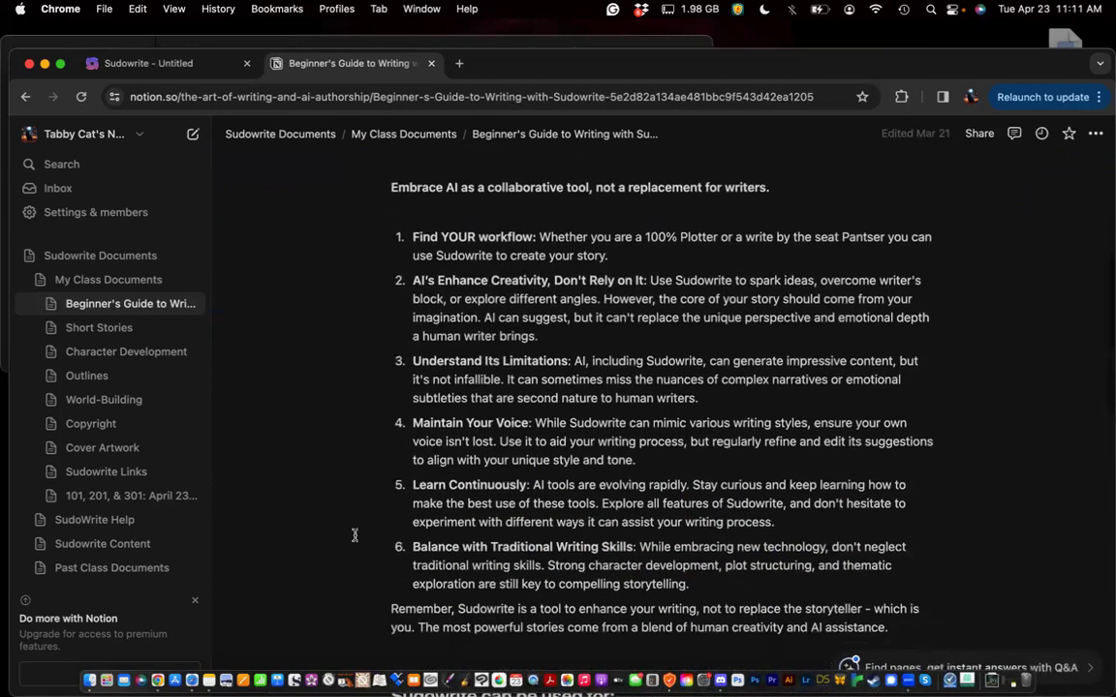
scroll(354, 534, "up", 1)
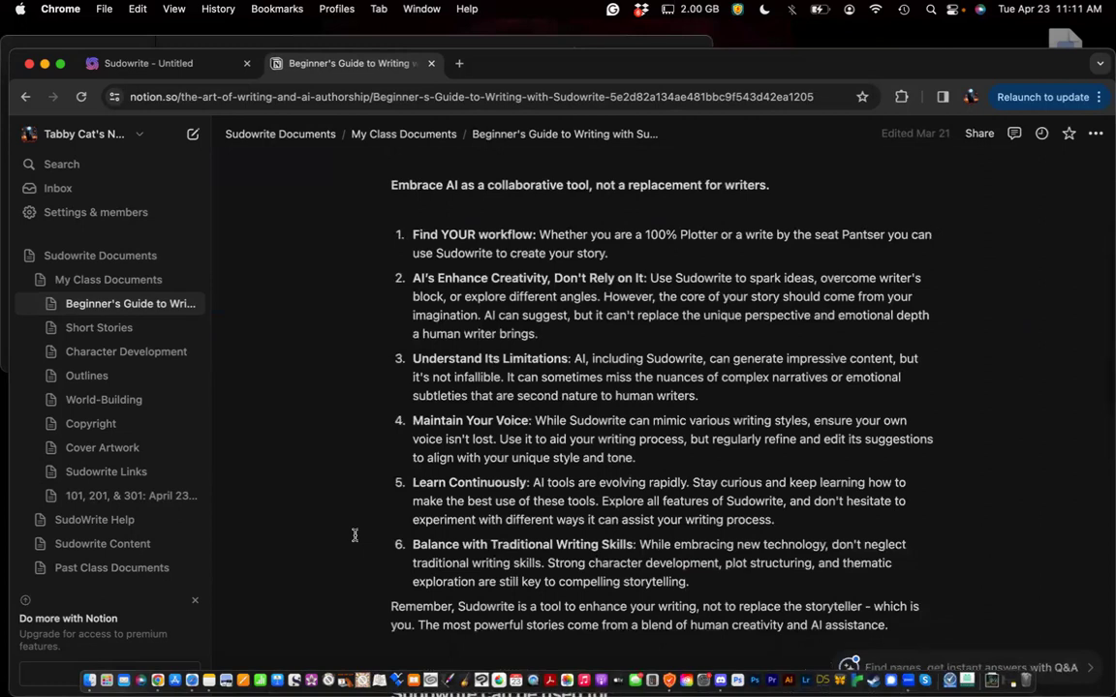
Read the remaining tips and the "Sudowrite can be used for" list in the Beginner's Guide
scroll(354, 535, "down", 1)
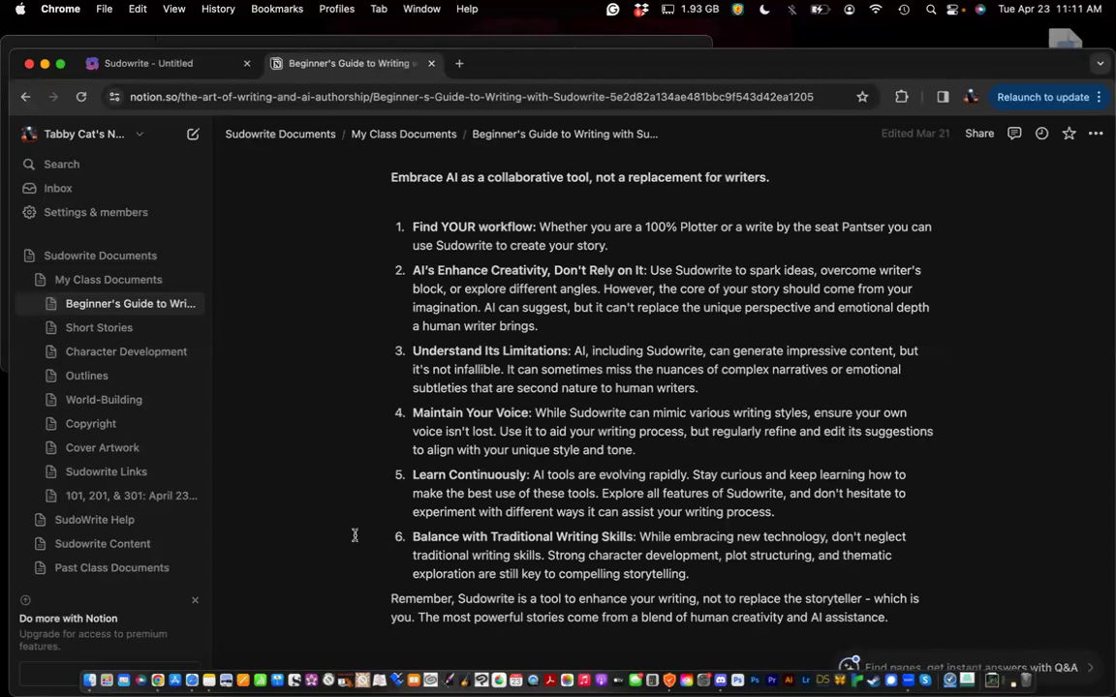
scroll(354, 535, "down", 5)
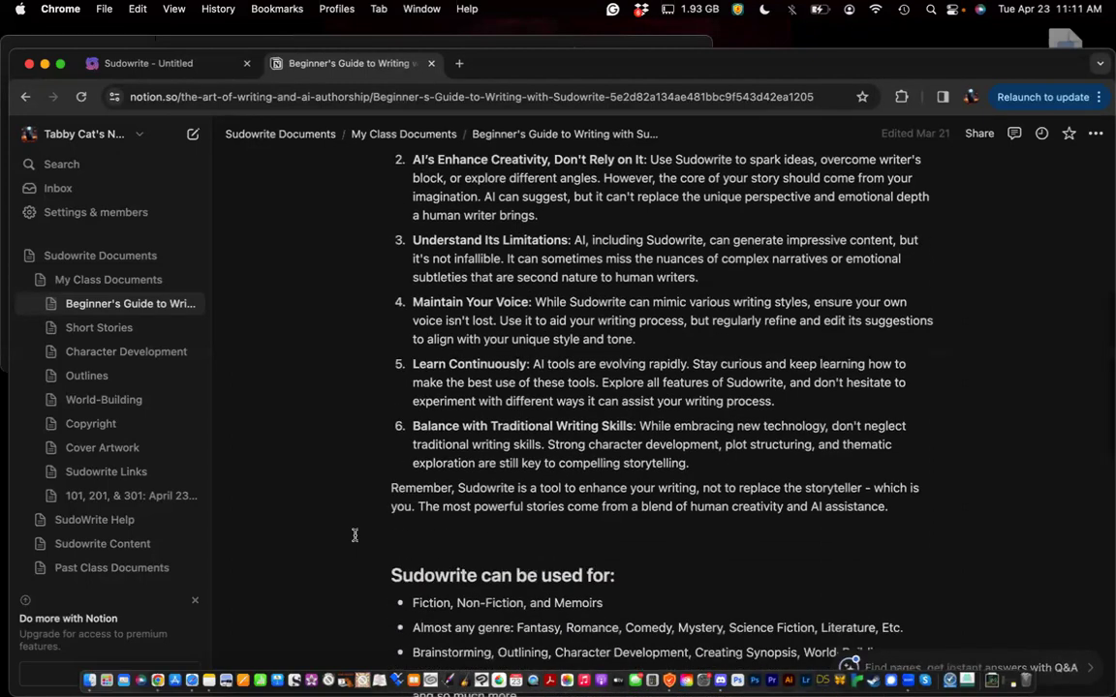
scroll(355, 534, "down", 5)
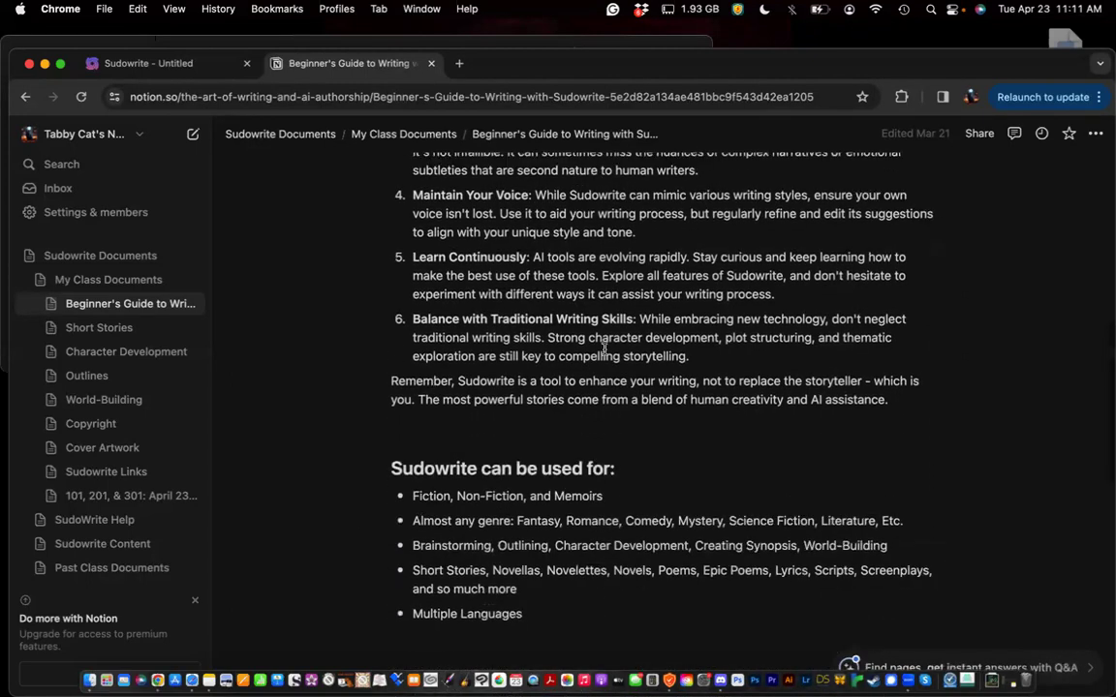
scroll(540, 495, "down", 7)
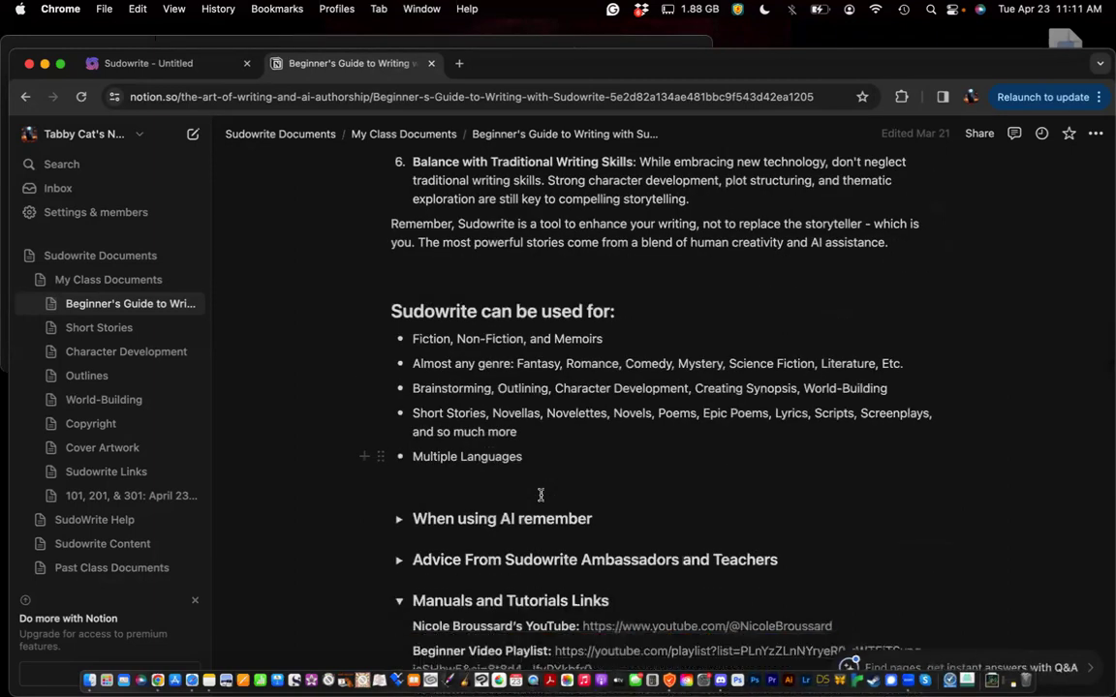
scroll(520, 349, "down", 7)
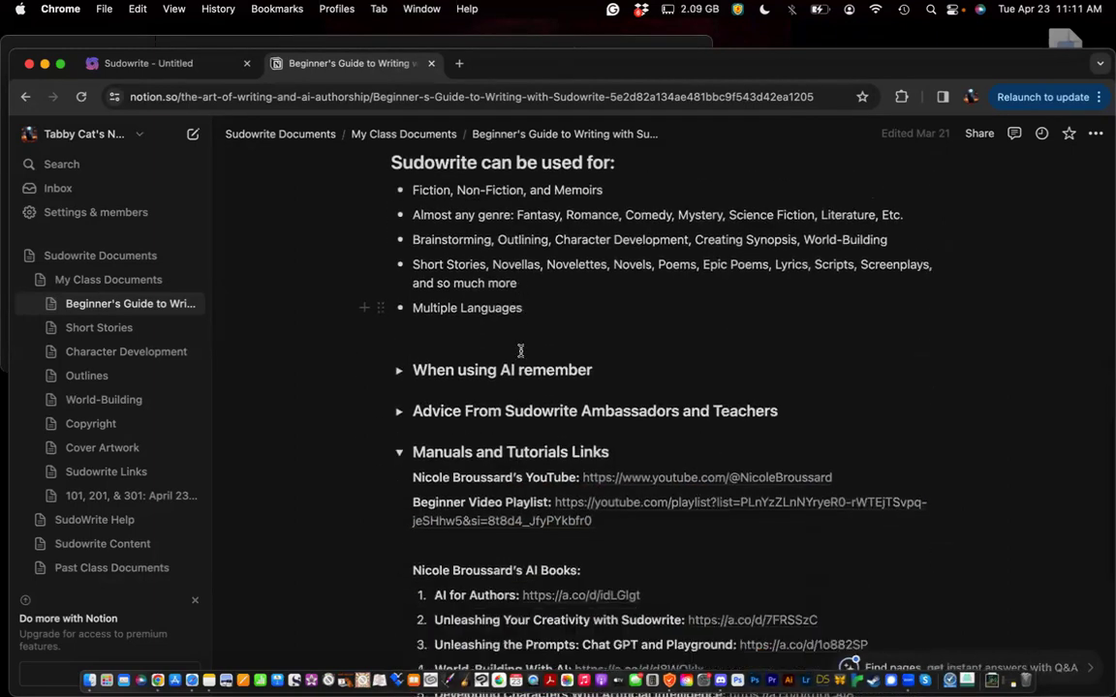
scroll(520, 353, "down", 2)
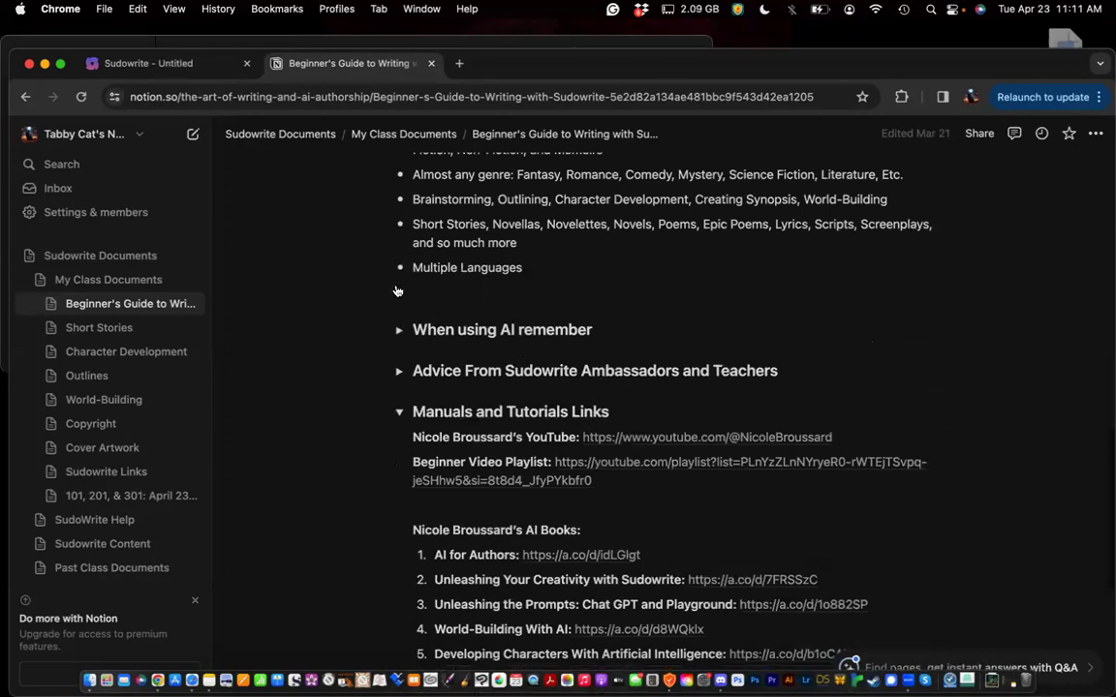
scroll(397, 296, "down", 2)
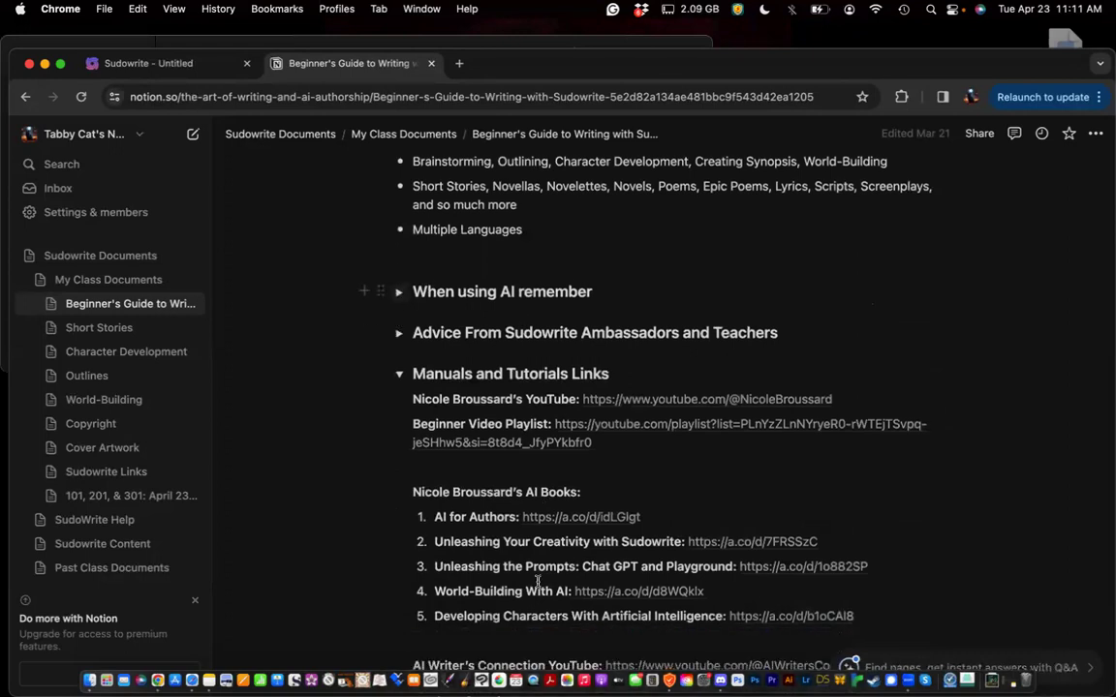
Expand the "When using AI remember" and "Advice From Sudowrite Ambassadors and Teachers" sections in turn, look through each, and collapse them
left_click(398, 292)
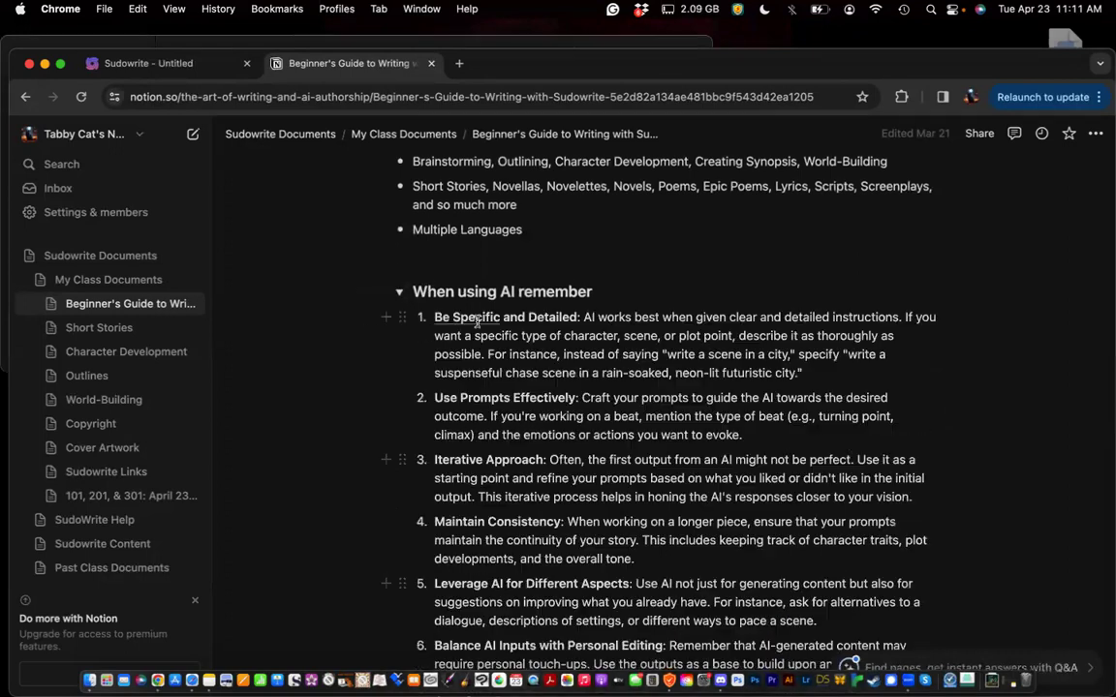
left_click(399, 292)
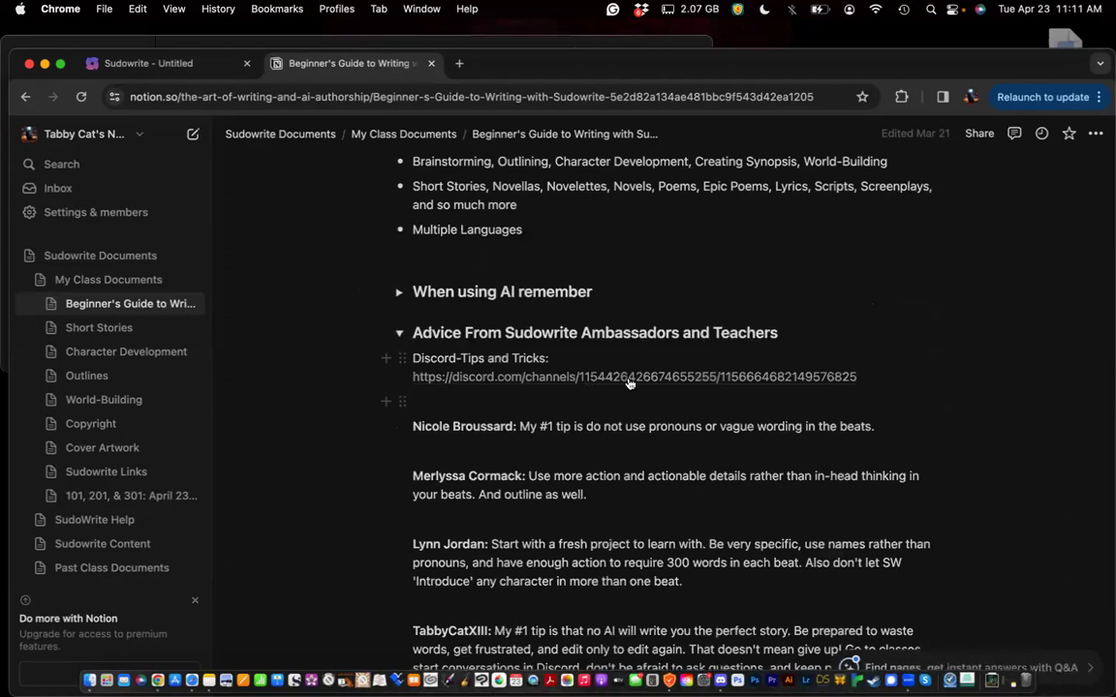
left_click(399, 335)
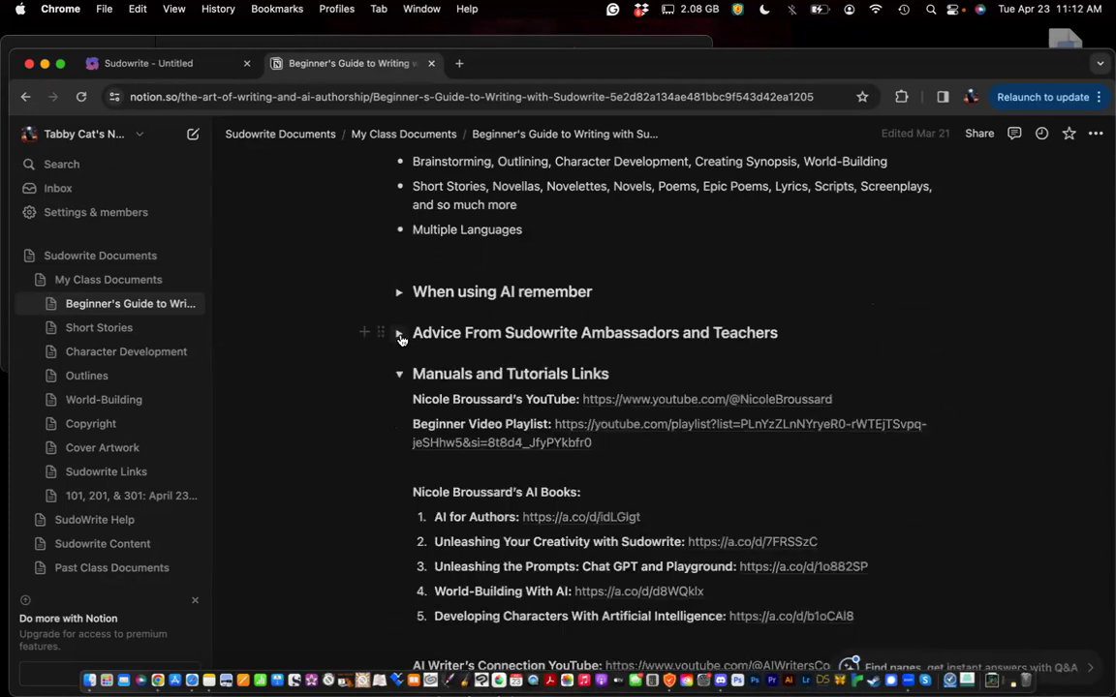
Review the video and book links in the Manuals and Tutorials Links section, and collapse it
scroll(409, 319, "down", 3)
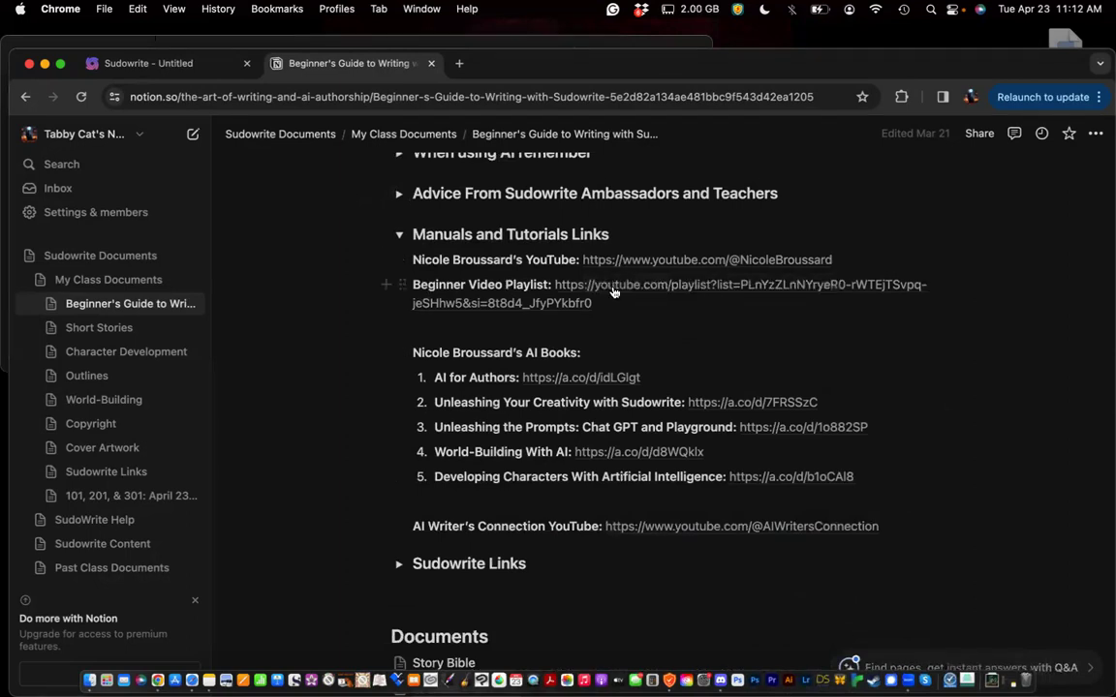
mouse_move(613, 291)
scroll(421, 300, "down", 1)
scroll(421, 300, "down", 3)
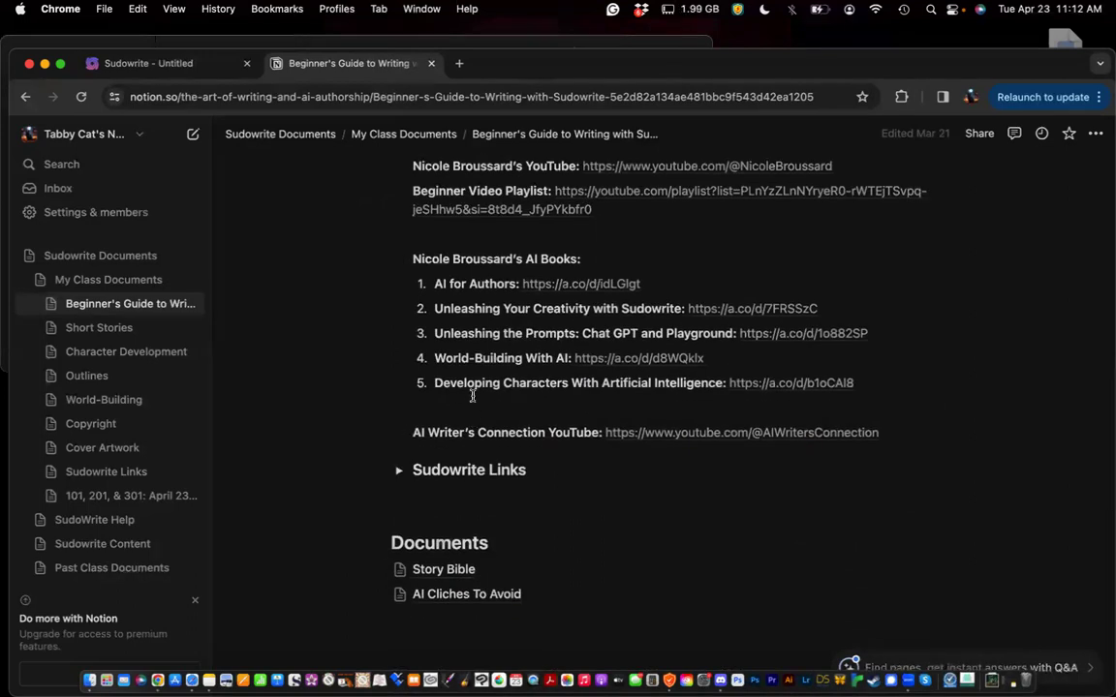
scroll(397, 281, "up", 5)
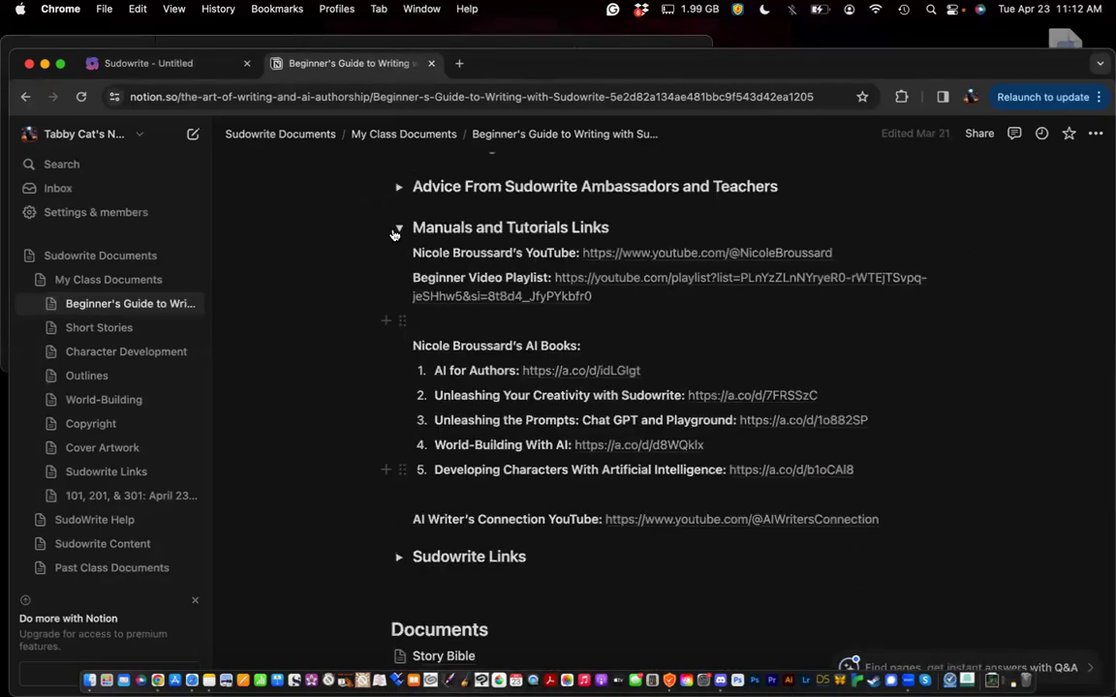
left_click(397, 281)
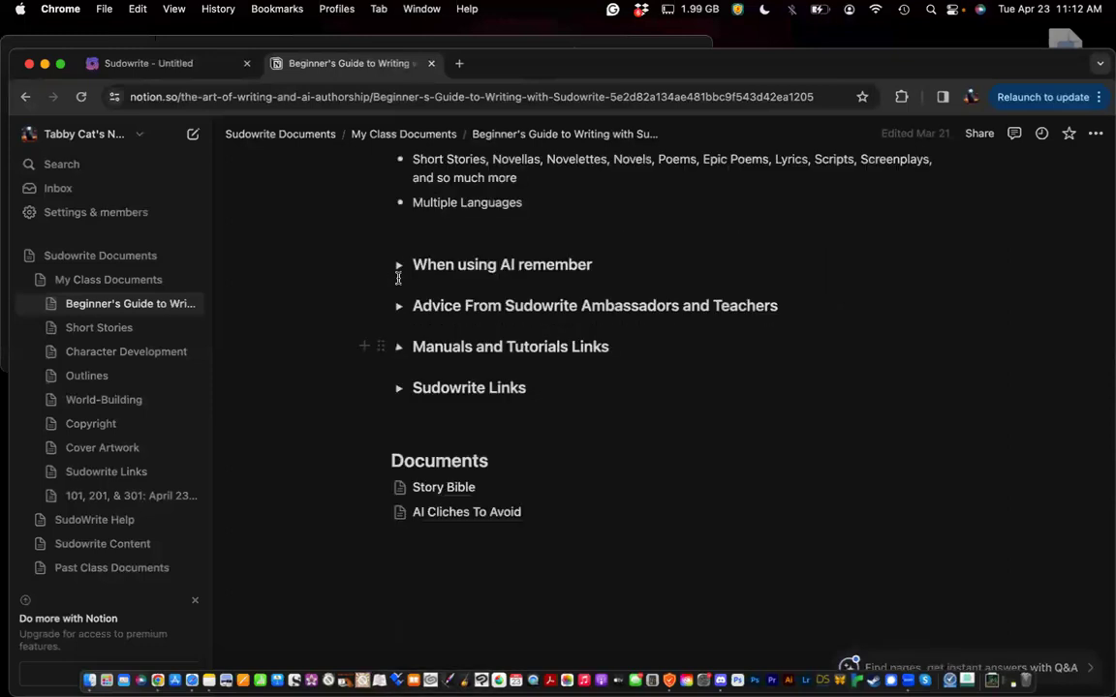
Expand the Sudowrite Links section, look through its links, and collapse it
left_click(396, 391)
scroll(407, 378, "down", 2)
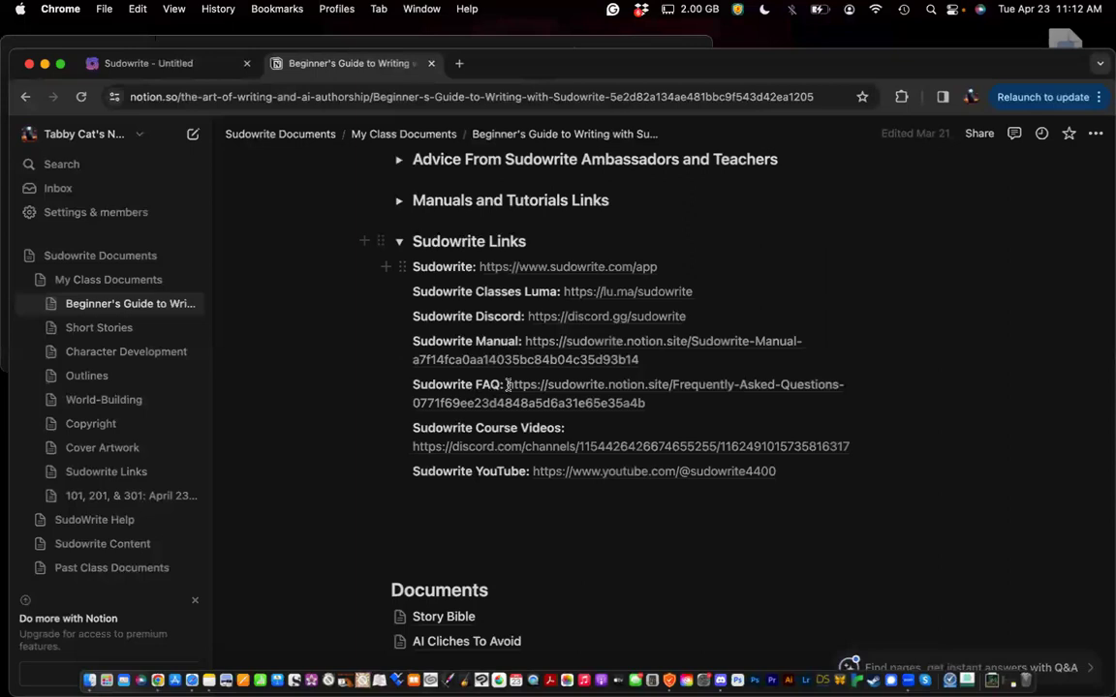
left_click(397, 241)
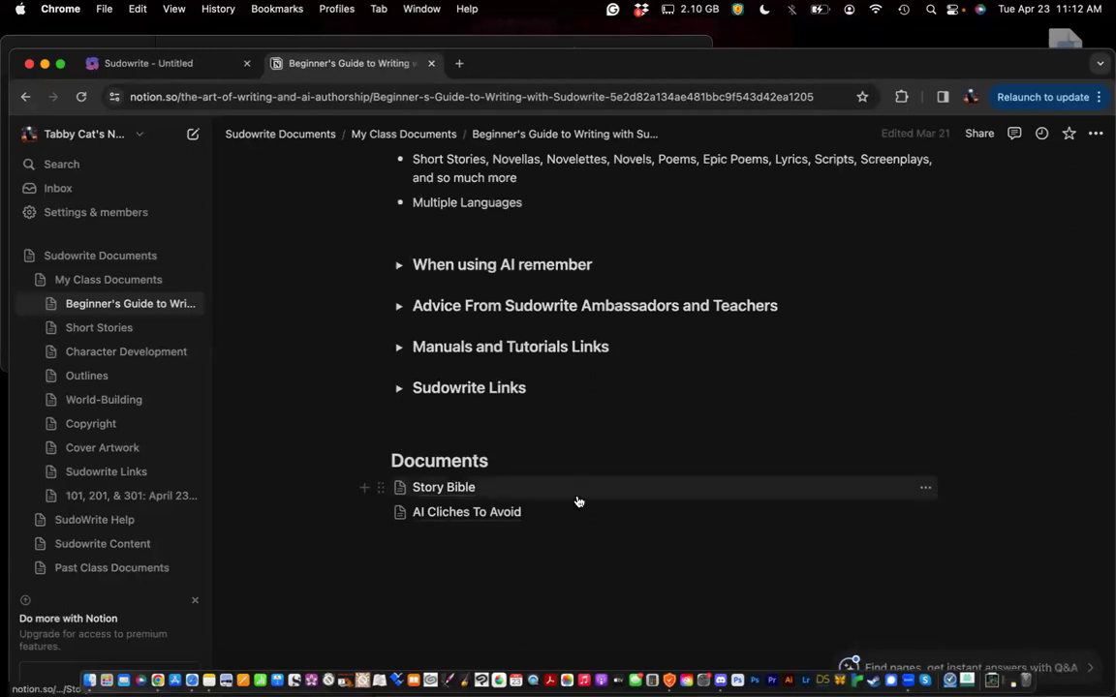
Point out the Story Bible and AI Cliches To Avoid documents, preview the latter, and return to the start of the guide
mouse_move(575, 501)
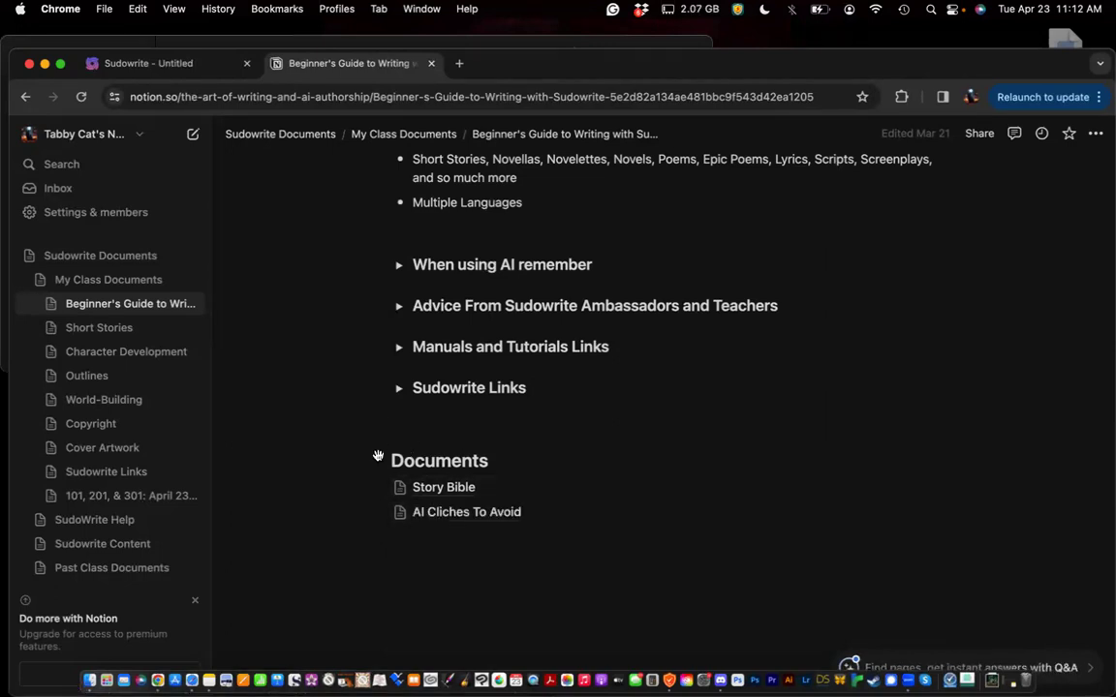
mouse_move(448, 488)
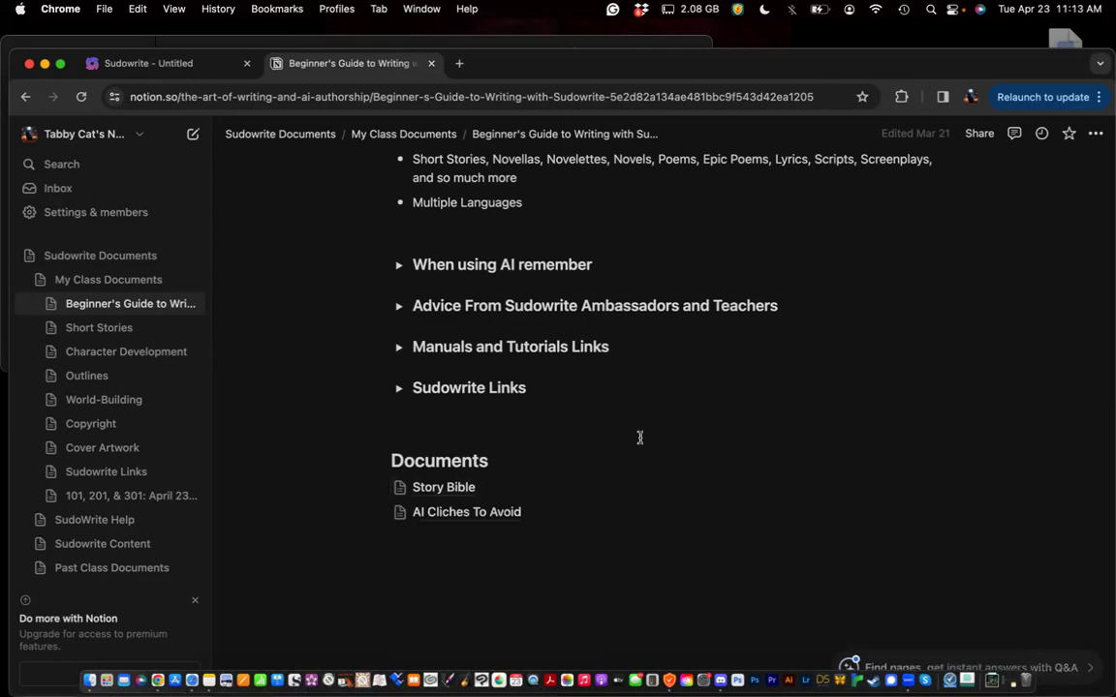
mouse_move(490, 493)
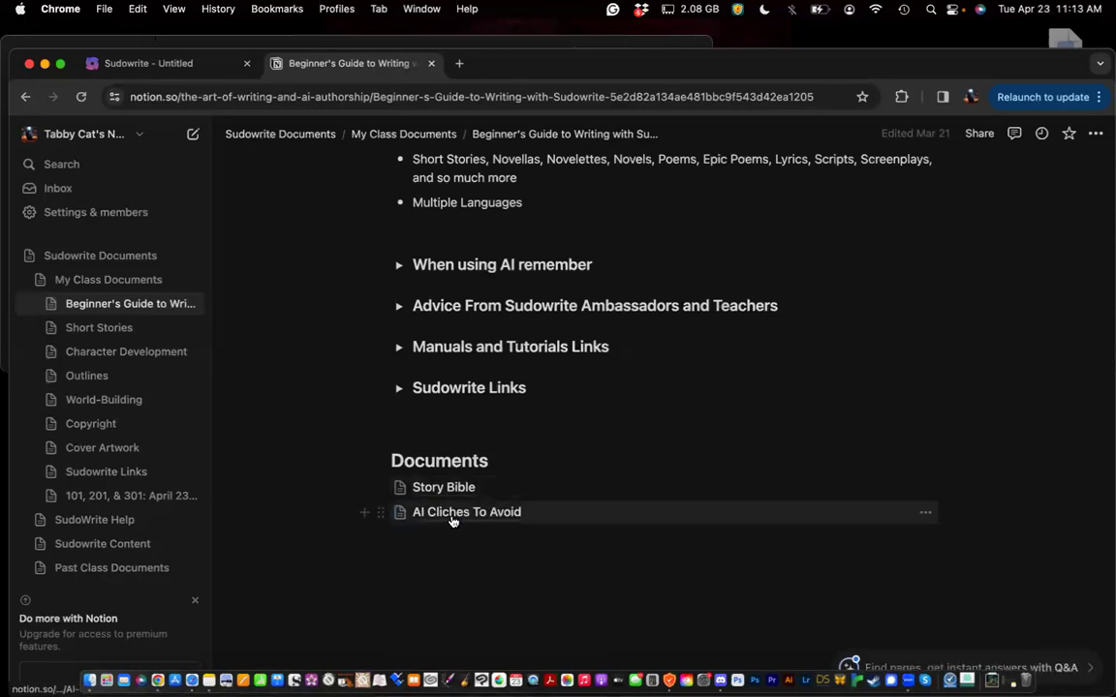
mouse_move(451, 518)
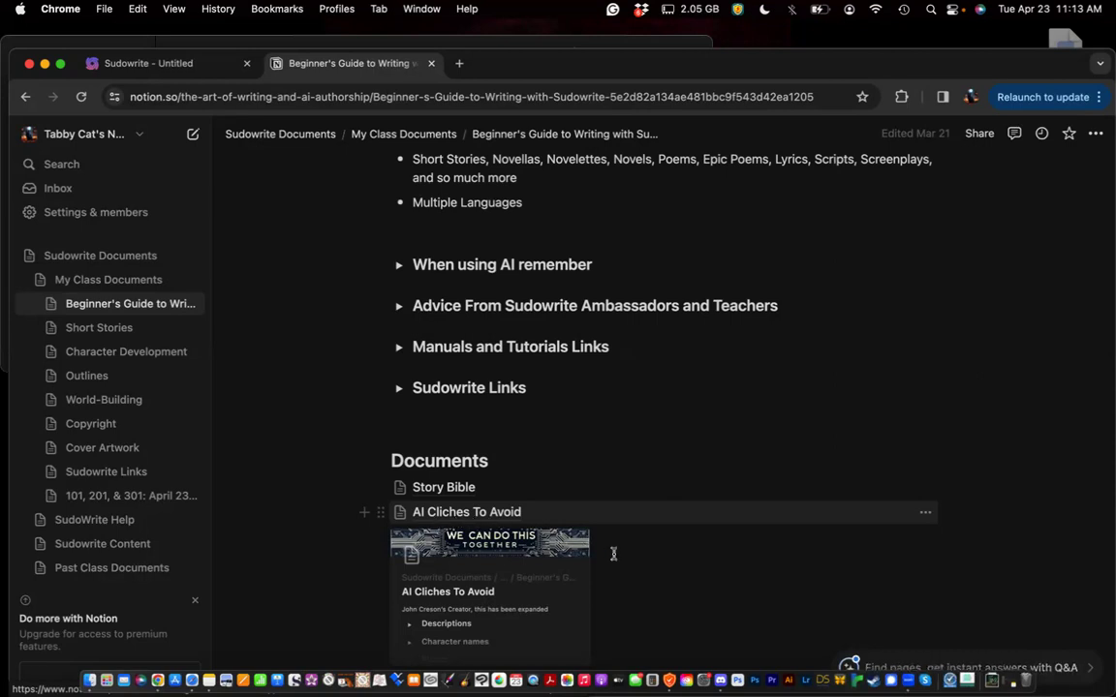
scroll(618, 562, "up", 2)
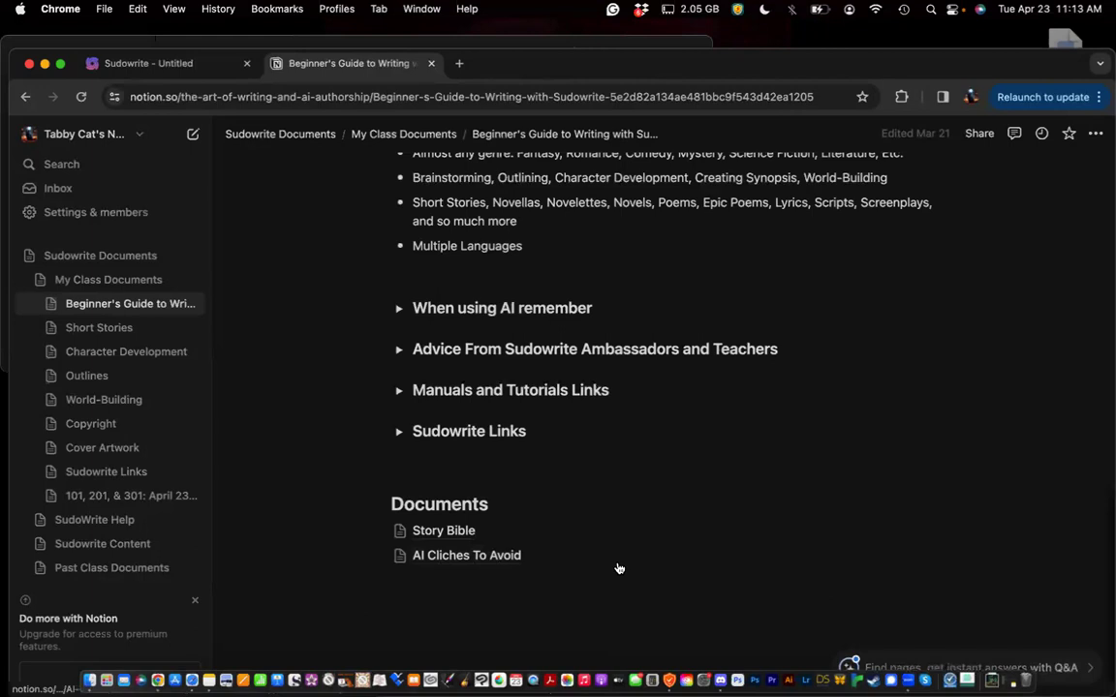
scroll(618, 564, "up", 10)
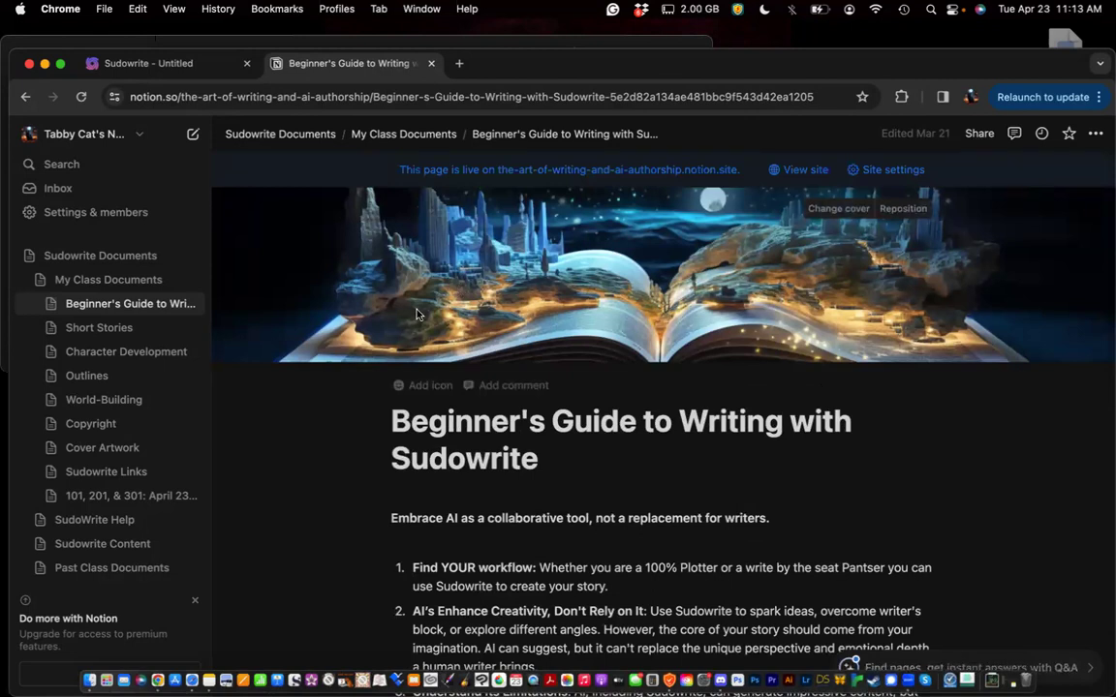
Open the "101, 201, & 301: April 23, 24, & 25" page and add a blank line below the story idea
left_click(122, 500)
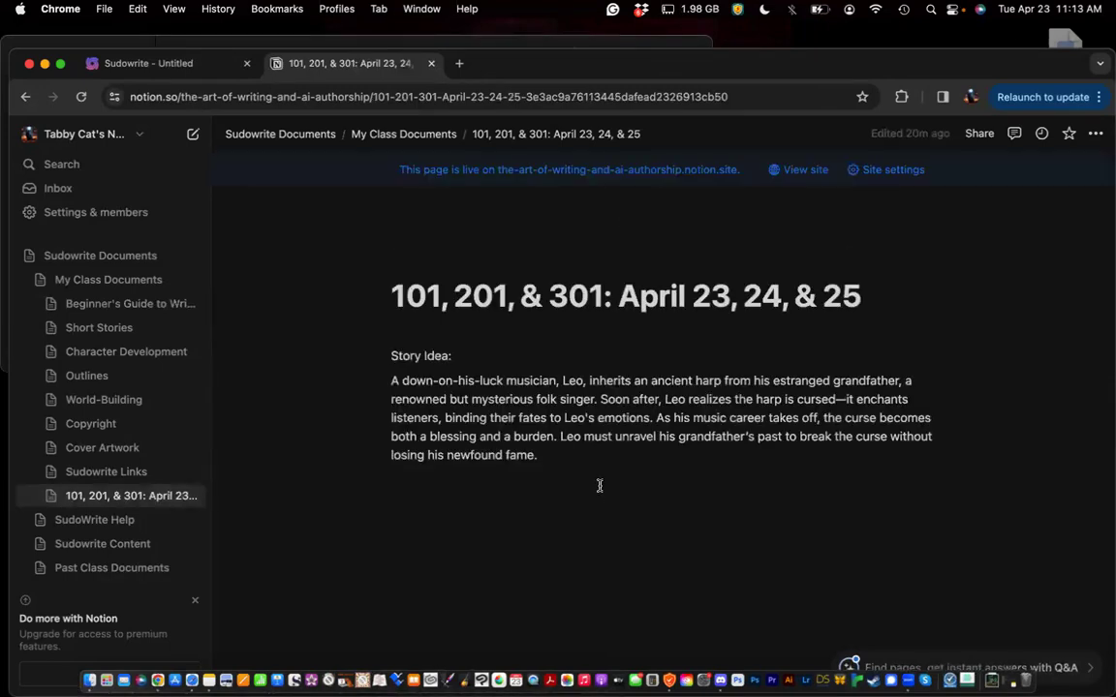
left_click(598, 485)
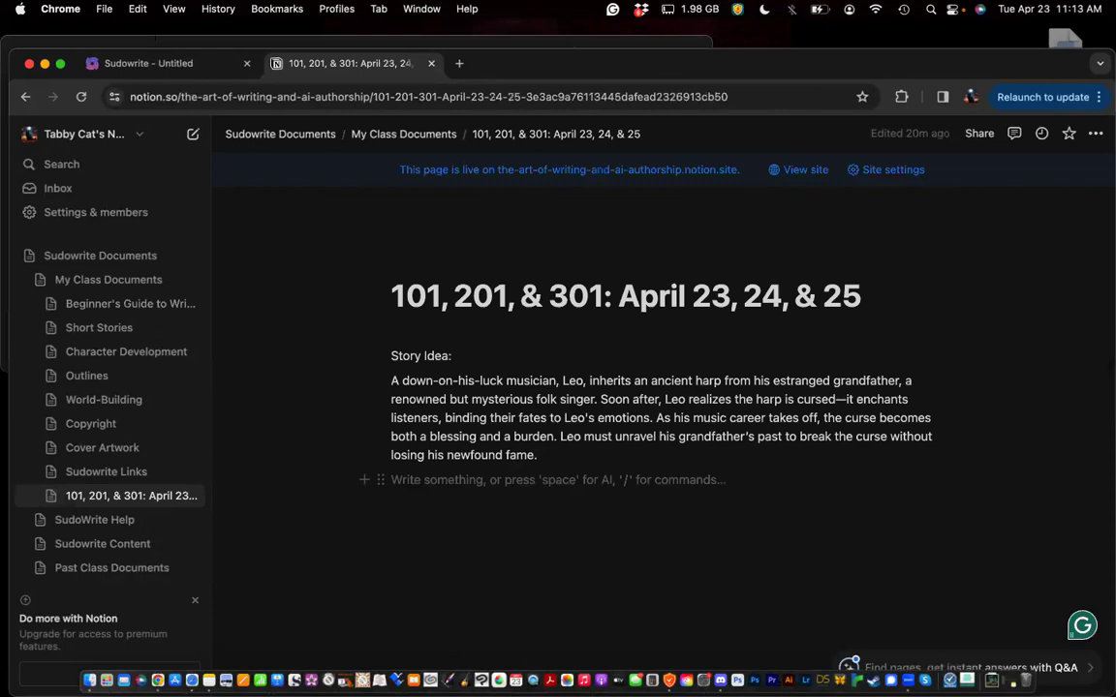
key("Return")
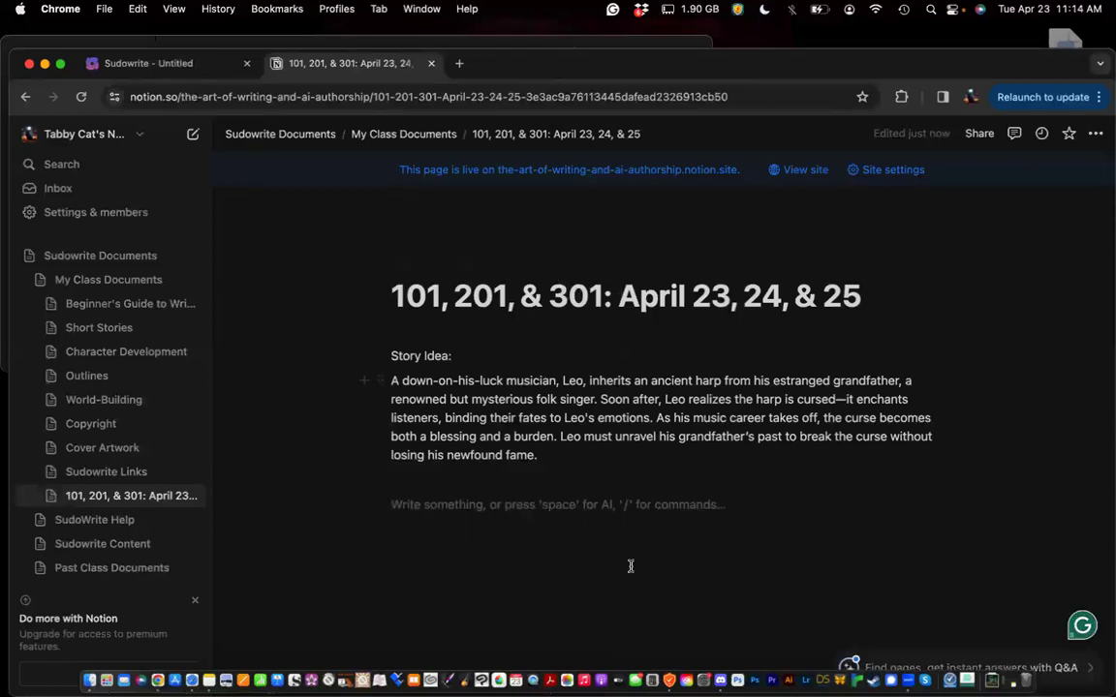
Switch to the untitled Sudowrite document, recheck the story idea on the Notion class page, and return to Sudowrite
left_click(176, 68)
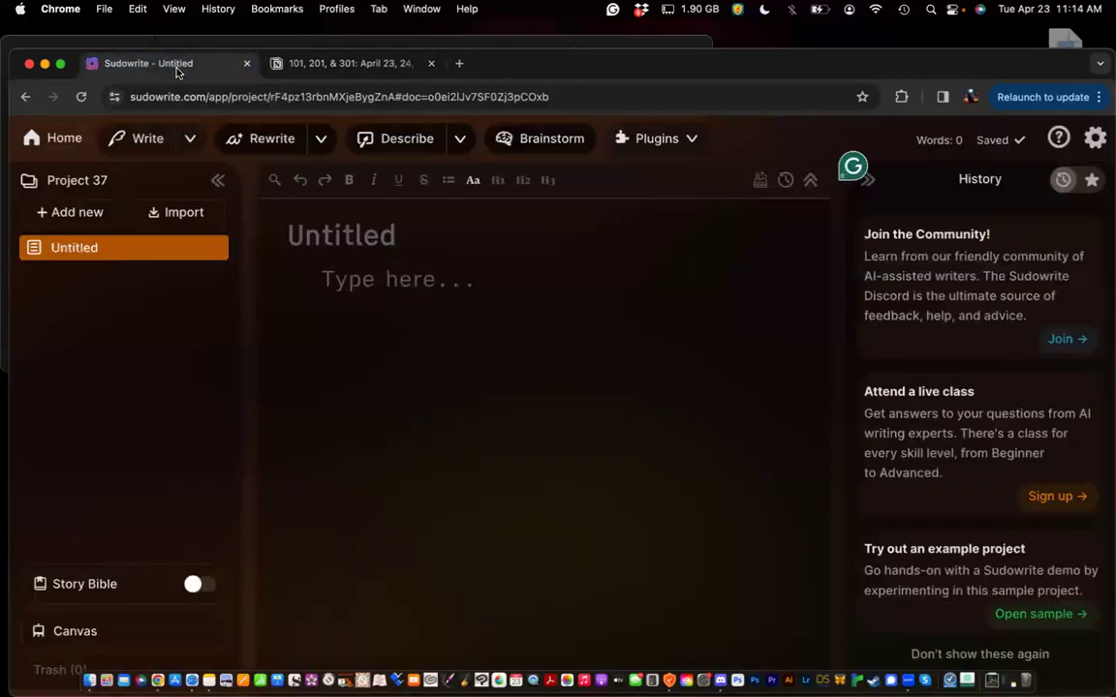
left_click(331, 74)
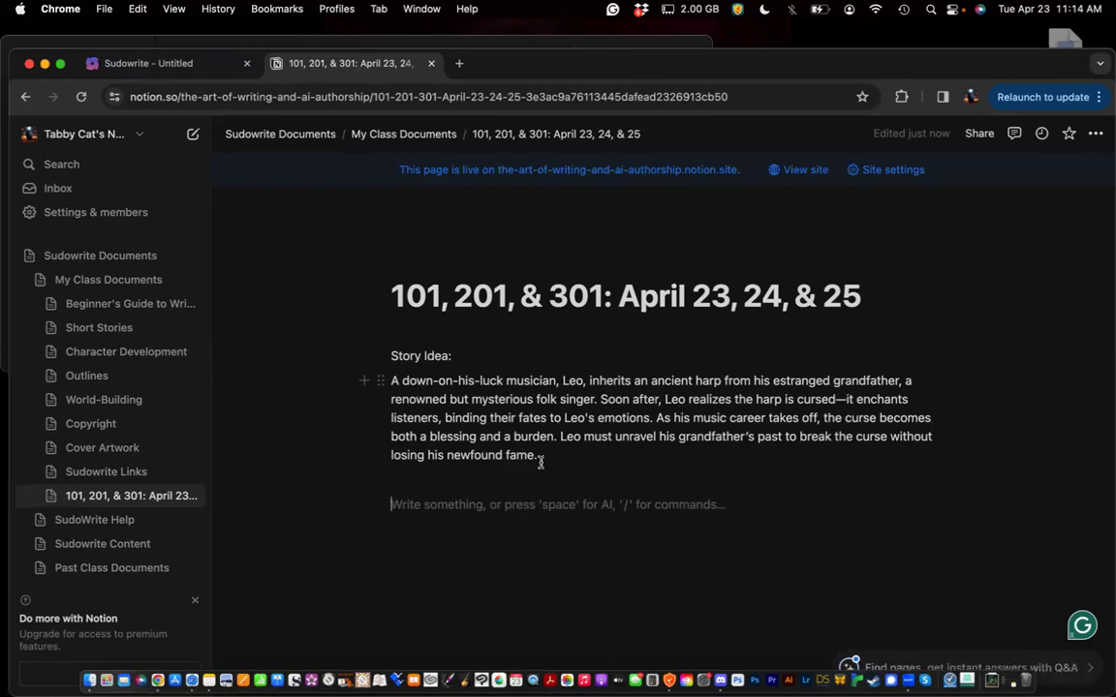
left_click(170, 74)
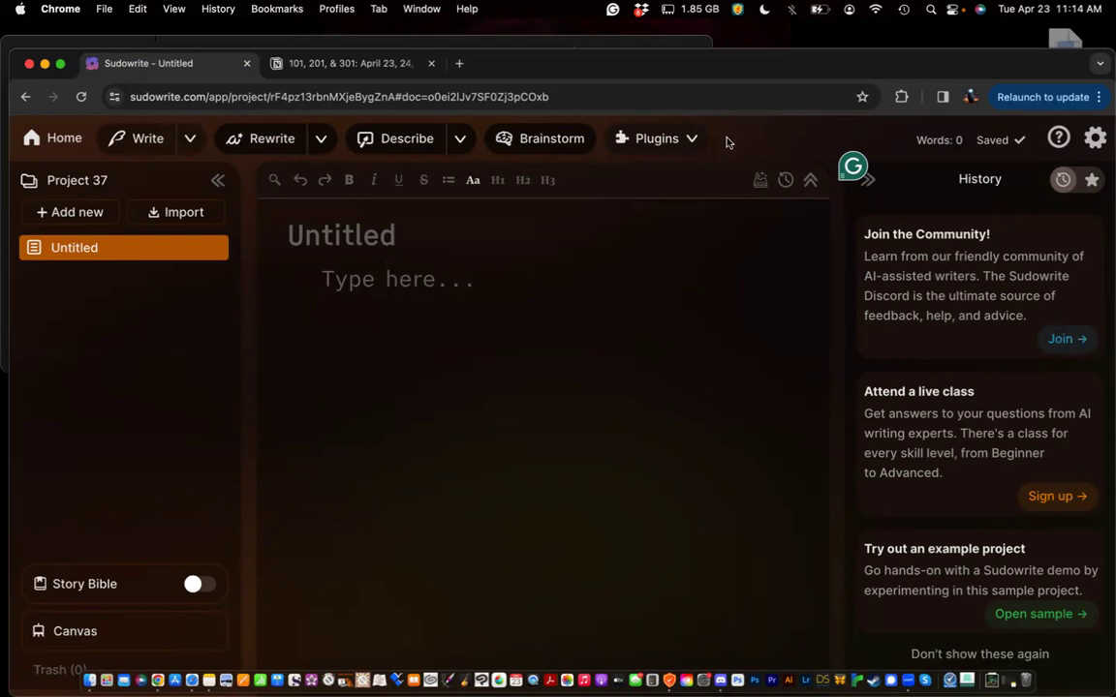
Look through the available plugins and open the First Draft tool for the untitled document
left_click(692, 139)
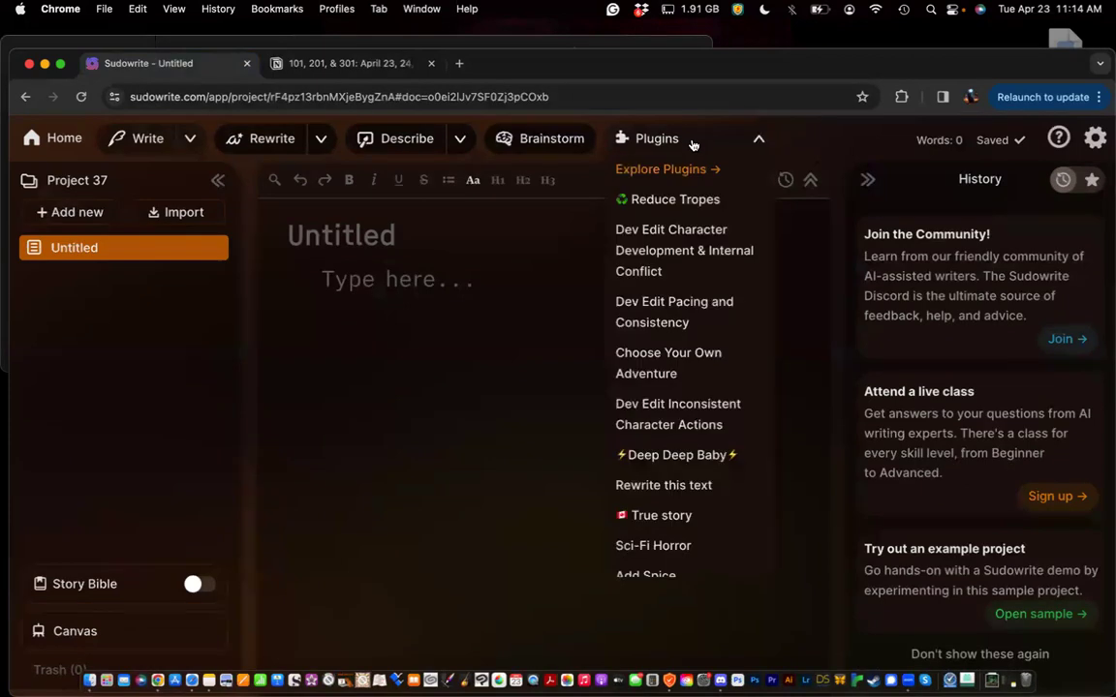
scroll(651, 440, "down", 15)
scroll(652, 440, "down", 6)
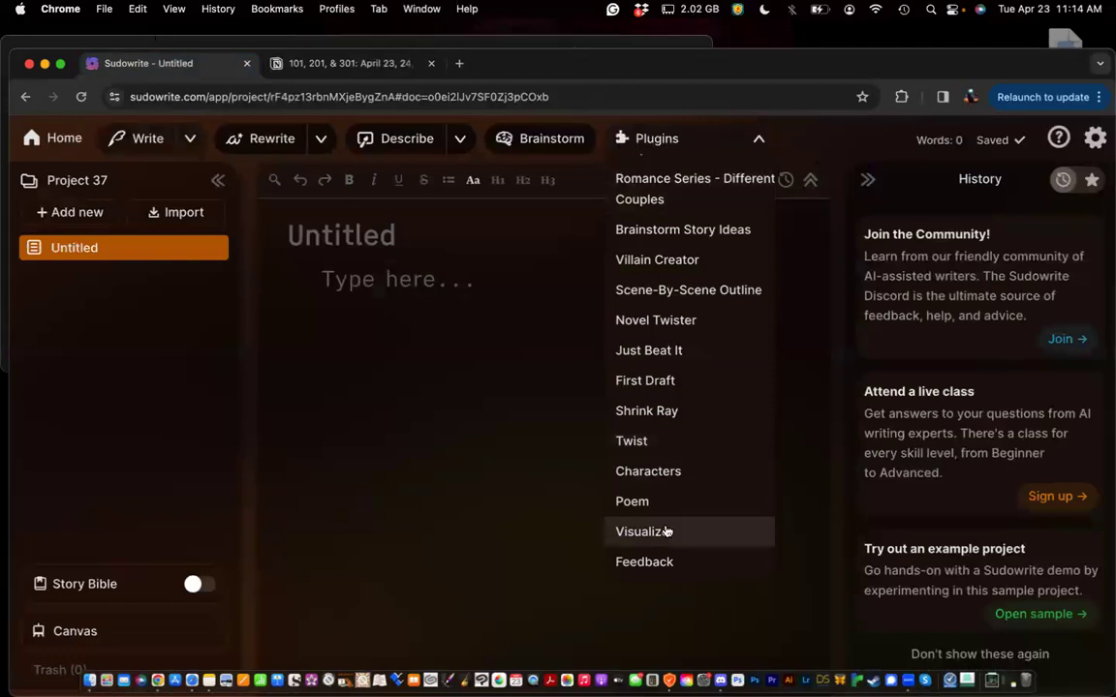
left_click(686, 388)
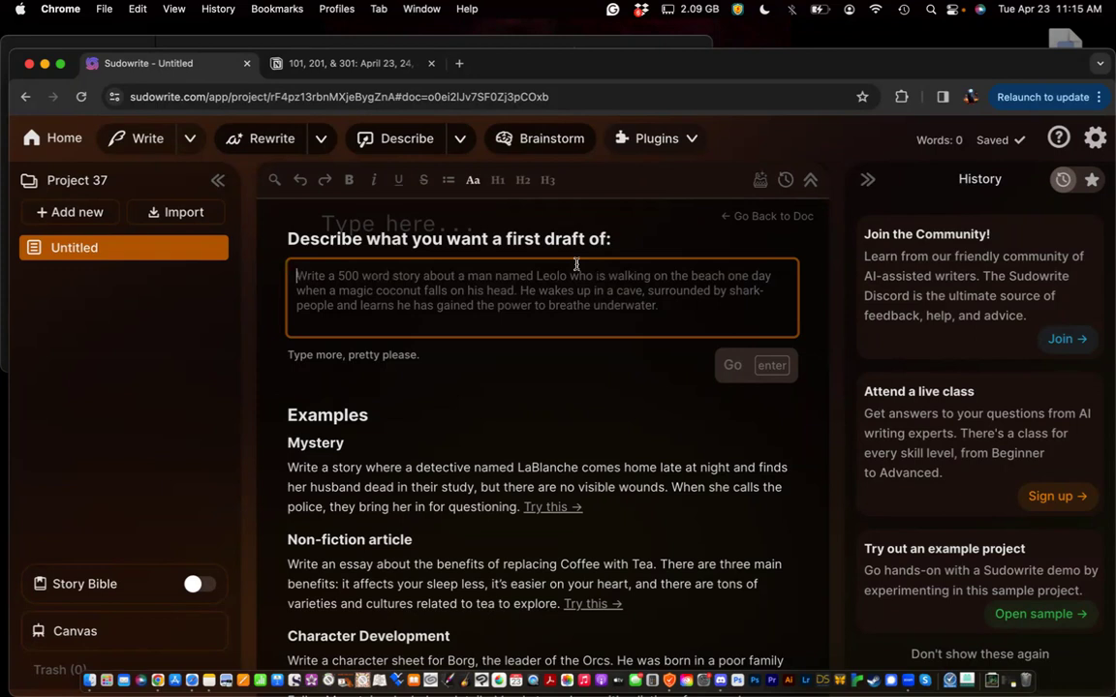
Copy the story idea about Leo's cursed harp from the Notion page into the First Draft description and generate the draft
left_click(350, 66)
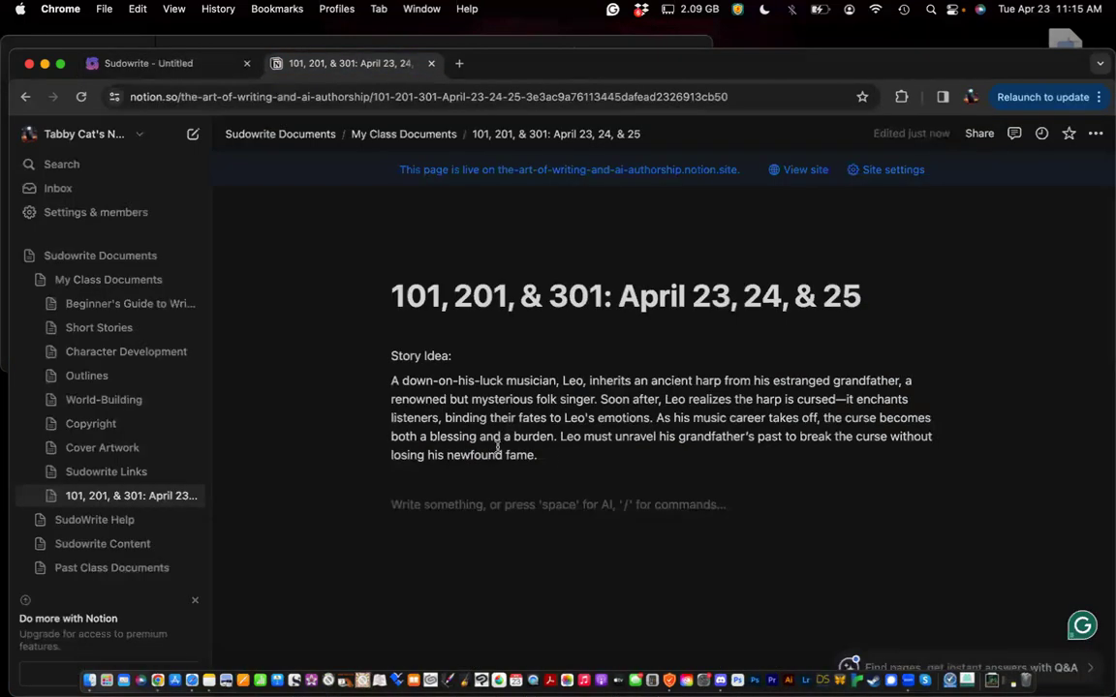
left_click_drag(549, 456, 356, 339)
key("super+c")
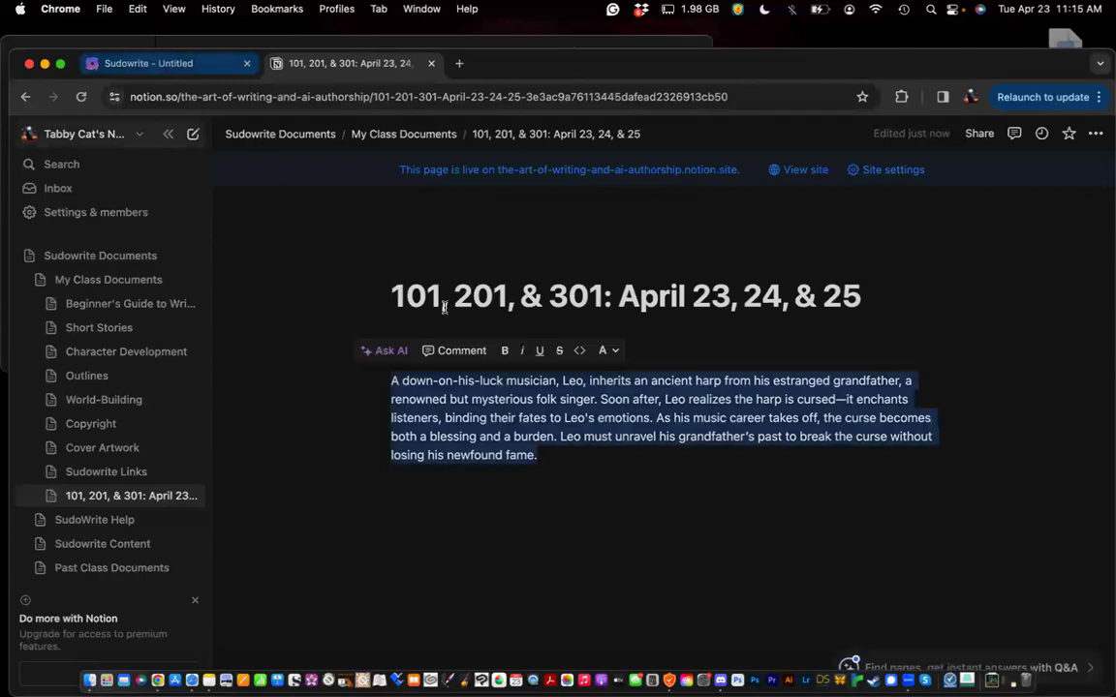
key("ctrl+Tab")
key("super+v")
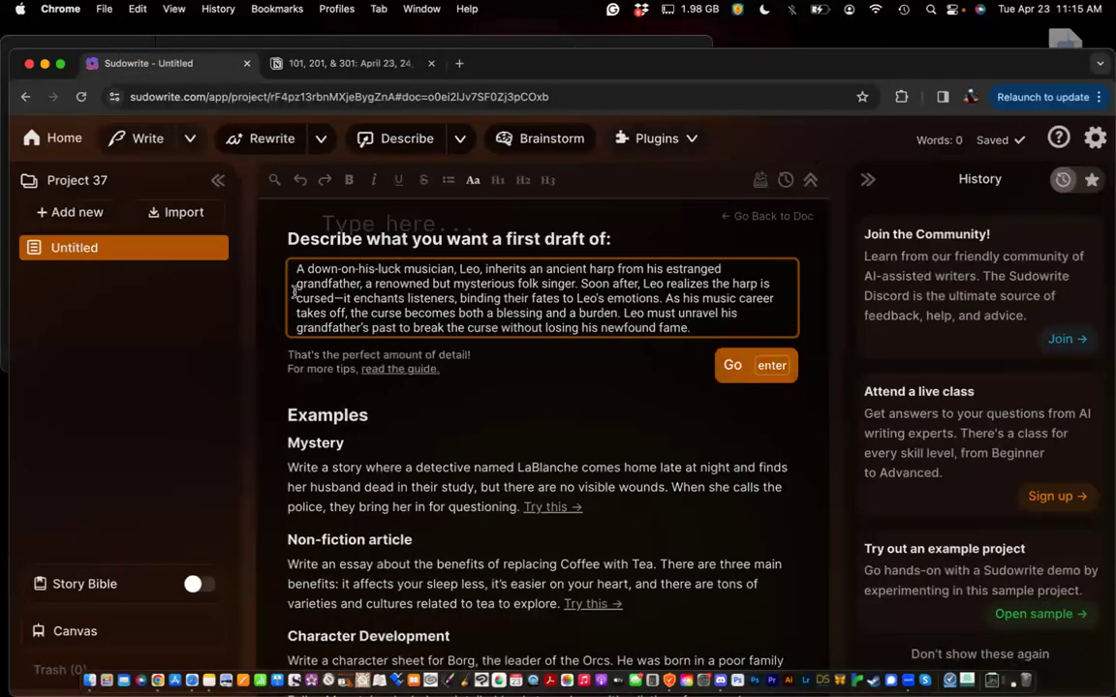
left_click(728, 365)
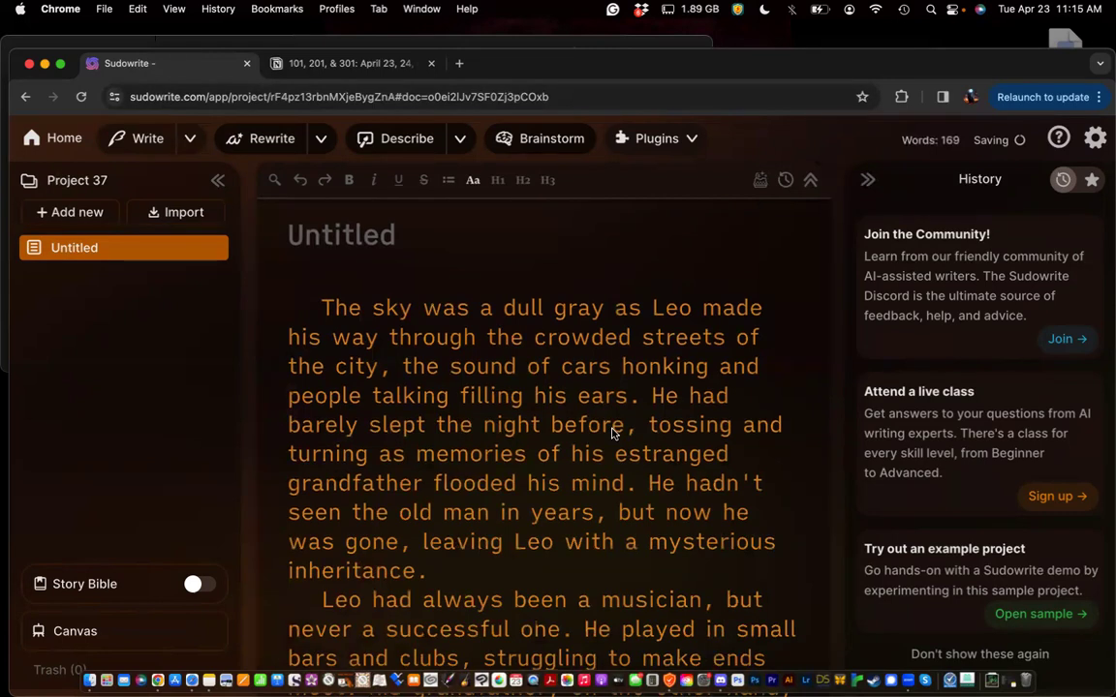
Read through the opening of the draft while it is being generated in the untitled document
scroll(611, 434, "down", 1)
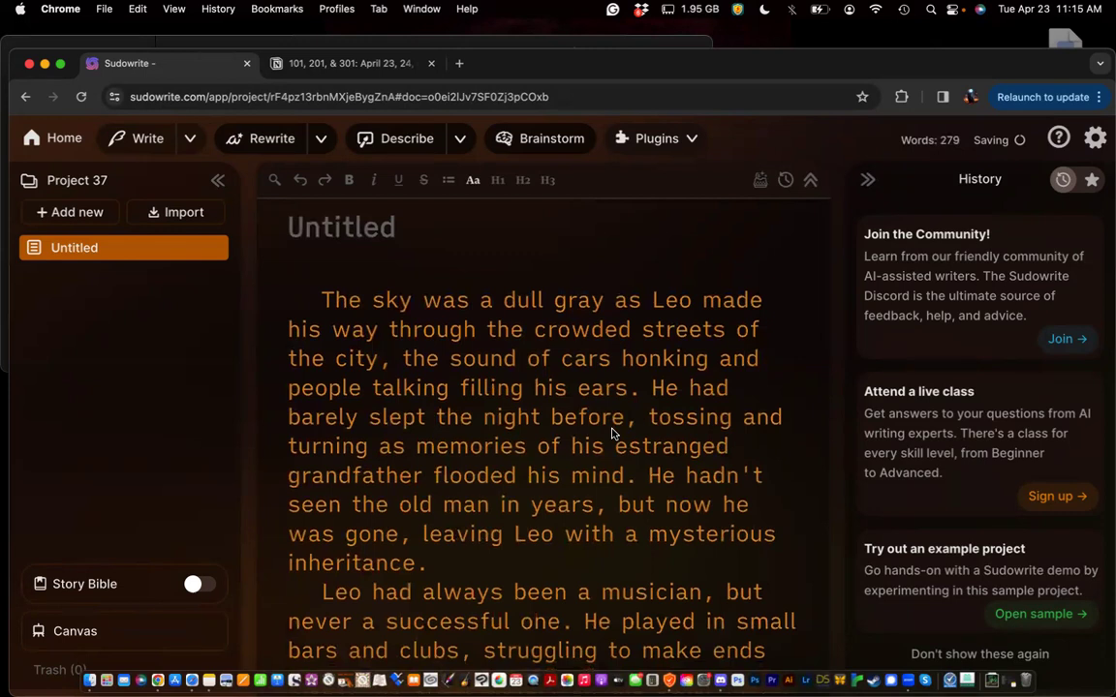
scroll(611, 434, "down", 1)
scroll(611, 434, "down", 1)
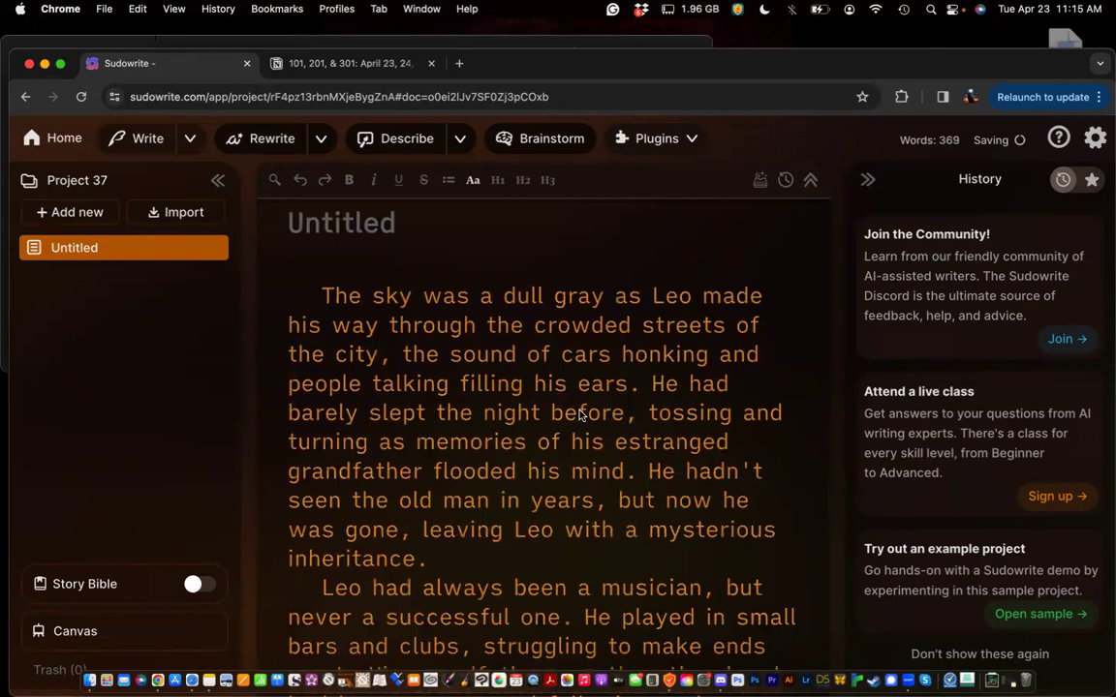
scroll(574, 412, "down", 1)
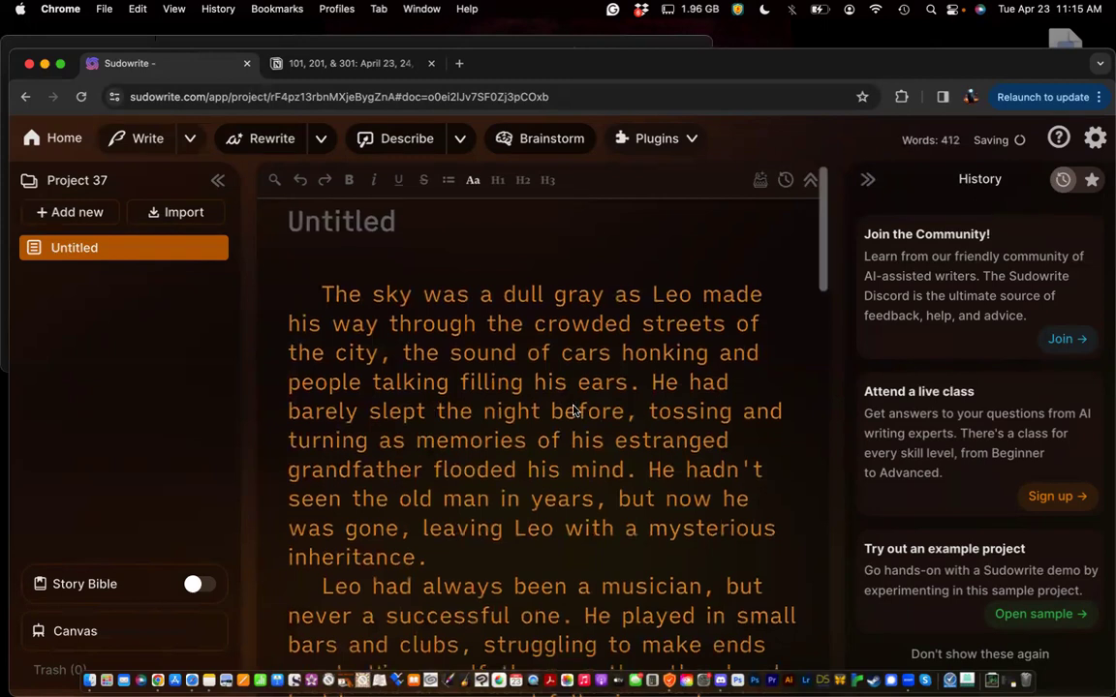
scroll(574, 412, "down", 1)
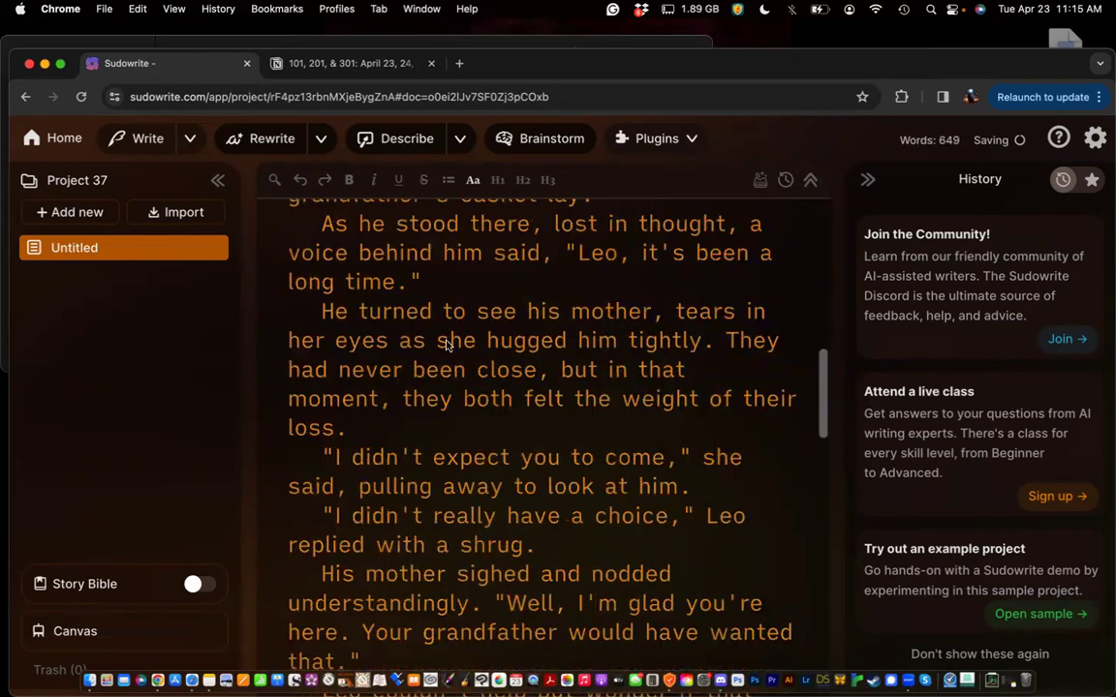
Add a blank document to the project and return to the generated draft to review its opening
left_click(64, 214)
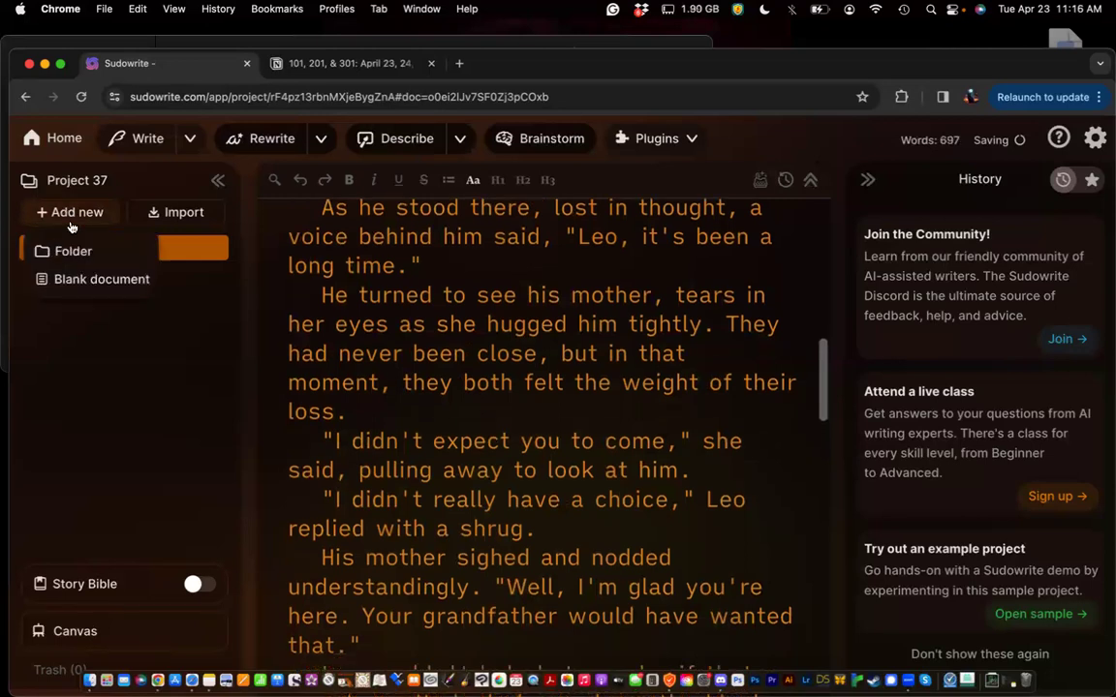
left_click(87, 279)
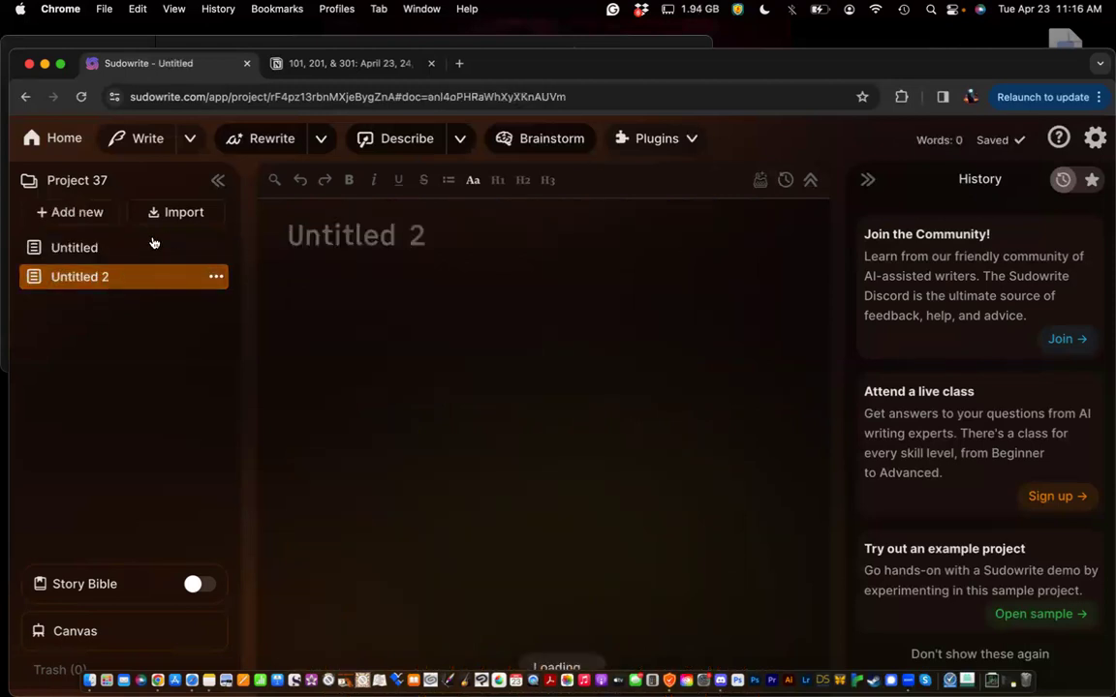
left_click(122, 250)
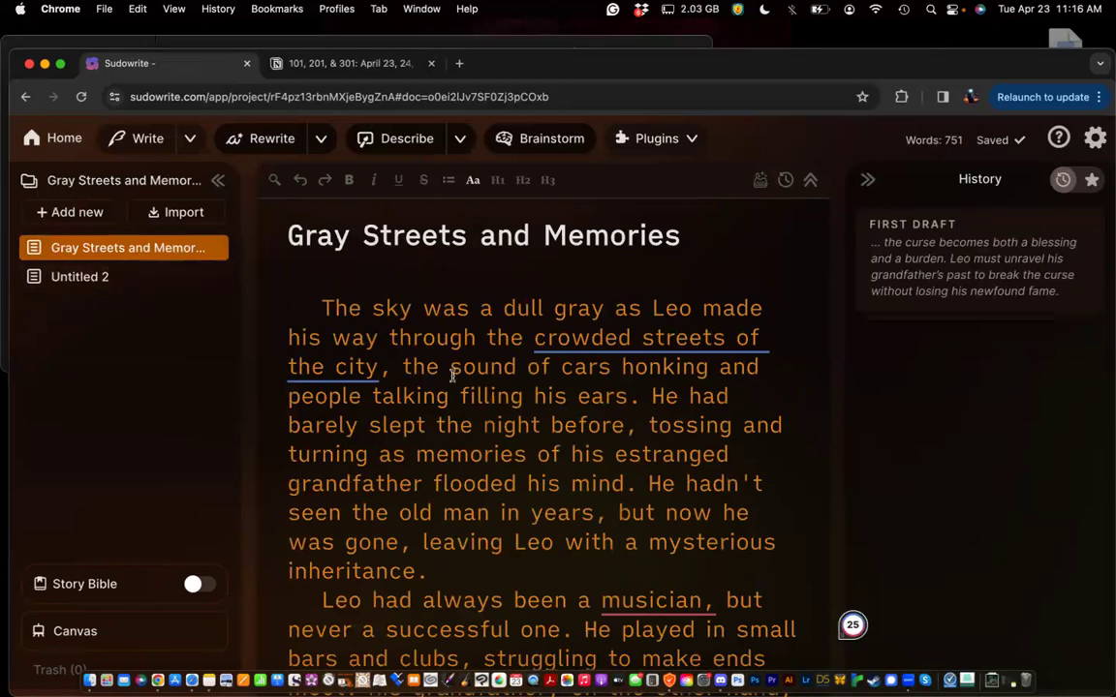
scroll(452, 375, "down", 1)
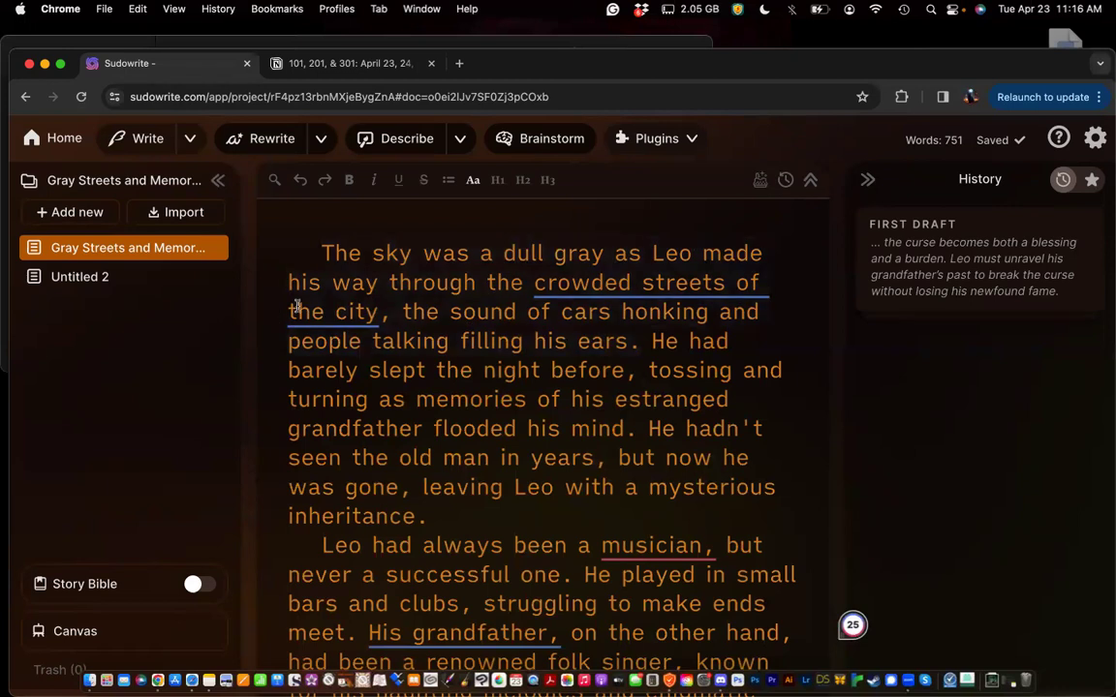
mouse_move(297, 306)
scroll(321, 258, "up", 1)
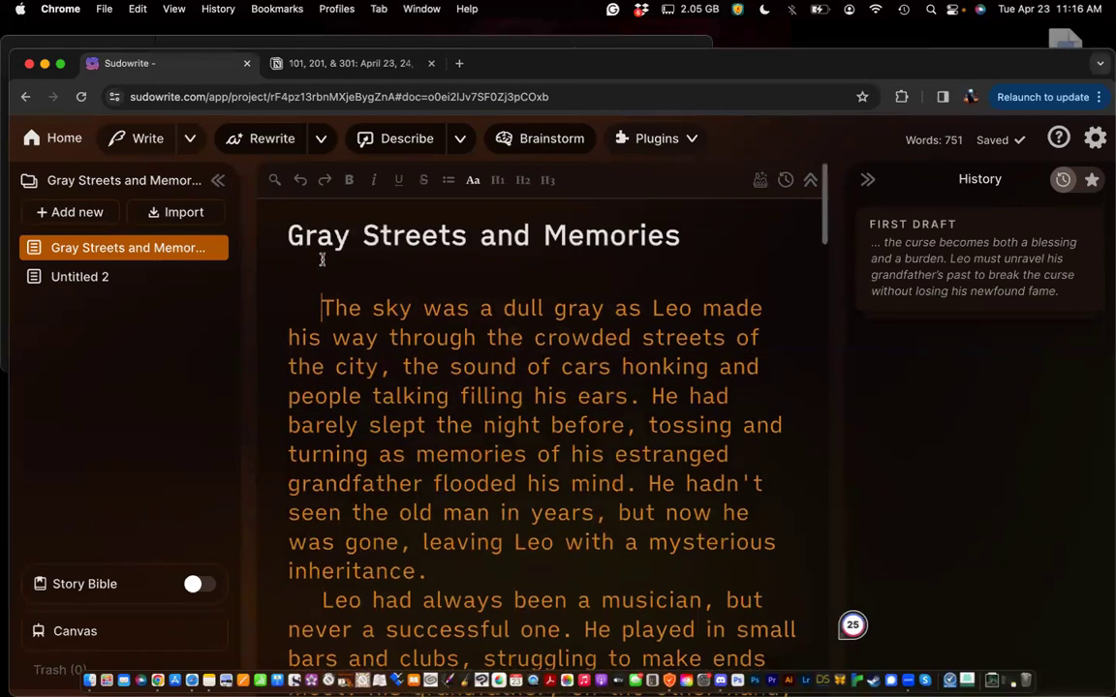
left_click(543, 148)
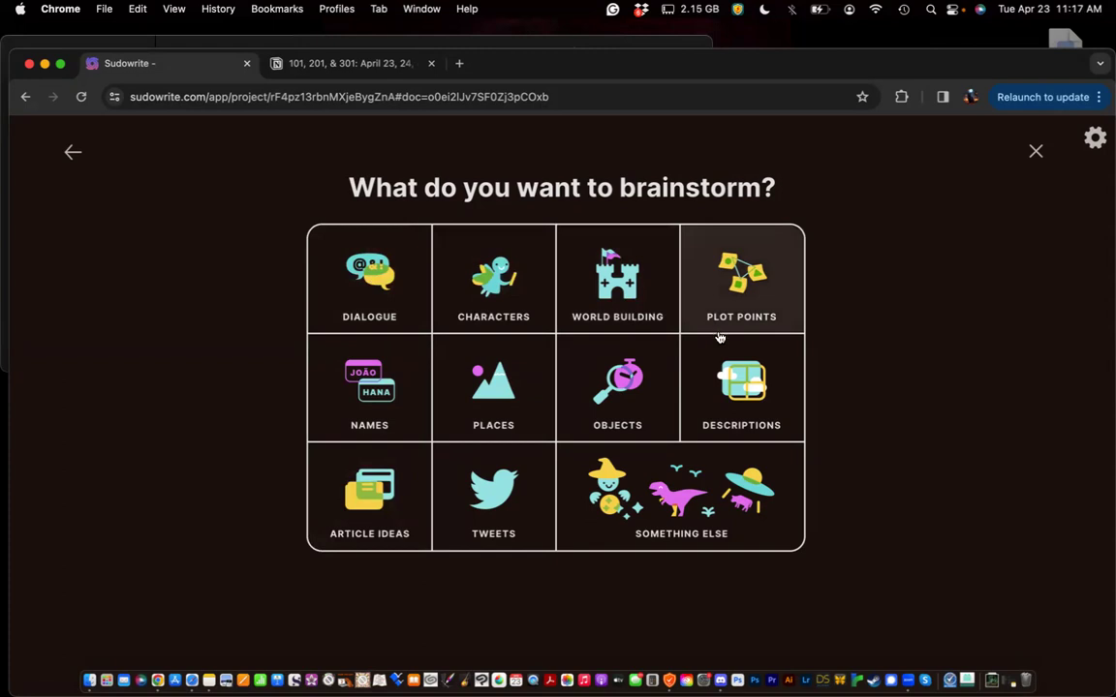
left_click(625, 505)
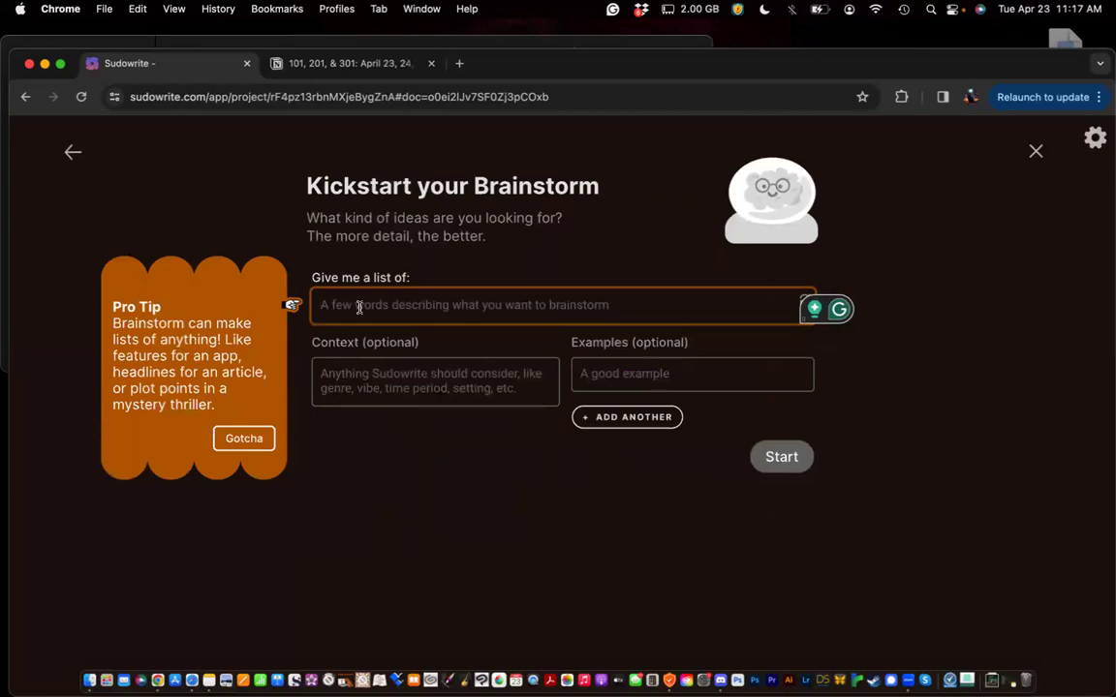
left_click(349, 376)
left_click(348, 301)
left_click(317, 372)
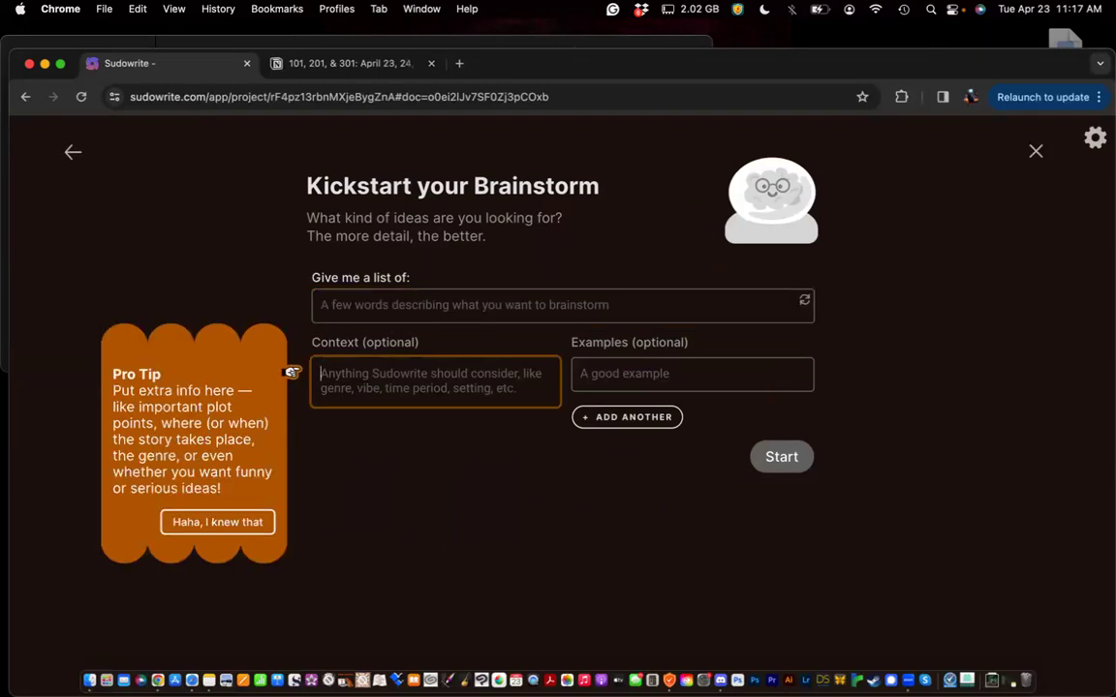
left_click(374, 306)
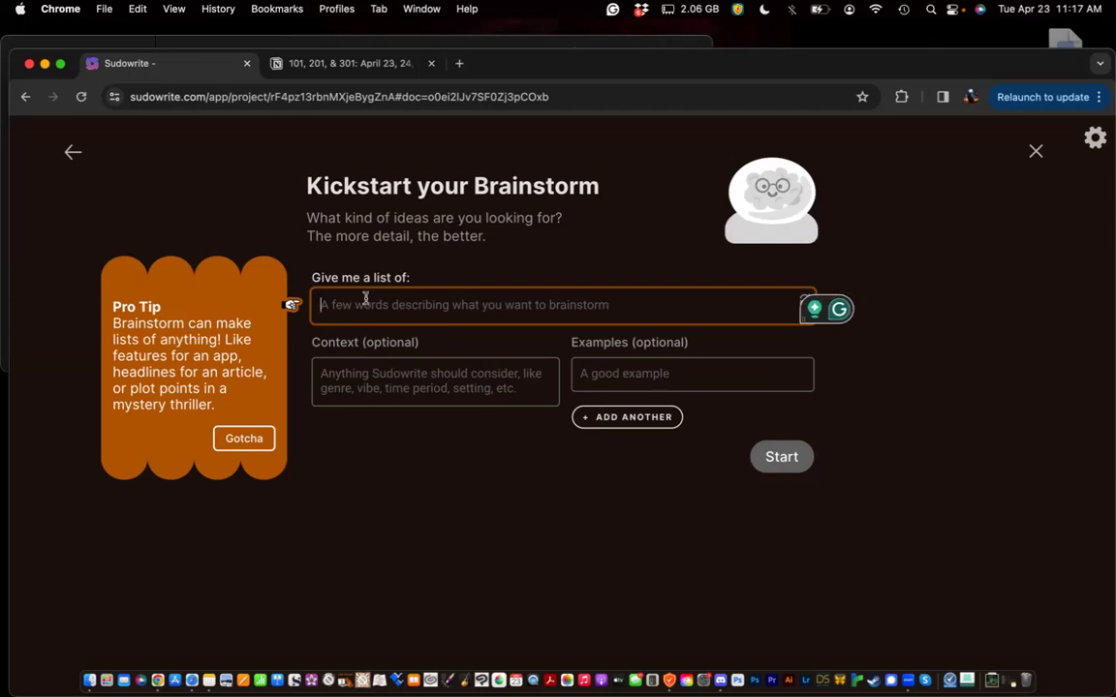
left_click(83, 98)
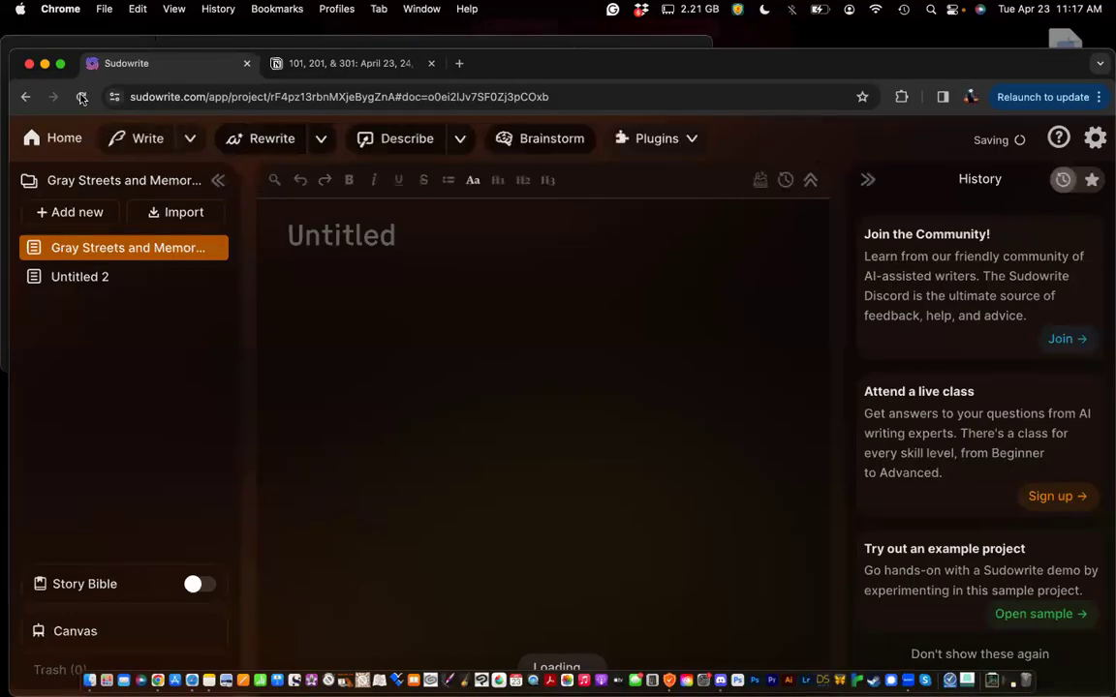
Open a Something Else brainstorm and request a list of "Story ideas for a fantasy story"
left_click(528, 143)
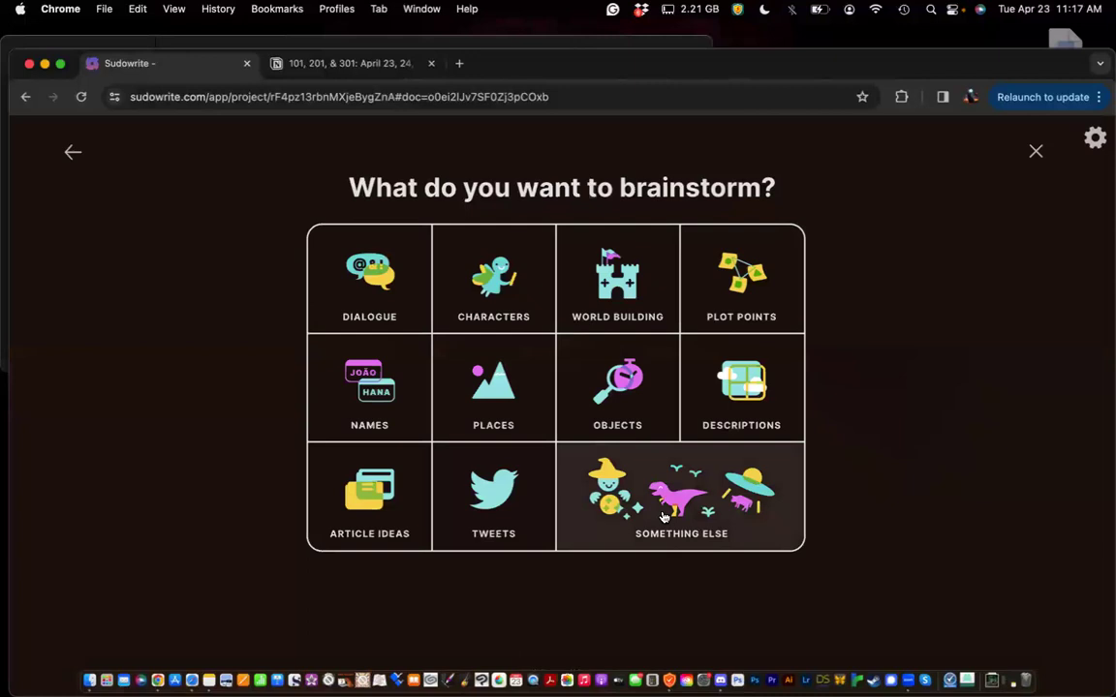
left_click(664, 517)
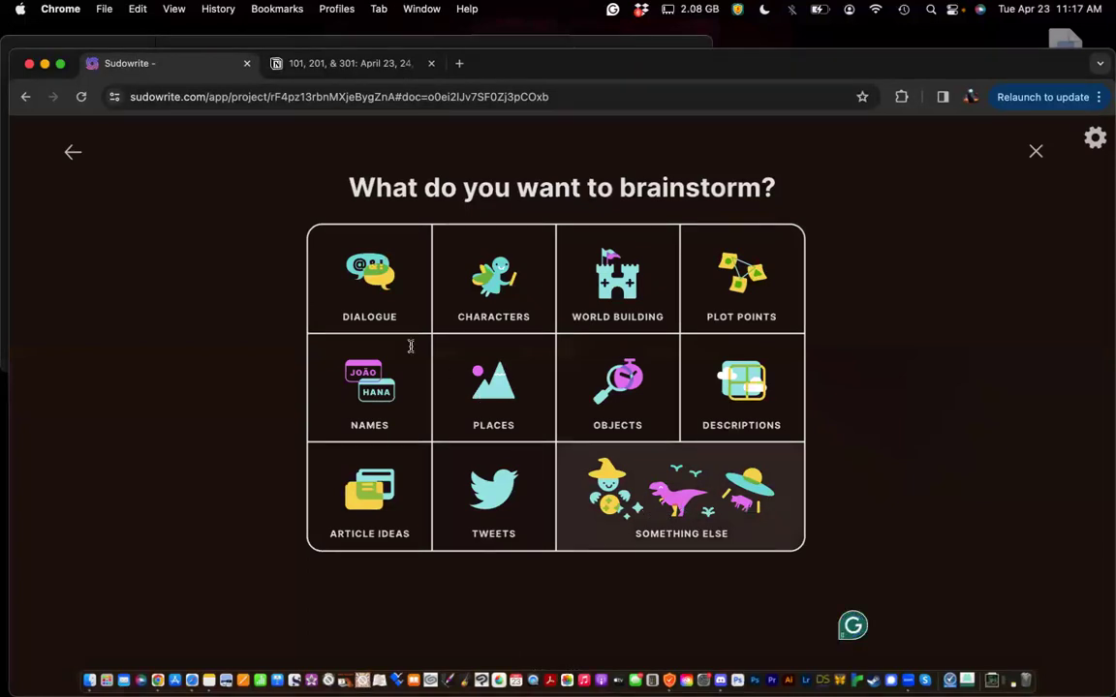
type("S")
key("BackSpace")
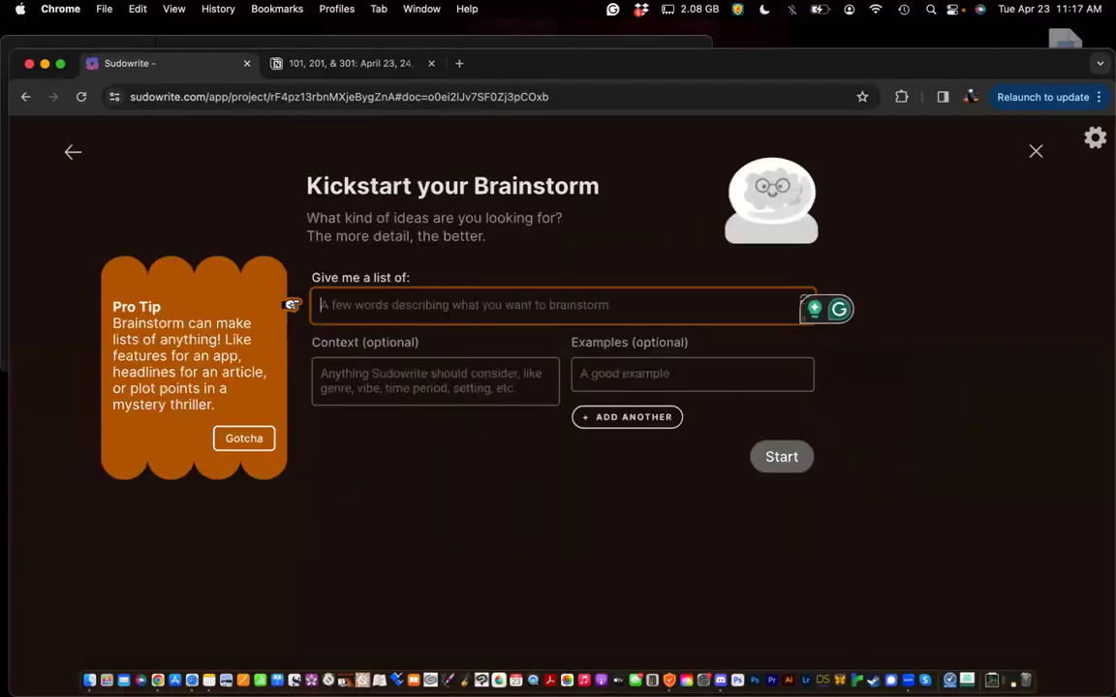
type("Story ideas for a")
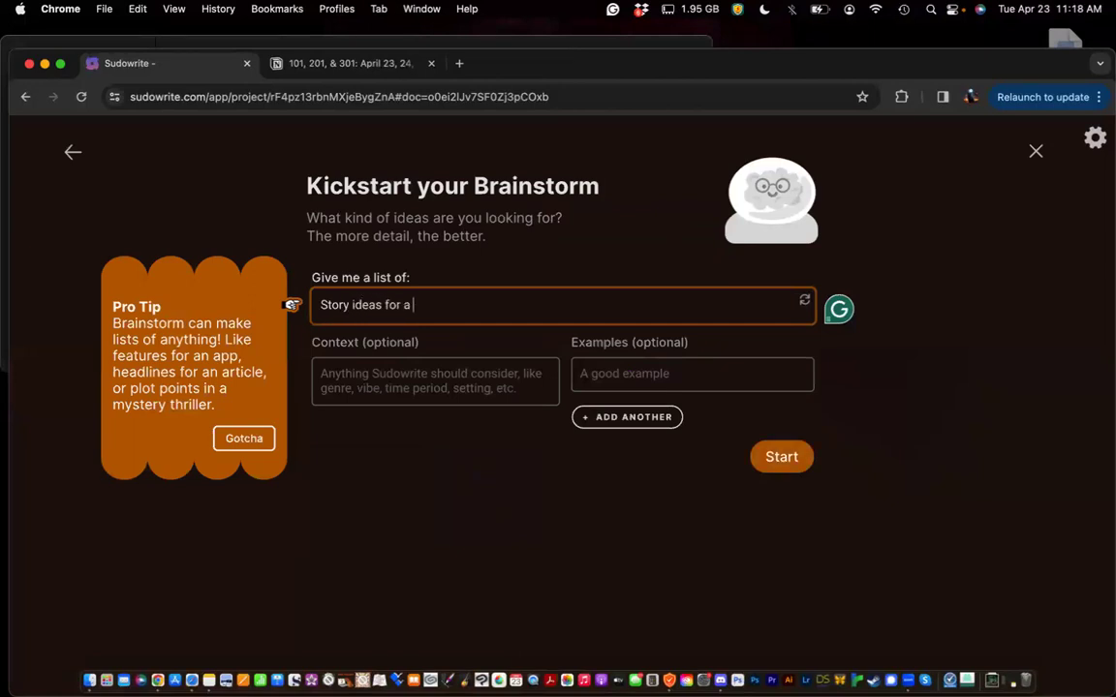
type(" fantasy story")
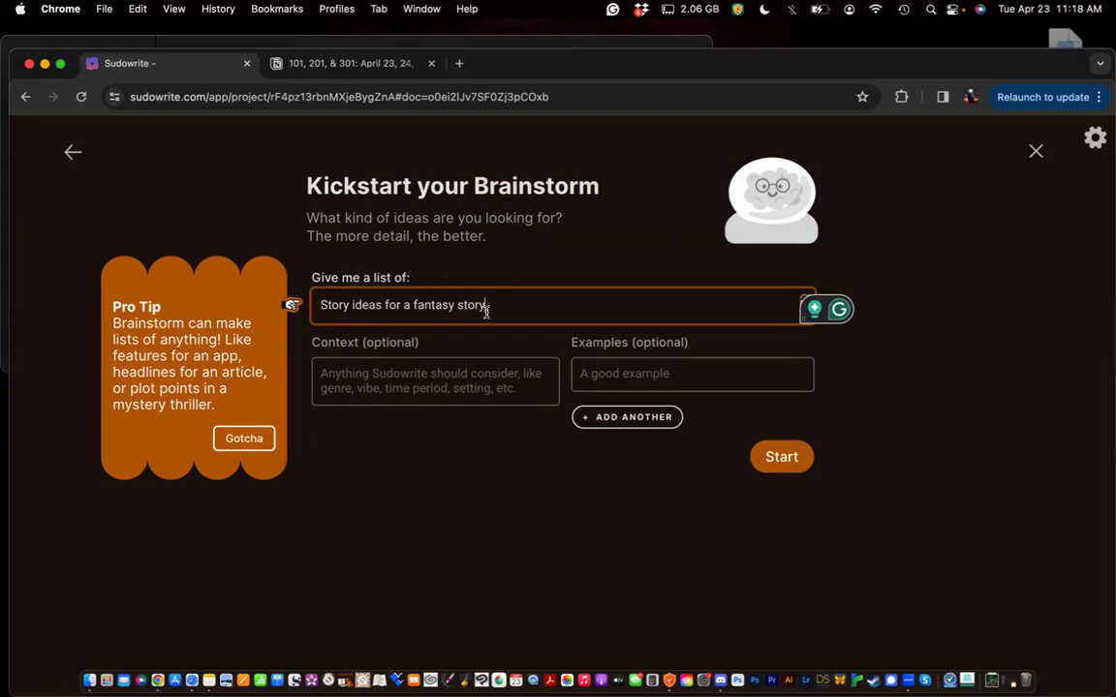
Review the optional context and examples, add a second example field, and start the brainstorm with the optional fields blank
left_click(349, 381)
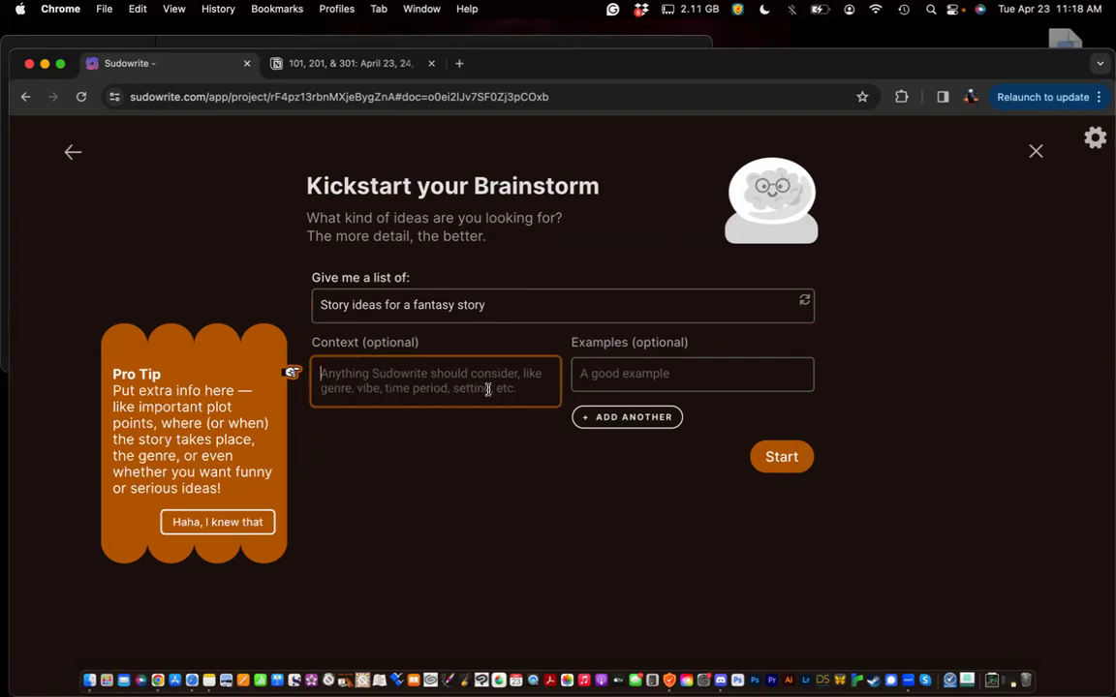
left_click(610, 373)
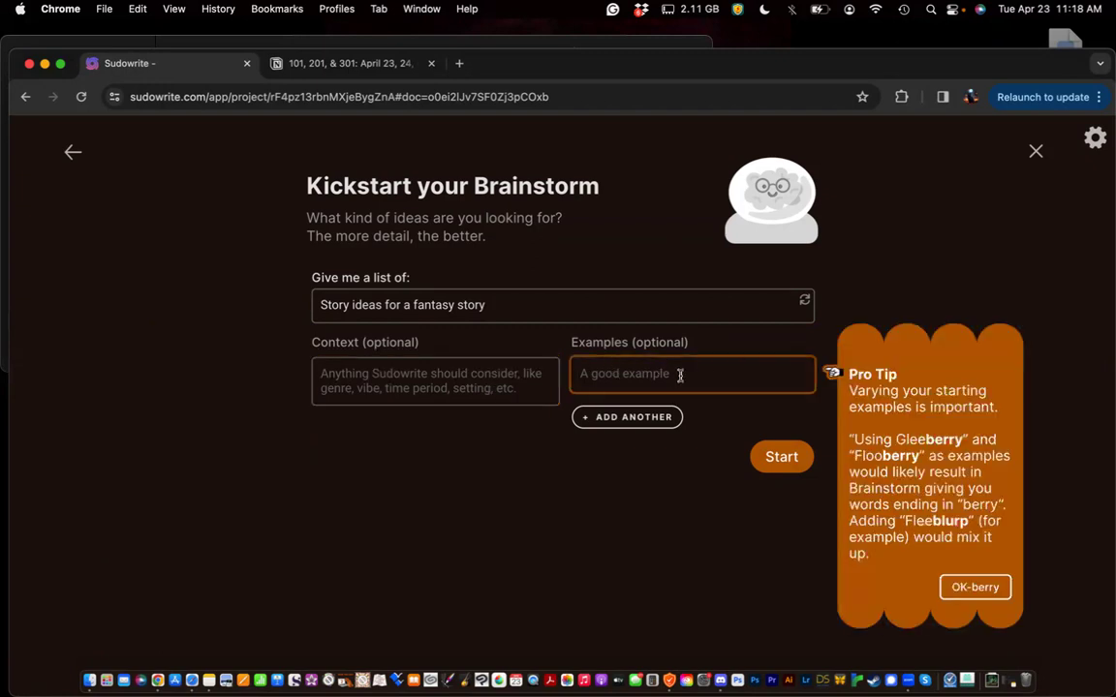
left_click(371, 305)
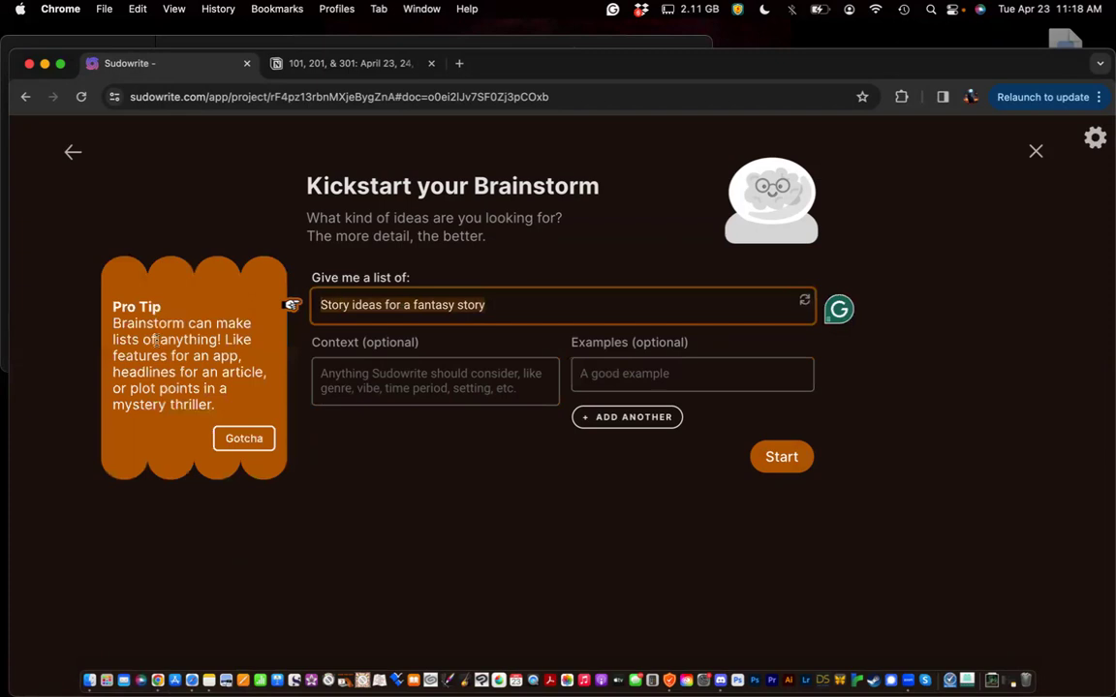
left_click(336, 391)
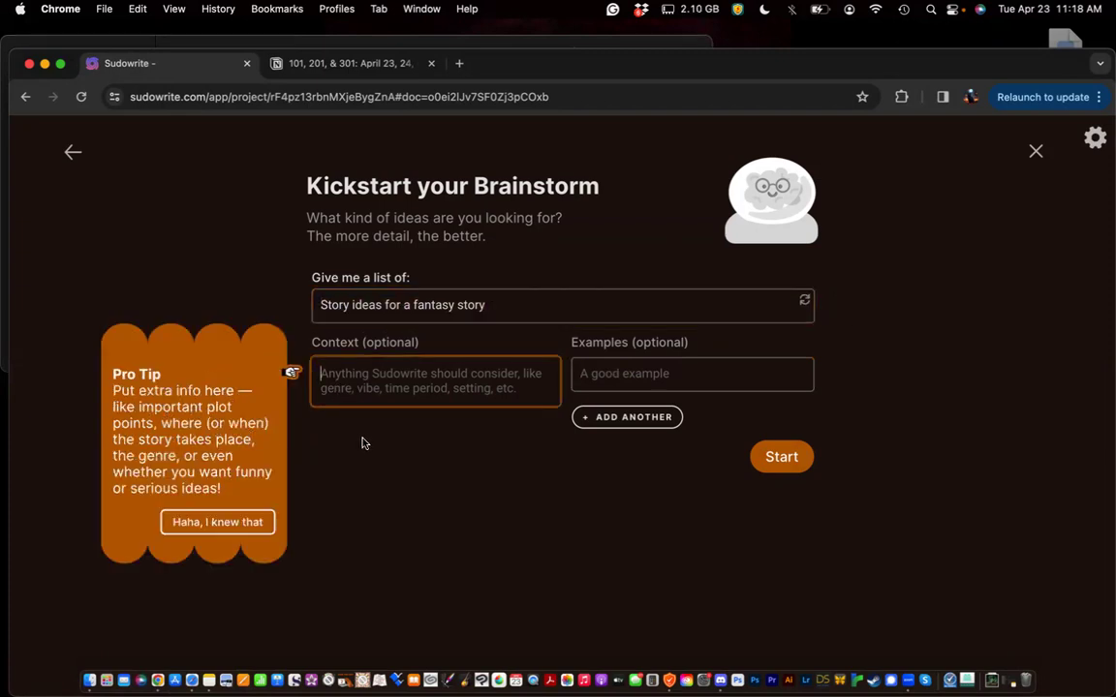
left_click(639, 419)
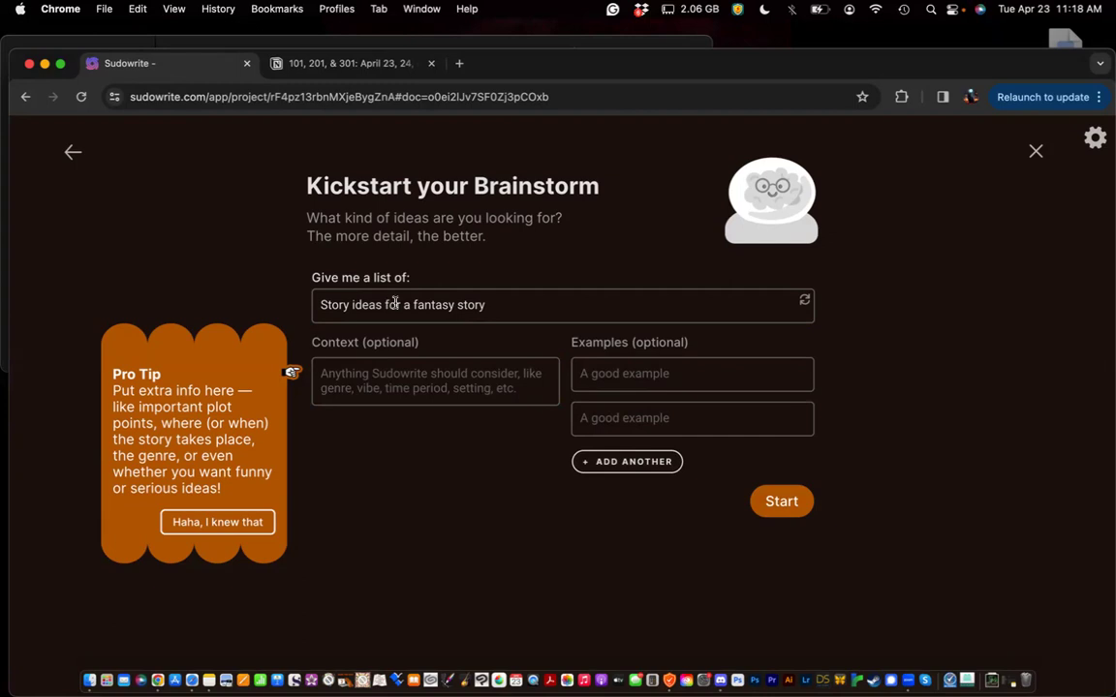
left_click(772, 502)
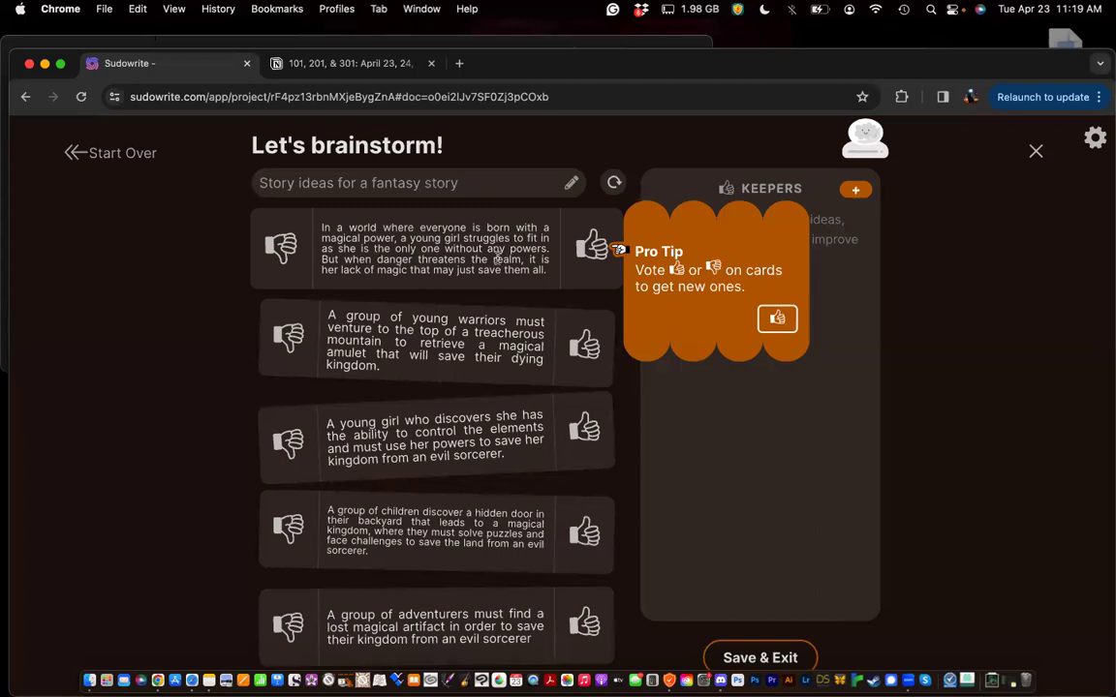
Keep the ideas about the powerless girl and the girl controlling the elements, and reject the time-controlling artifact and evil sorceress ideas
left_click(583, 256)
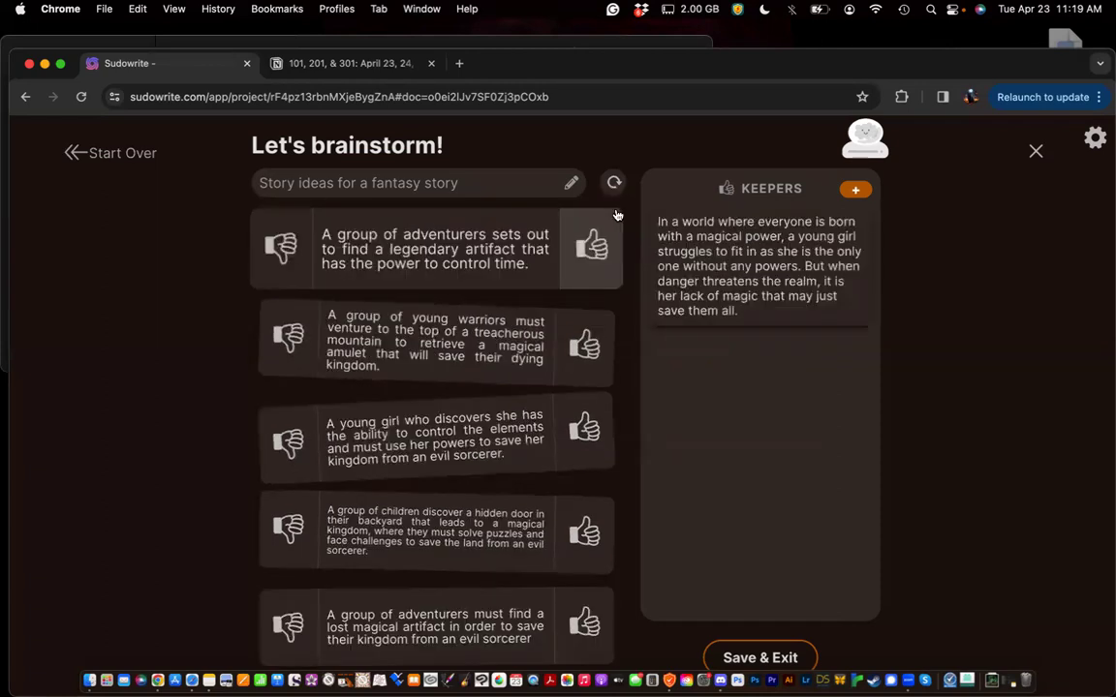
mouse_move(728, 238)
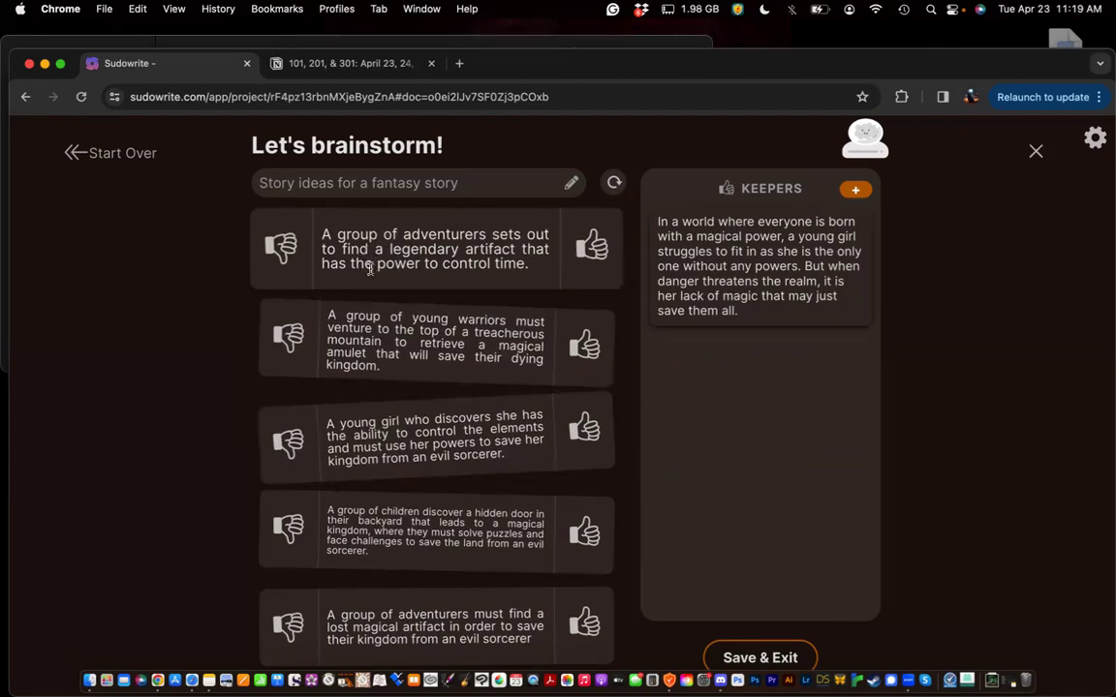
left_click(277, 265)
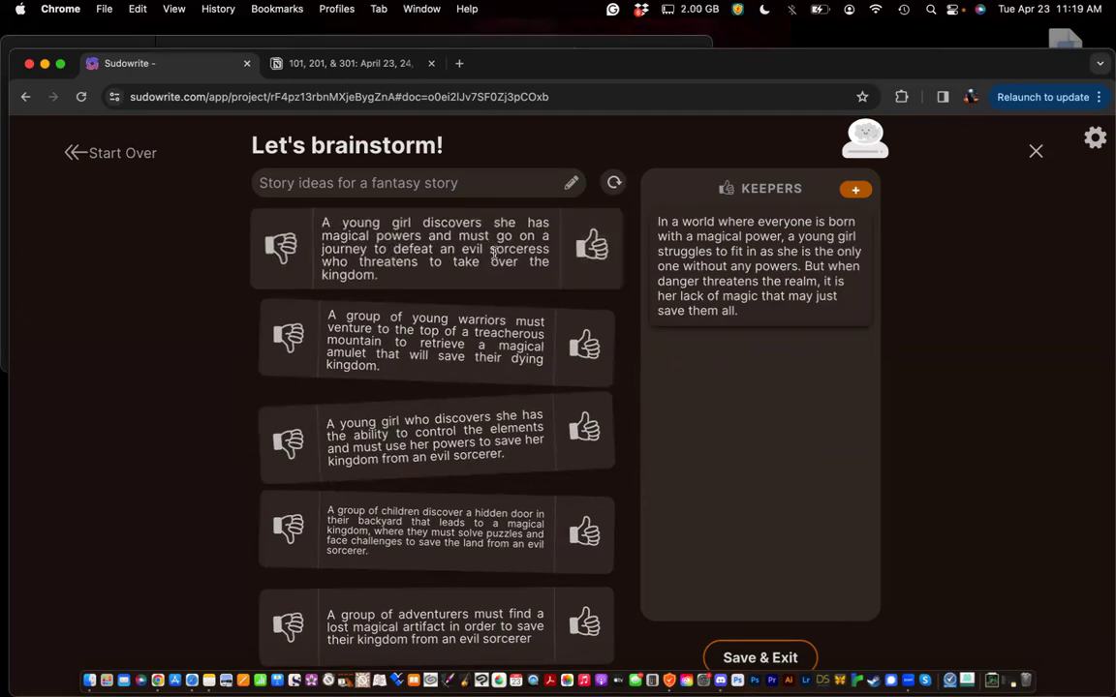
left_click(285, 260)
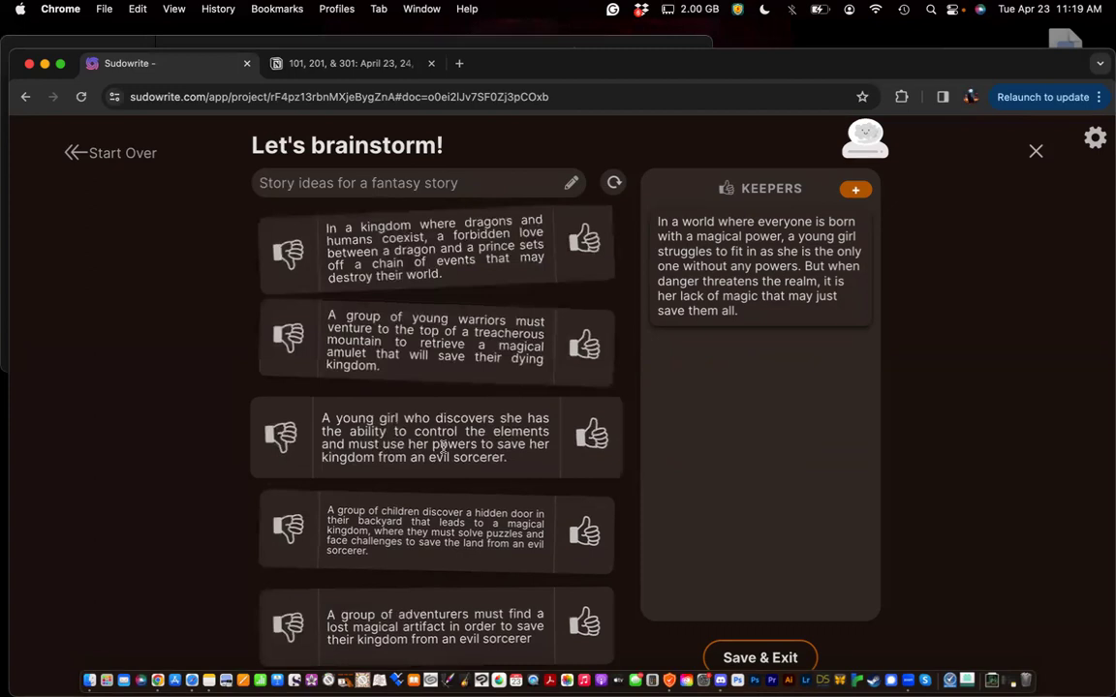
left_click(589, 438)
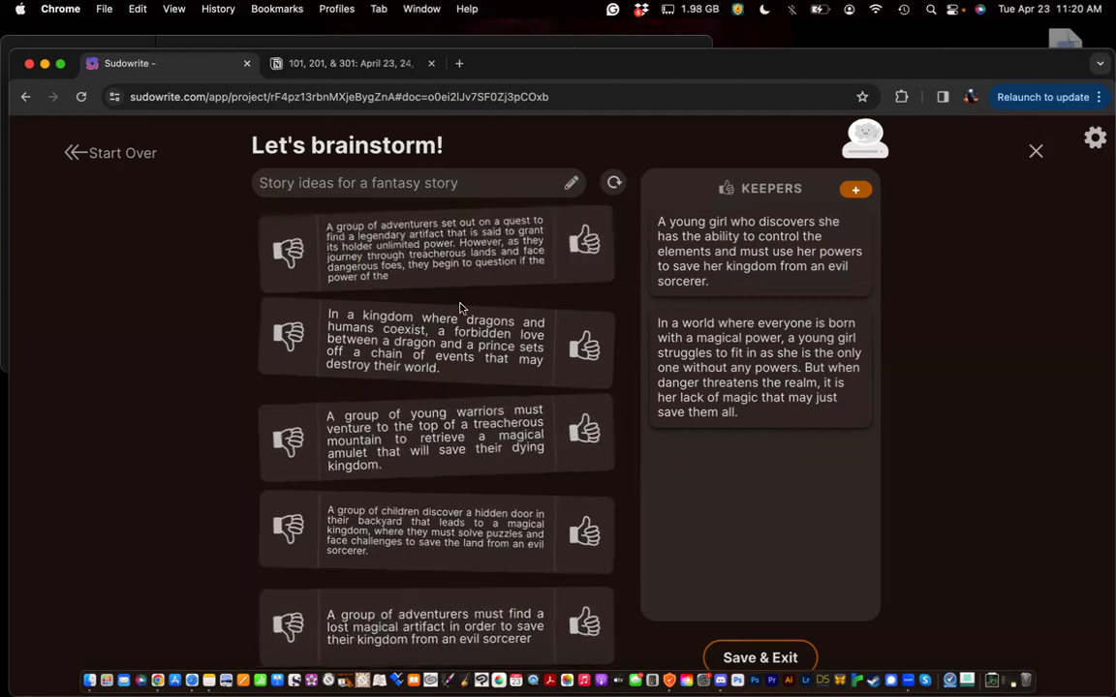
scroll(461, 319, "down", 1)
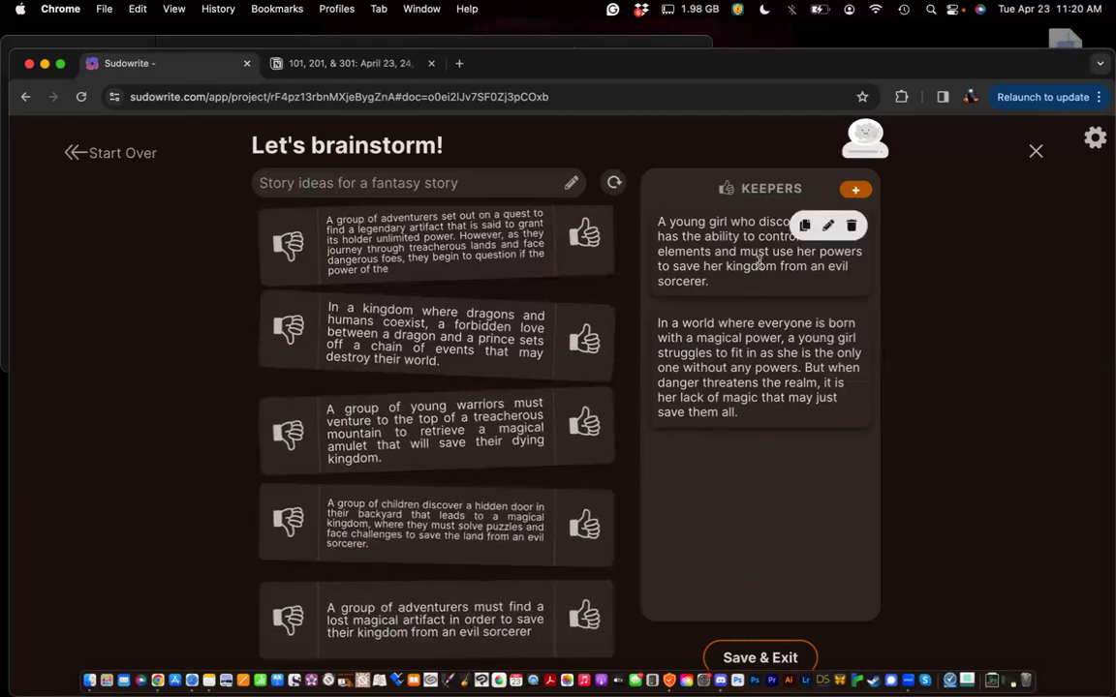
Save and exit the brainstorm, and expand its entry in the history to review the kept ideas
left_click(744, 657)
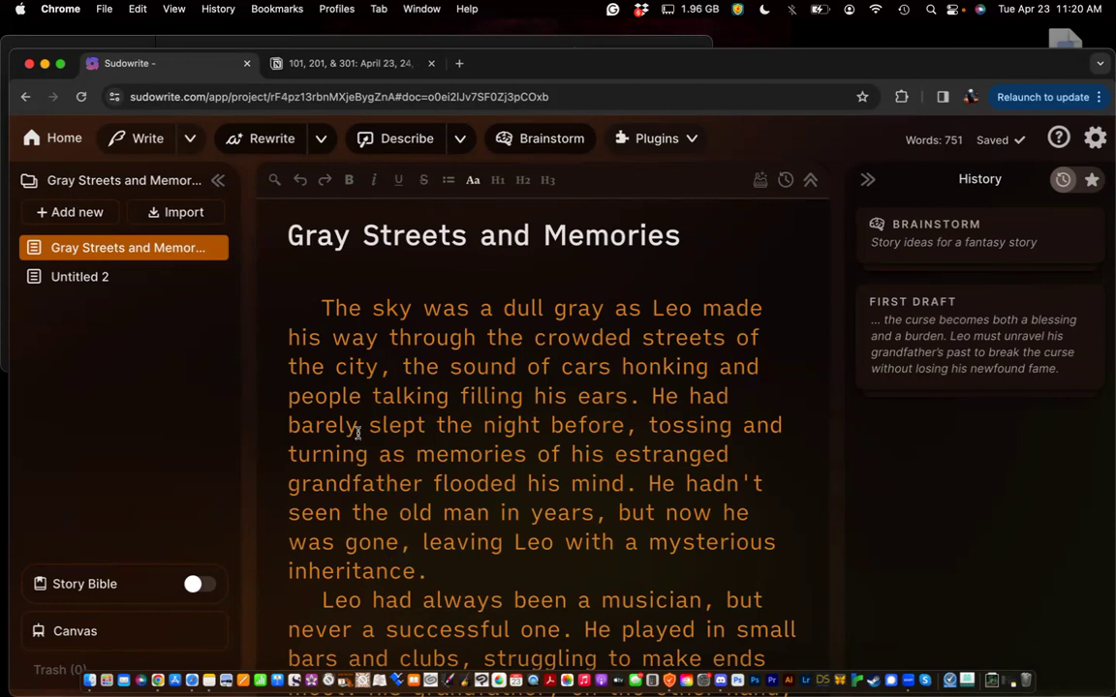
left_click(937, 242)
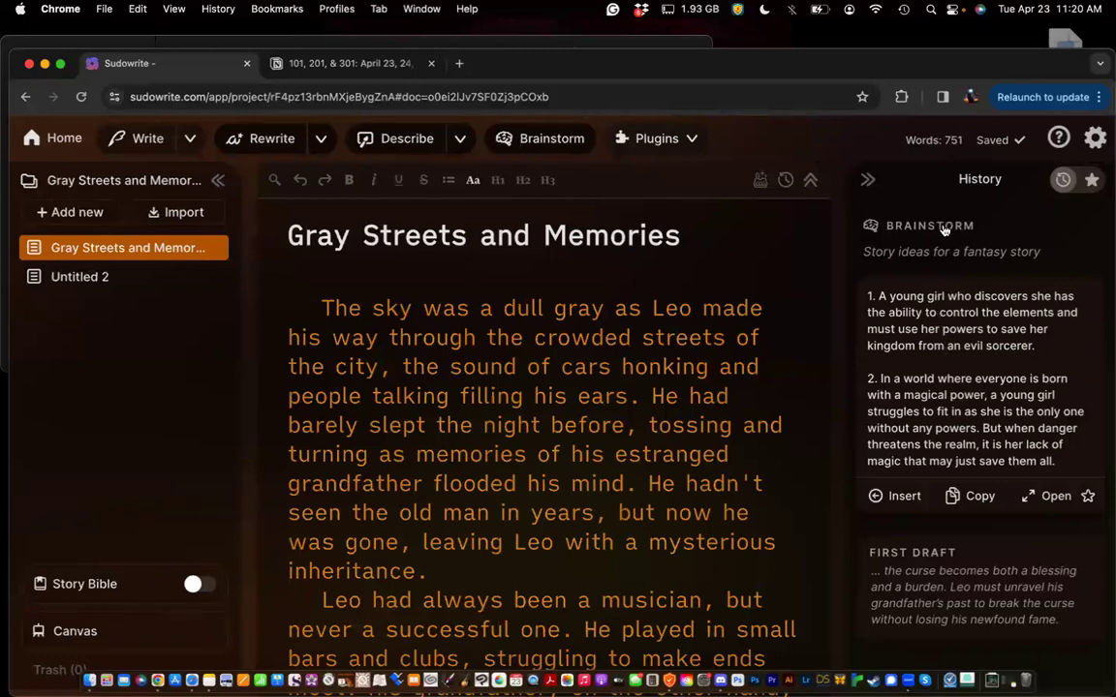
left_click(941, 228)
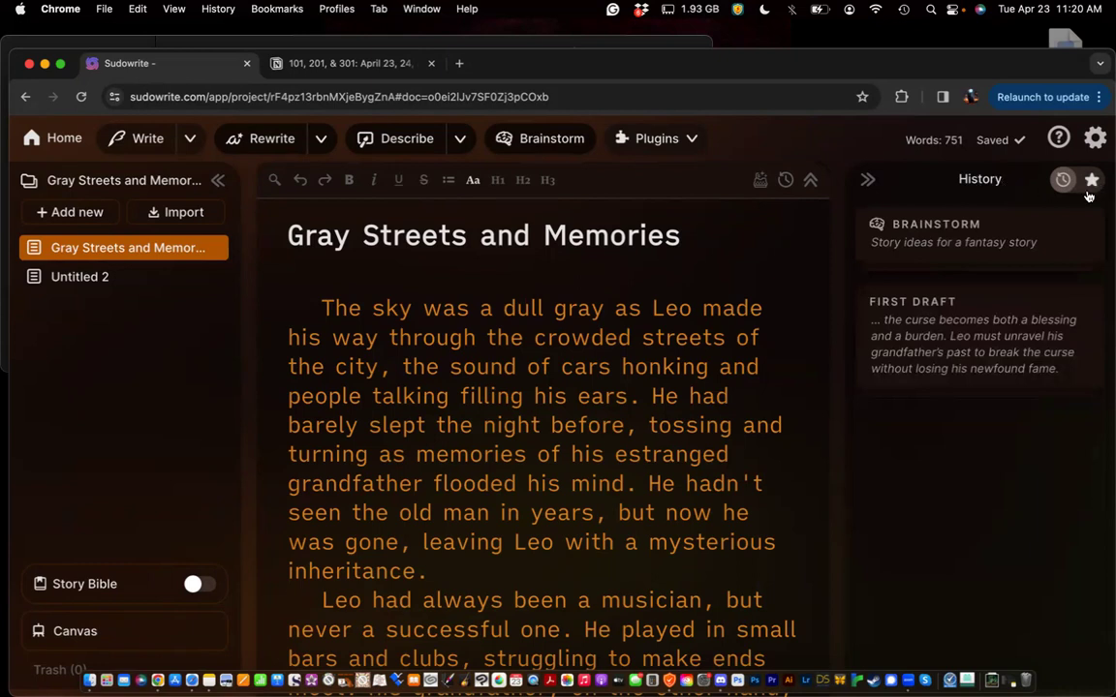
left_click(976, 250)
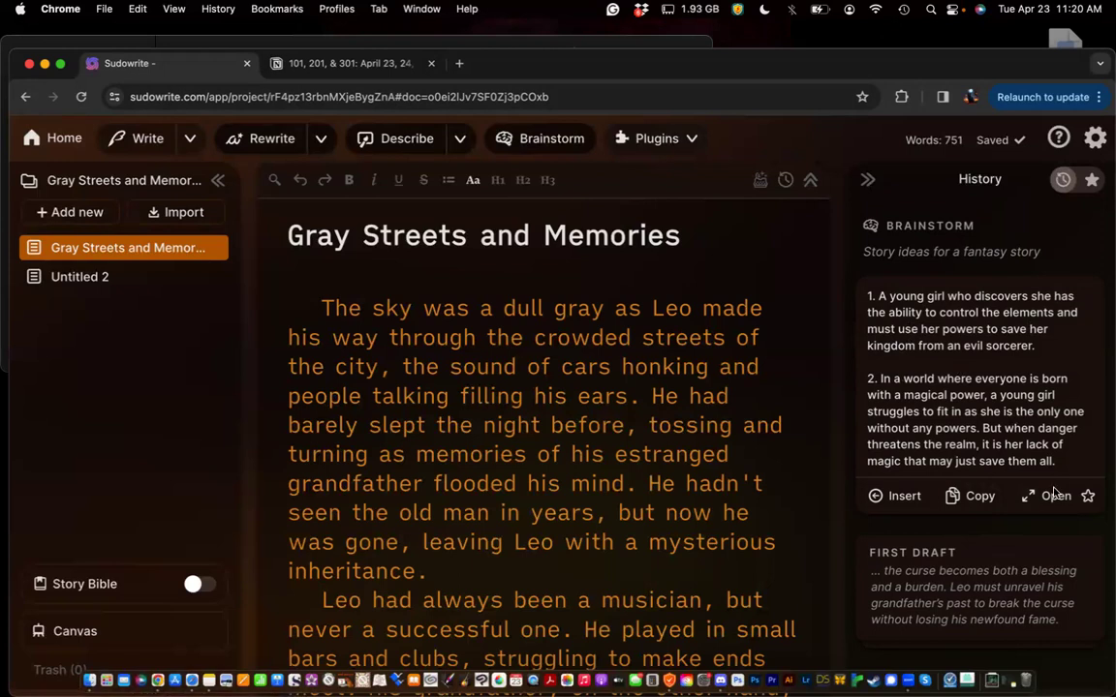
Star the kept fantasy story ideas, check them in the starred list, and return to the full history
left_click(1088, 499)
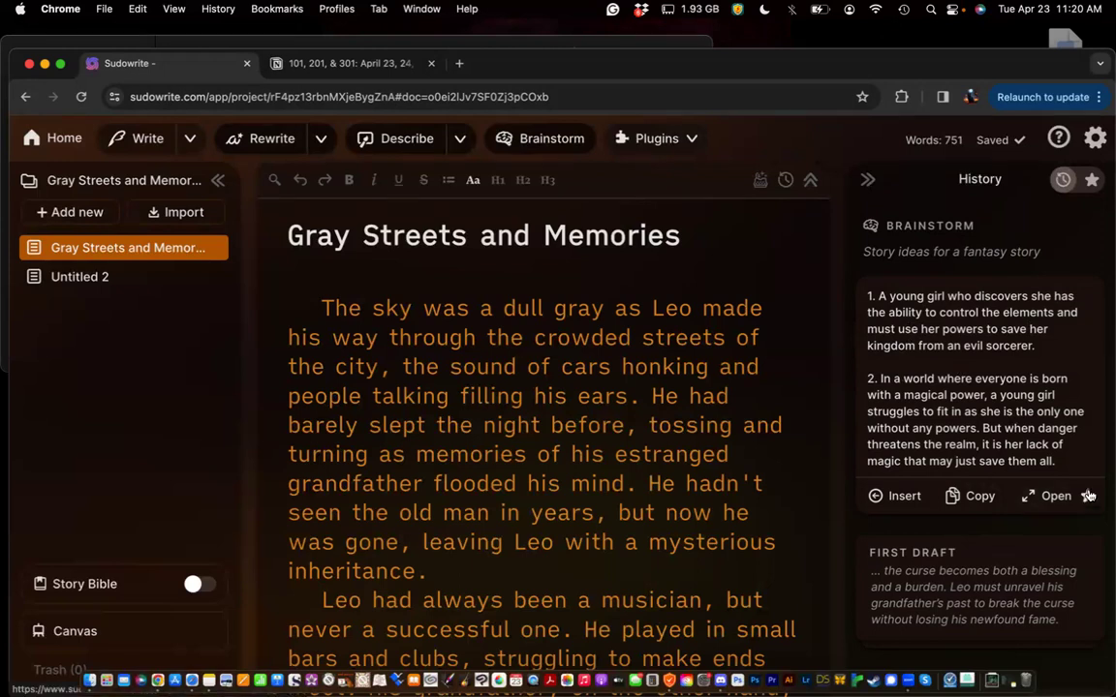
left_click(1090, 184)
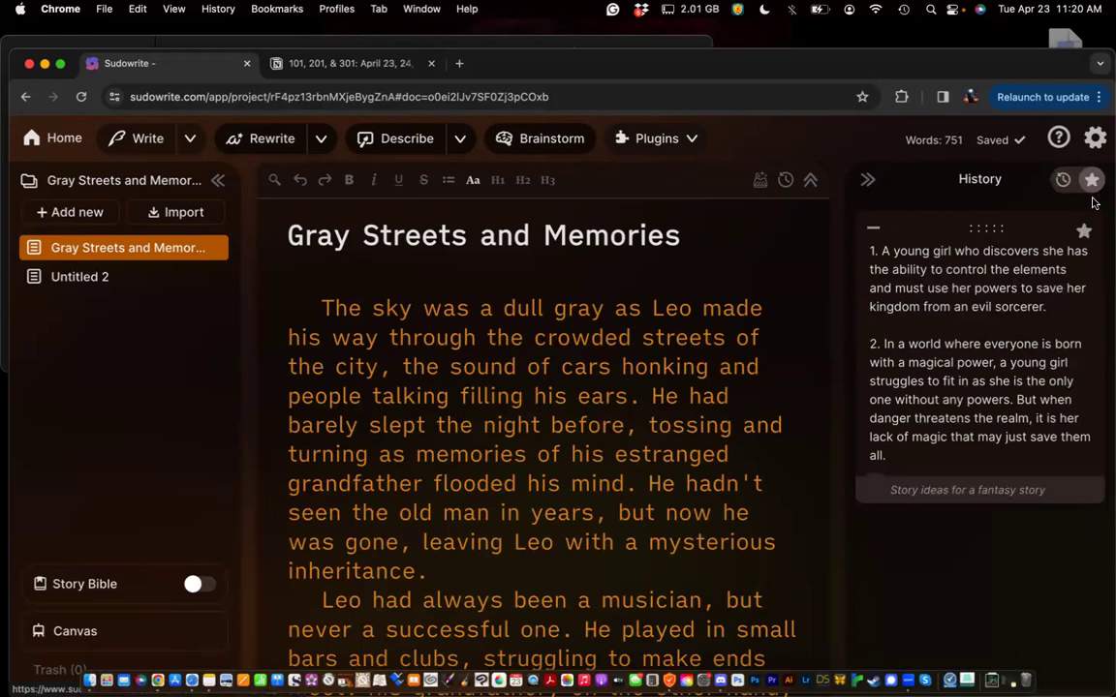
left_click(1063, 184)
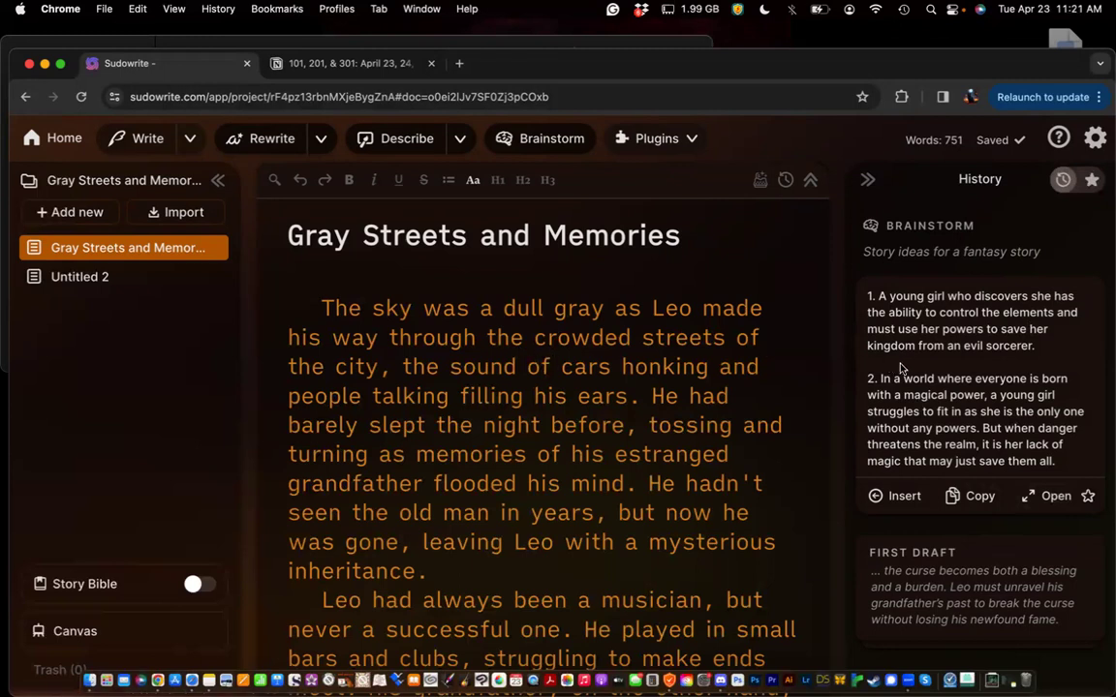
Look over the brainstorm categories and close them without starting a new brainstorm
left_click(537, 139)
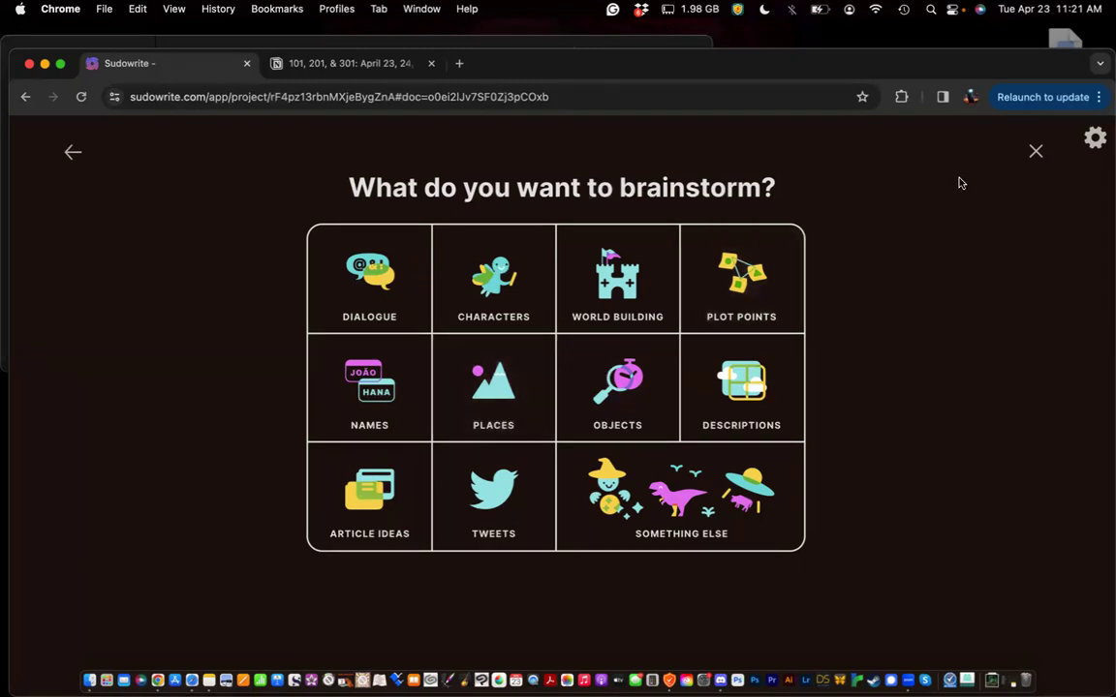
left_click(1036, 153)
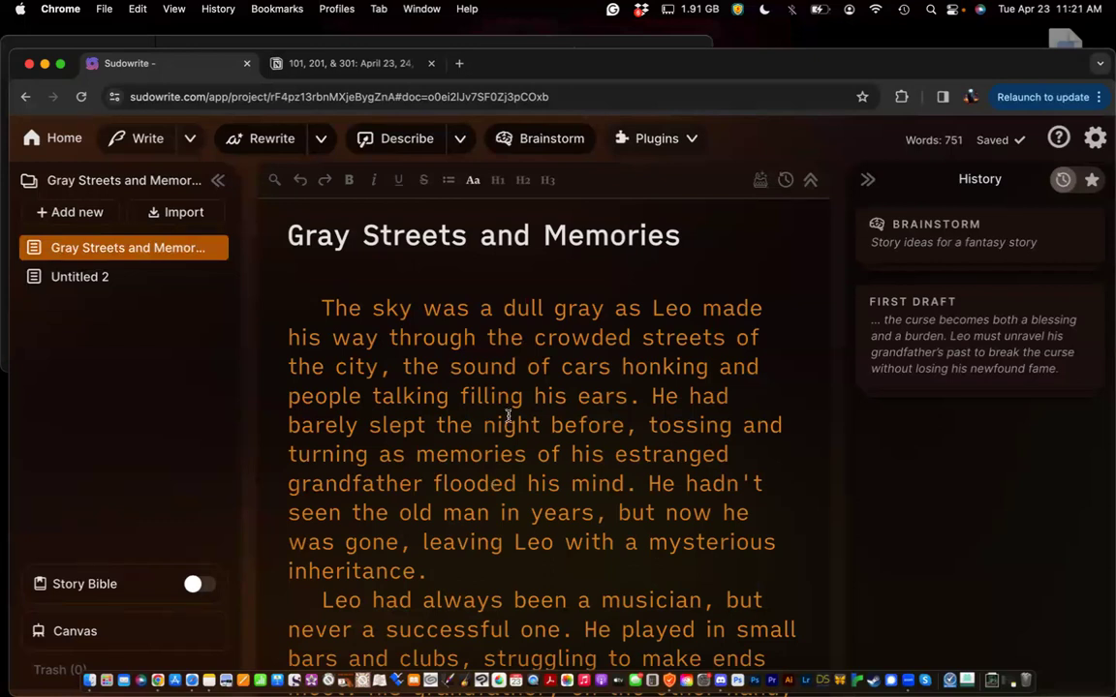
Select "The sky was a dull gray" in the opening sentence and turn off Taste, Smell and Touch for Describe
scroll(508, 417, "down", 3)
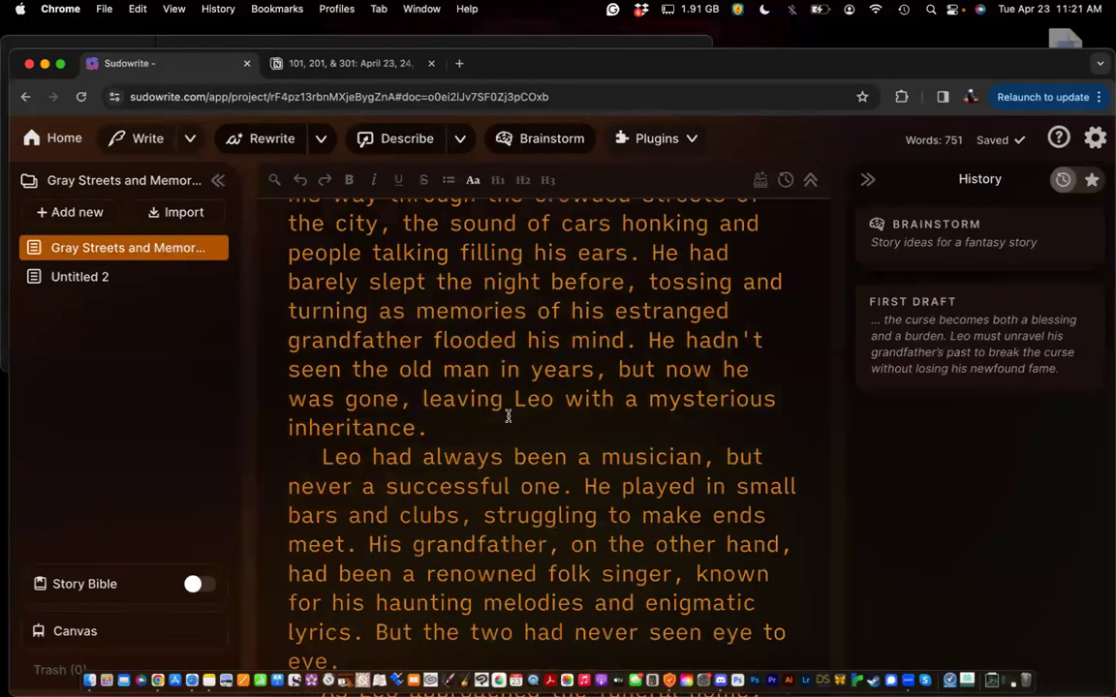
scroll(496, 392, "up", 3)
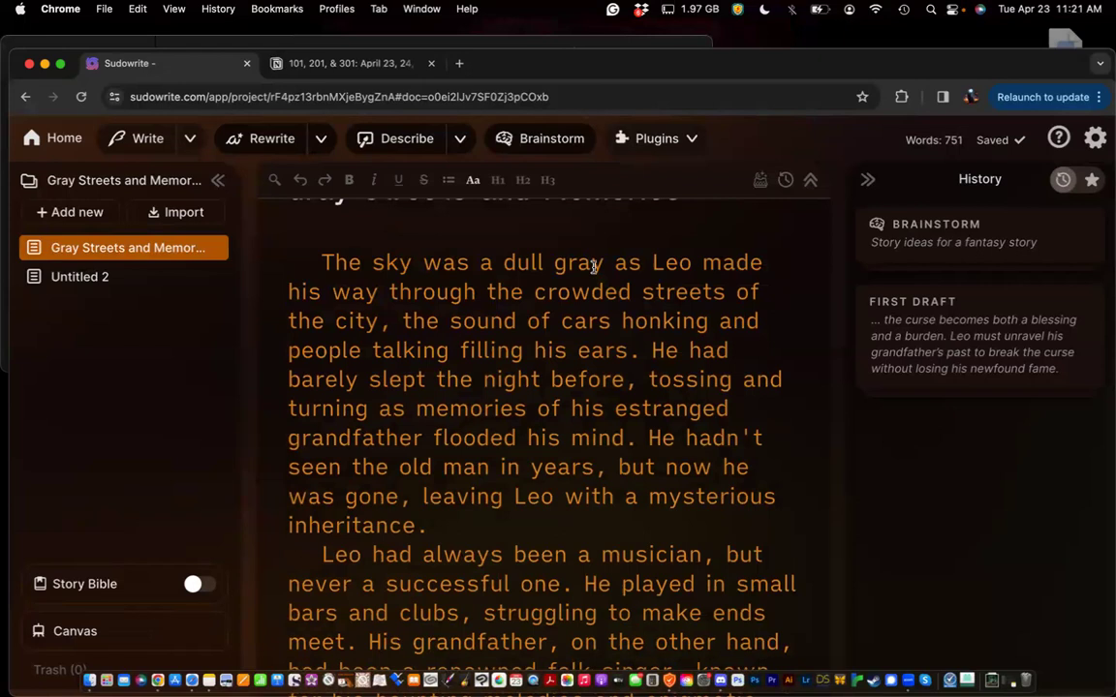
left_click_drag(602, 263, 320, 262)
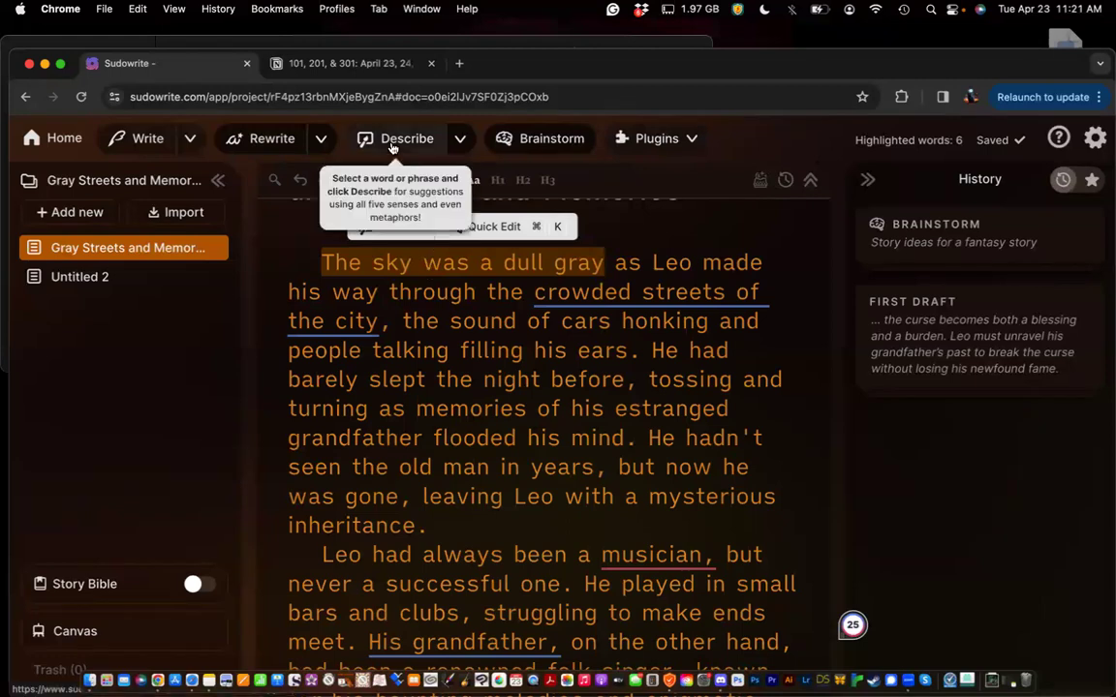
left_click(460, 141)
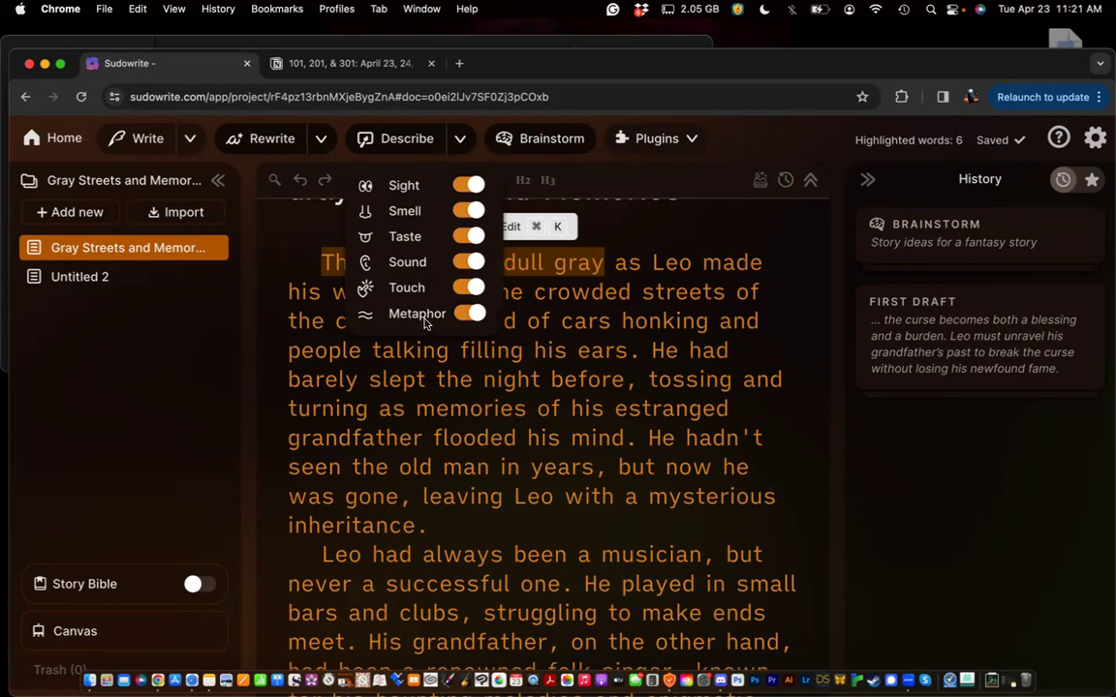
left_click(461, 237)
left_click(461, 213)
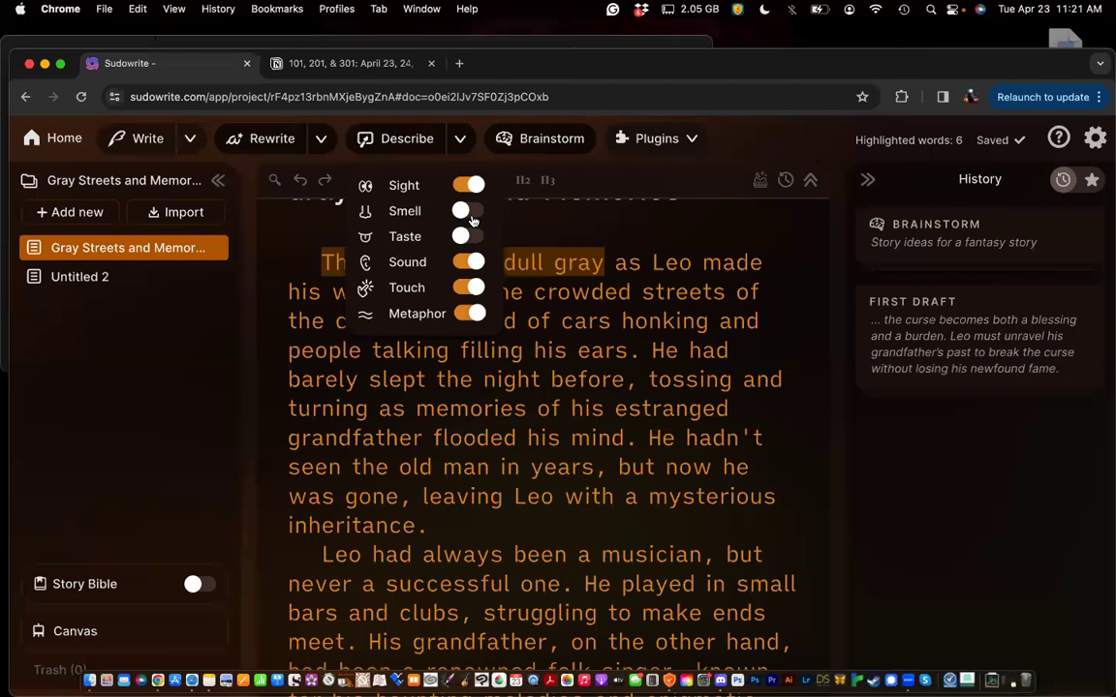
left_click(466, 290)
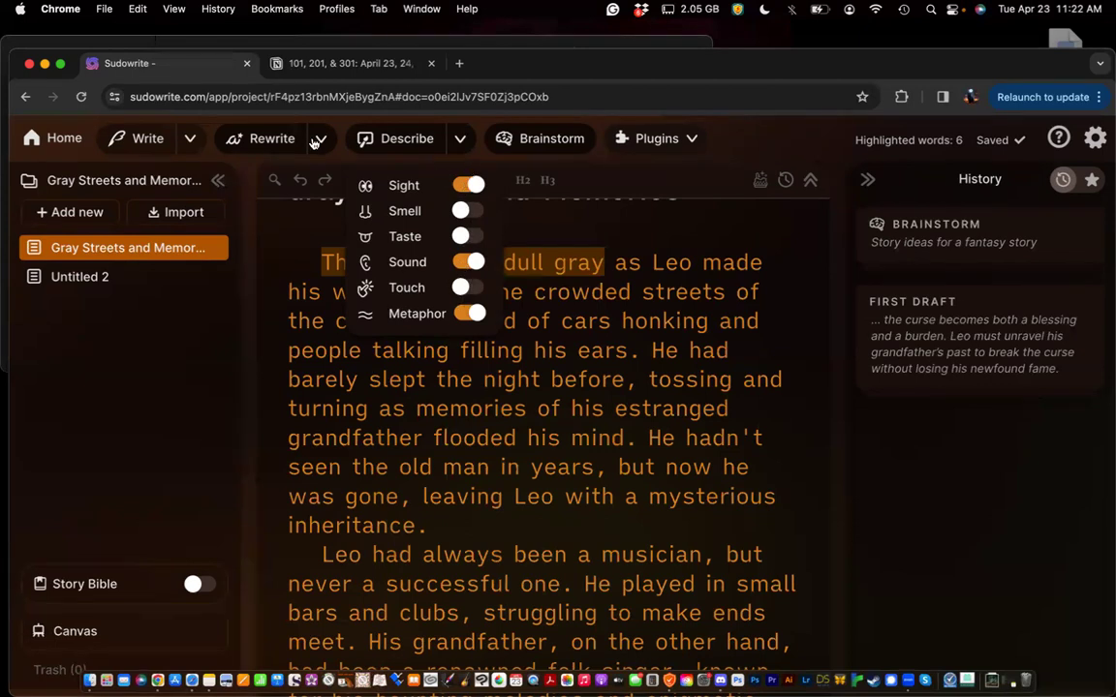
Set the Write card length to ~200 words and review the prose modes without changing the selected one
left_click(190, 138)
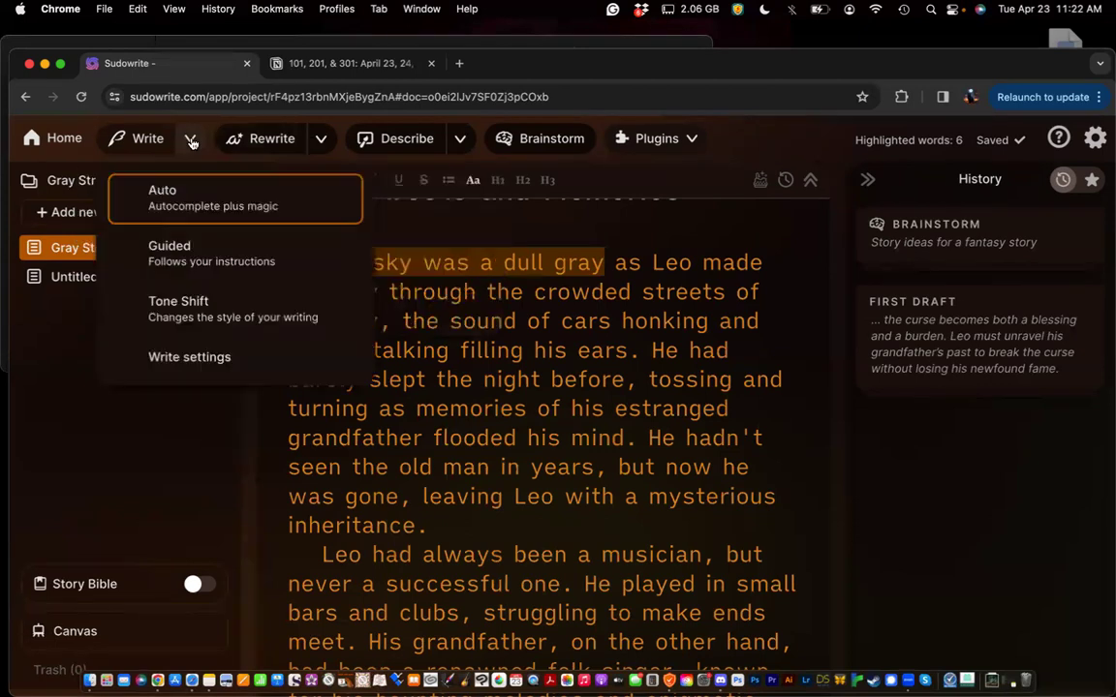
left_click(194, 362)
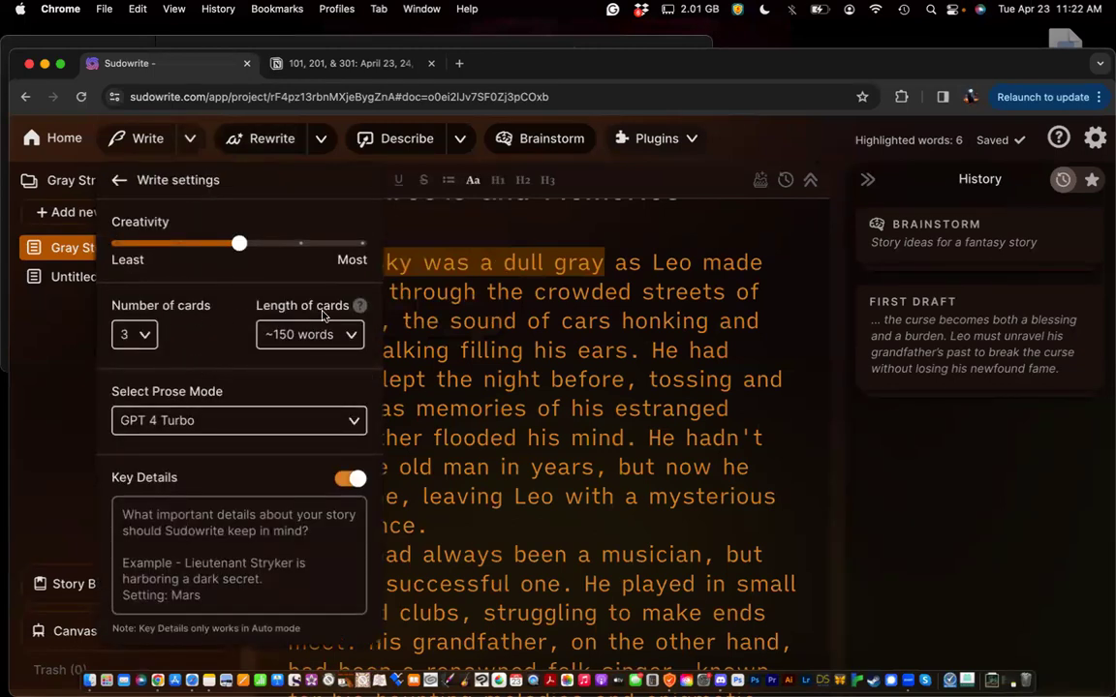
left_click(319, 339)
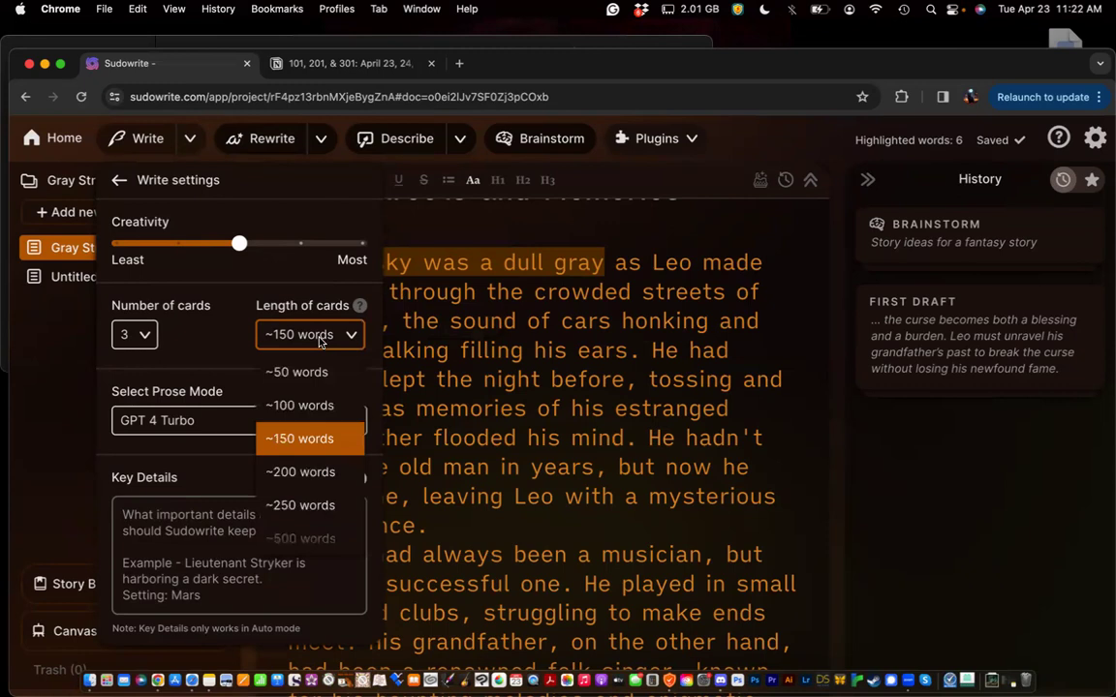
left_click(286, 471)
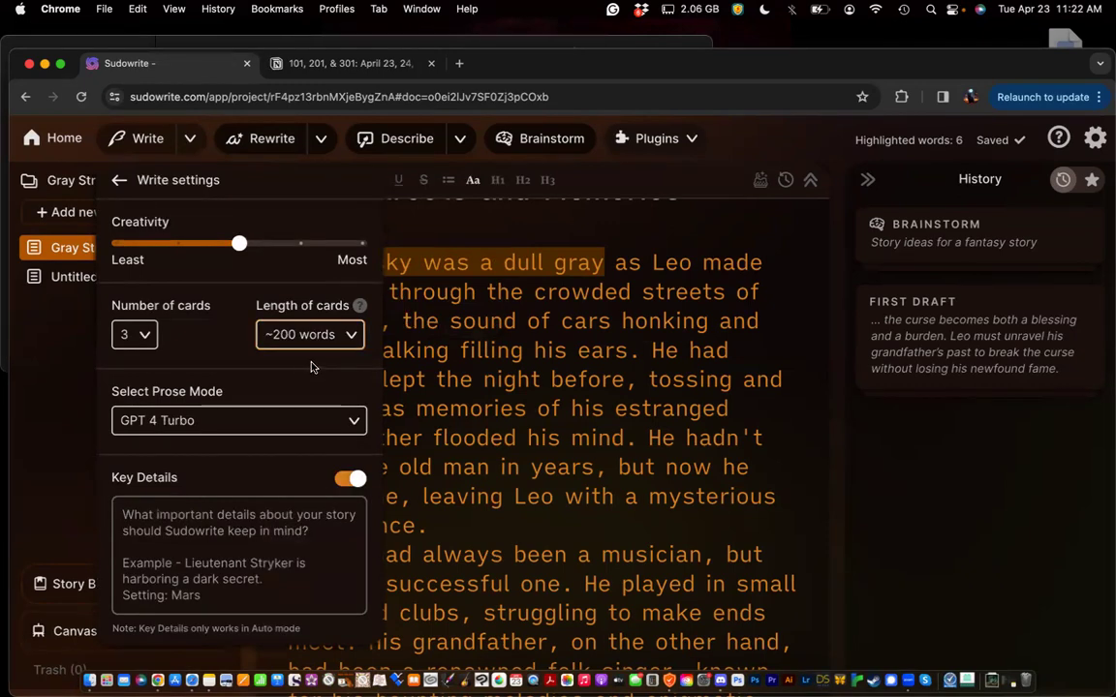
left_click(327, 418)
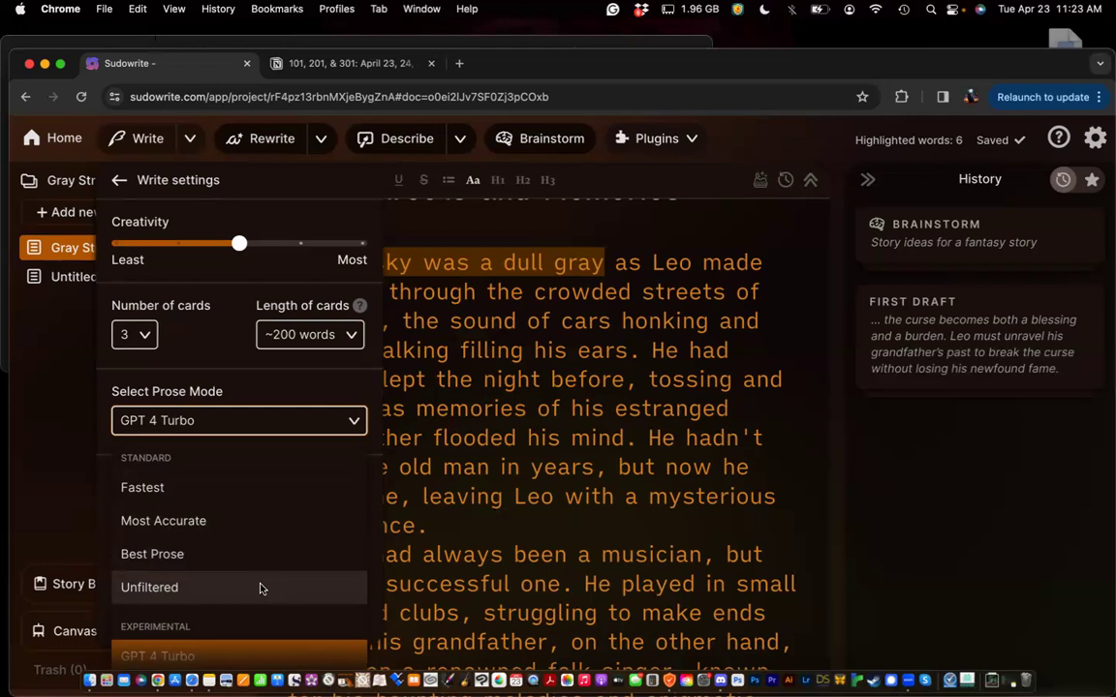
left_click(500, 407)
Generate descriptions for "The sky was a dull" in the opening sentence using Sight, Sound and Metaphor
left_click_drag(319, 260, 543, 263)
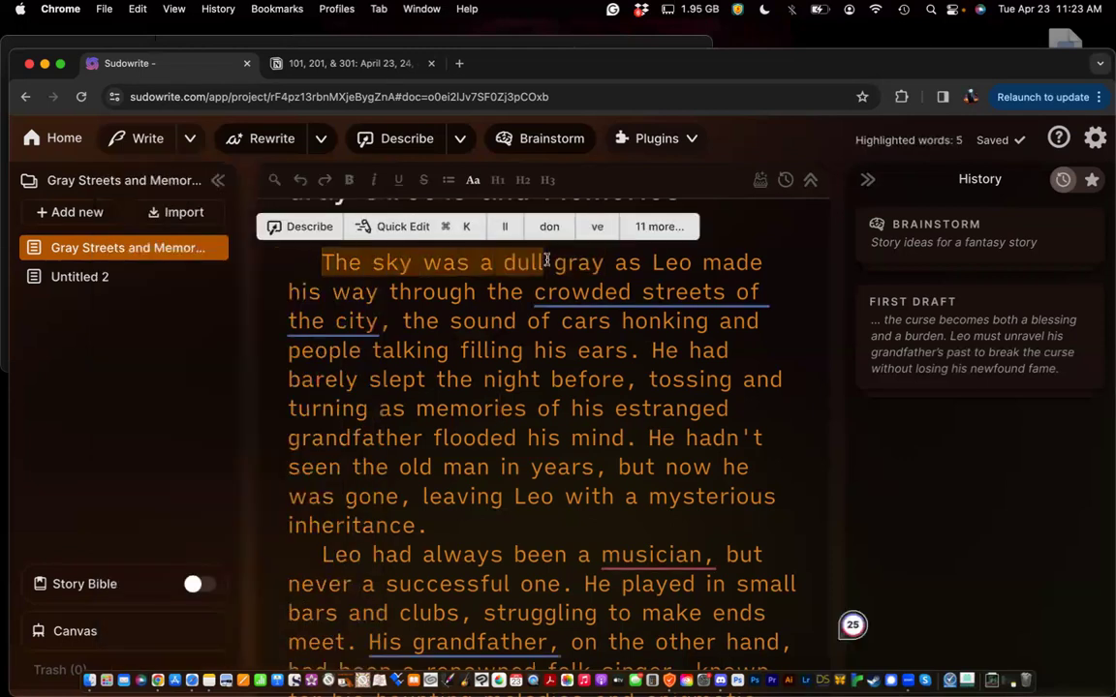
left_click(458, 142)
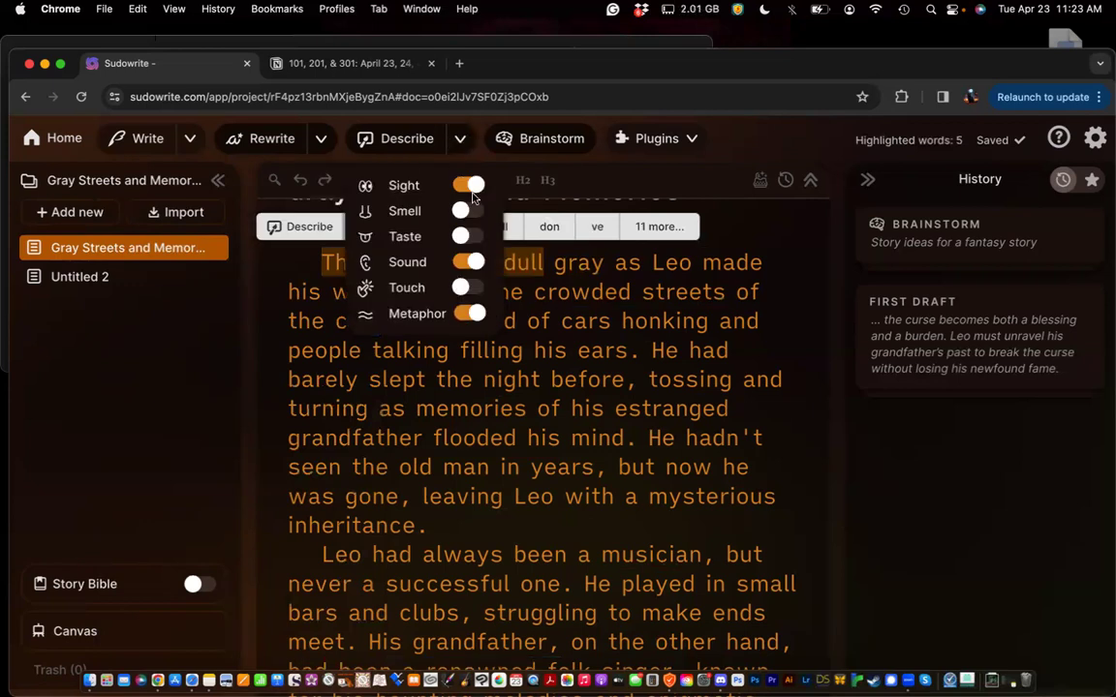
left_click(393, 142)
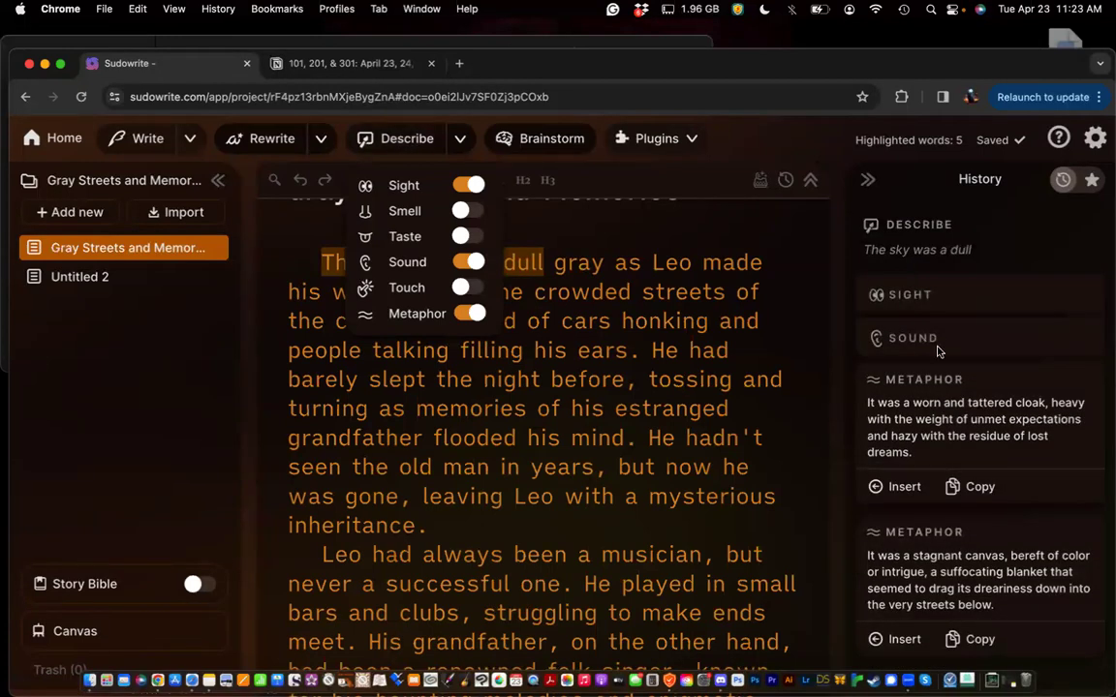
Expand the generated Sight descriptions and read through them against the opening paragraph
left_click(910, 295)
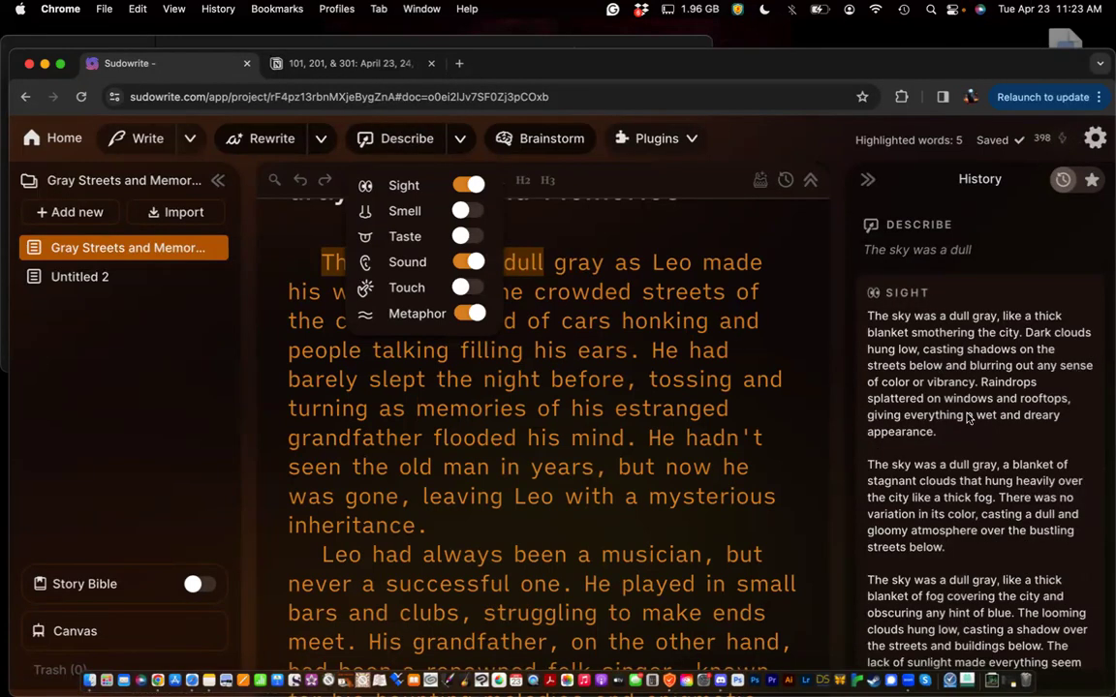
scroll(966, 419, "down", 1)
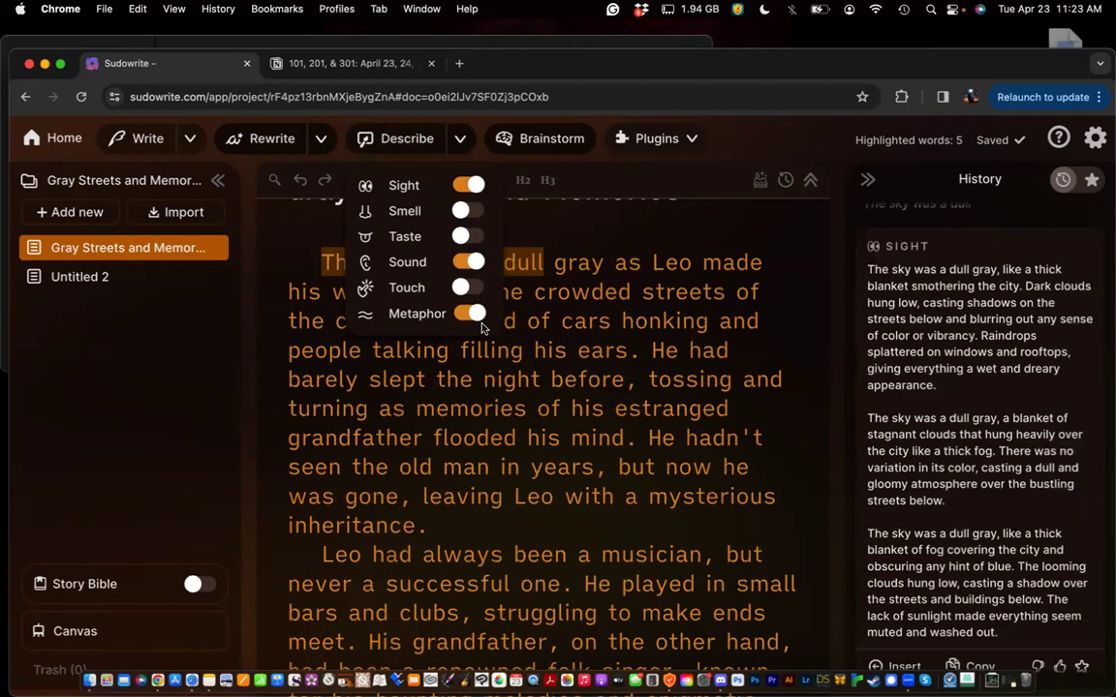
scroll(895, 272, "down", 1)
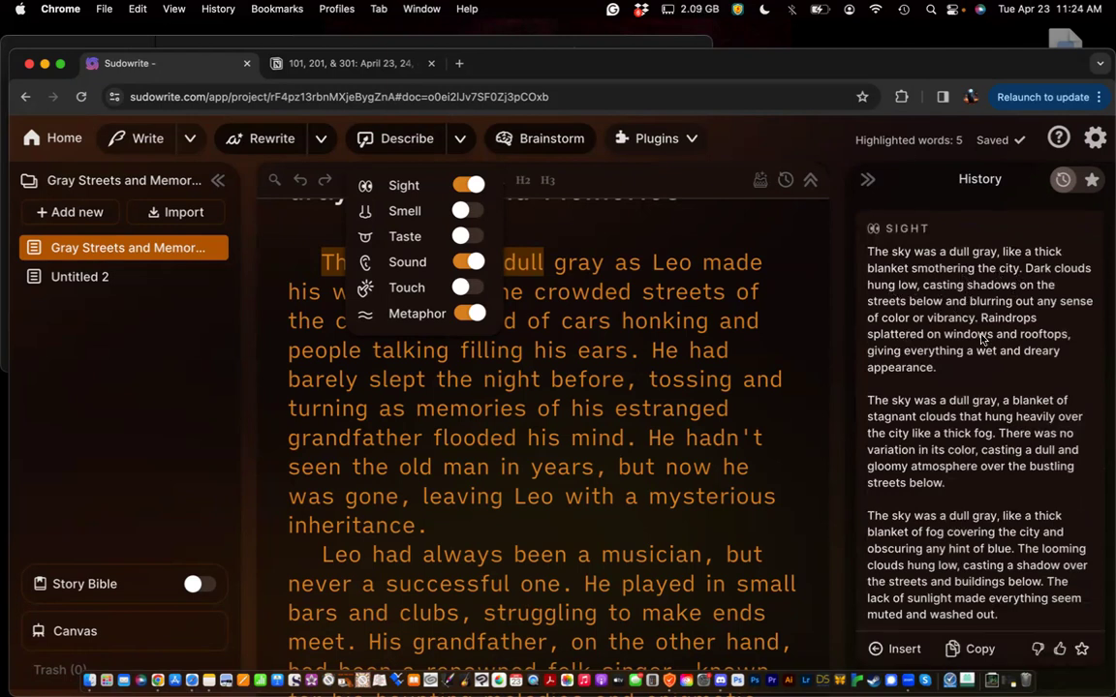
scroll(980, 324, "down", 2)
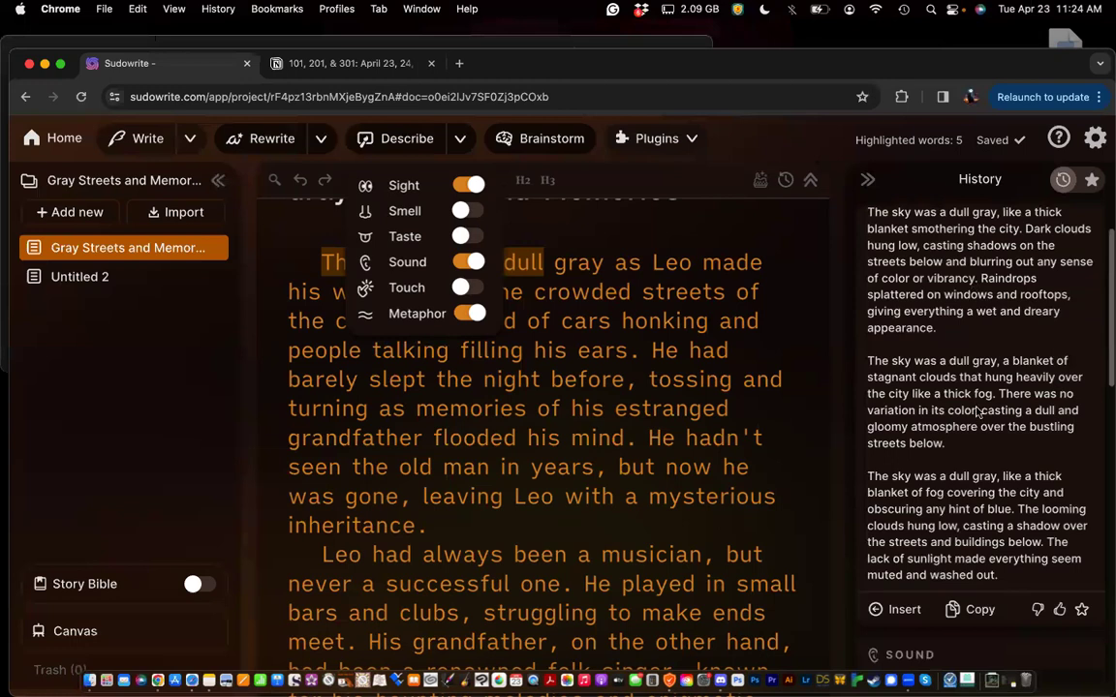
scroll(942, 530, "up", 3)
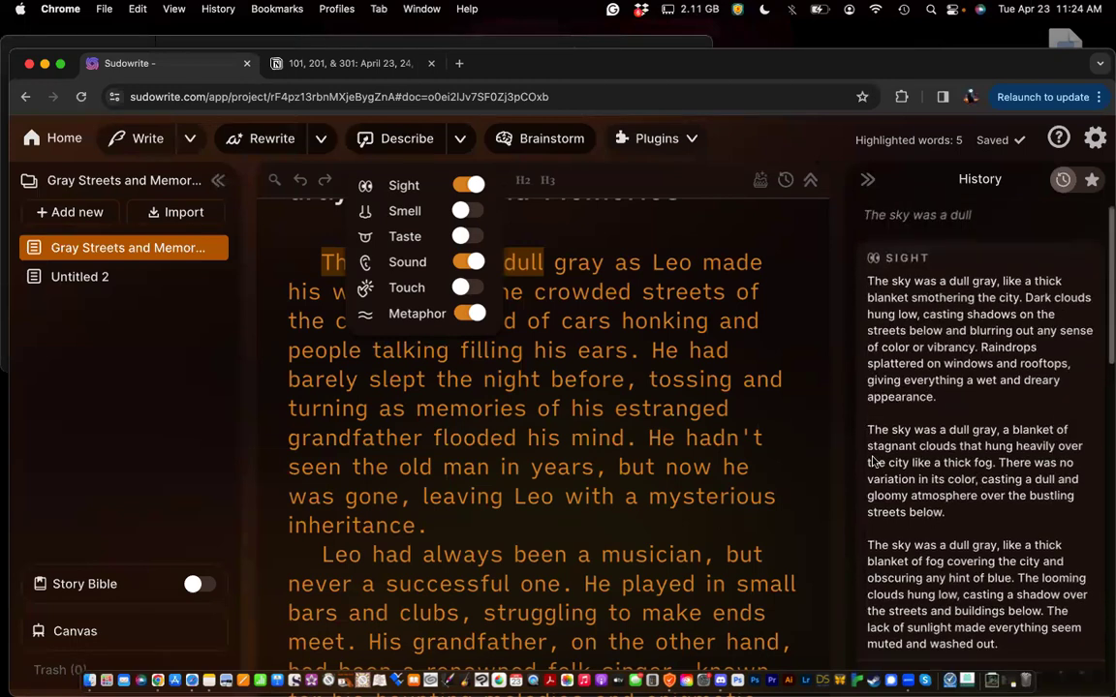
left_click(746, 326)
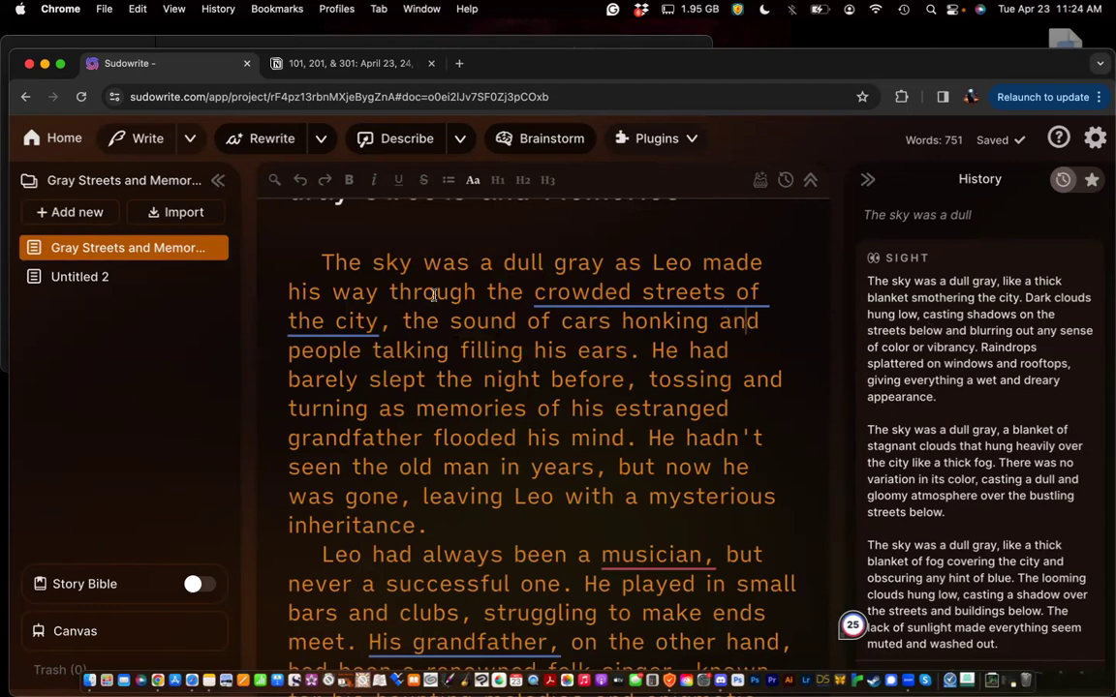
left_click(568, 250)
scroll(921, 542, "down", 3)
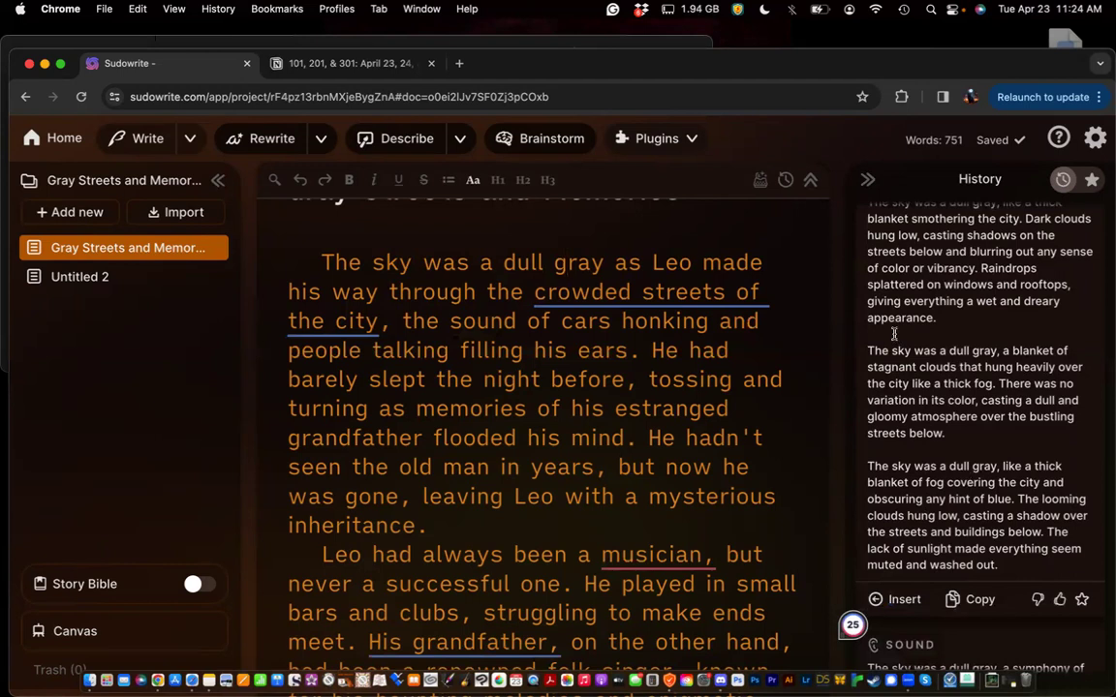
scroll(893, 334, "up", 3)
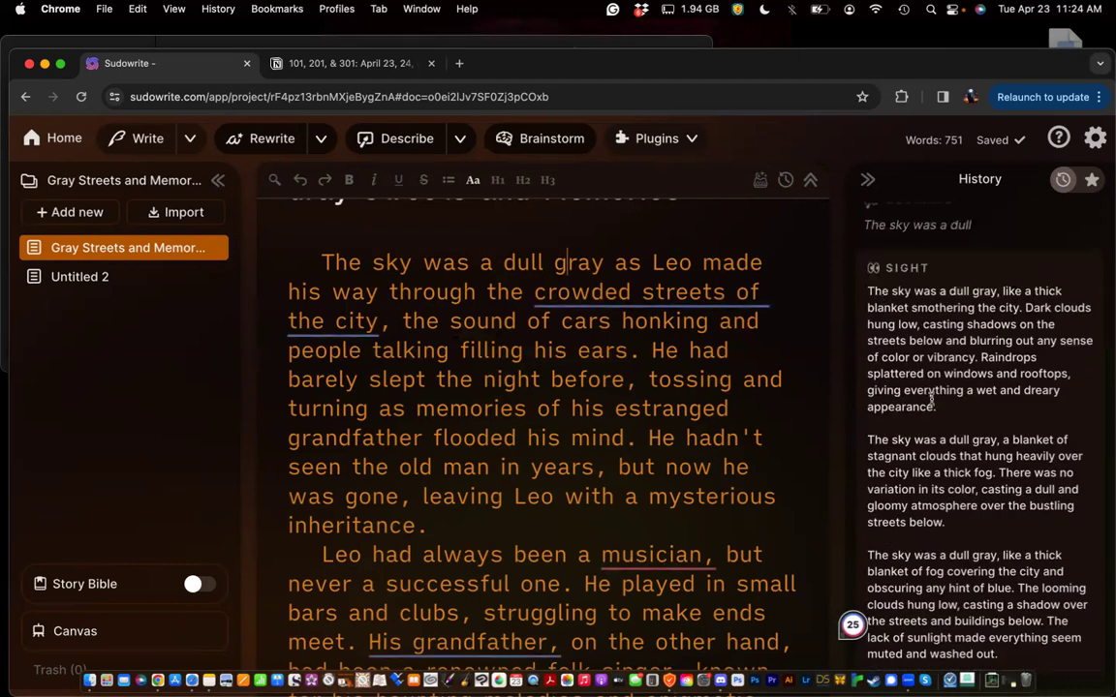
Replace "The sky was a dull gray" in the opening sentence with the generated Sight descriptions and review the inserted paragraphs
left_click_drag(604, 263, 327, 260)
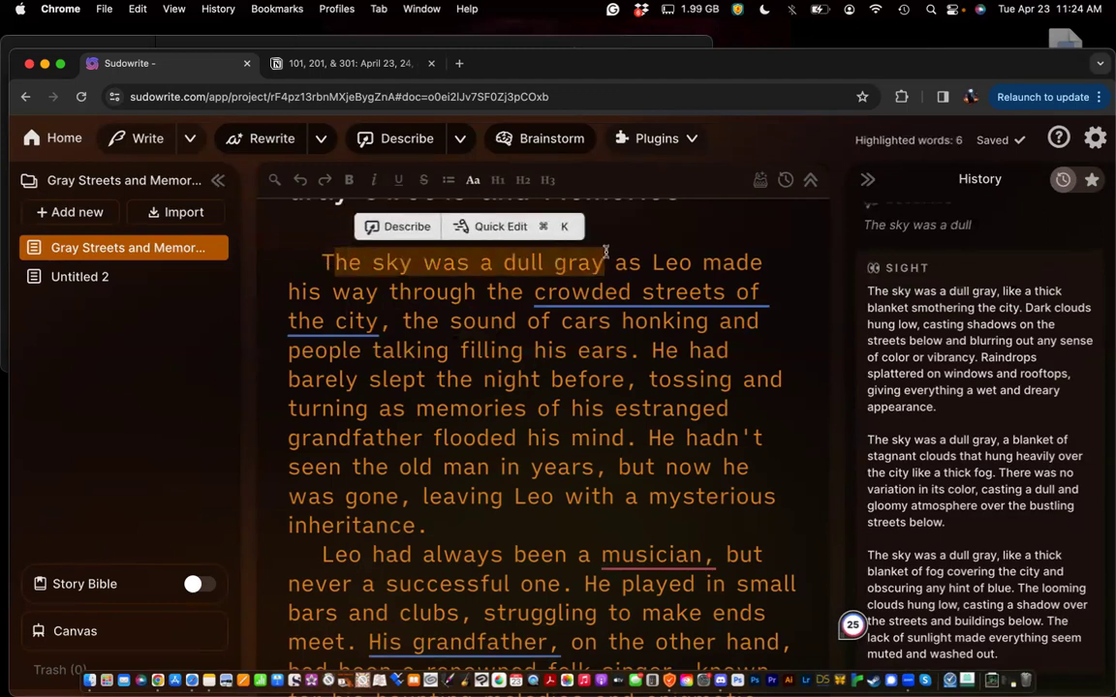
key("Left")
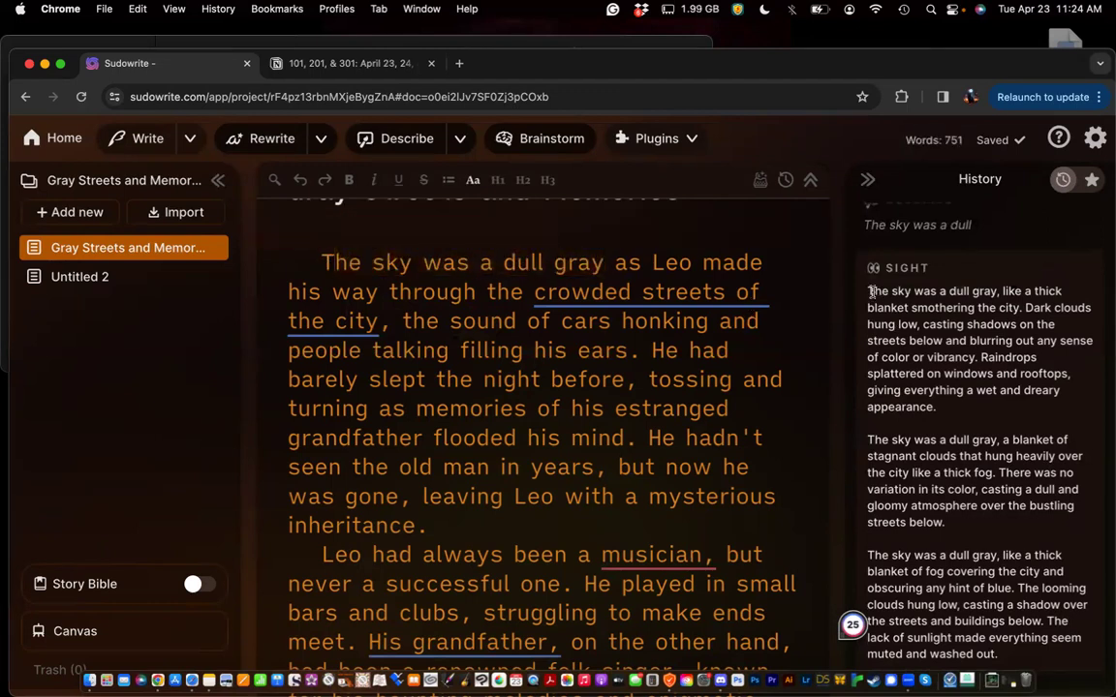
left_click_drag(320, 260, 604, 262)
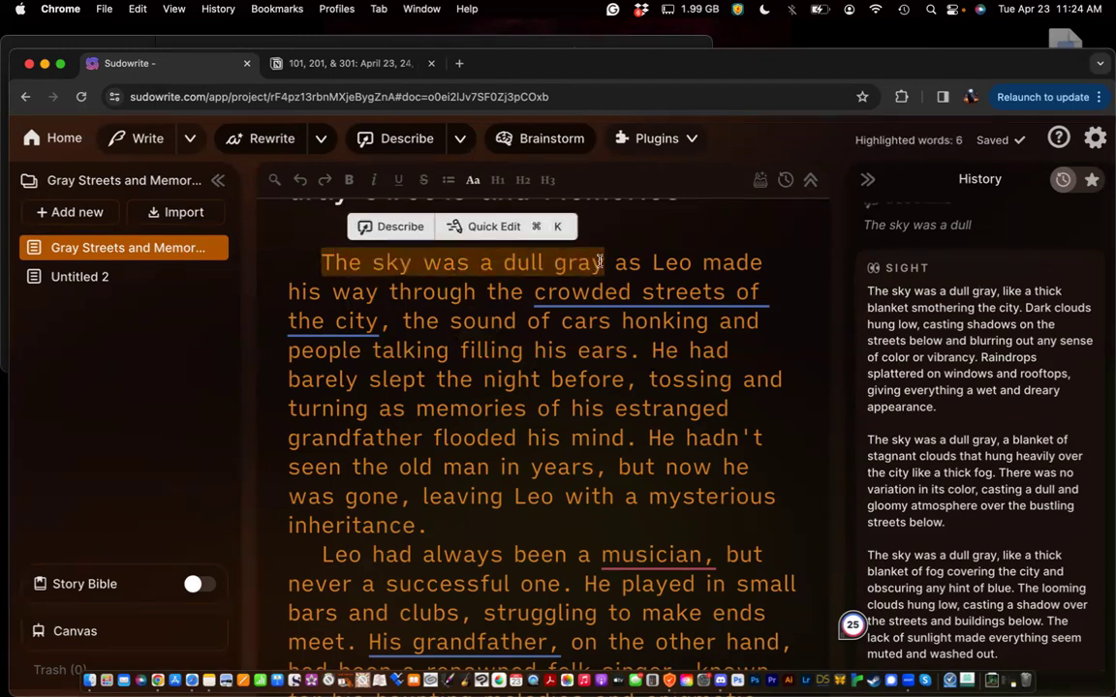
scroll(875, 438, "down", 3)
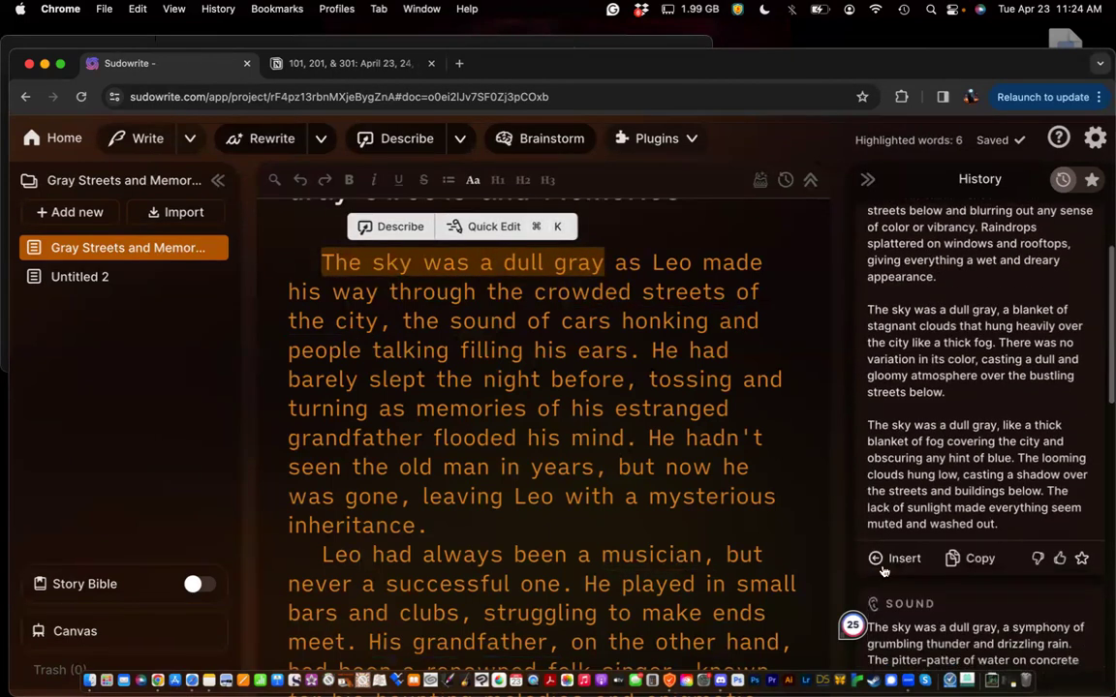
left_click(879, 559)
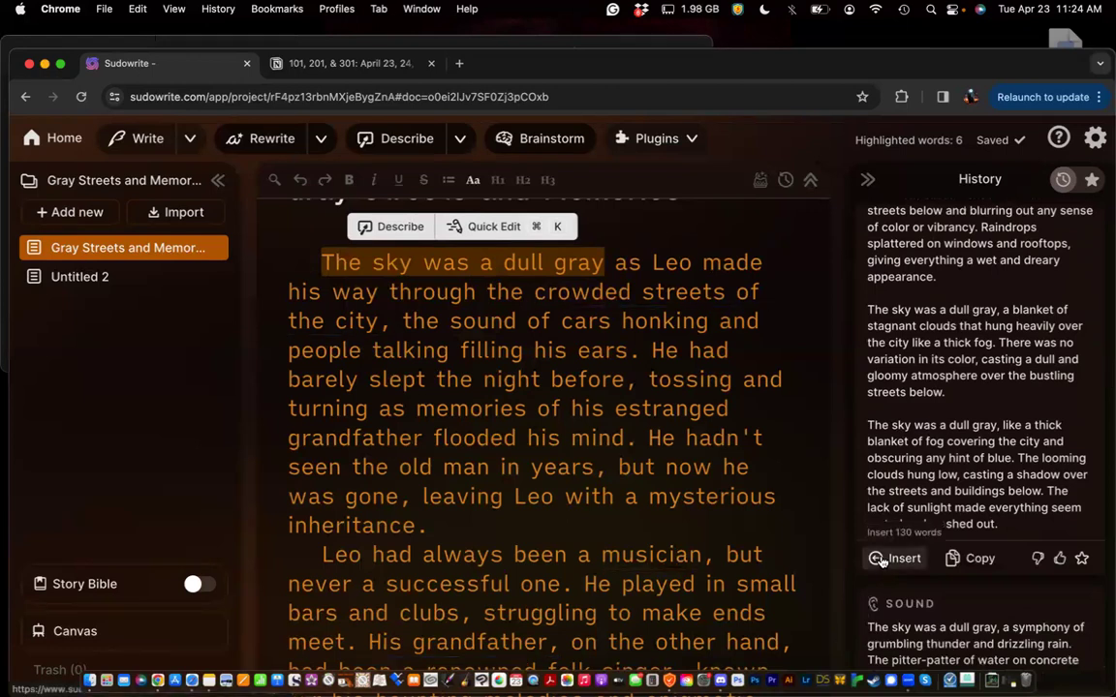
scroll(773, 341, "down", 3)
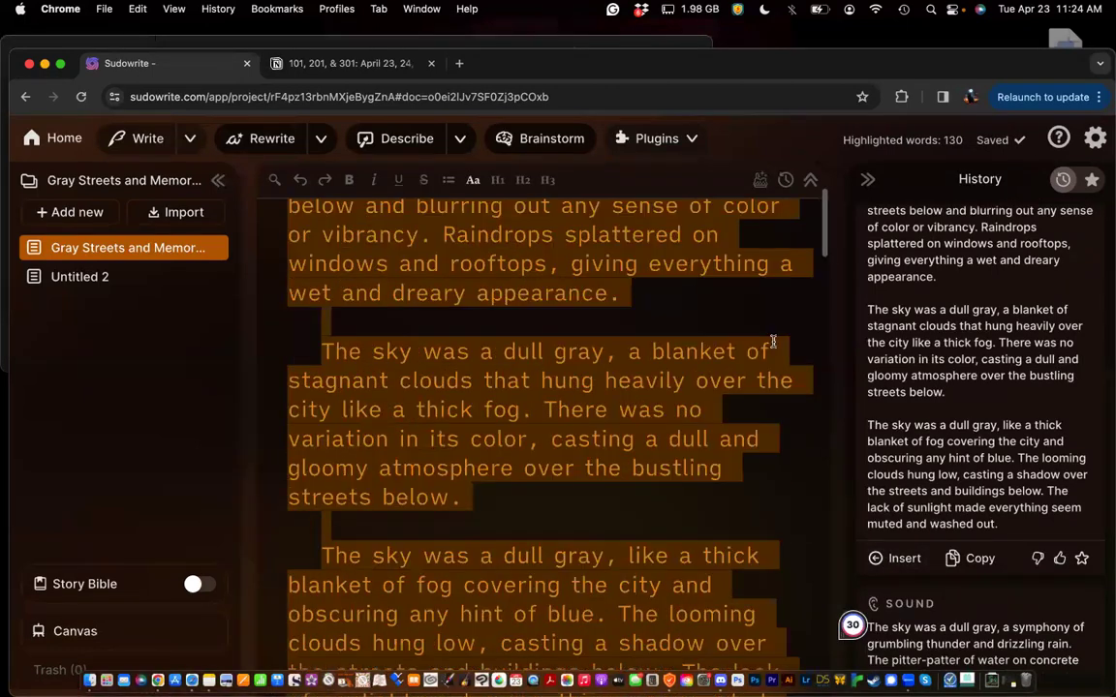
scroll(772, 341, "up", 3)
scroll(773, 341, "down", 3)
left_click(773, 341)
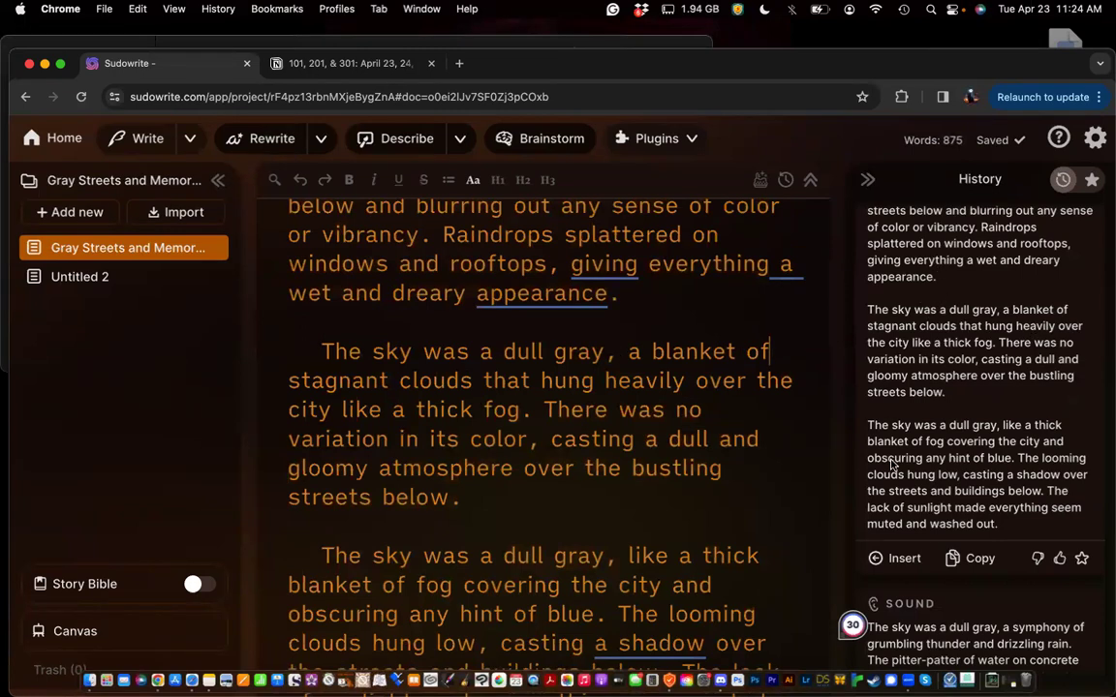
scroll(892, 466, "up", 1)
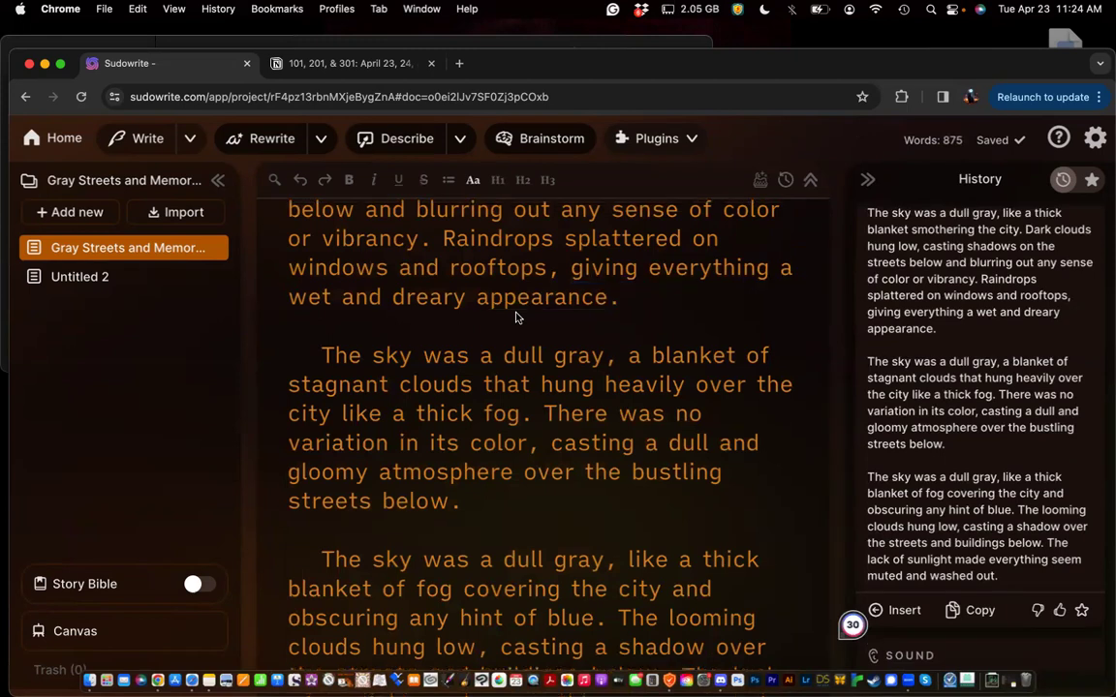
Copy the sentence beginning "There was no variation in its color" from the second sky paragraph to the end of the first paragraph
scroll(517, 317, "up", 3)
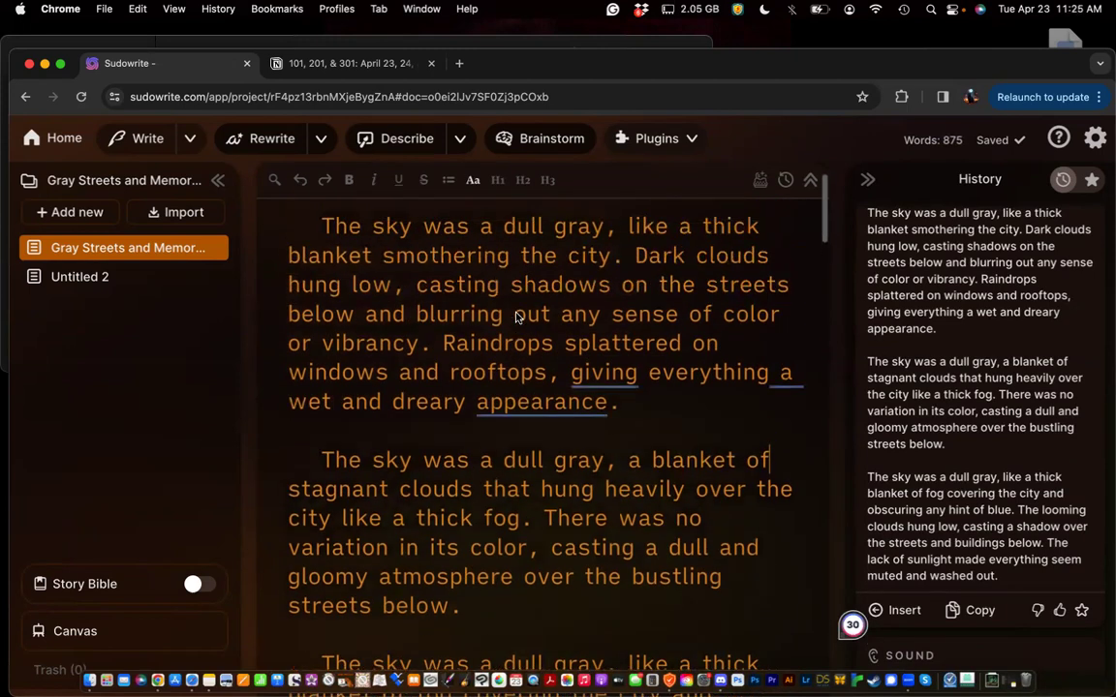
mouse_move(489, 401)
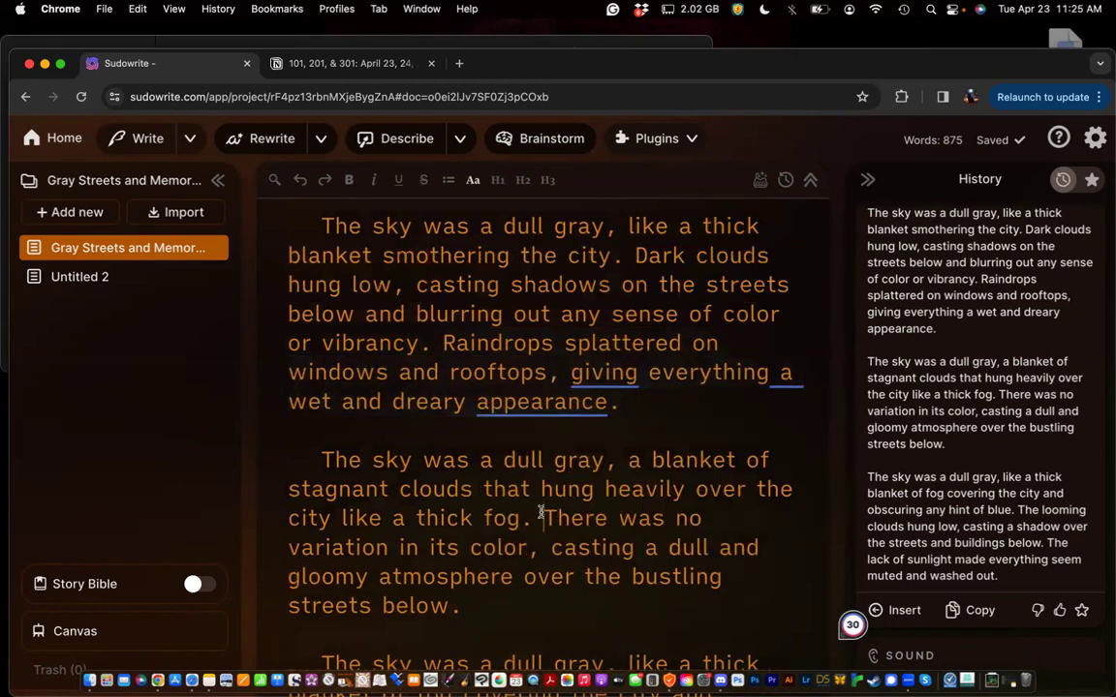
left_click_drag(547, 523, 527, 600)
key("super+c")
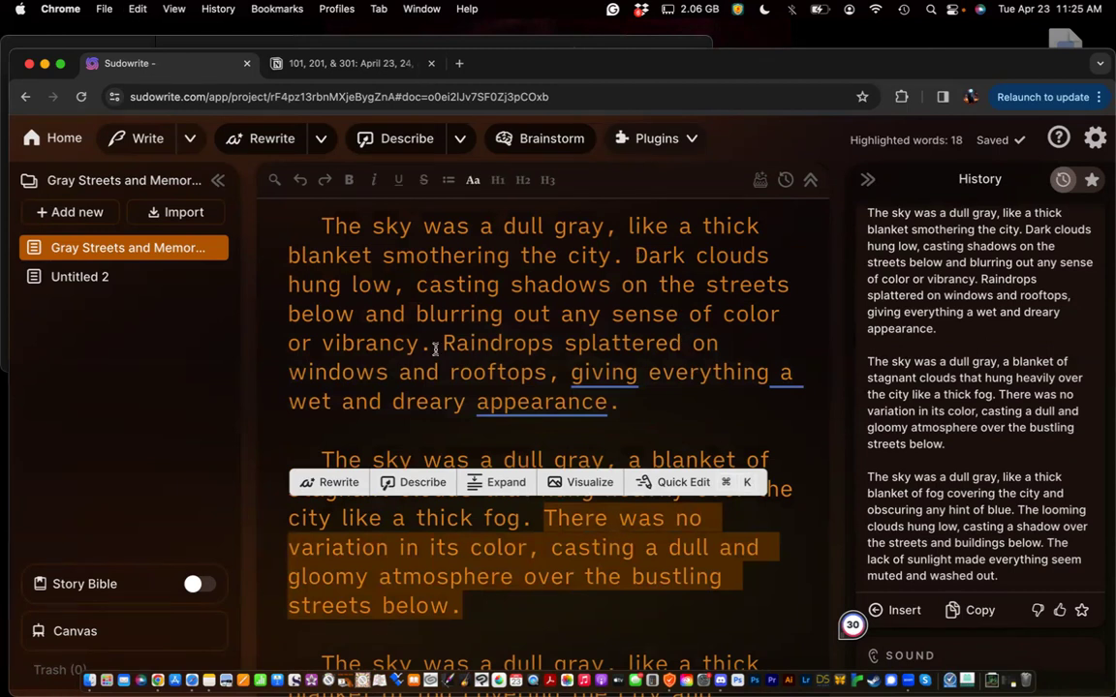
left_click(639, 405)
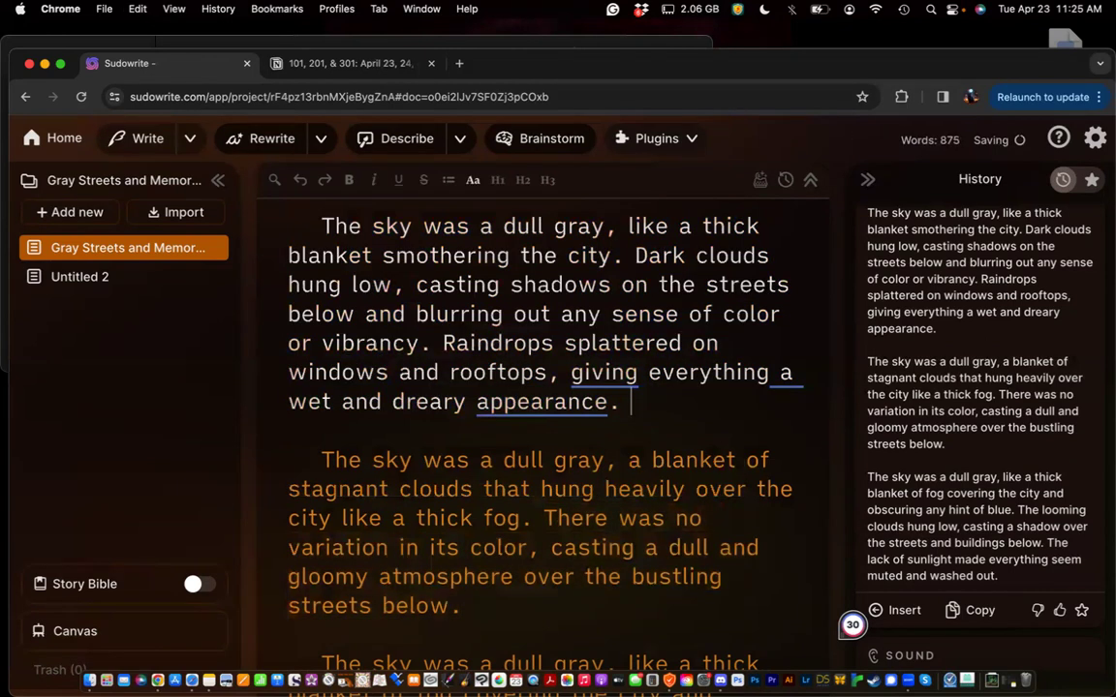
key("super+v")
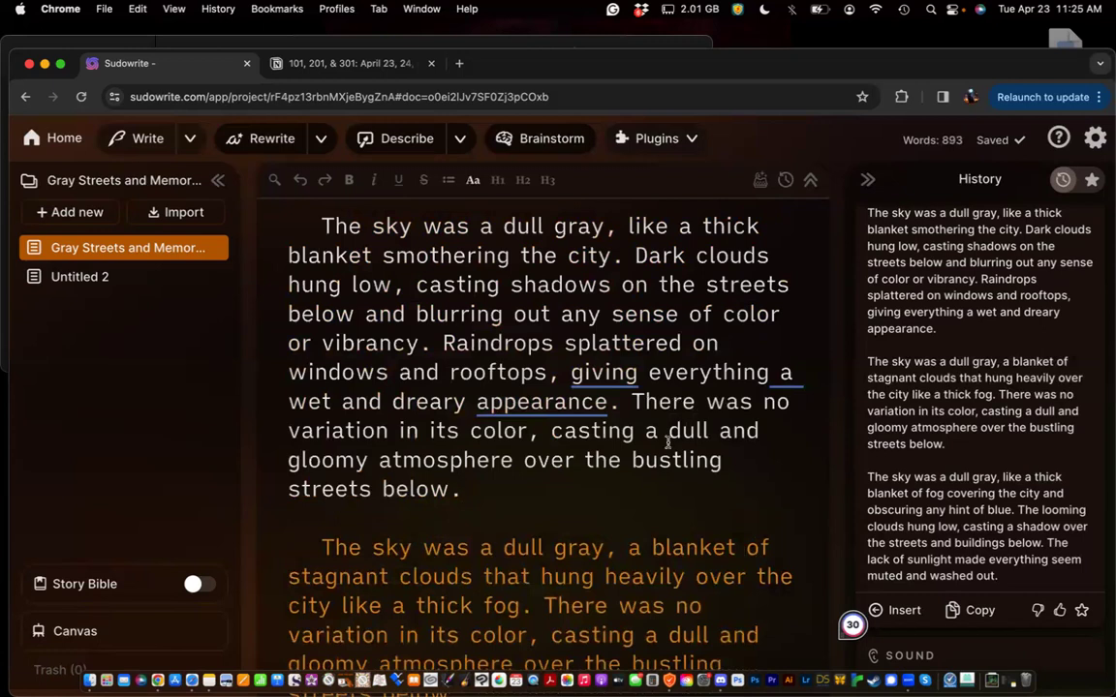
Delete the second sky paragraph, beginning "The sky was a dull gray, a blanket of stagnant clouds", and review the combined opening paragraph
scroll(581, 436, "down", 3)
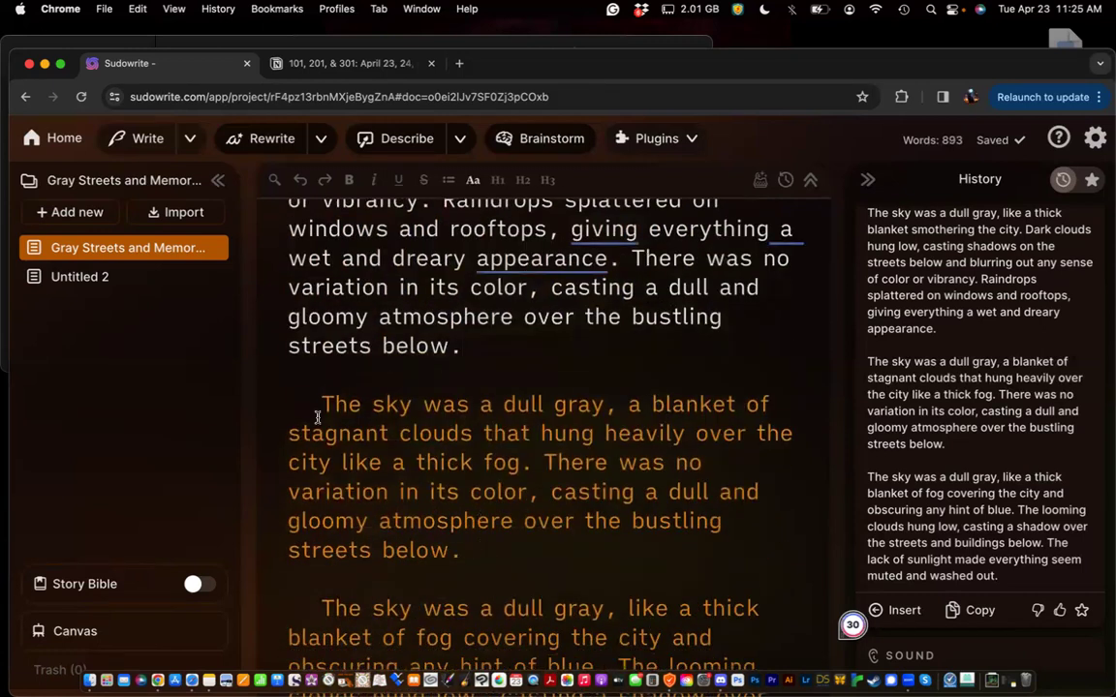
triple_click(314, 413)
key("BackSpace")
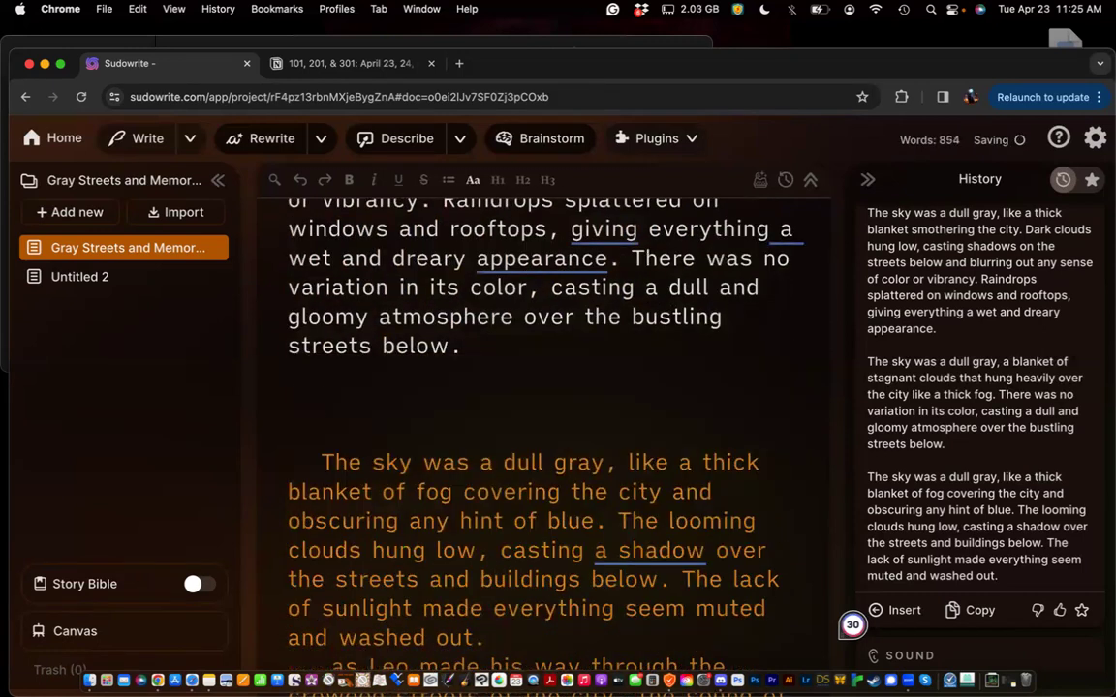
key("BackSpace")
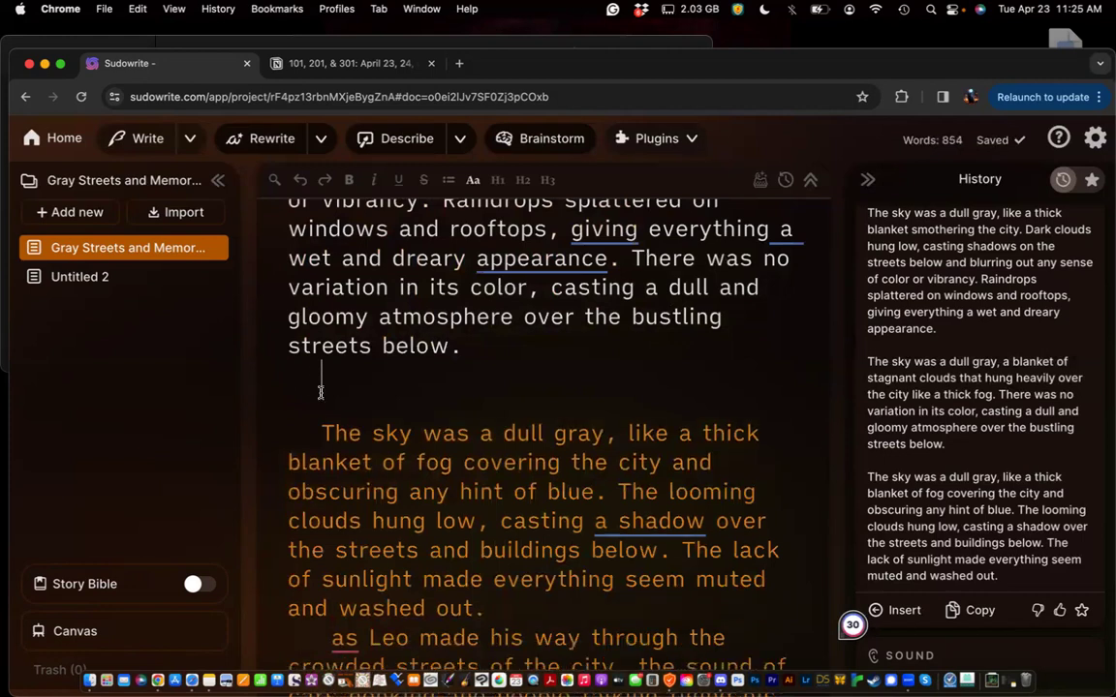
scroll(321, 392, "up", 3)
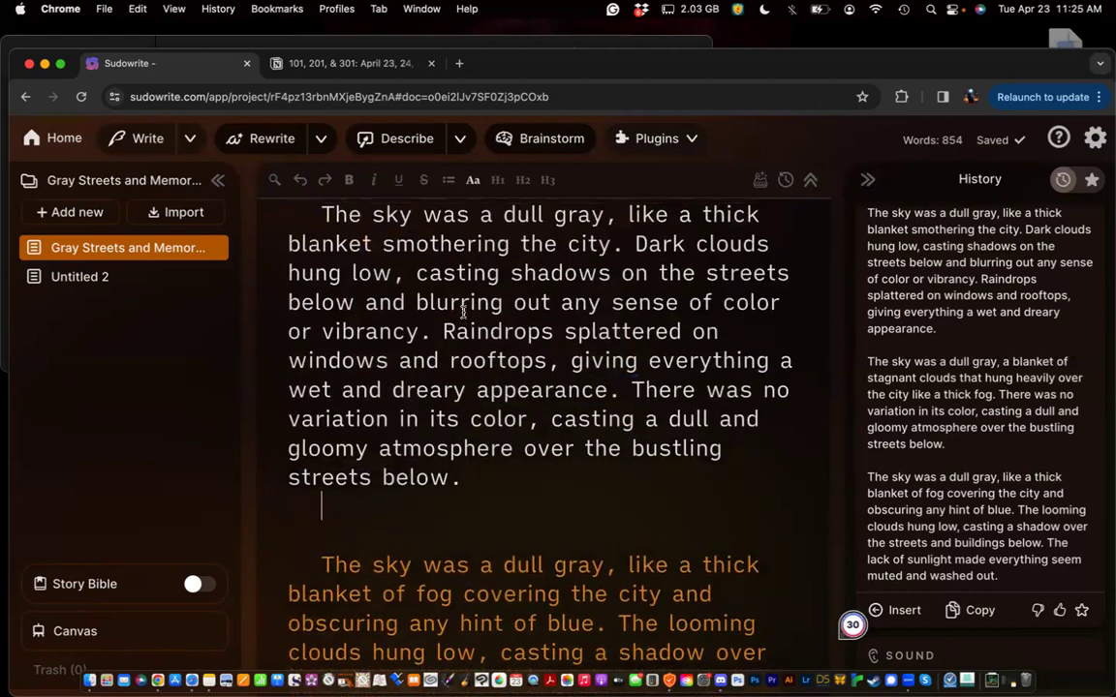
scroll(498, 331, "up", 1)
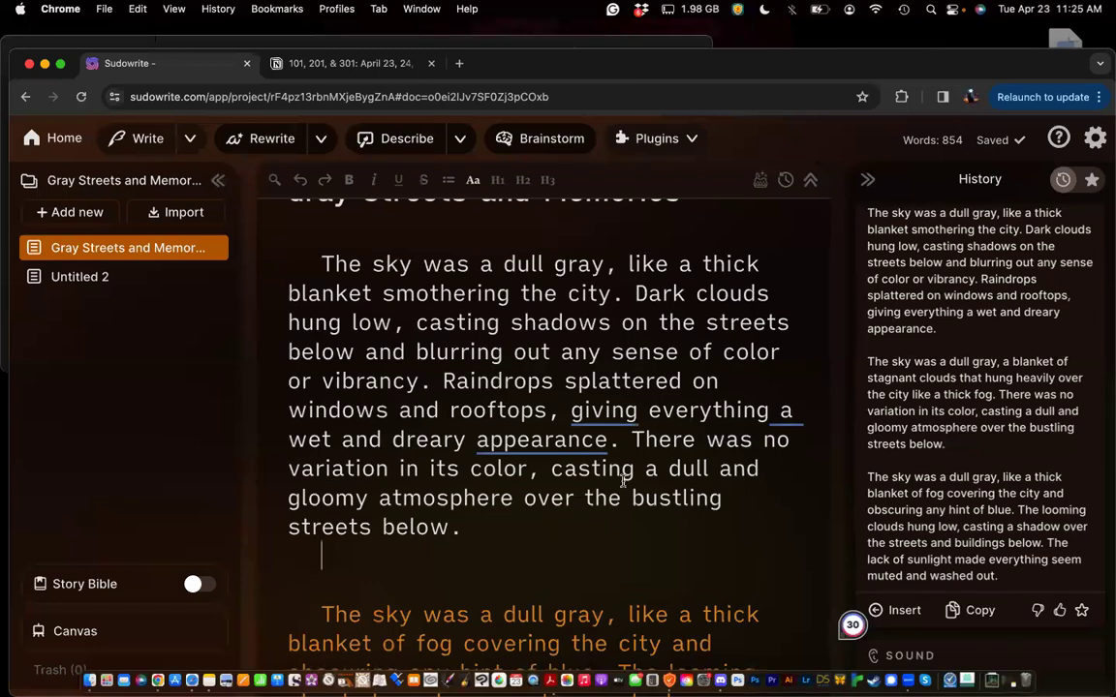
Compare the remaining inserted sky paragraph with the generated Sight descriptions and read through the Sound descriptions
scroll(622, 482, "down", 2)
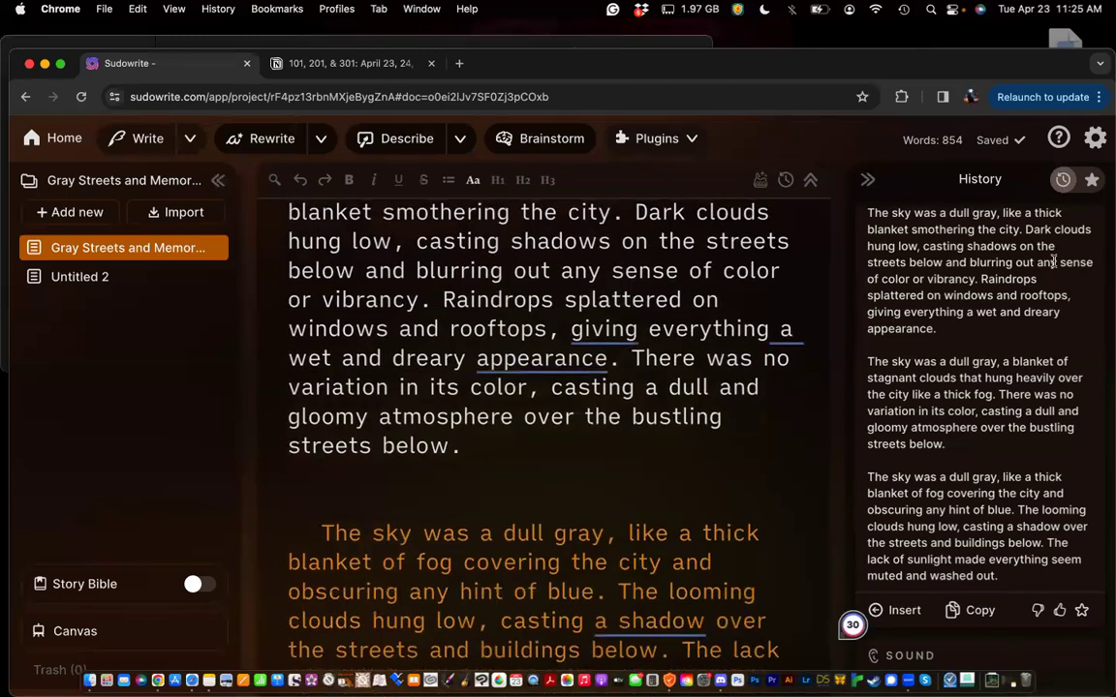
left_click_drag(321, 527, 597, 536)
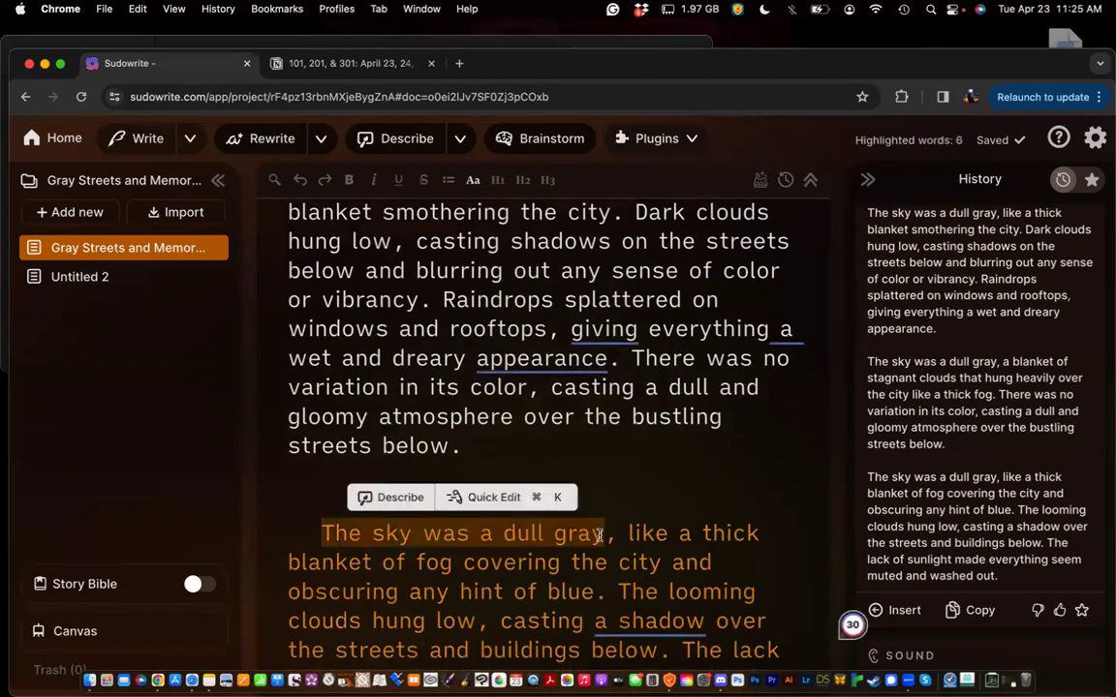
left_click(318, 531)
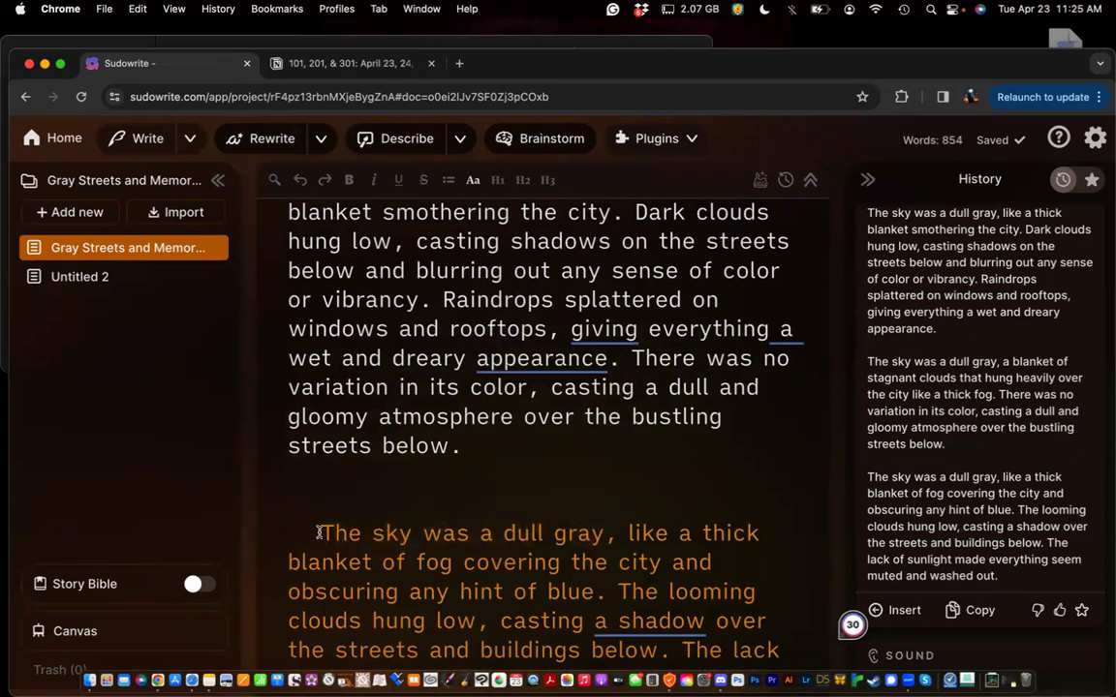
scroll(490, 461, "down", 1)
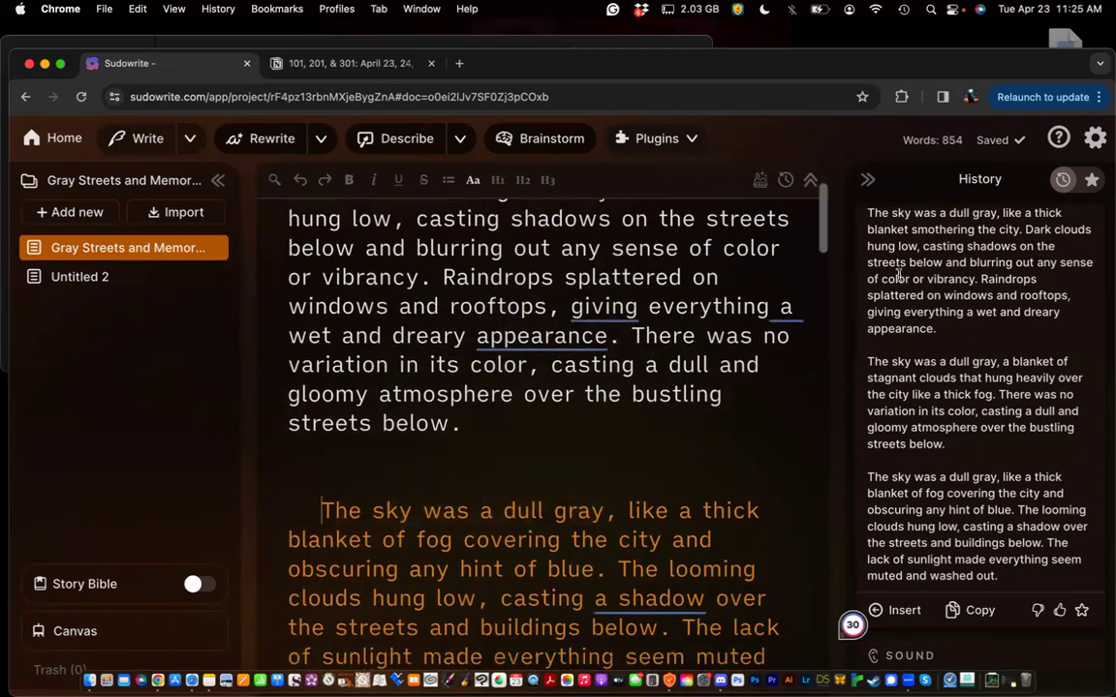
left_click_drag(988, 280, 1006, 314)
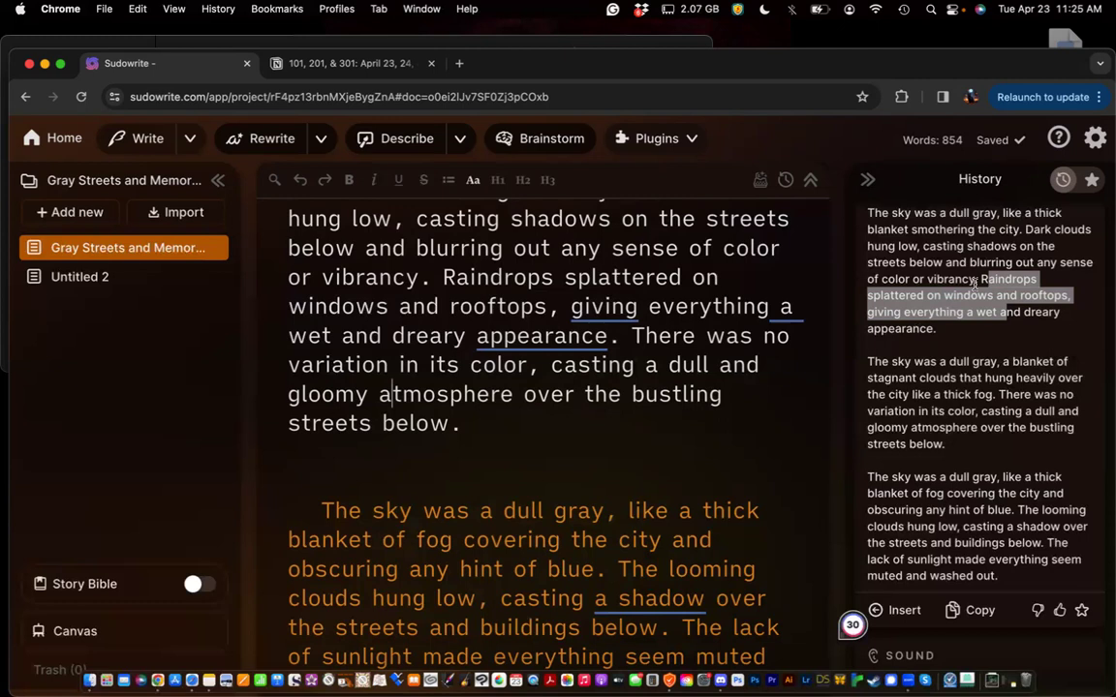
left_click_drag(885, 65, 885, 52)
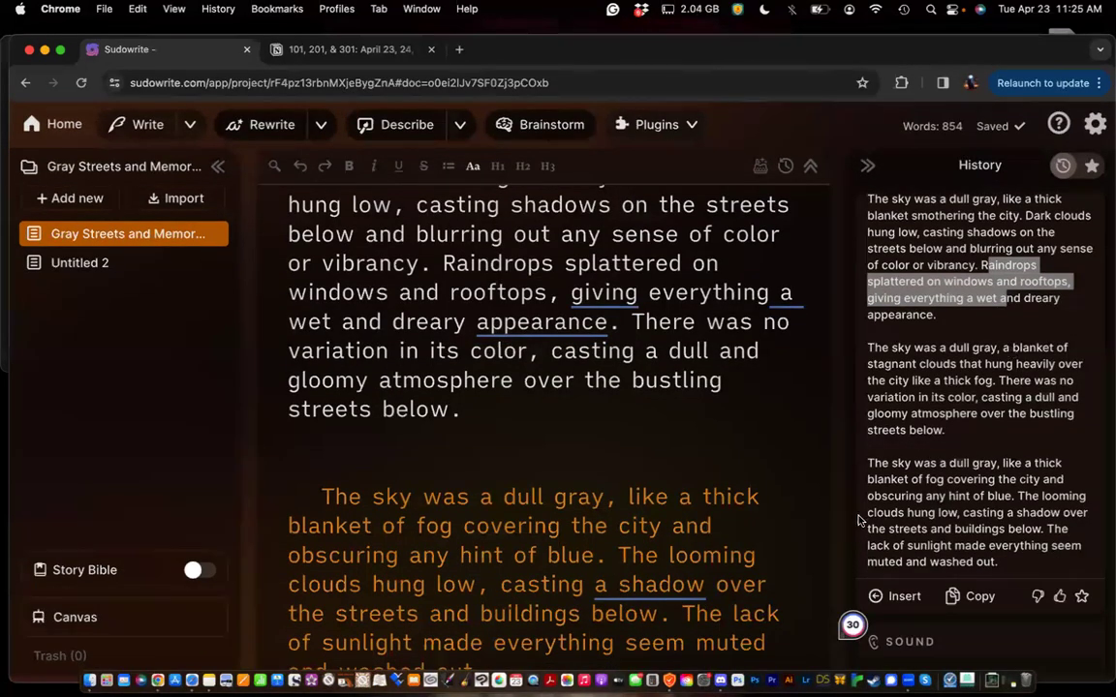
scroll(857, 521, "down", 10)
scroll(857, 520, "up", 3)
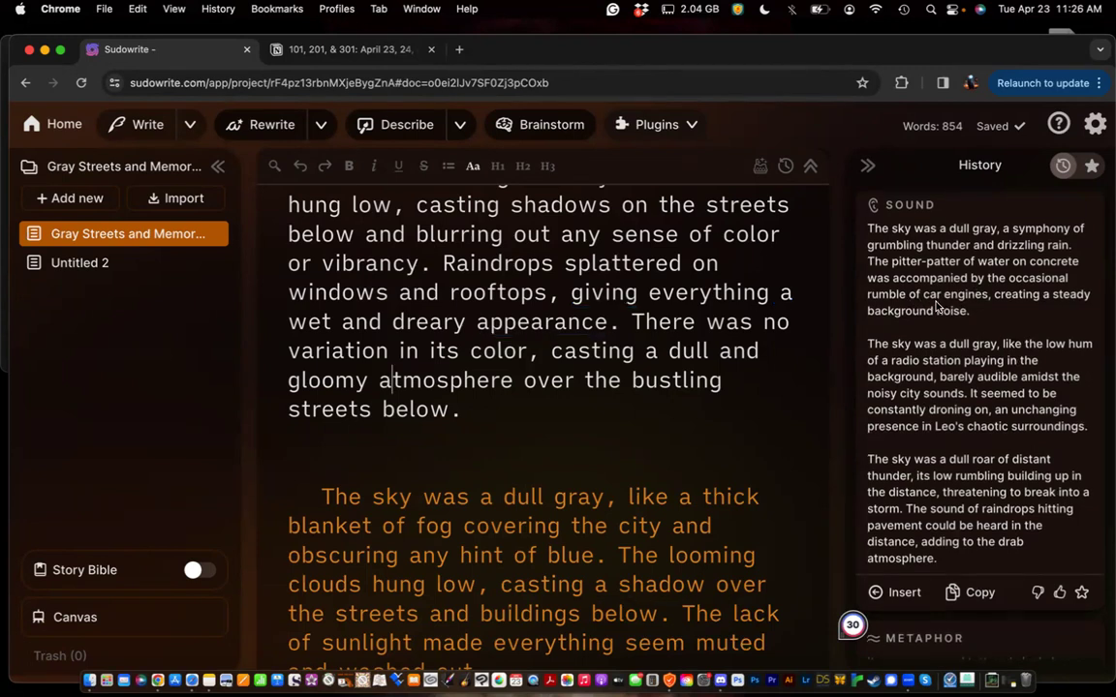
scroll(936, 306, "down", 1)
scroll(936, 245, "up", 1)
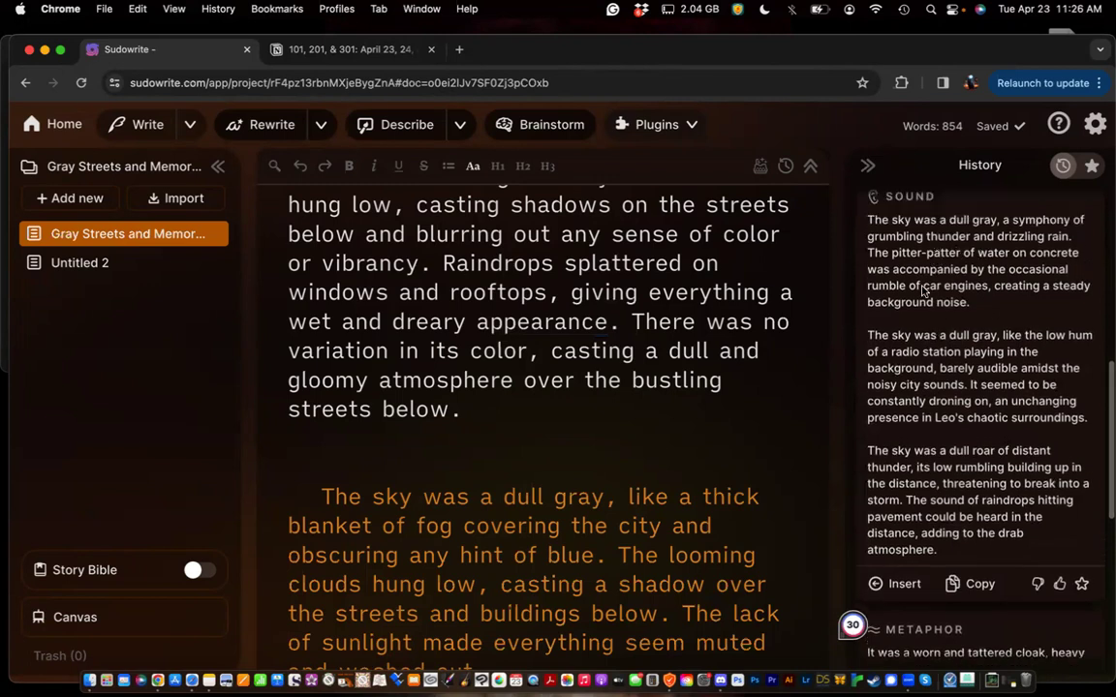
Copy the Sound sentence beginning "The pitter-patter of water on concrete" into the story as a new paragraph below the opening one
left_click_drag(983, 304, 868, 261)
key("cmd+c")
left_click(368, 451)
key("cmd+v")
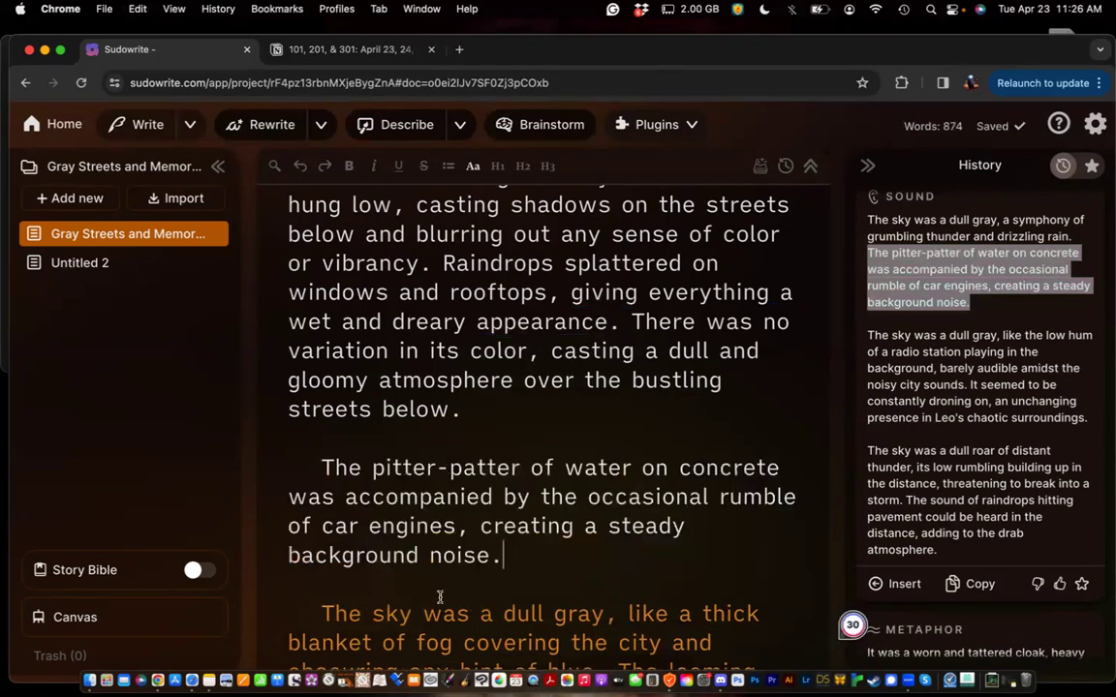
Read through the generated Metaphor descriptions and review them against the story's opening paragraphs
scroll(775, 436, "down", 2)
scroll(863, 388, "down", 8)
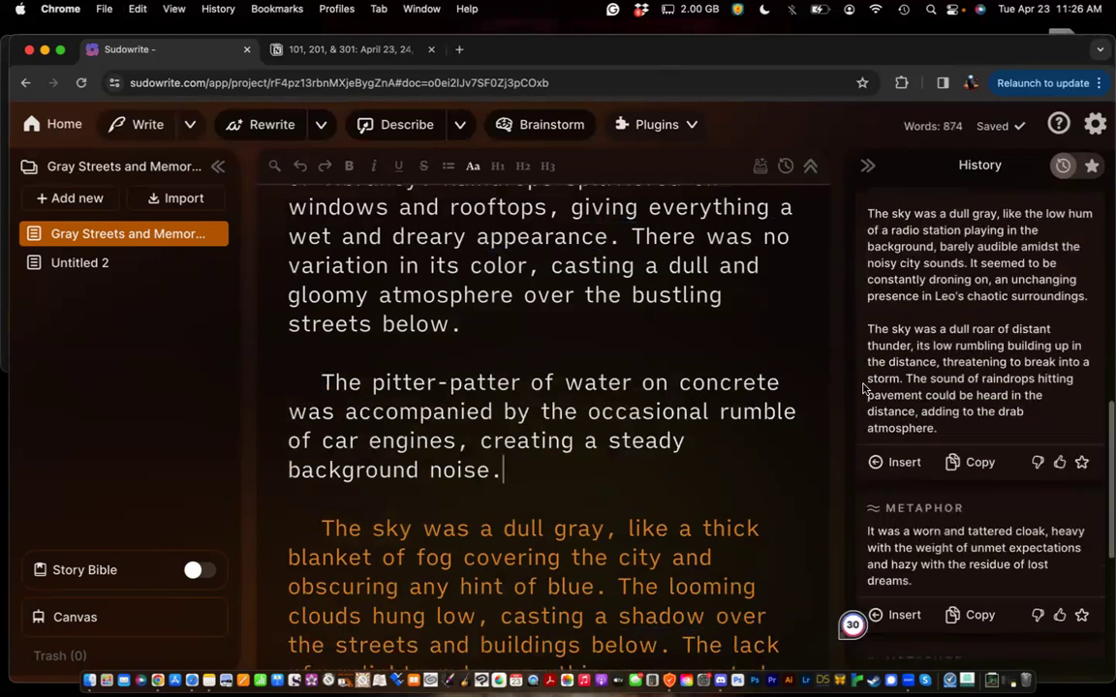
scroll(864, 389, "down", 1)
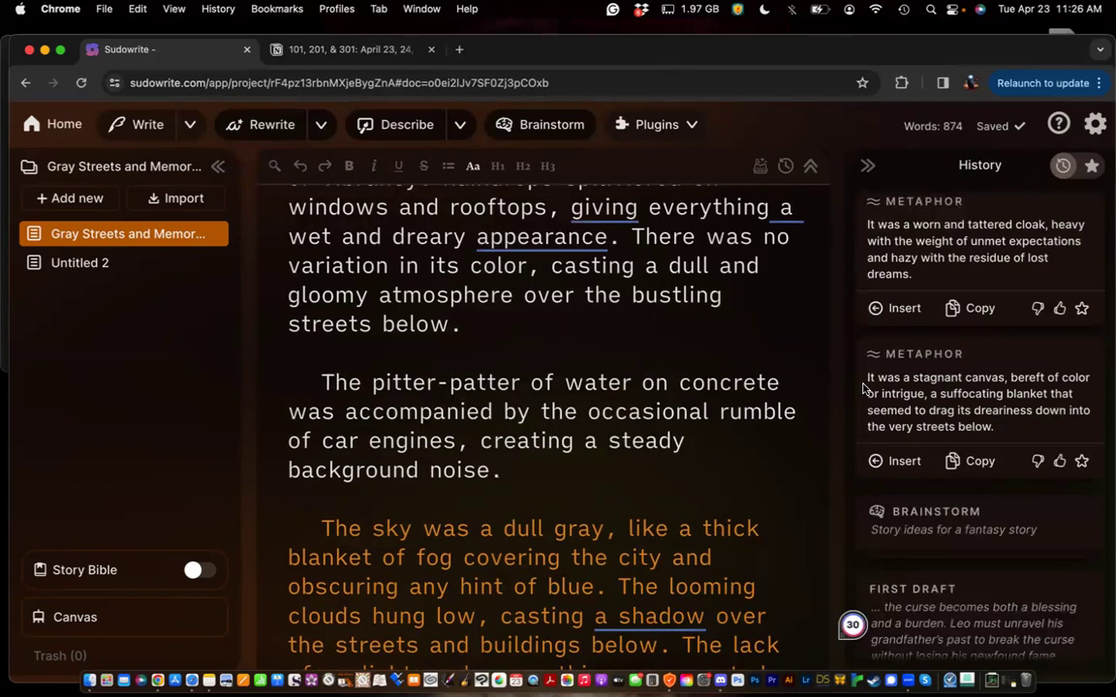
scroll(863, 388, "up", 1)
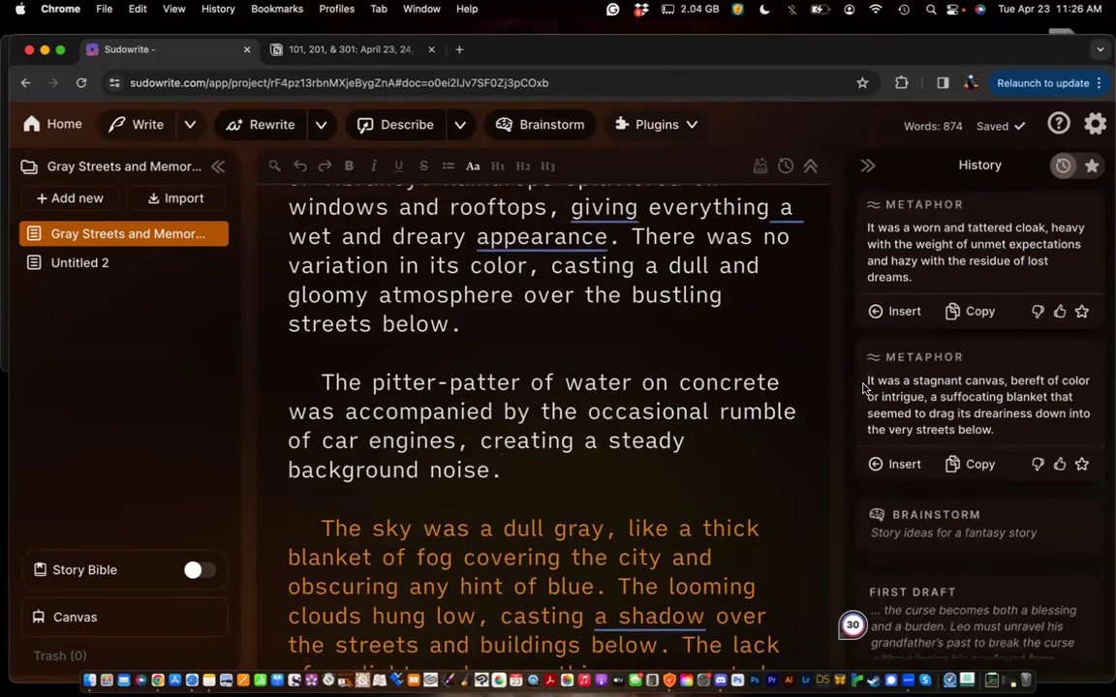
scroll(864, 388, "up", 1)
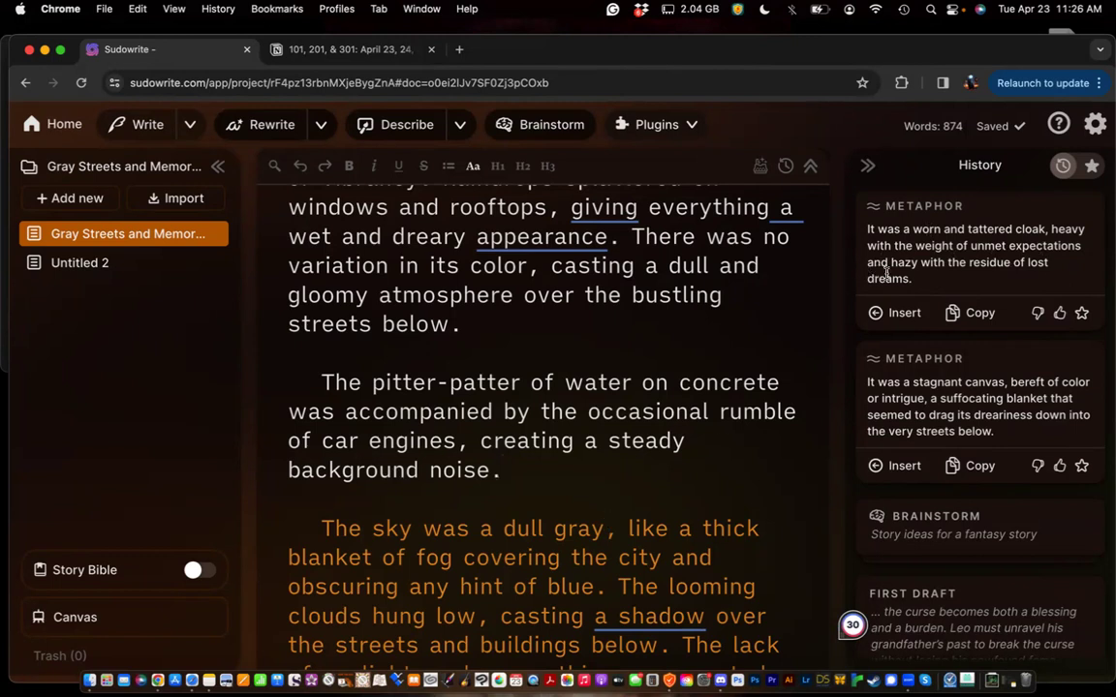
scroll(886, 276, "down", 1)
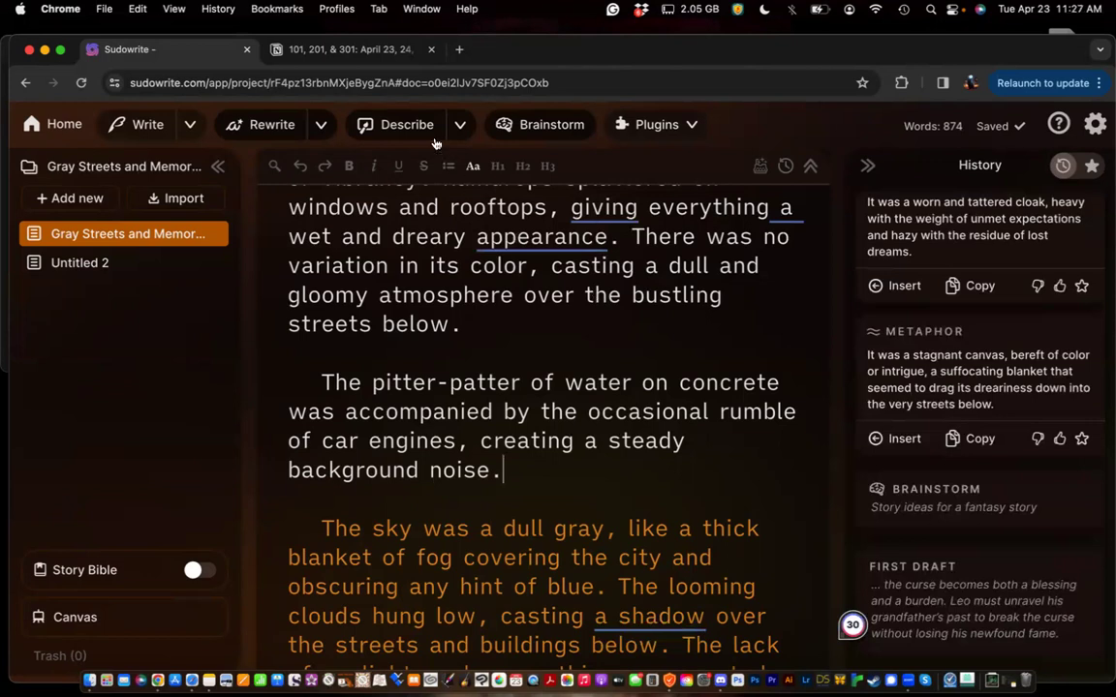
scroll(411, 398, "up", 2)
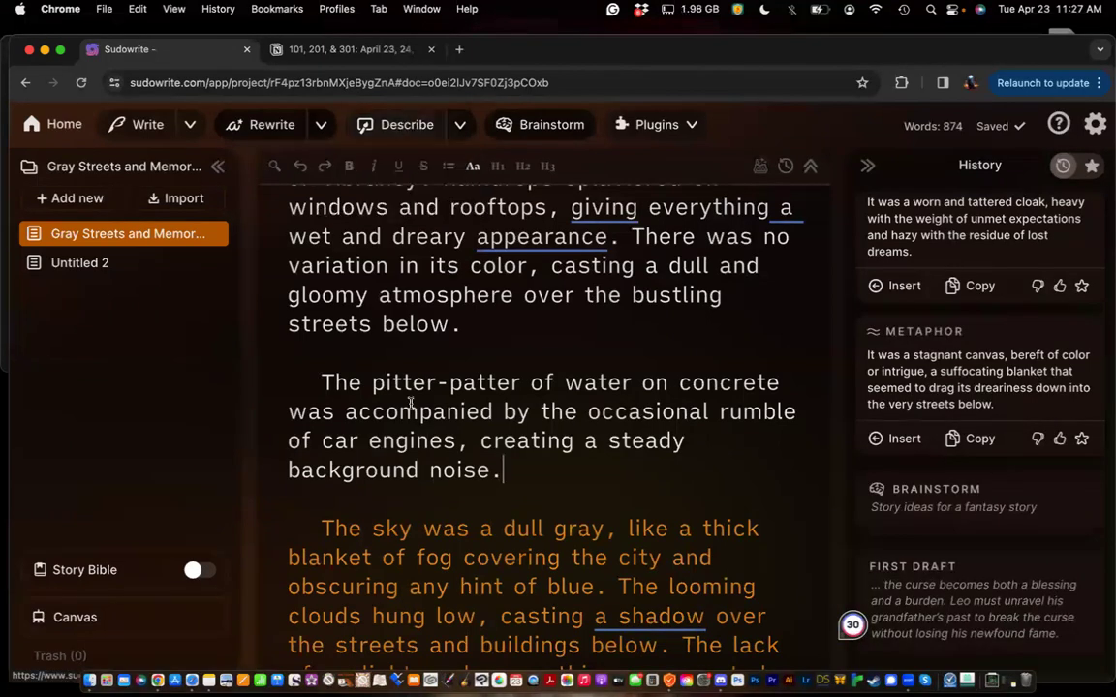
scroll(410, 404, "up", 2)
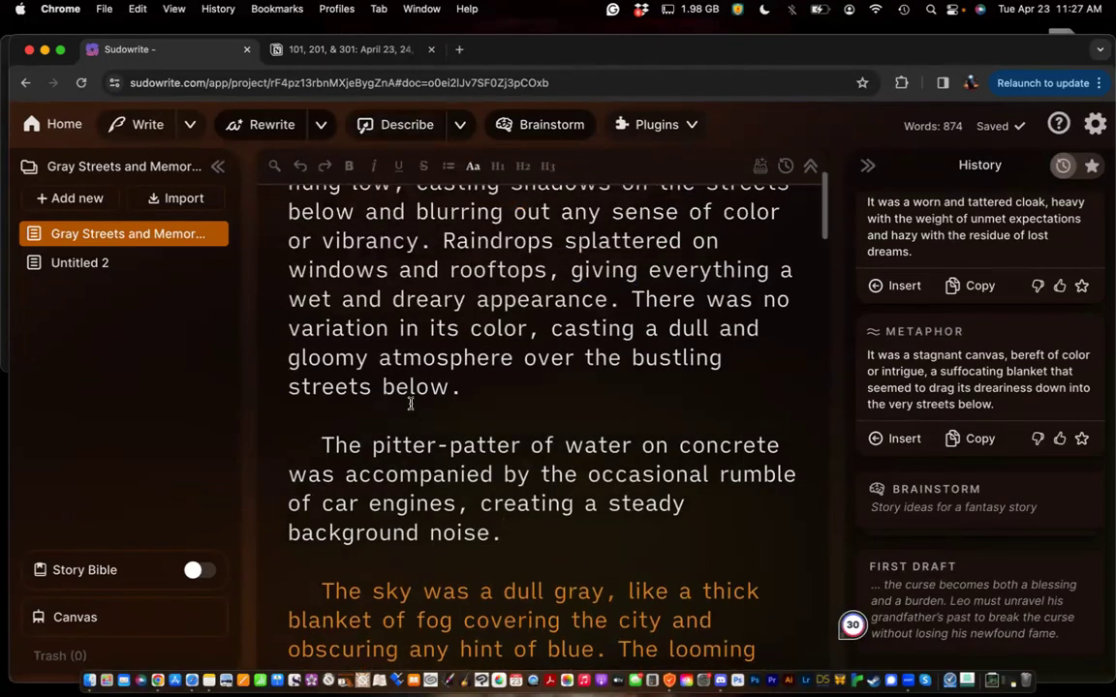
Insert the generated metaphor "It was a worn and tattered cloak" as a new paragraph after the pitter-patter sentence
key("Return")
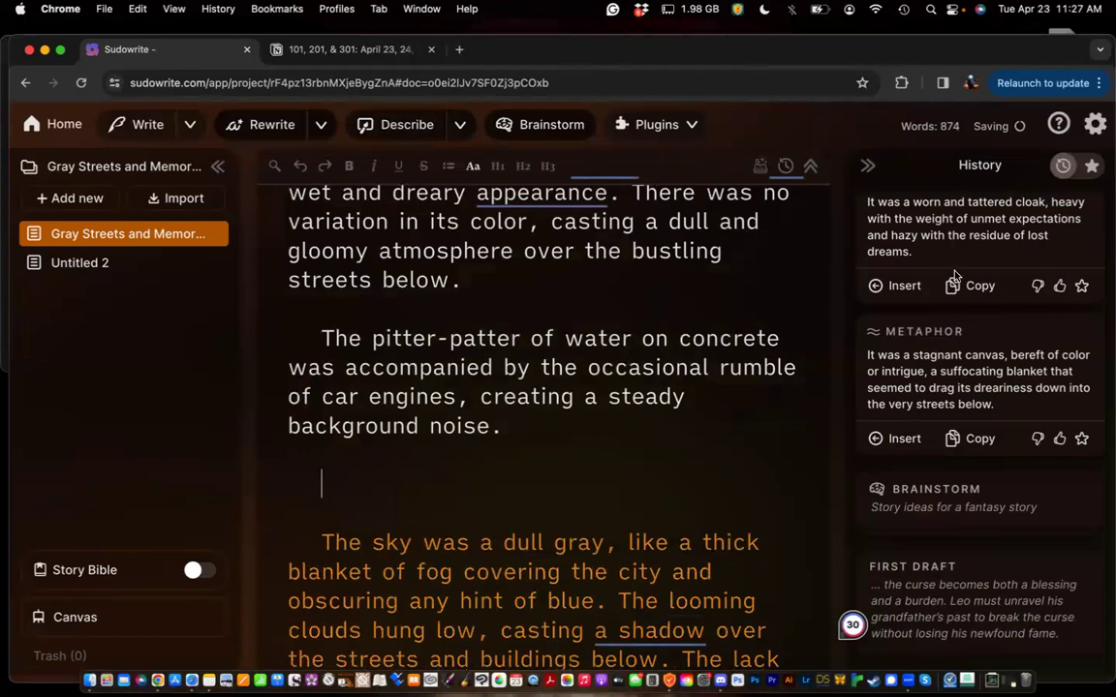
scroll(910, 332, "up", 1)
left_click(908, 328)
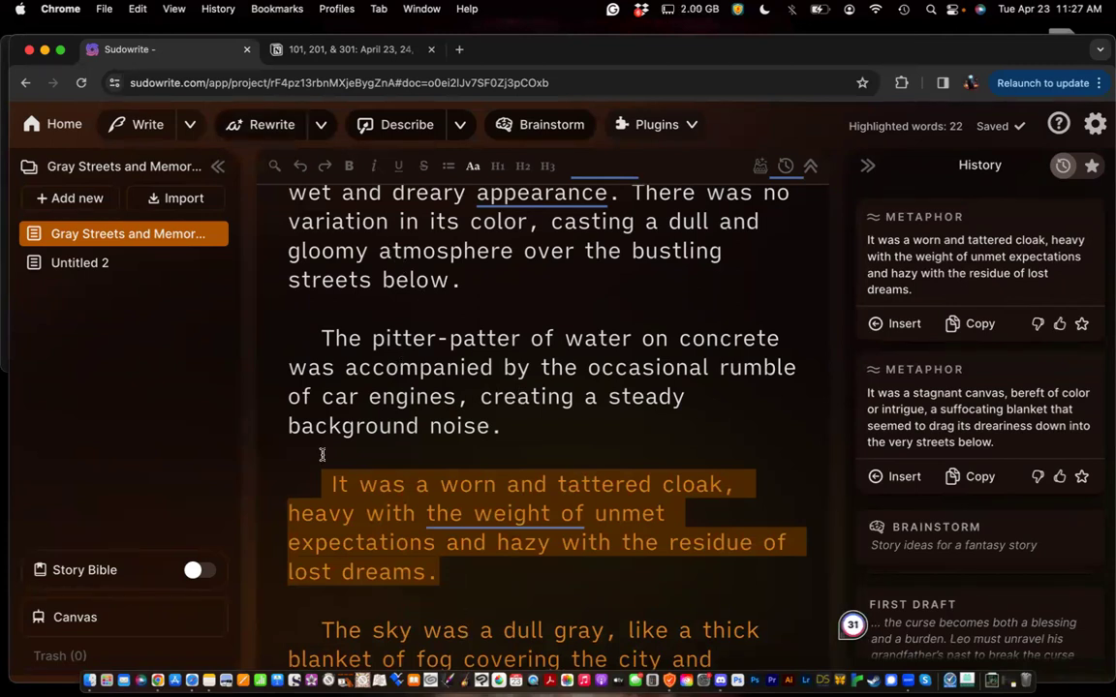
Rewrite the inserted tattered-cloak metaphor using the "More descriptive" option and read through the generated versions
mouse_move(436, 523)
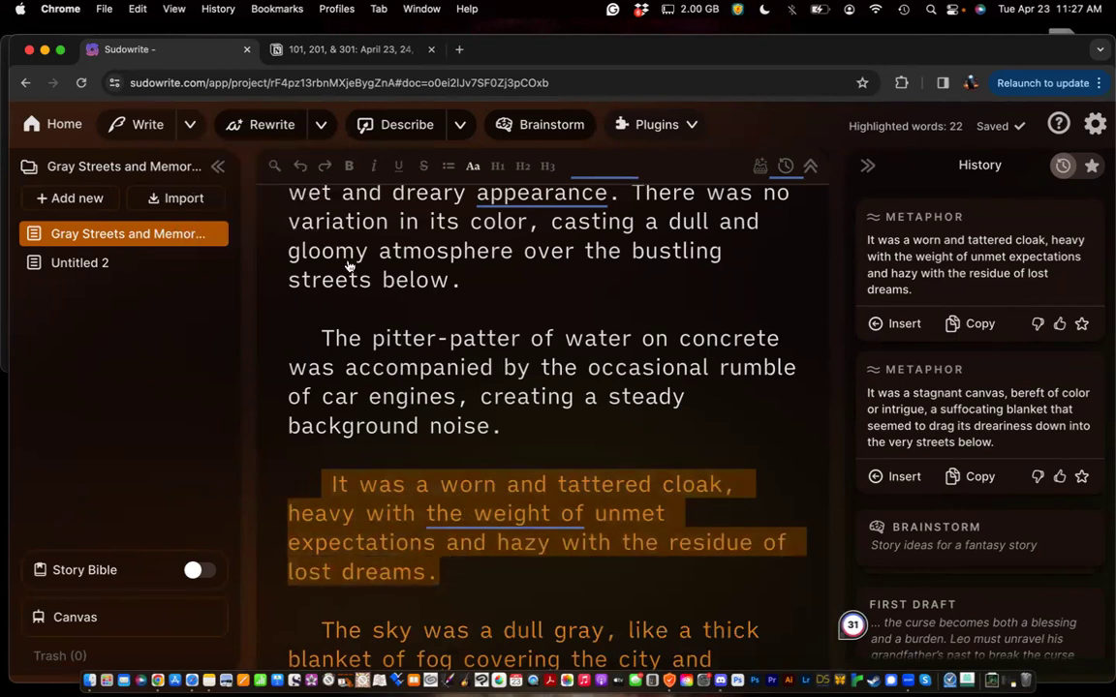
left_click(274, 126)
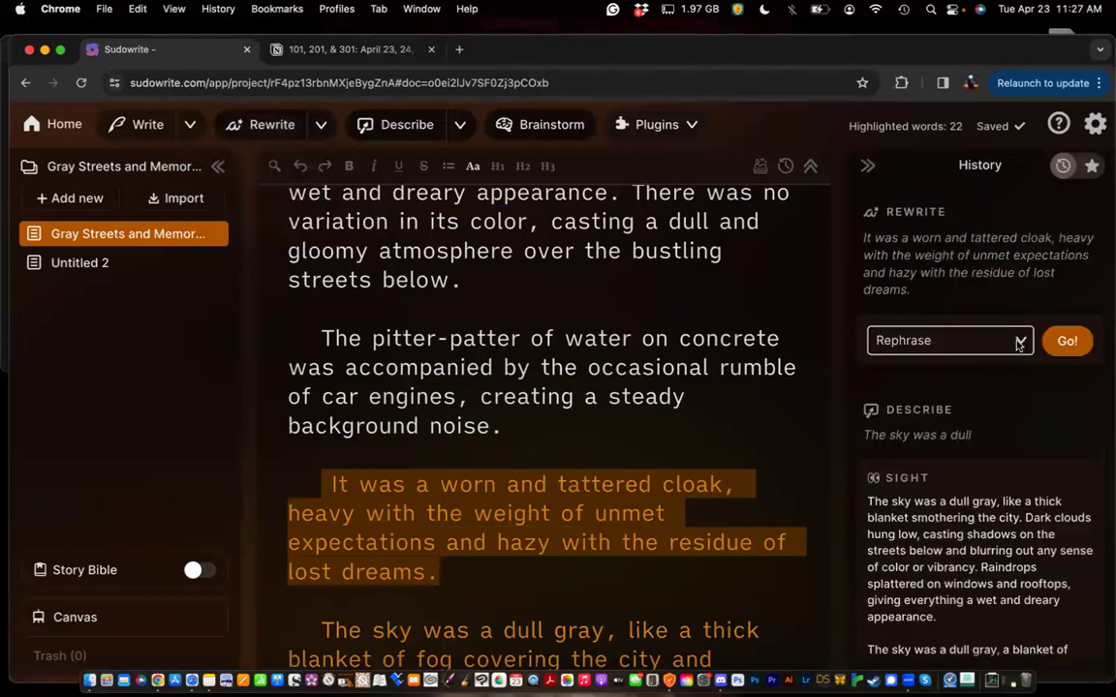
left_click(905, 341)
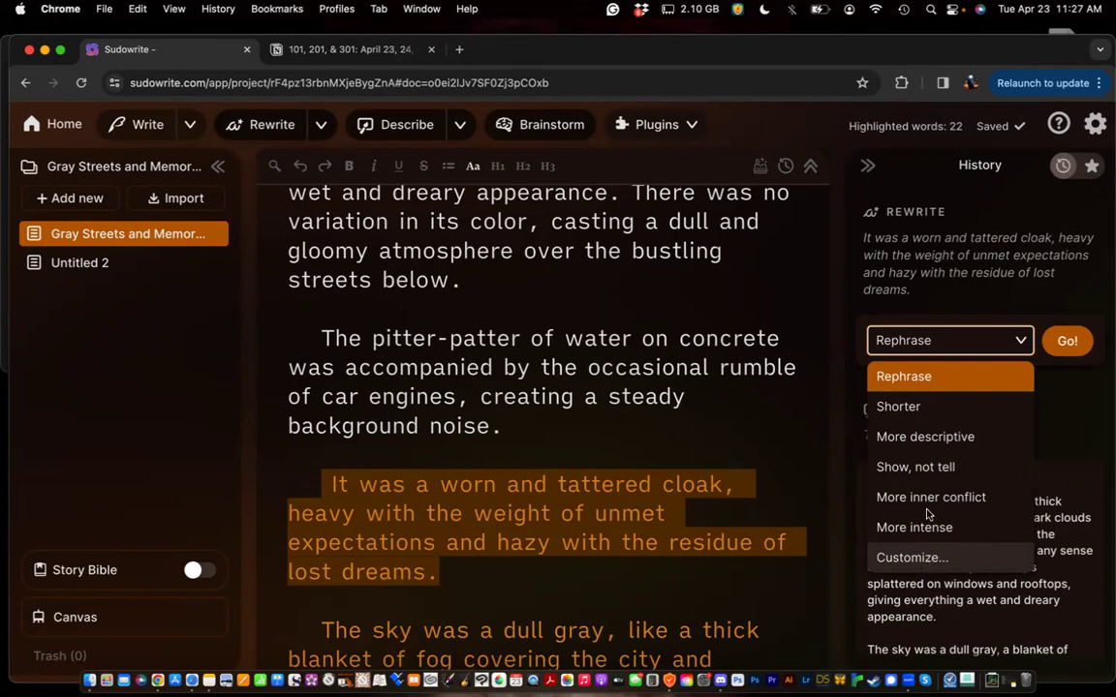
left_click(896, 437)
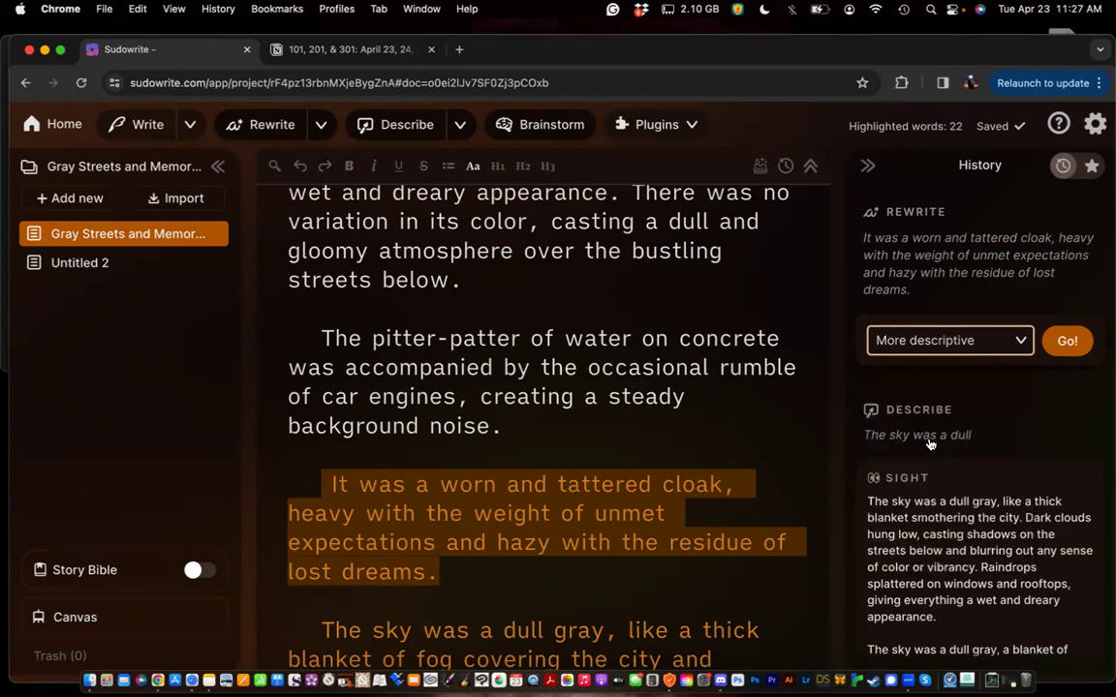
left_click(1066, 342)
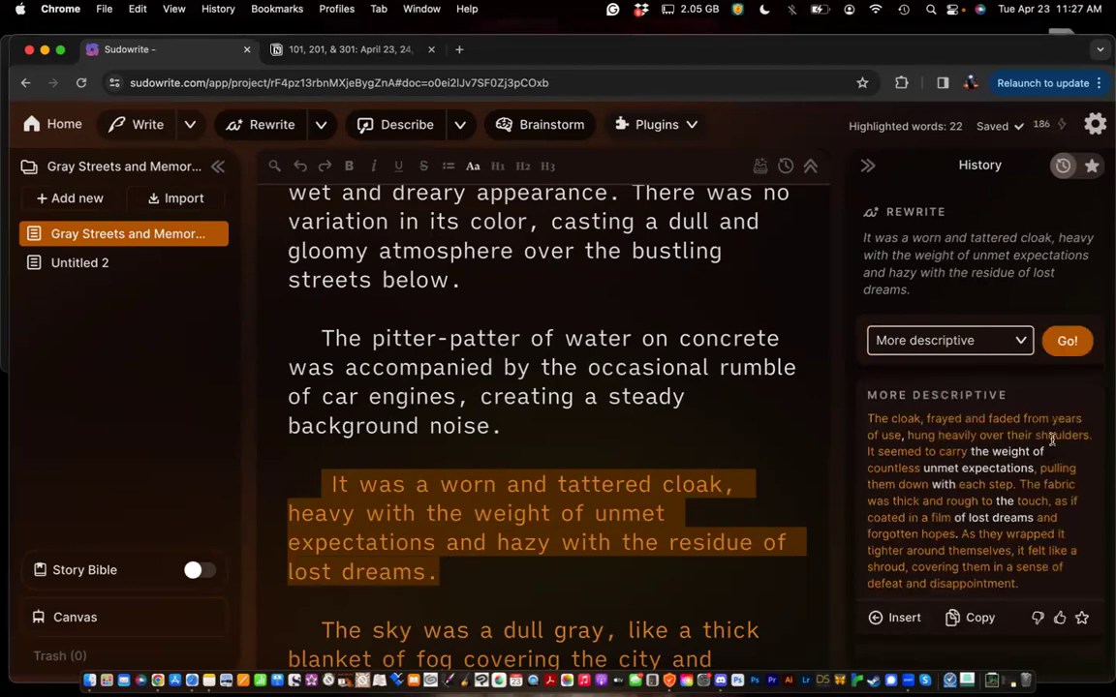
scroll(1052, 438, "down", 2)
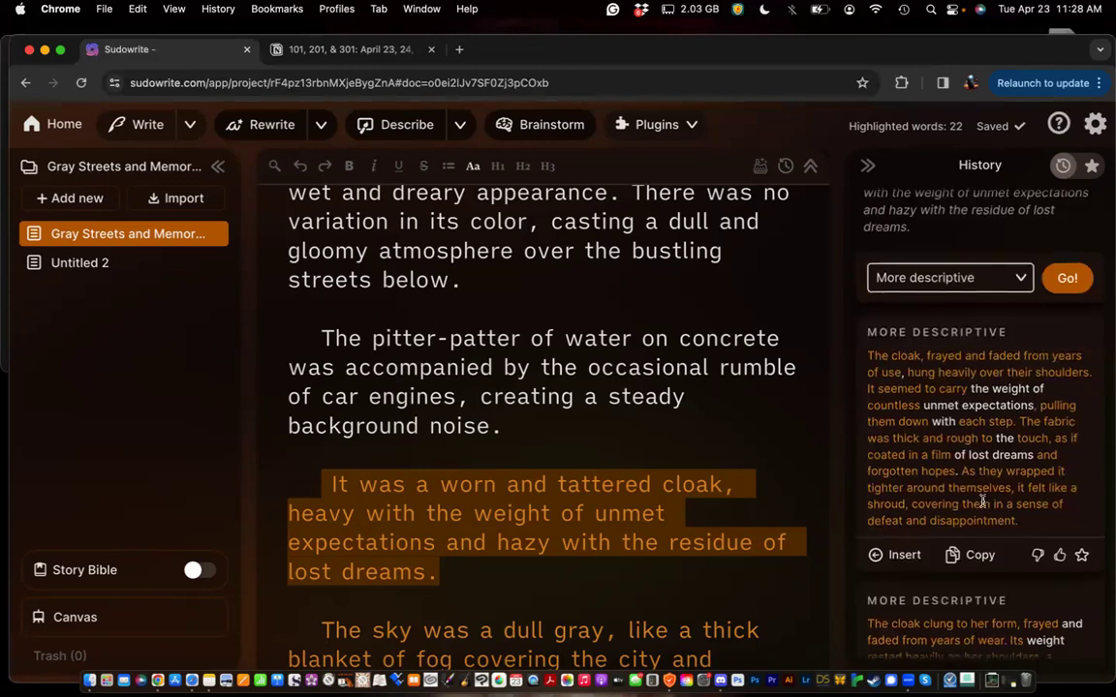
scroll(978, 498, "down", 2)
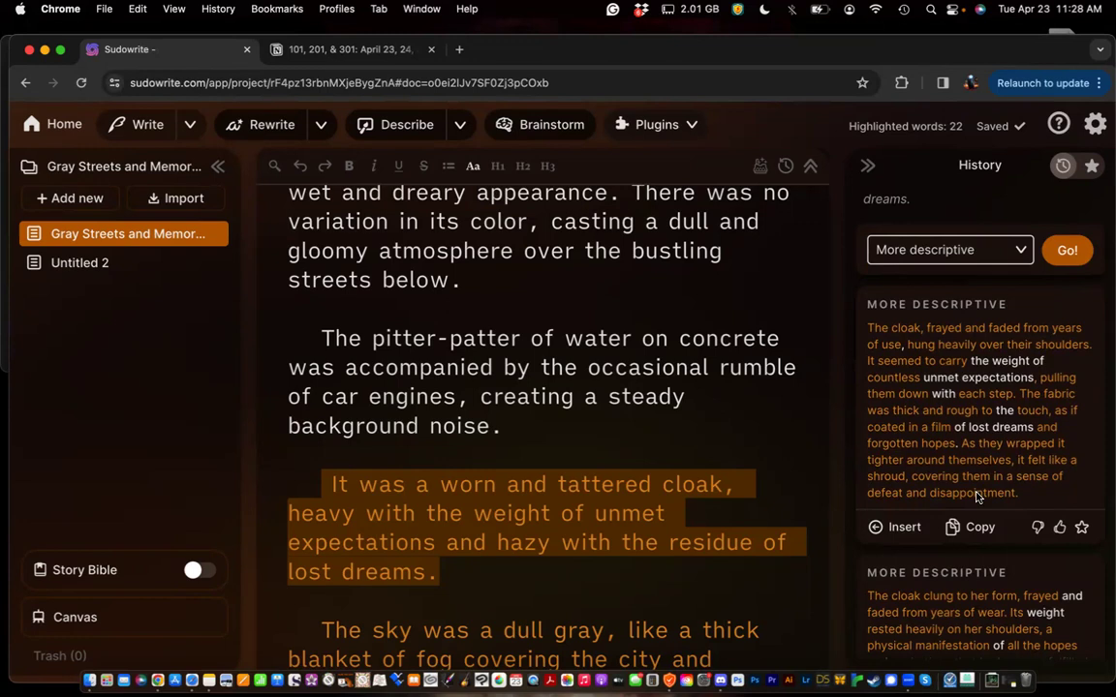
Compare the remaining "More descriptive" rewrite of the tattered-cloak metaphor with the first version in the history
scroll(976, 496, "down", 5)
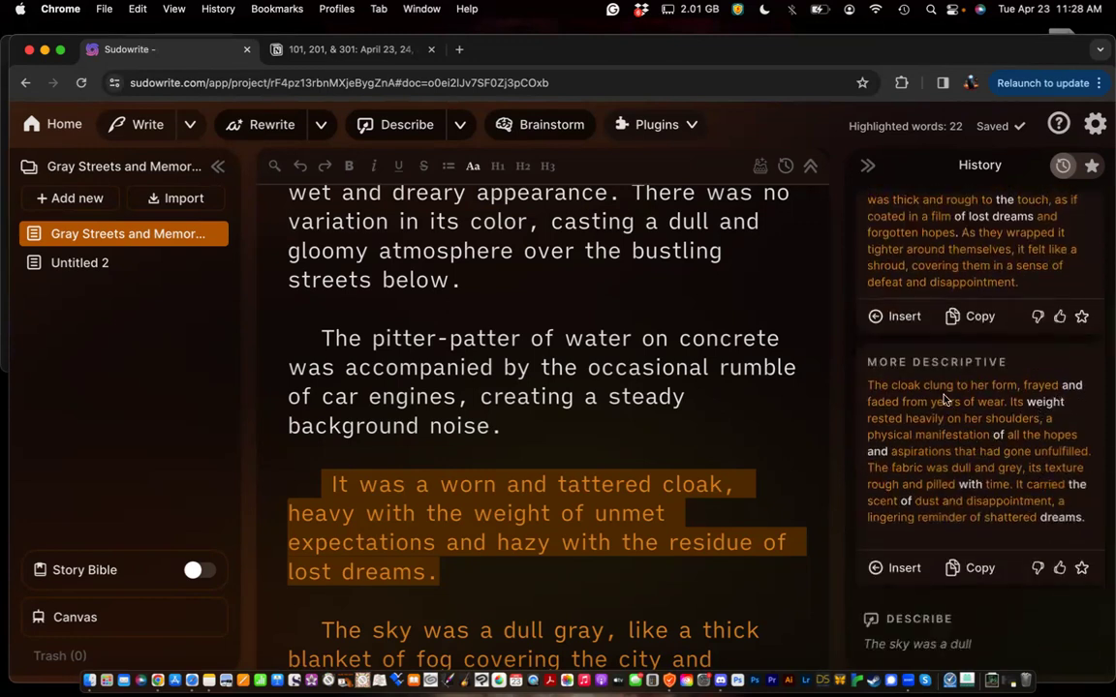
scroll(956, 536, "down", 2)
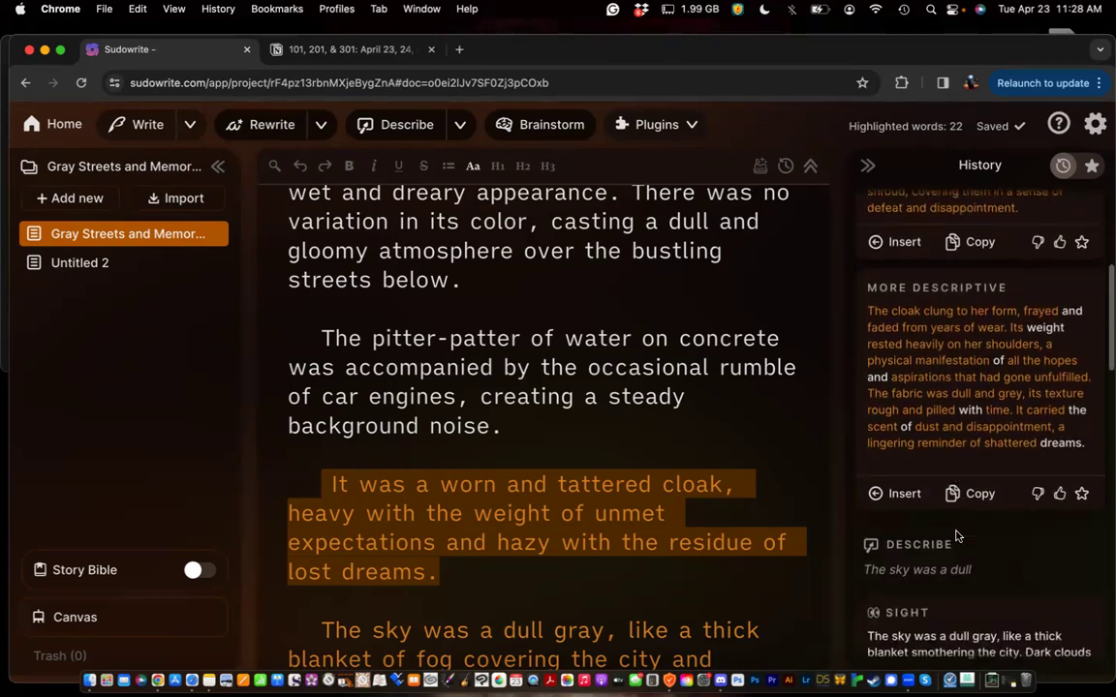
scroll(955, 535, "up", 1)
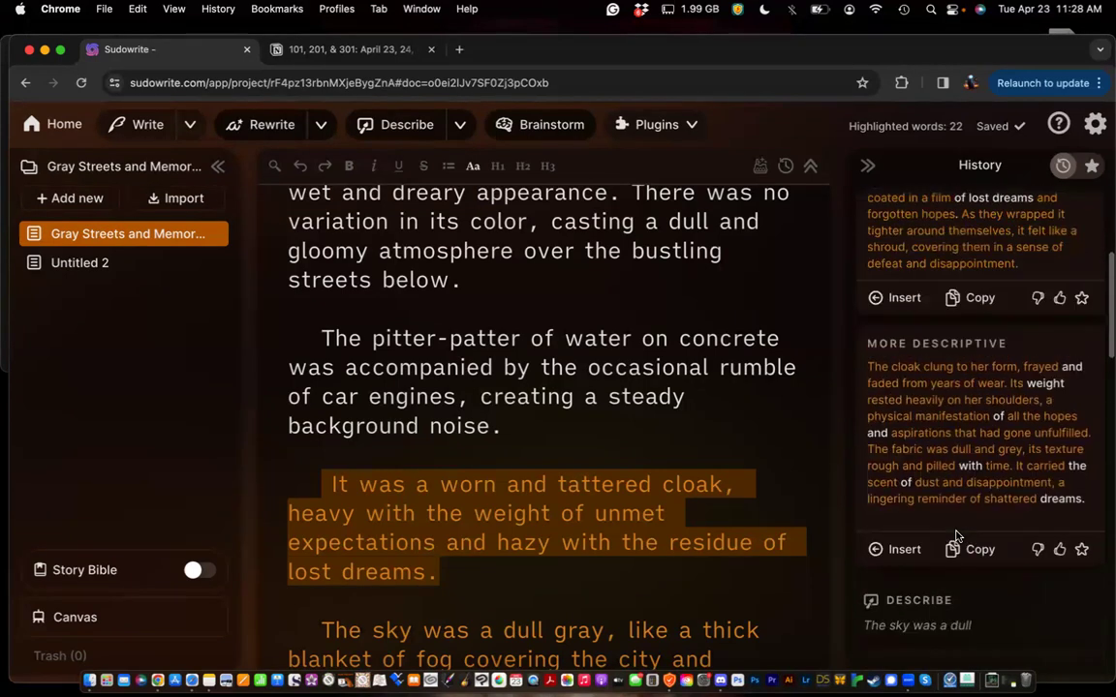
Review the account's recent activity to check the credits used by each tool, and return to the story
left_click(1094, 125)
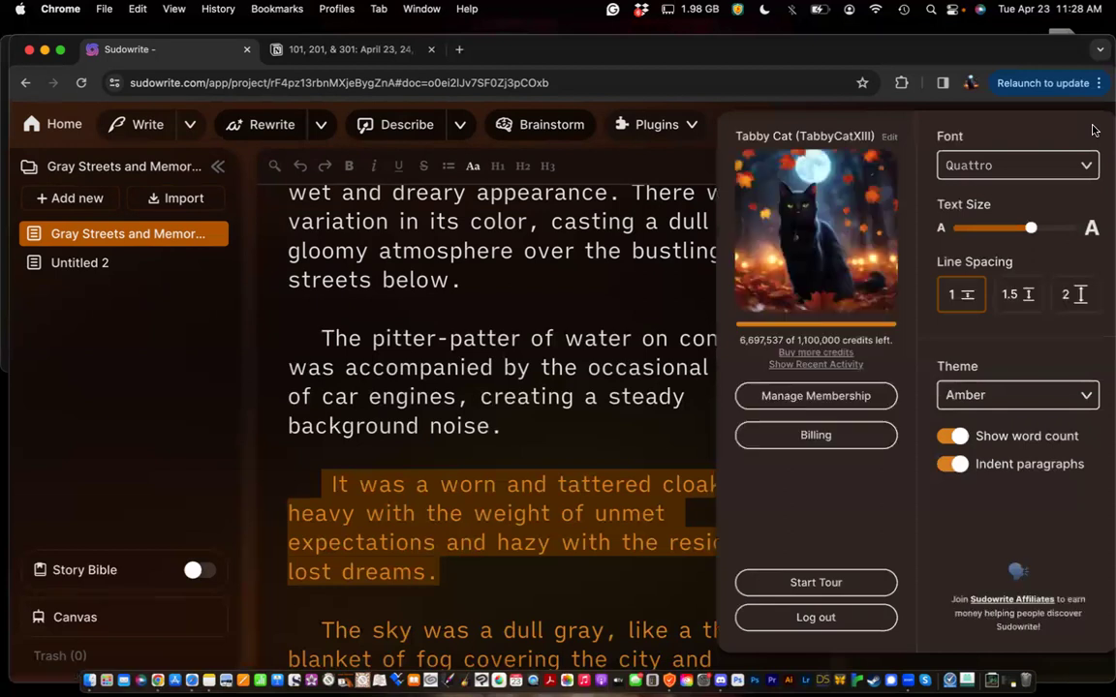
left_click(815, 364)
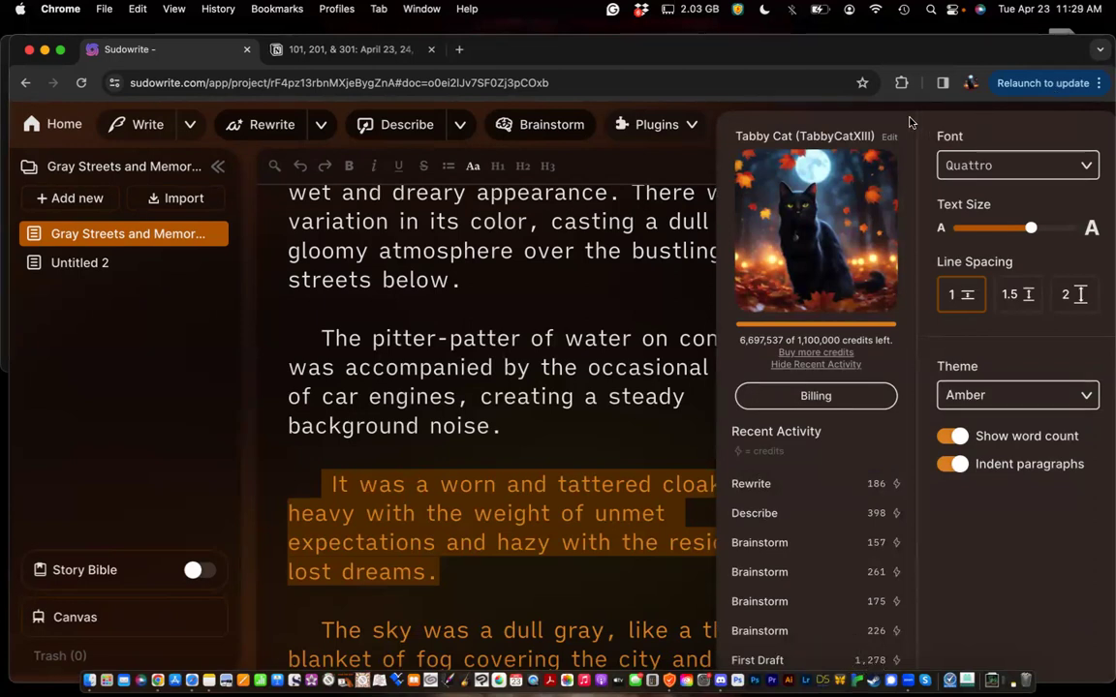
left_click(562, 142)
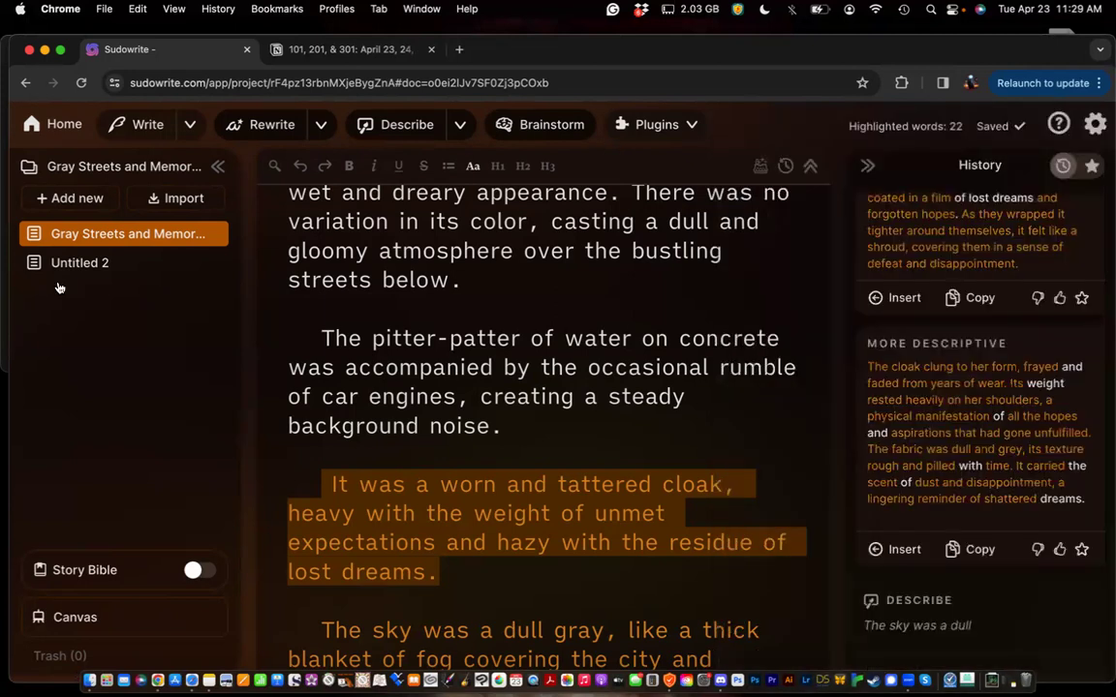
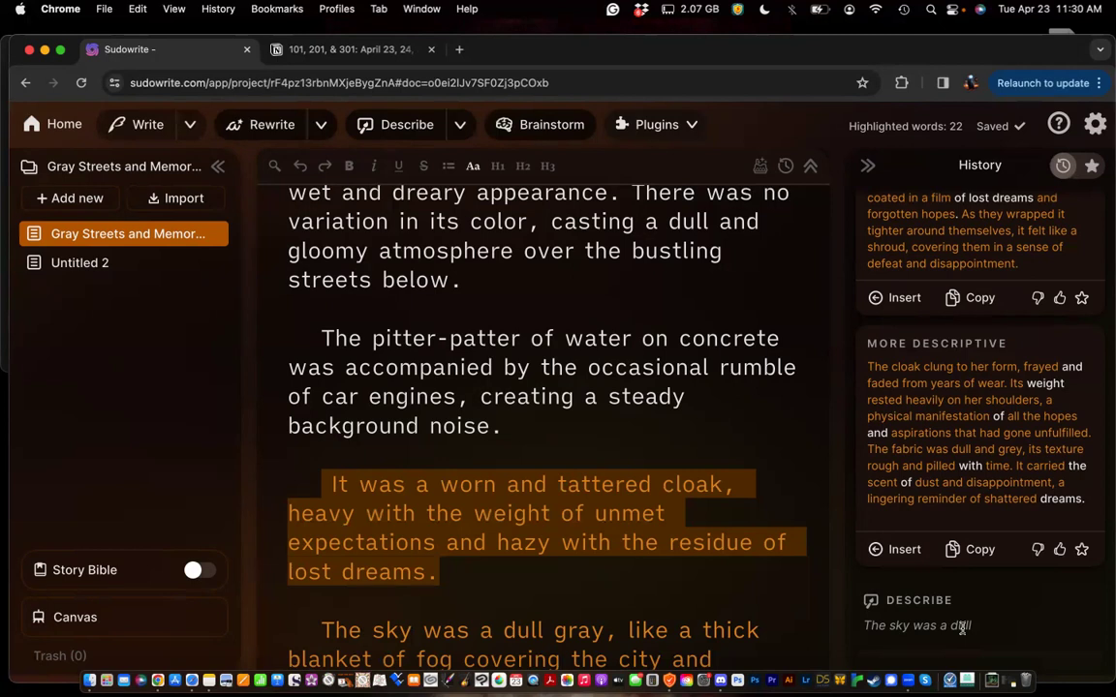
Check the credit balance in the account settings and set the Write prose mode to Most Accurate
left_click(1096, 125)
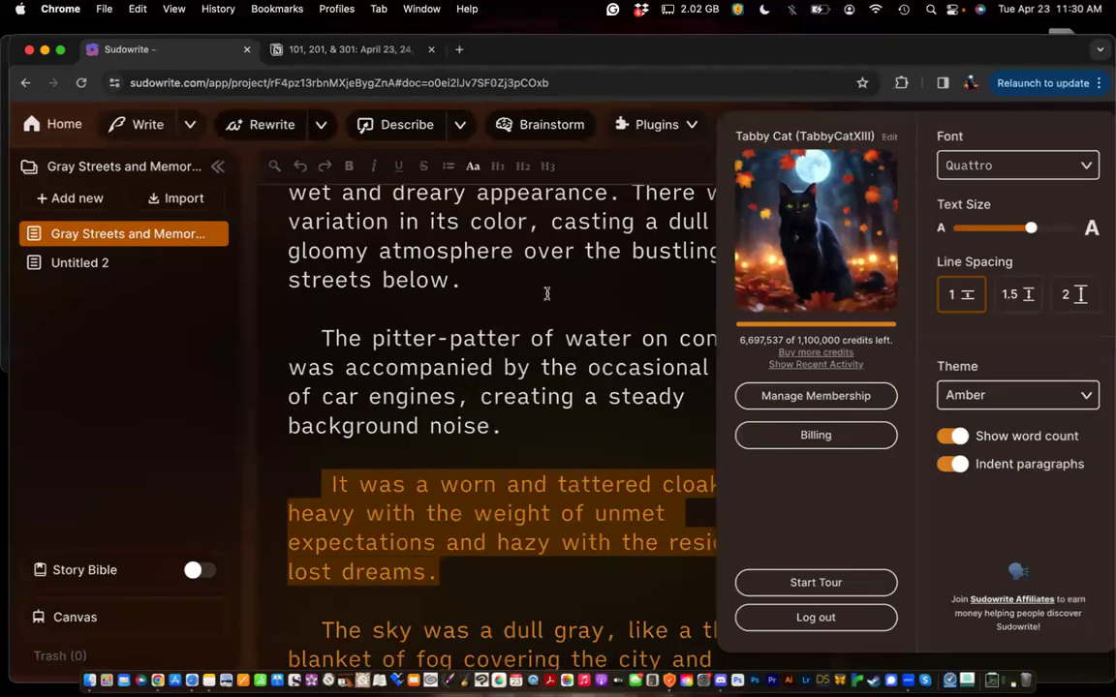
left_click(453, 234)
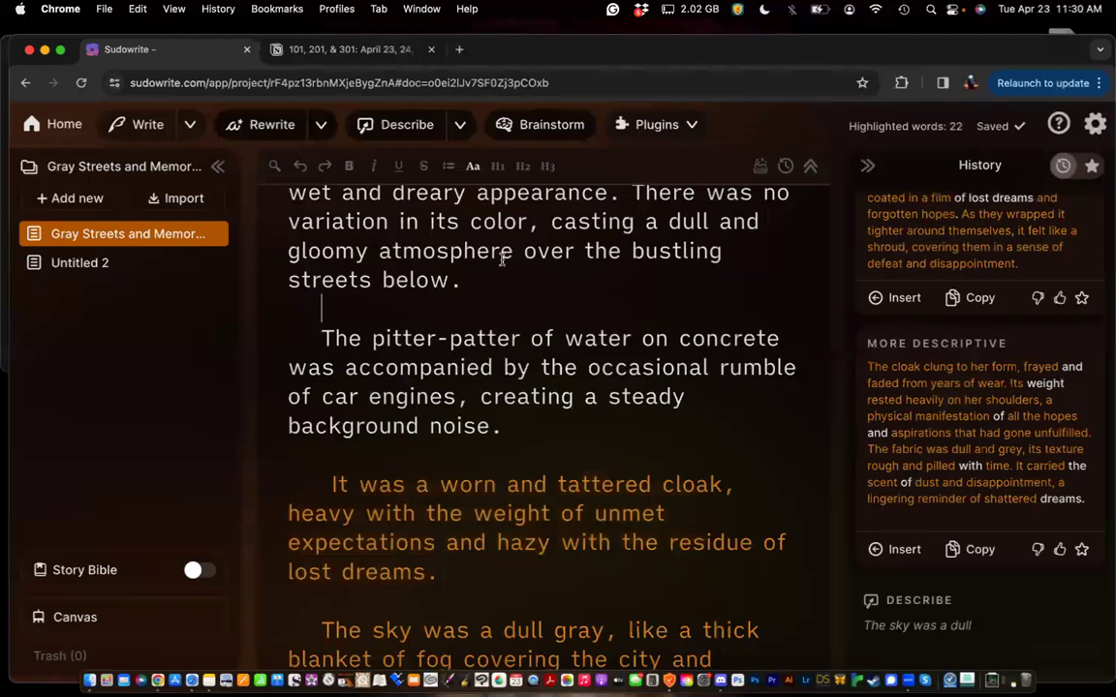
left_click(190, 125)
left_click(191, 362)
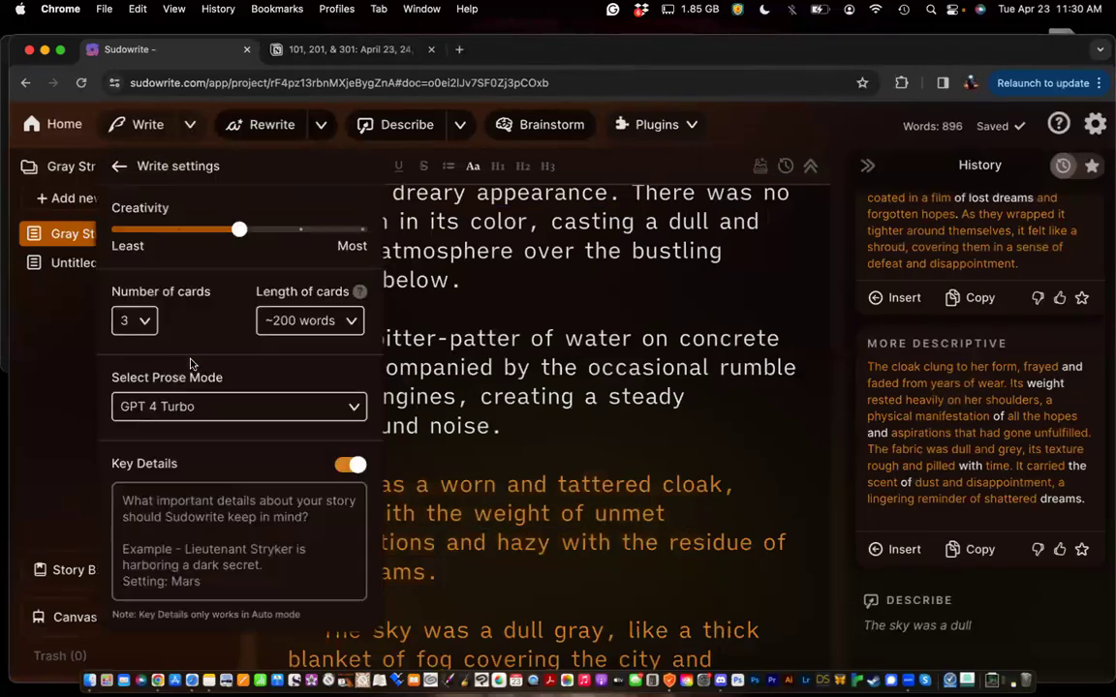
left_click(186, 407)
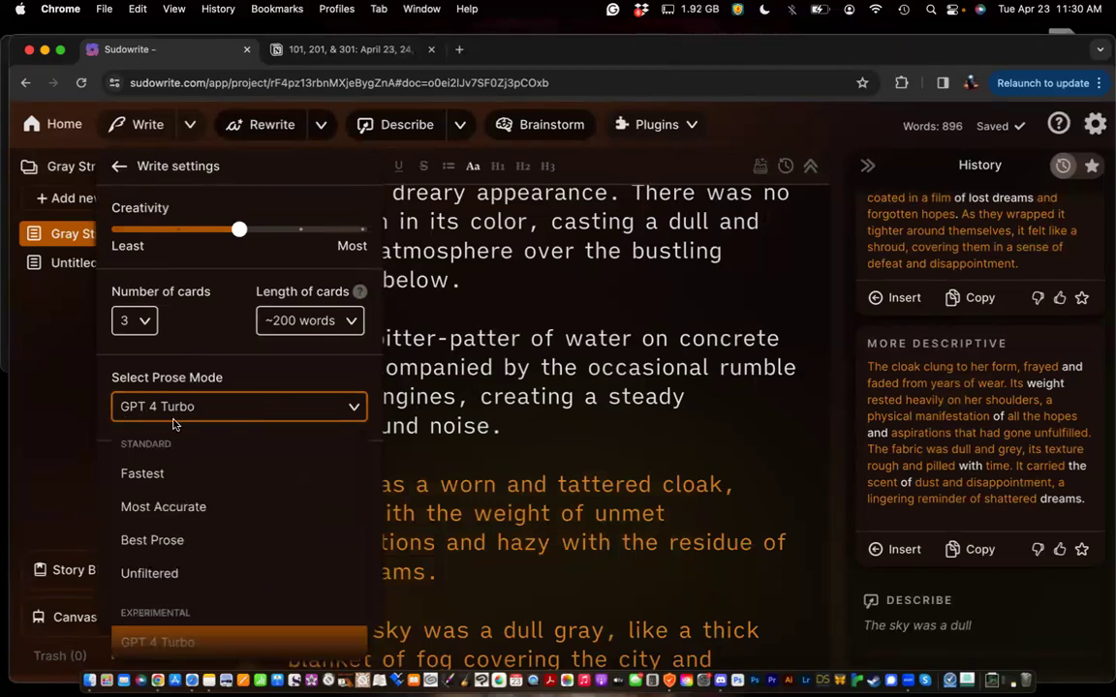
left_click(198, 510)
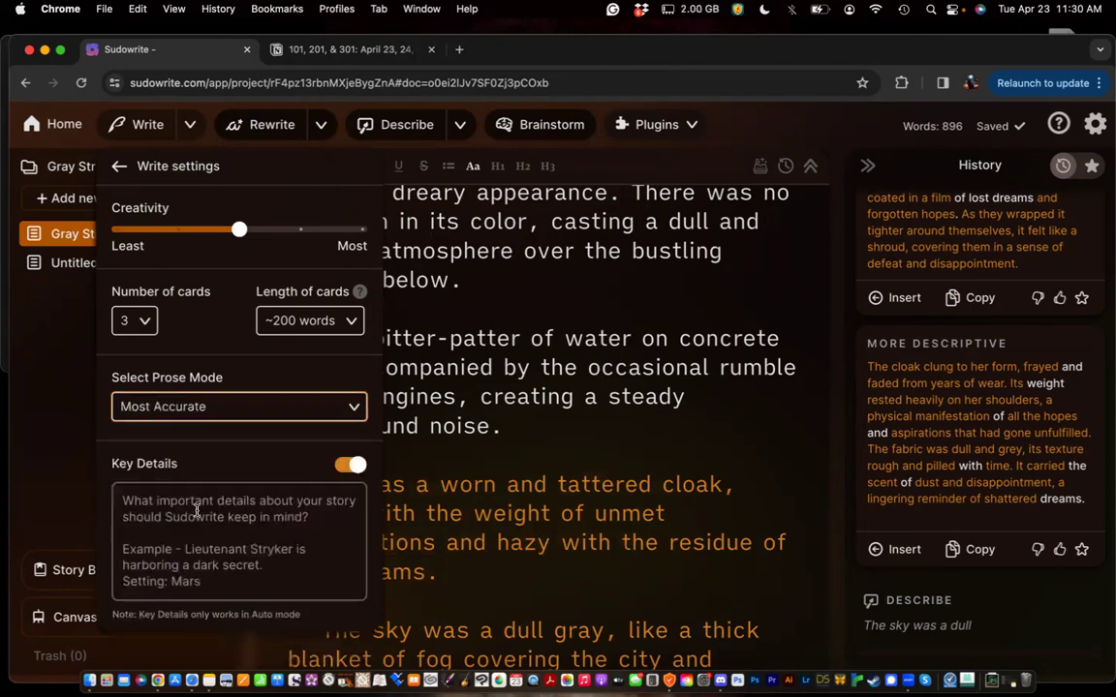
left_click(409, 489)
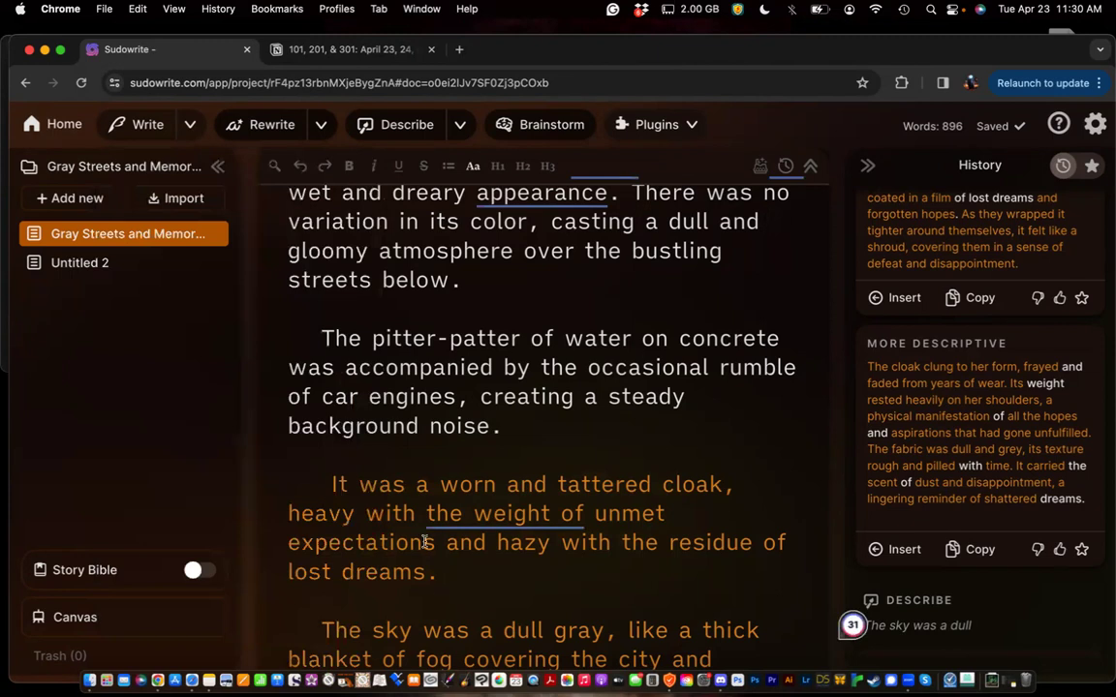
Run Describe on the worn and tattered cloak paragraph and check its credit cost in the account's recent activity
triple_click(329, 482)
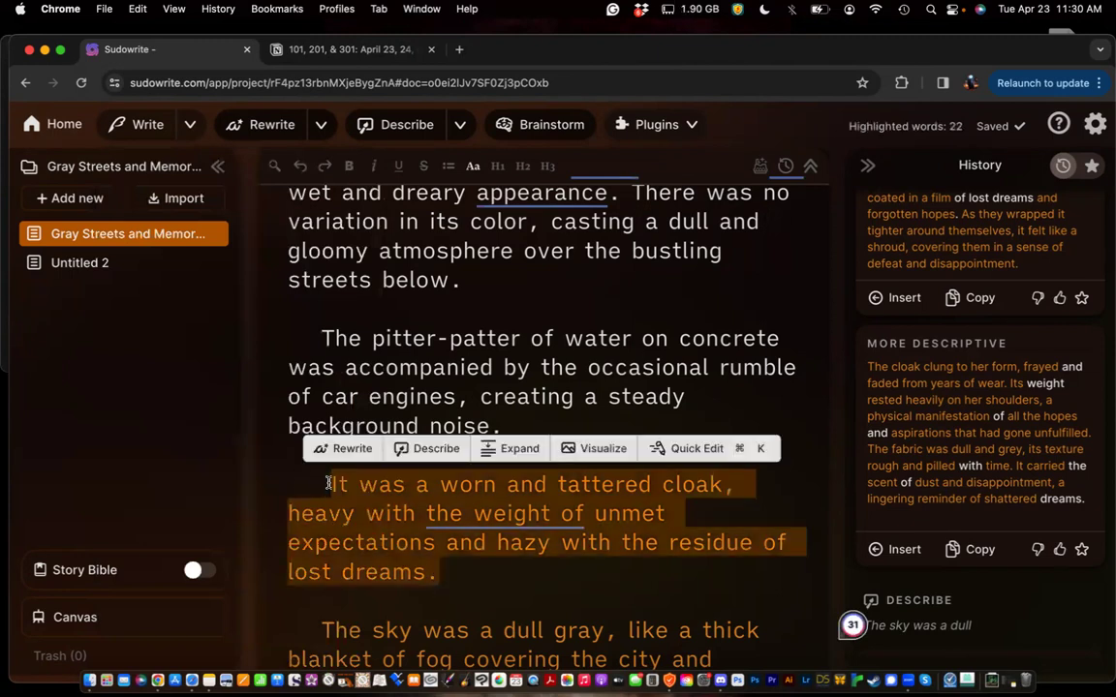
left_click(408, 127)
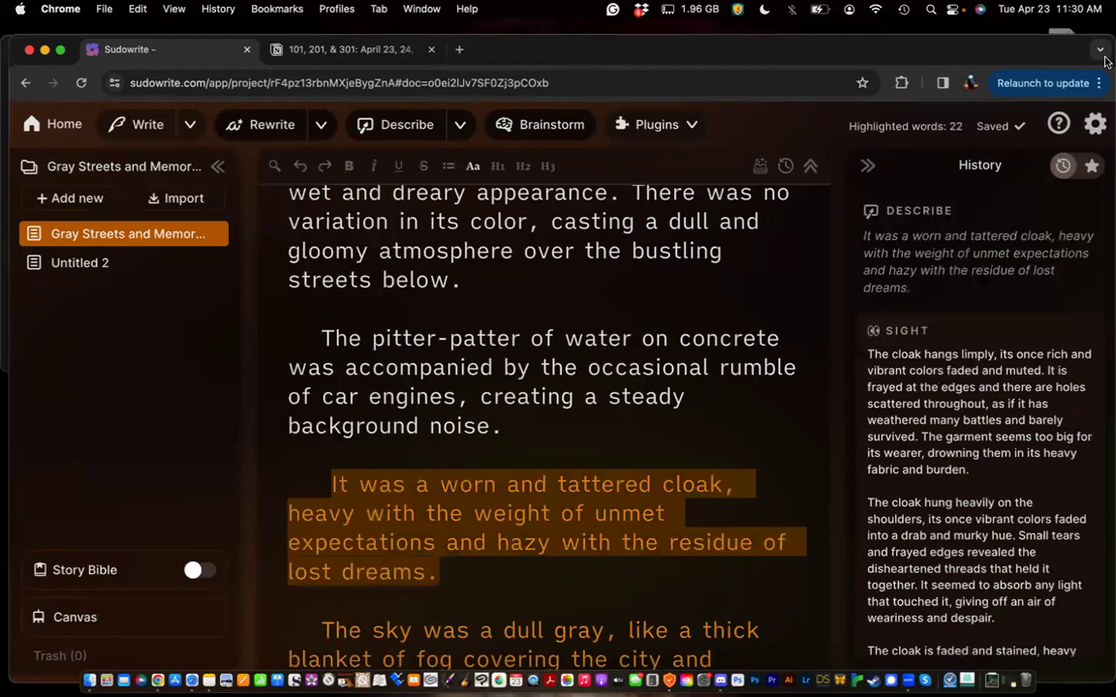
left_click(1097, 127)
left_click(825, 372)
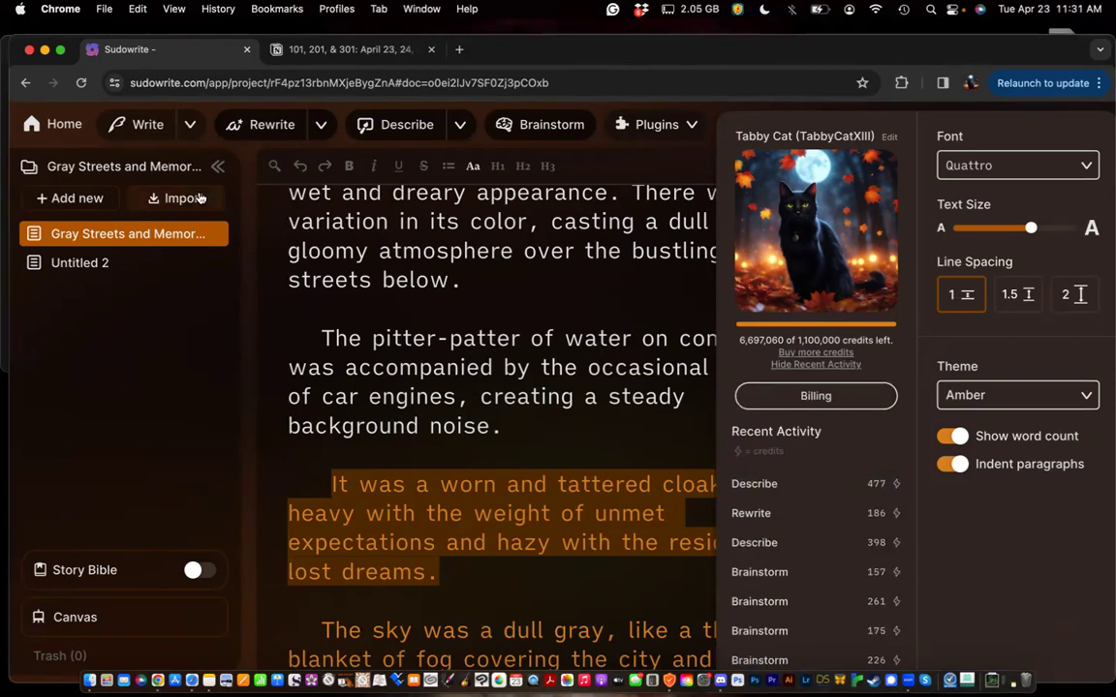
left_click(622, 145)
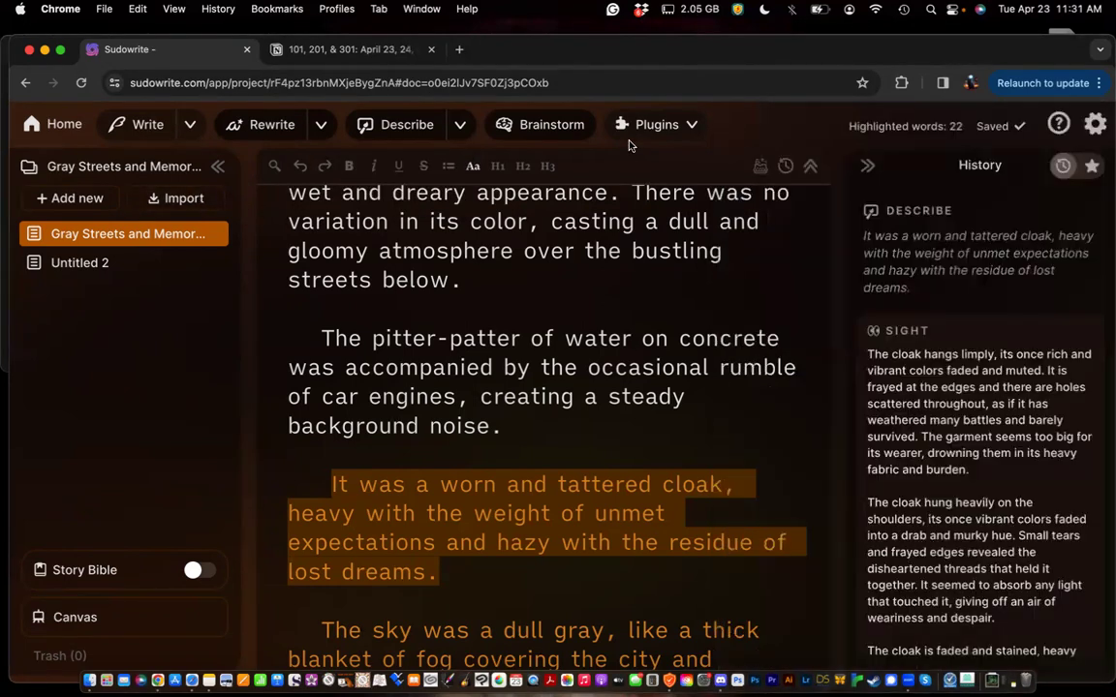
Examine the standard and experimental prose modes in the Write settings and the credit costs in recent activity
left_click(191, 125)
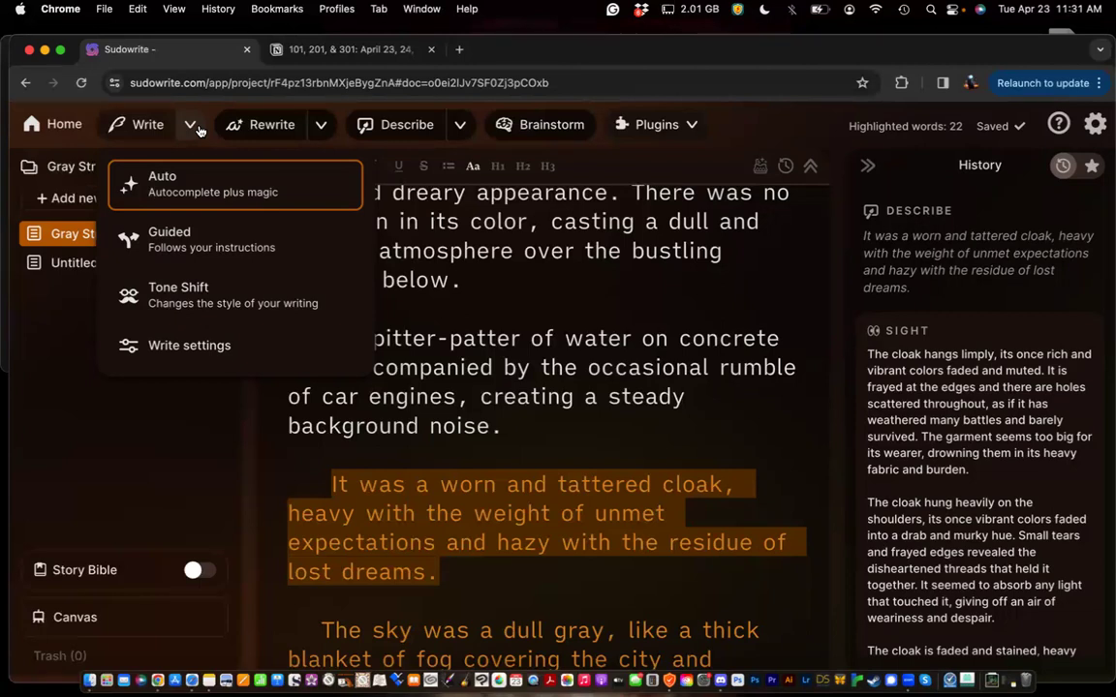
left_click(172, 337)
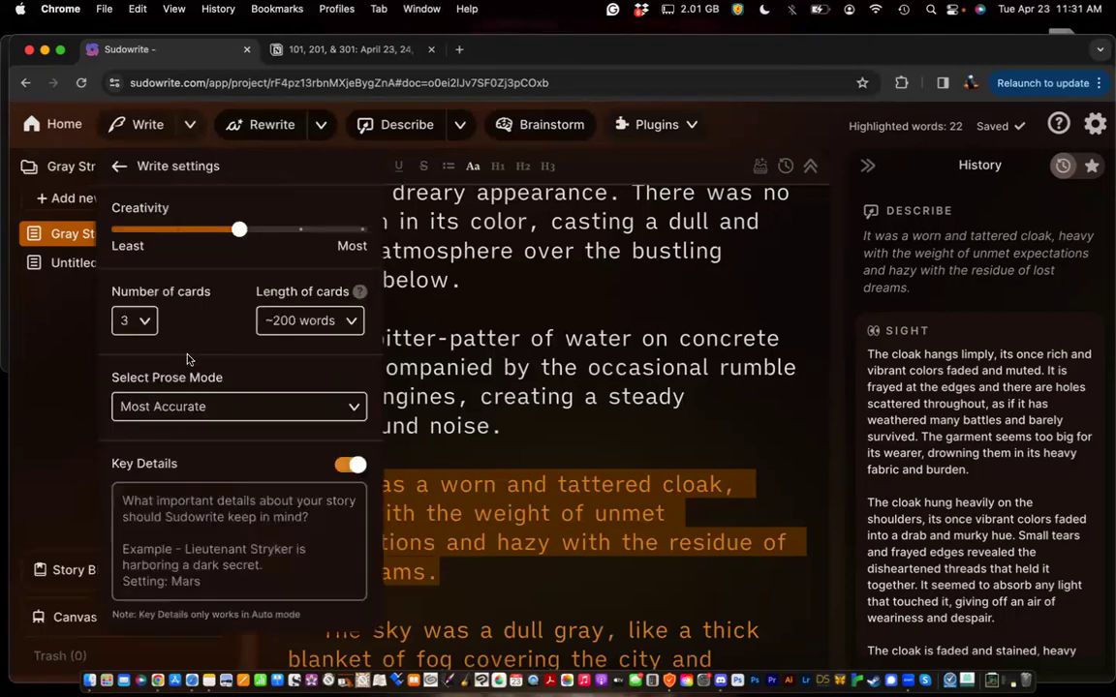
left_click(198, 408)
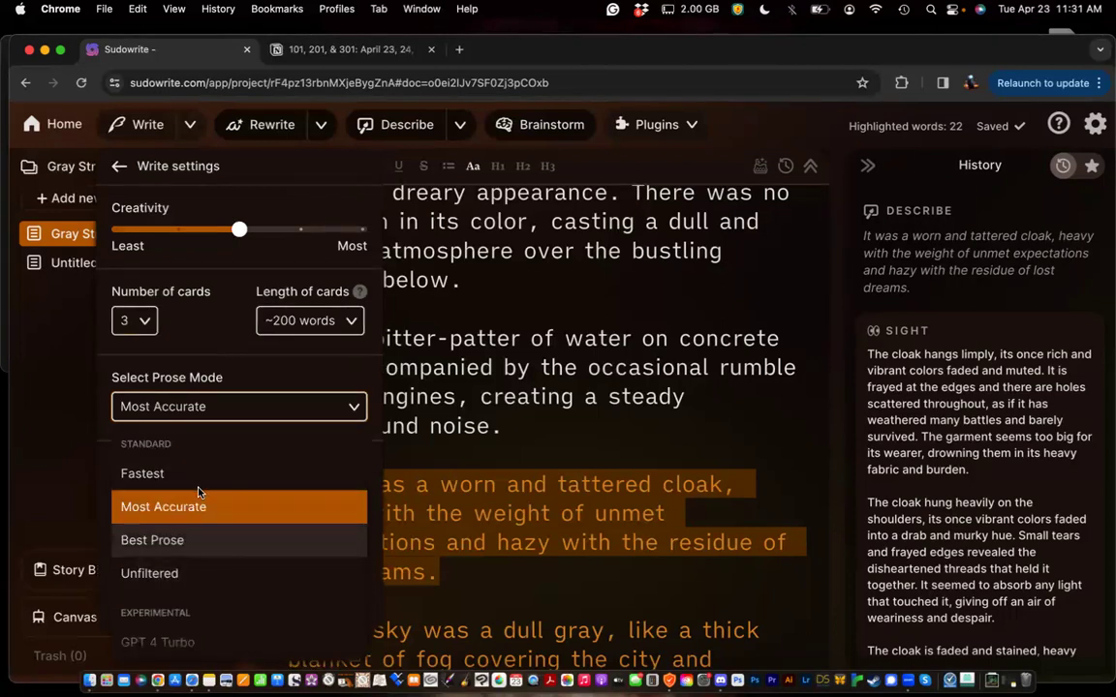
scroll(193, 594, "down", 4)
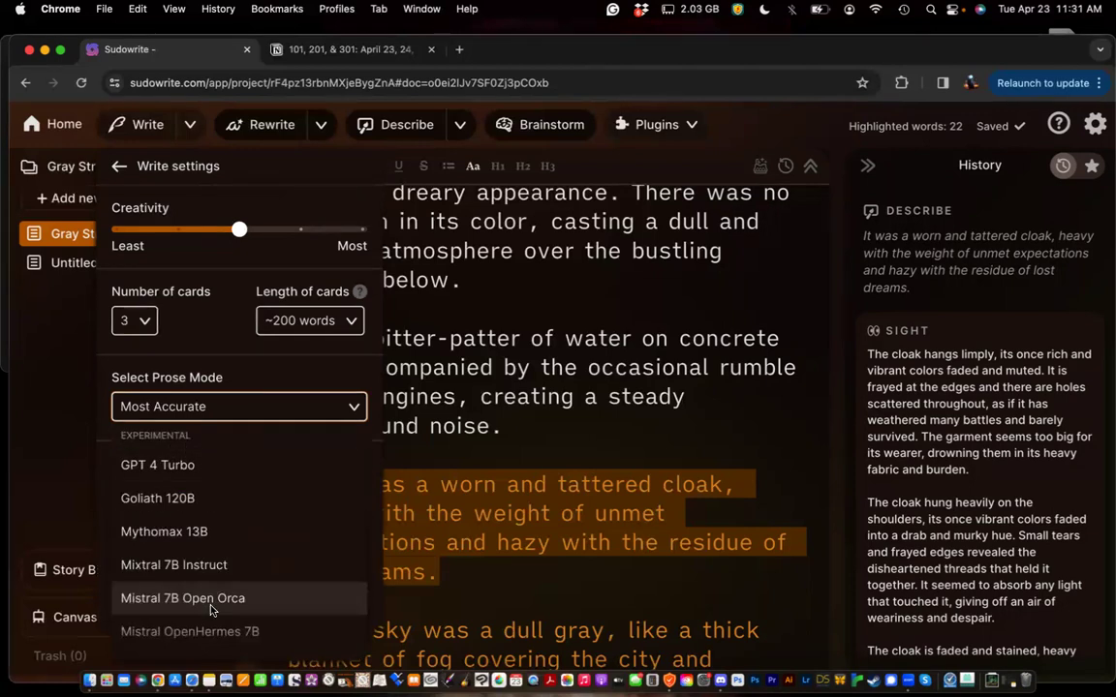
scroll(298, 586, "down", 3)
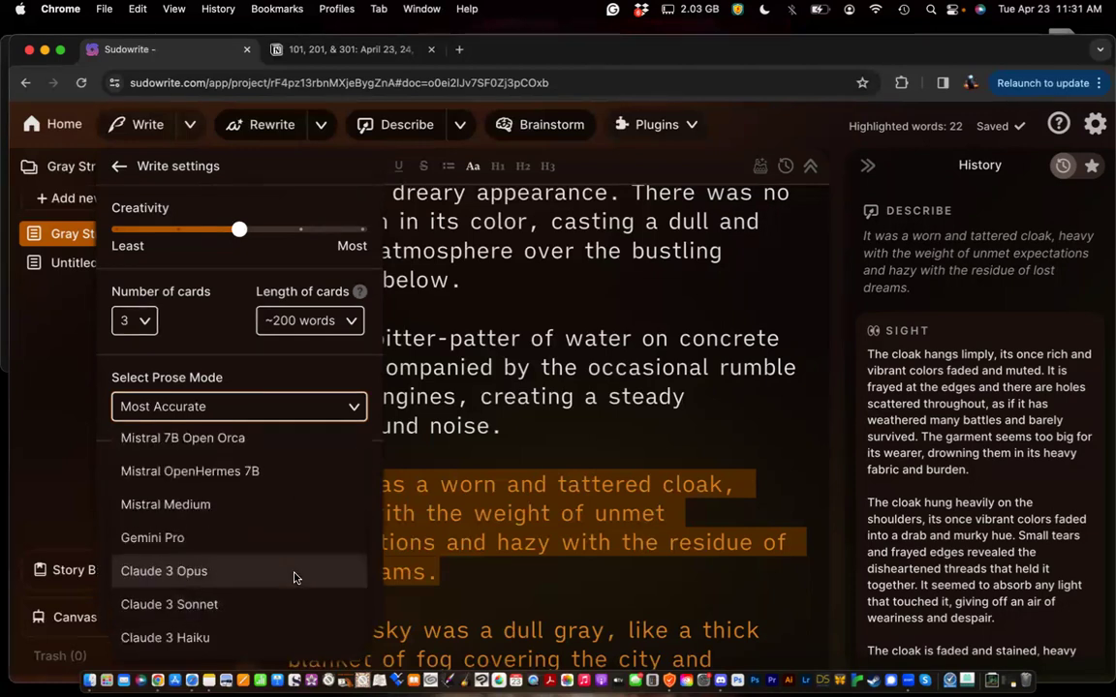
scroll(296, 578, "up", 1)
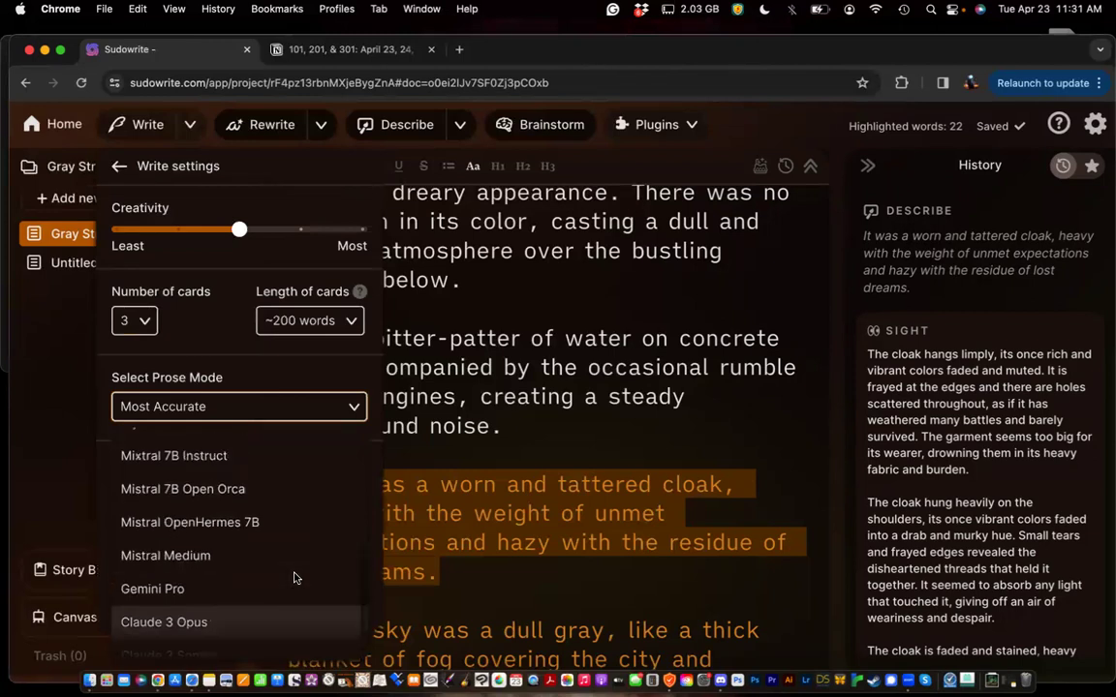
scroll(295, 579, "up", 3)
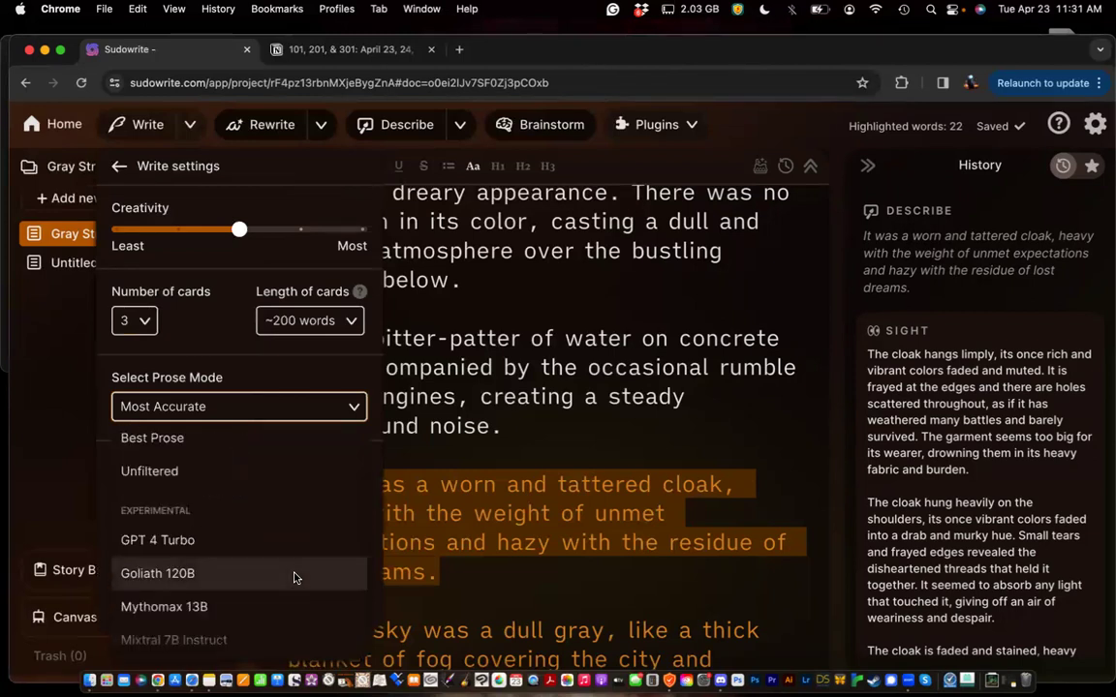
scroll(295, 578, "up", 2)
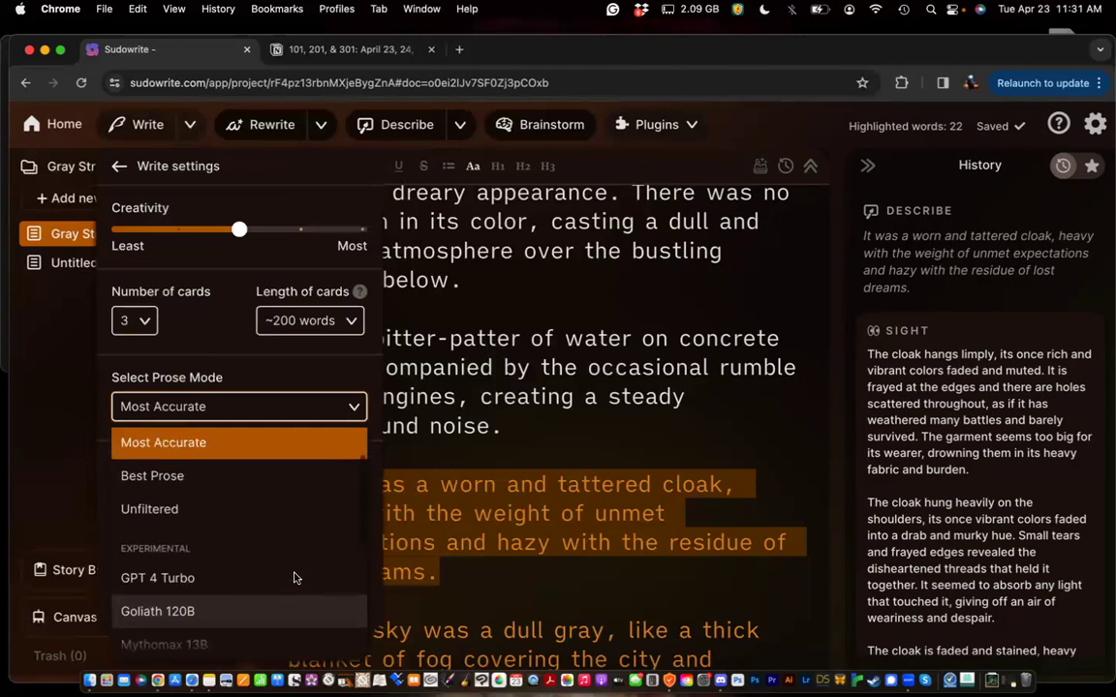
scroll(283, 576, "down", 3)
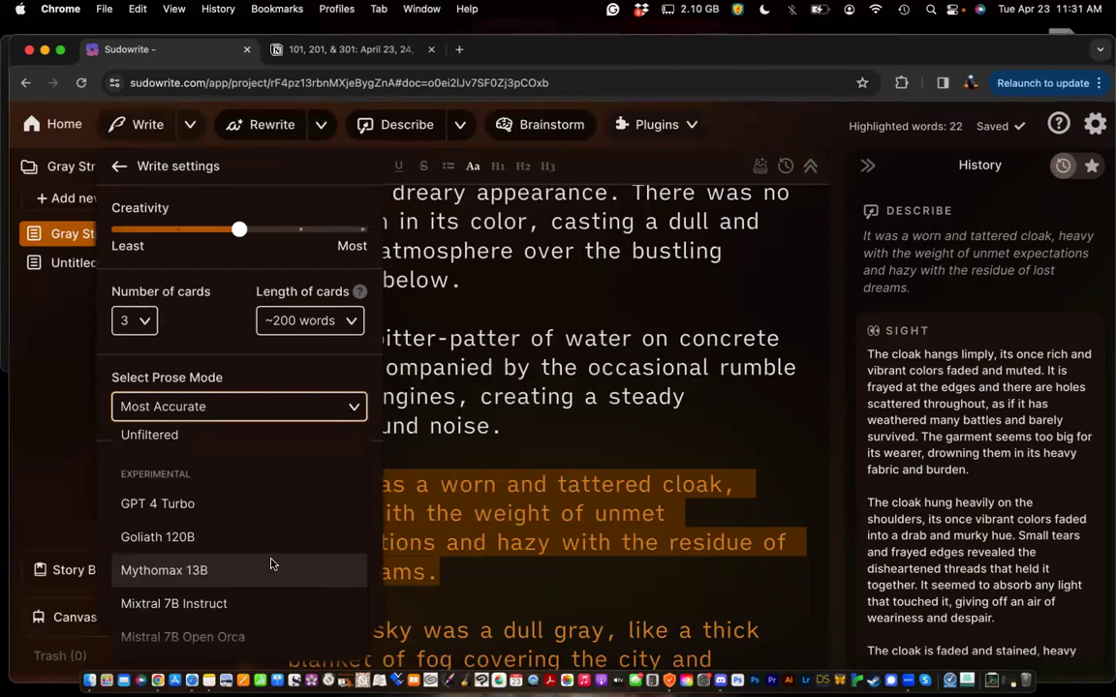
scroll(271, 565, "up", 3)
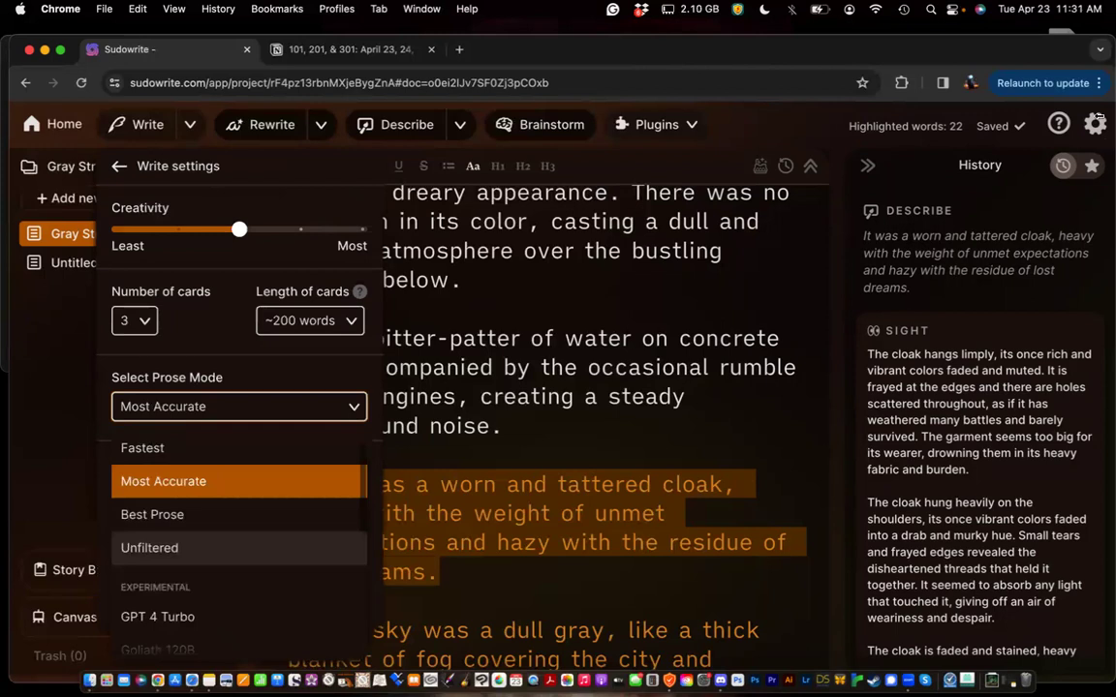
left_click(1095, 123)
left_click(841, 365)
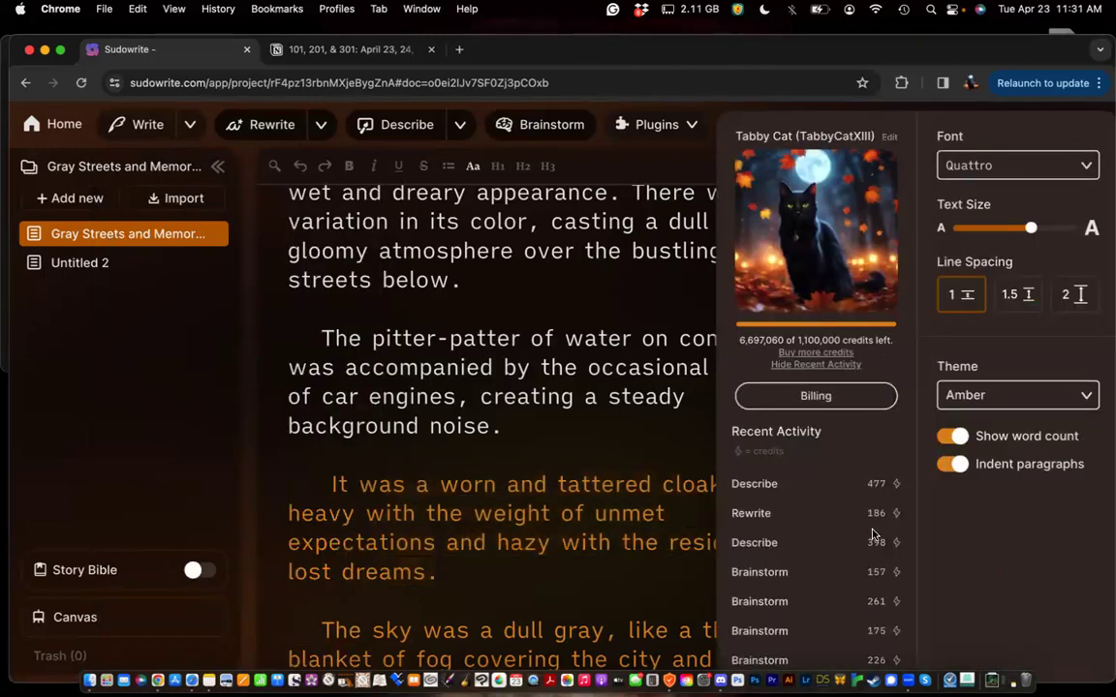
Set the prose mode in the Write settings to Fastest
left_click(191, 124)
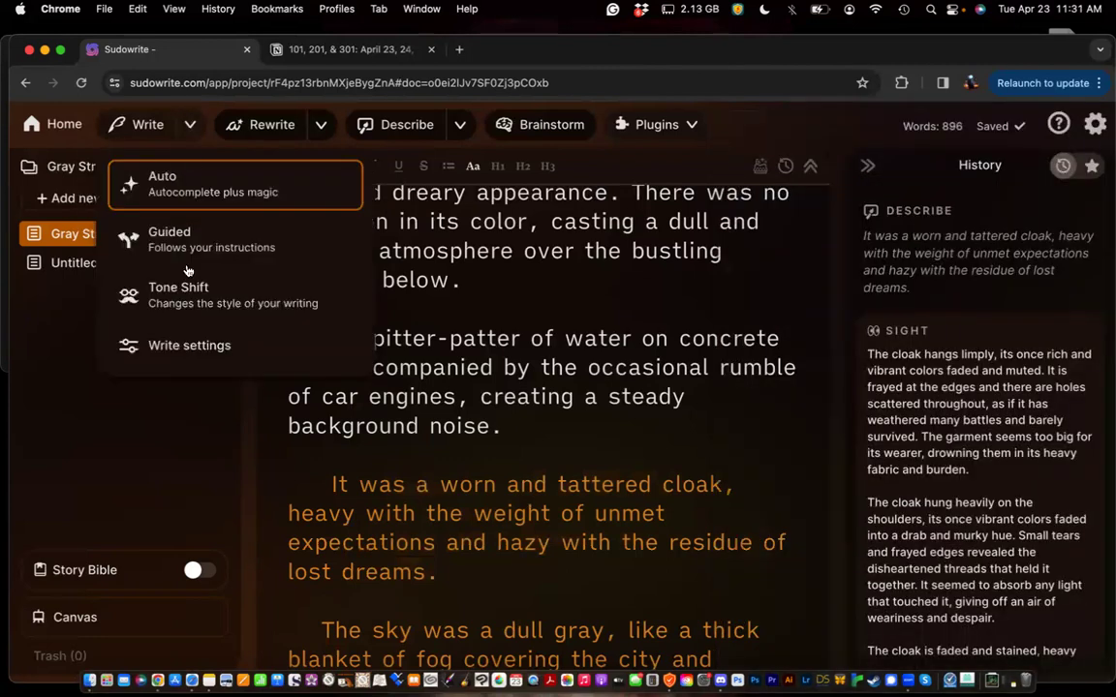
left_click(183, 346)
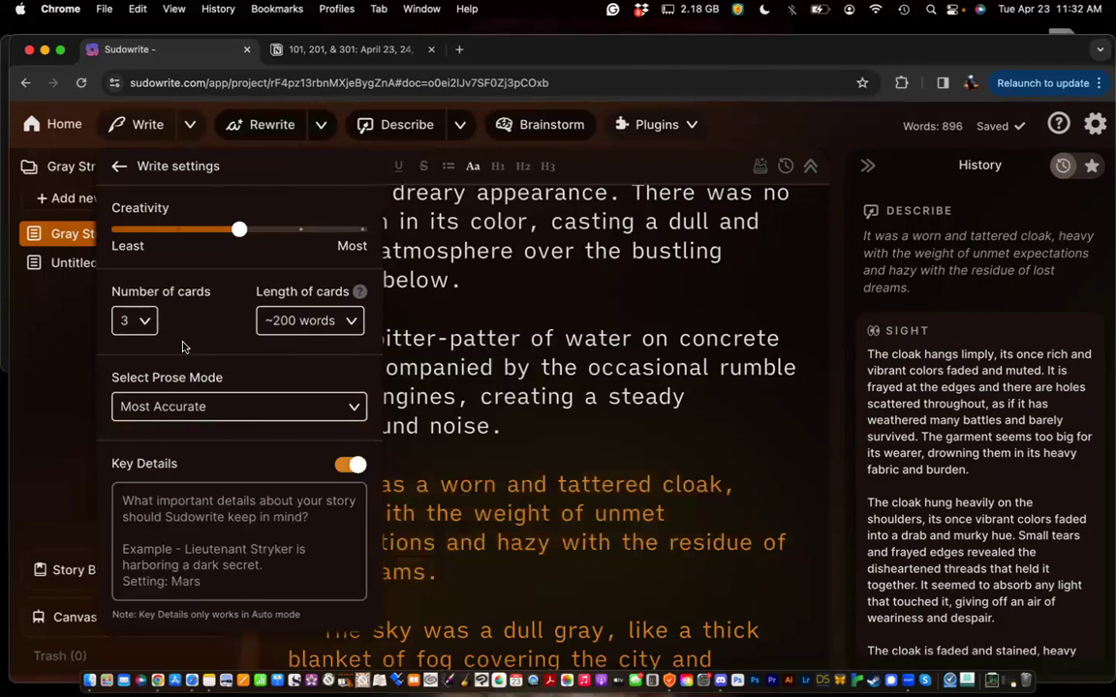
left_click(350, 408)
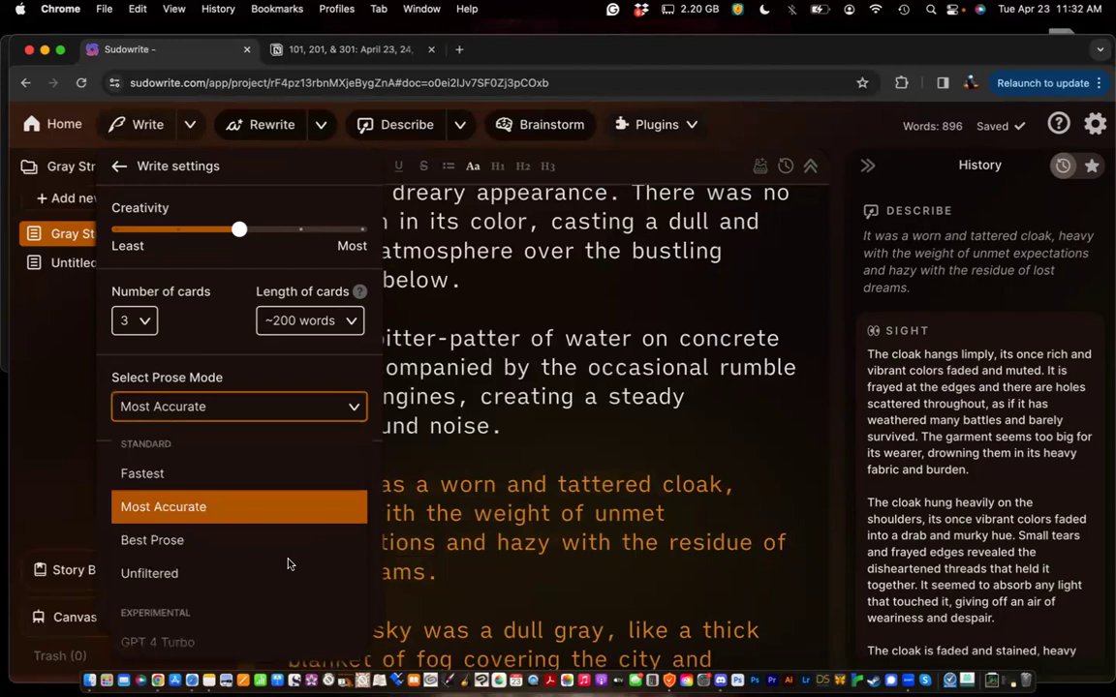
scroll(287, 564, "down", 3)
scroll(287, 564, "down", 3)
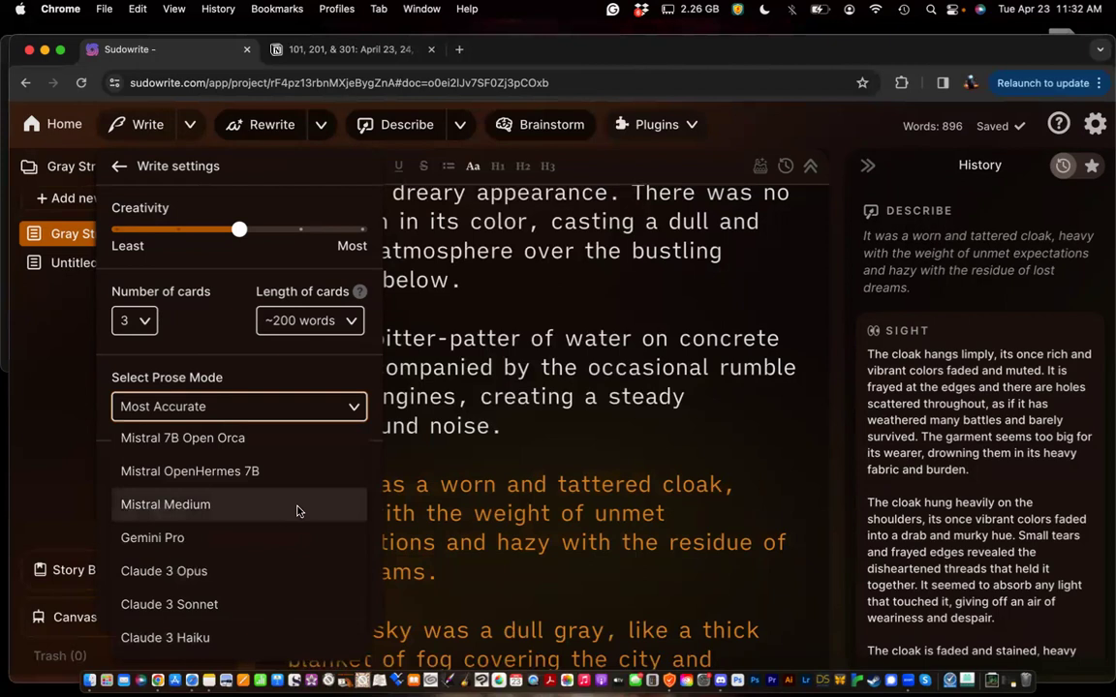
scroll(297, 511, "up", 2)
scroll(297, 512, "up", 5)
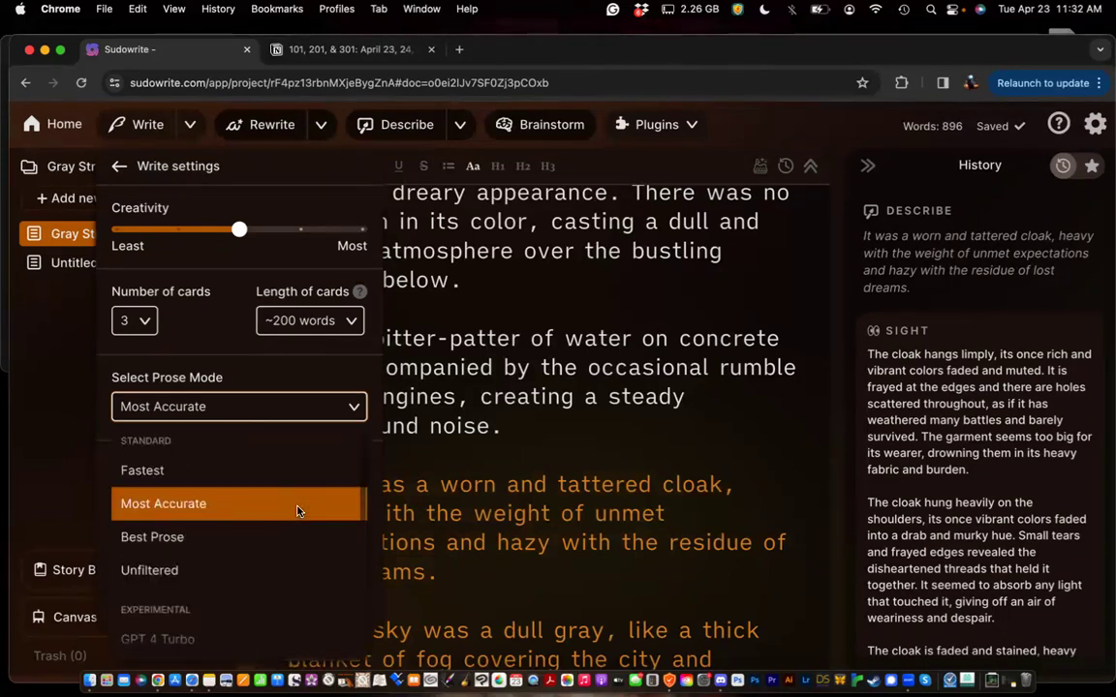
scroll(297, 511, "down", 2)
scroll(297, 511, "down", 3)
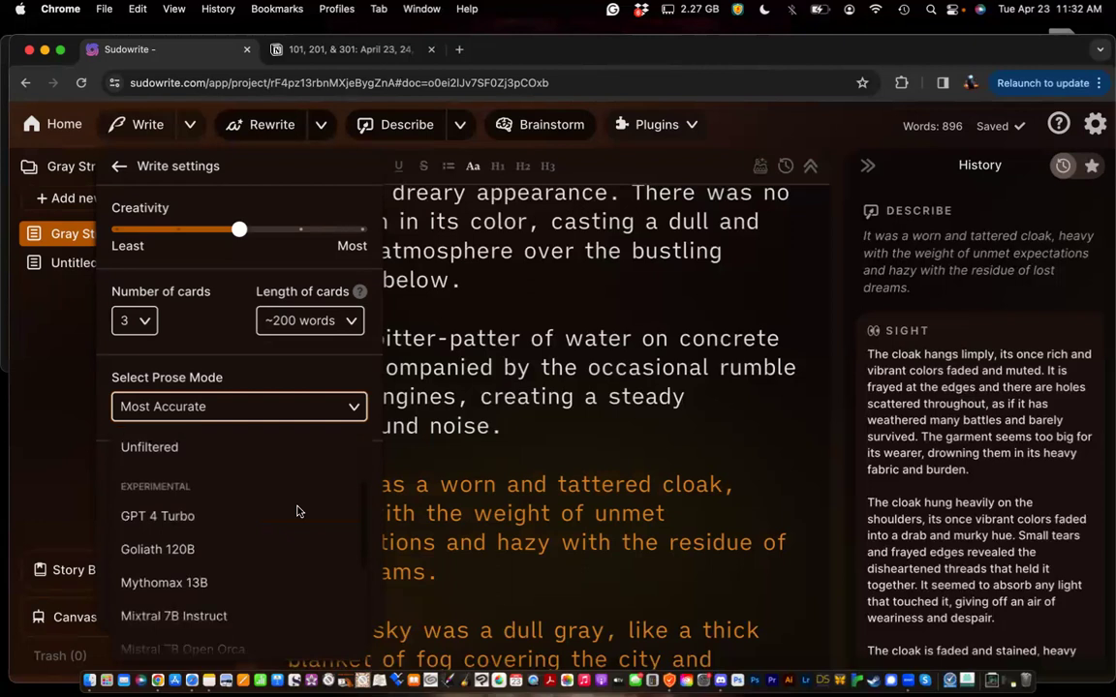
scroll(297, 511, "up", 3)
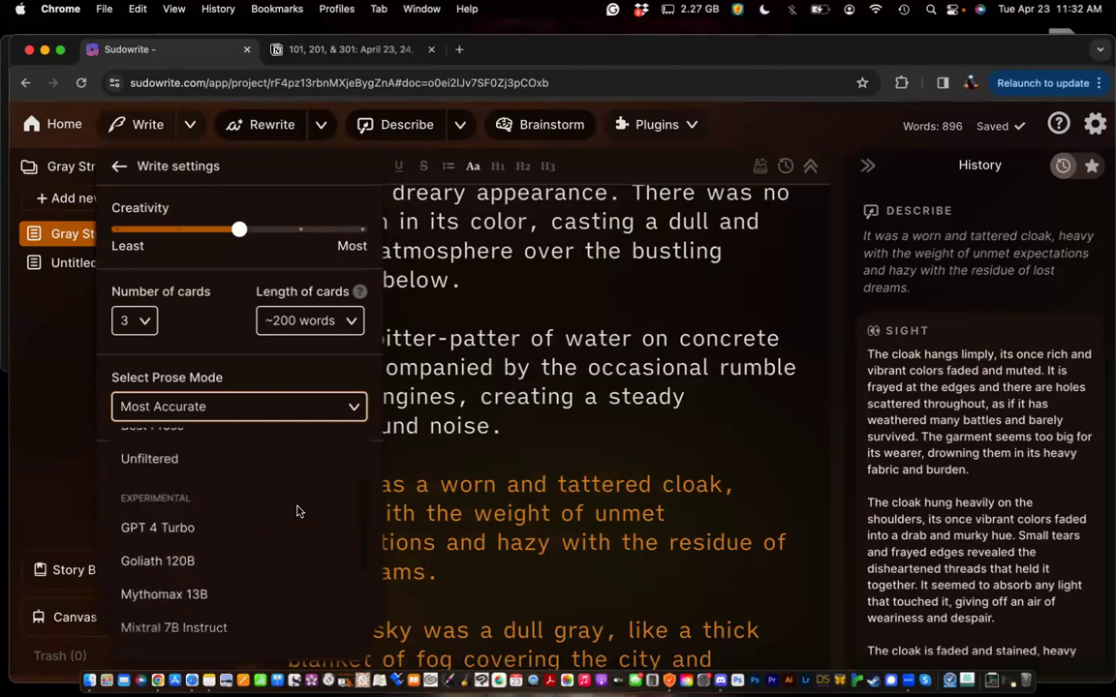
scroll(297, 511, "up", 3)
left_click(194, 462)
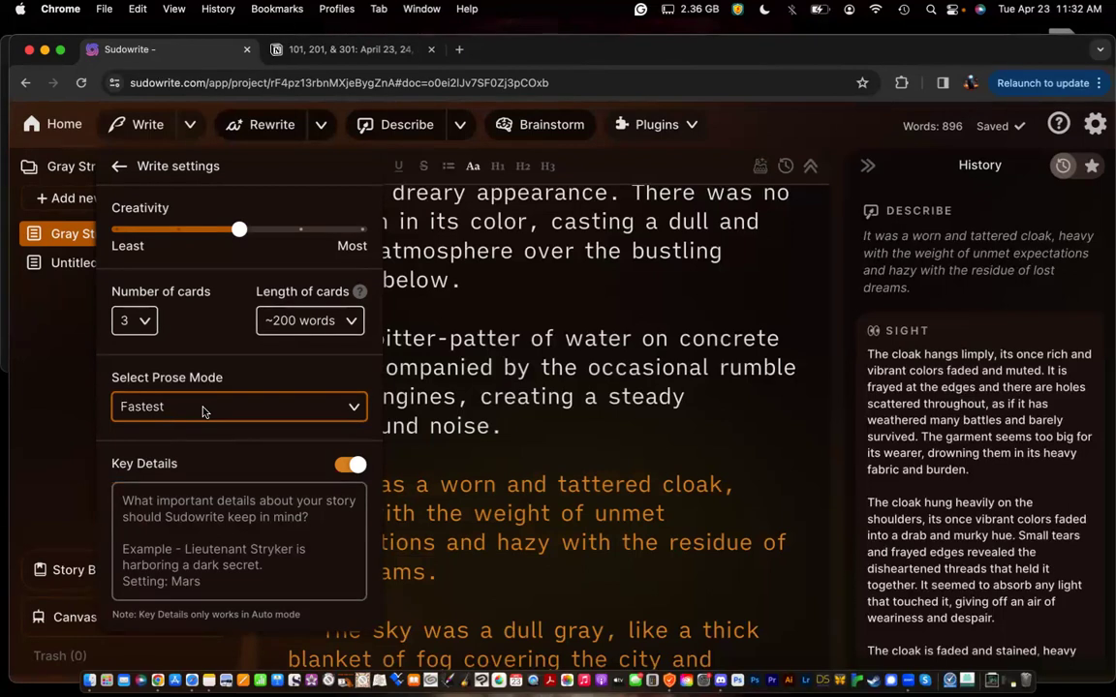
left_click(569, 303)
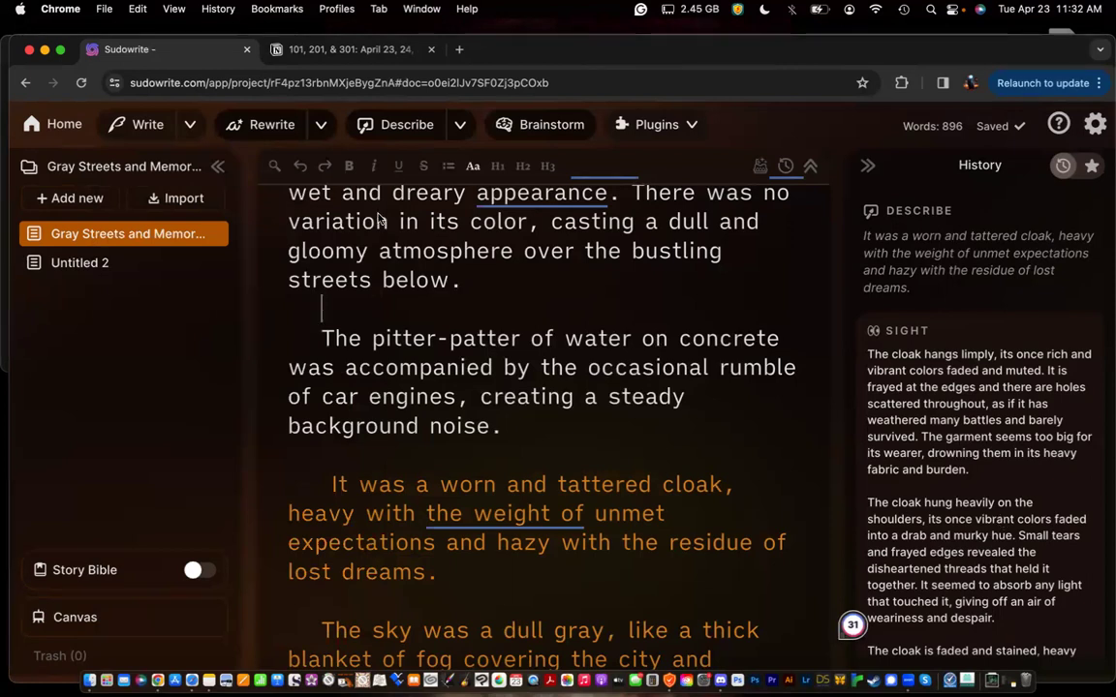
Examine the number-of-cards options available for Rewrite
left_click(320, 125)
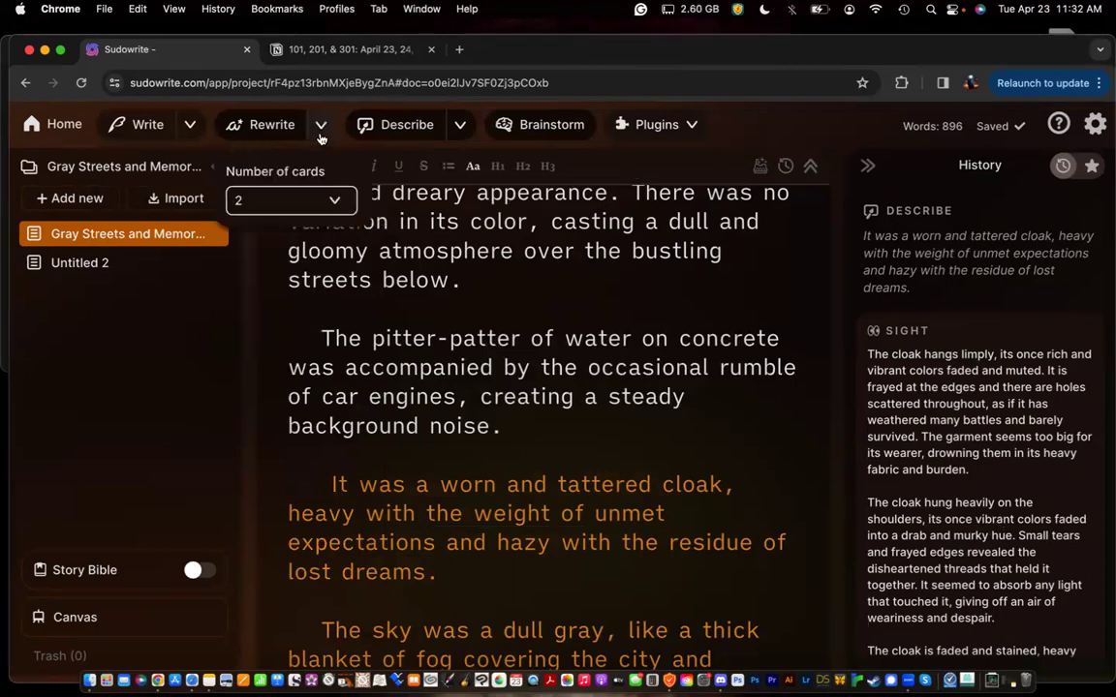
left_click(319, 123)
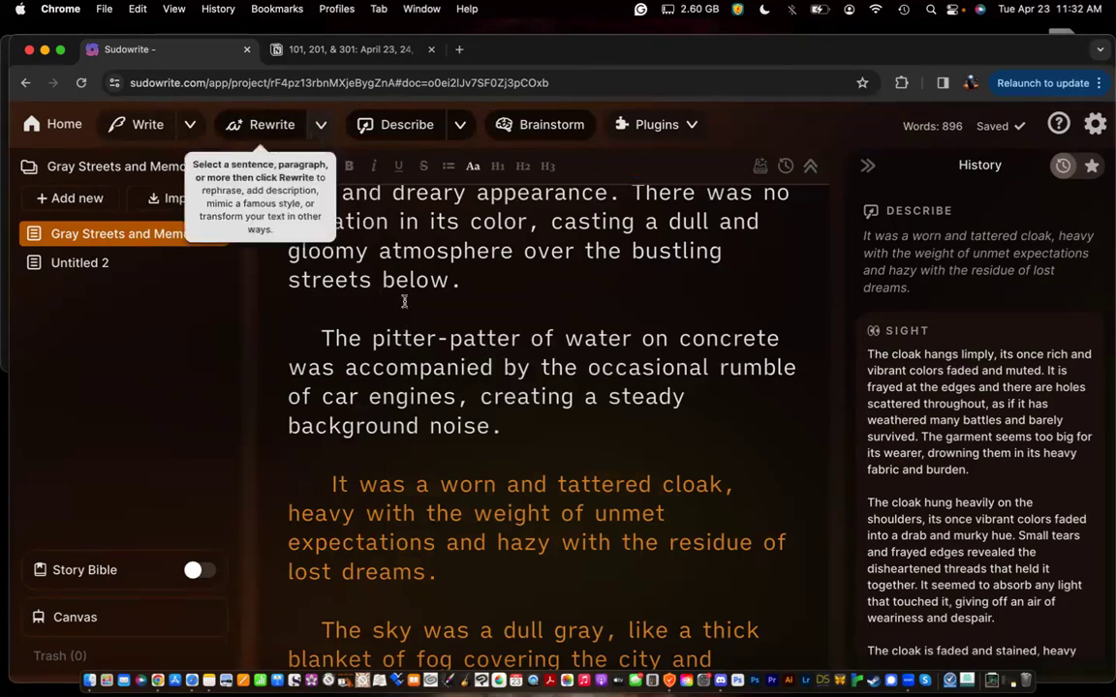
left_click(318, 124)
left_click(334, 201)
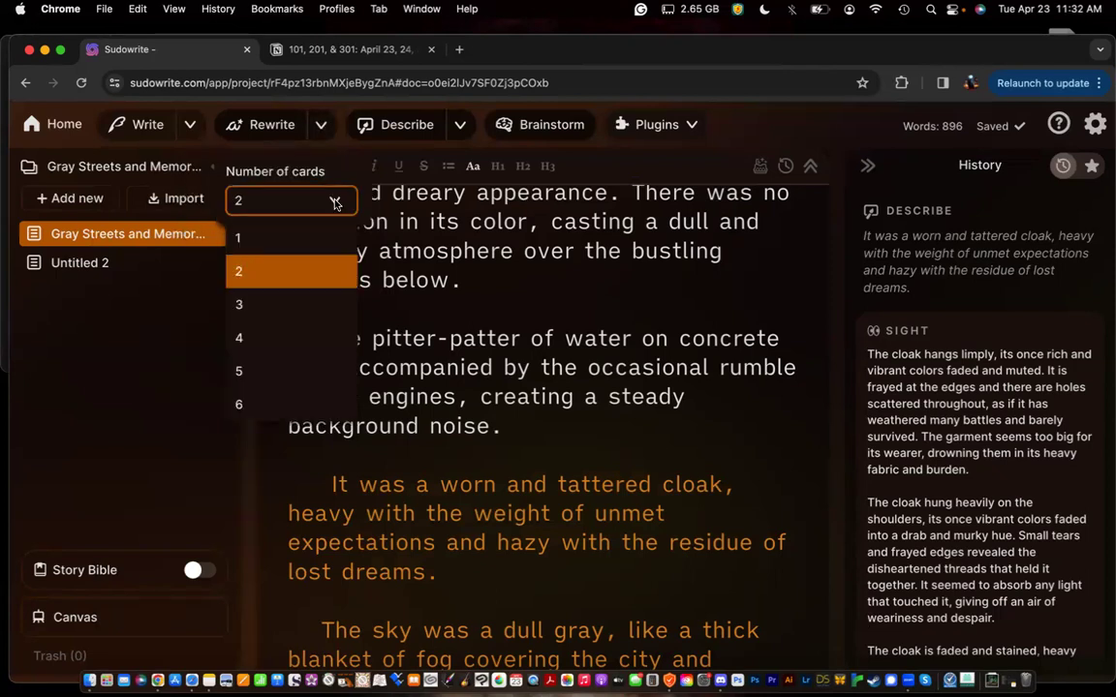
left_click(320, 126)
left_click(322, 127)
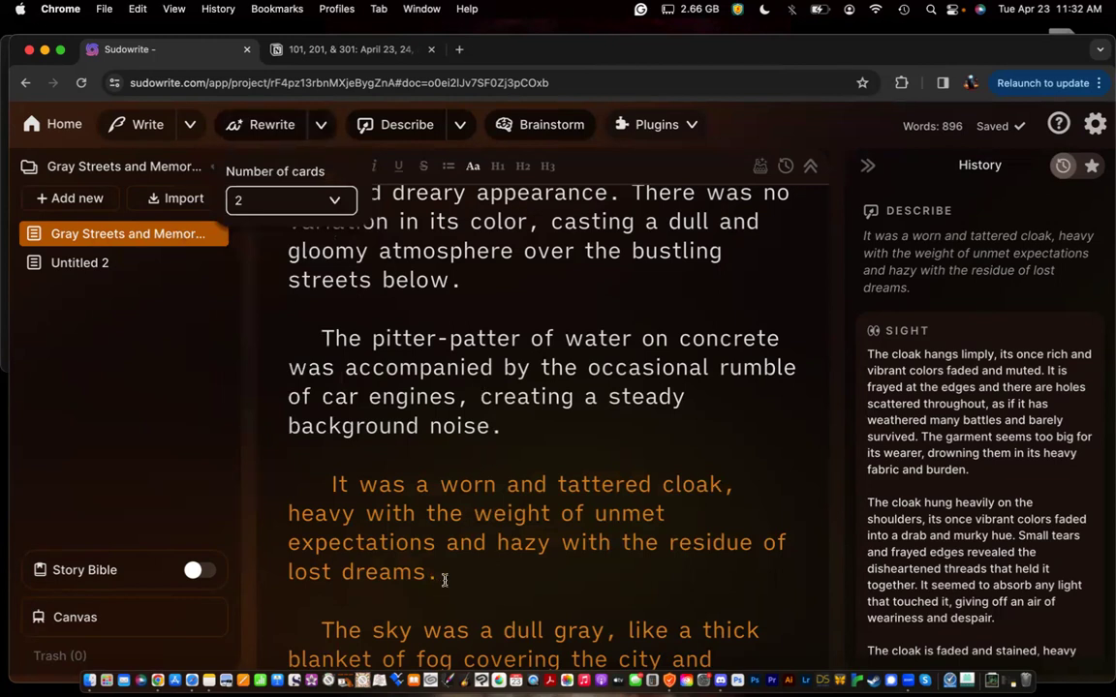
Run Expand on the paragraph about the pitter-patter of water on concrete
triple_click(331, 484)
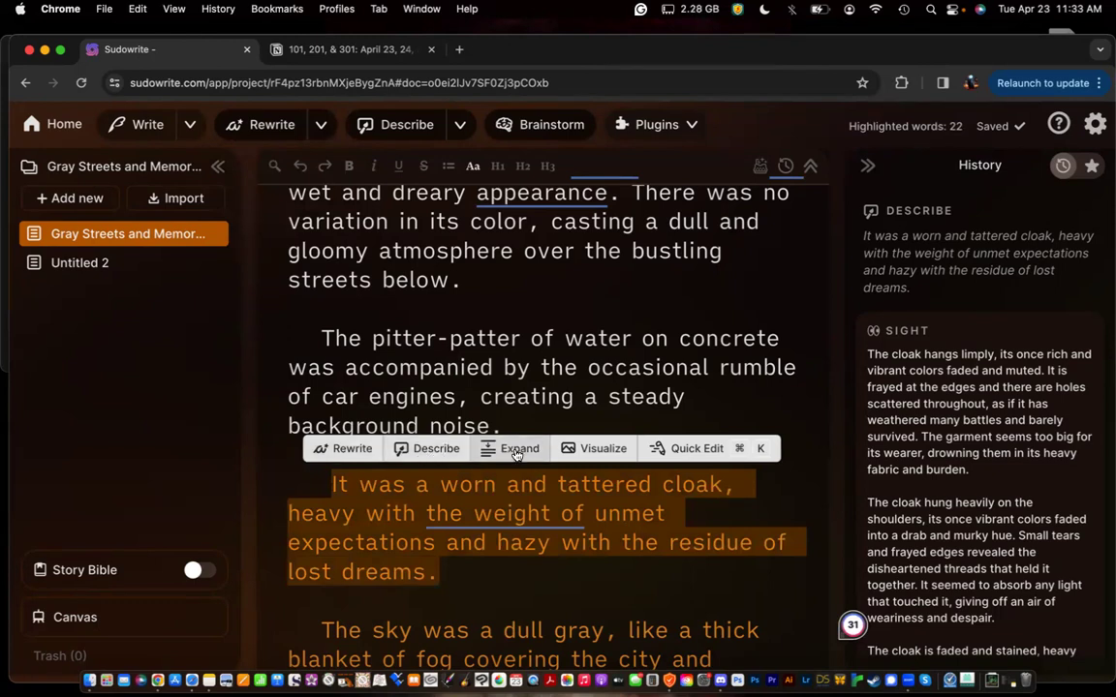
left_click(518, 355)
left_click_drag(514, 432, 325, 343)
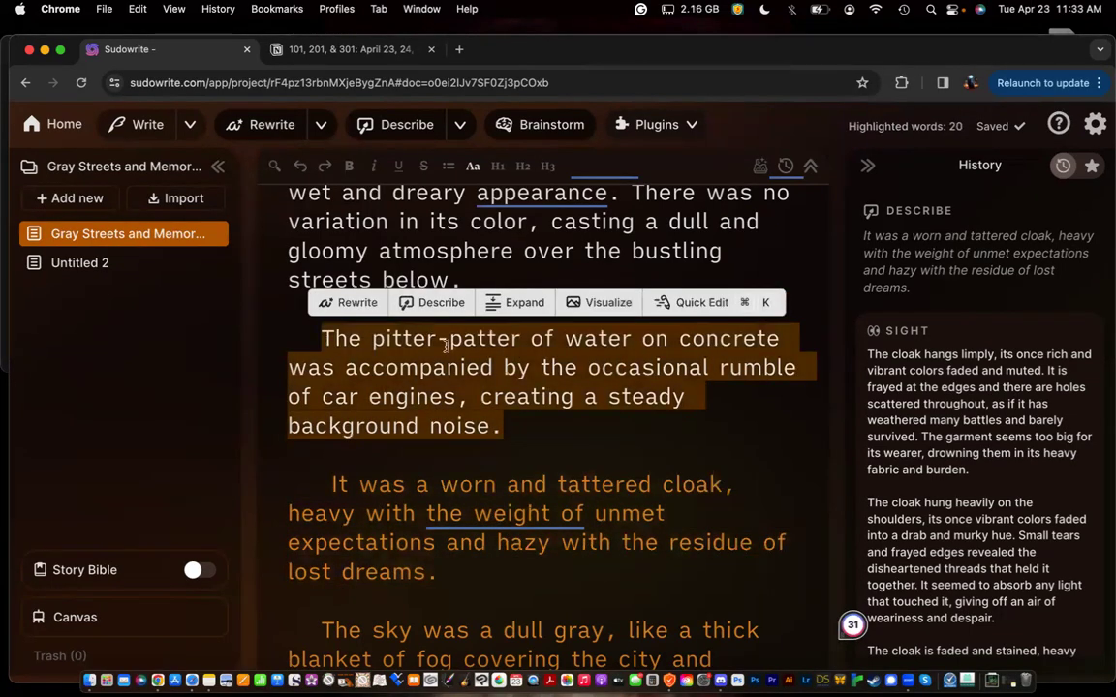
left_click(503, 316)
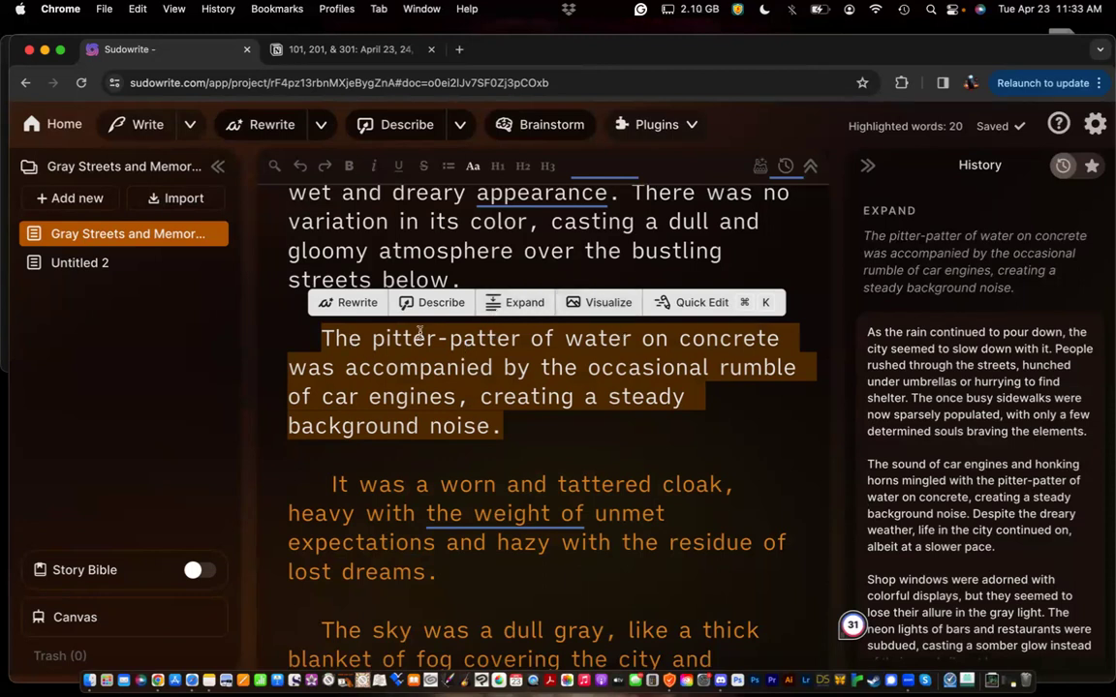
Run Visualize on the pitter-patter paragraph and check its credit cost in the account's recent activity
left_click(603, 305)
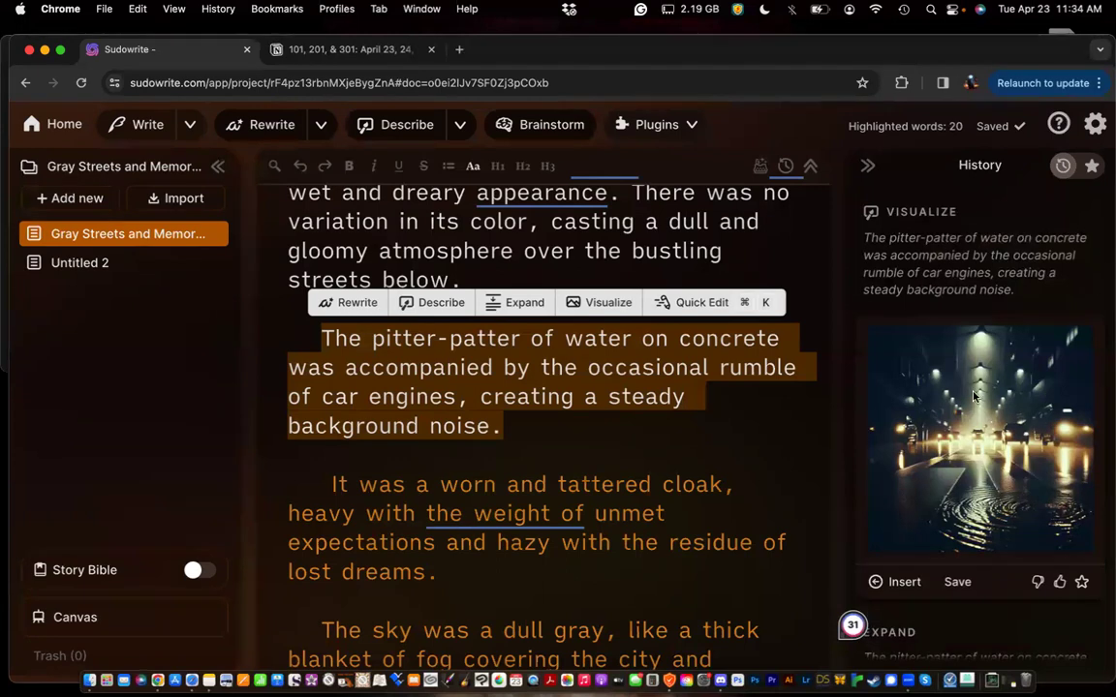
scroll(1038, 412, "down", 2)
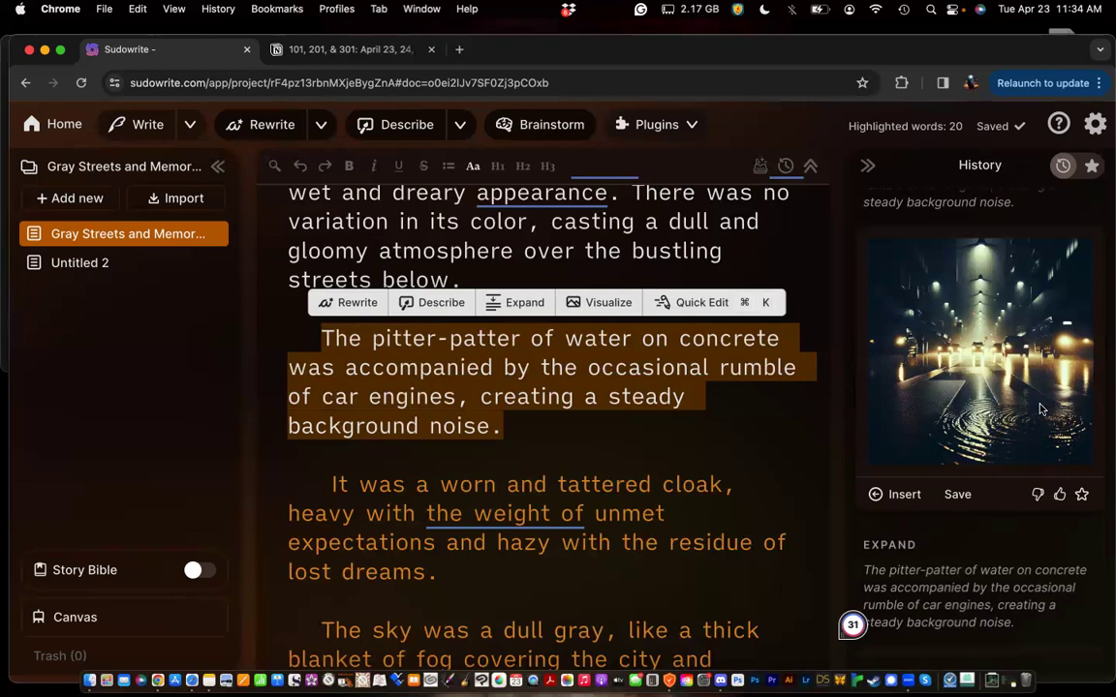
scroll(1070, 287, "up", 3)
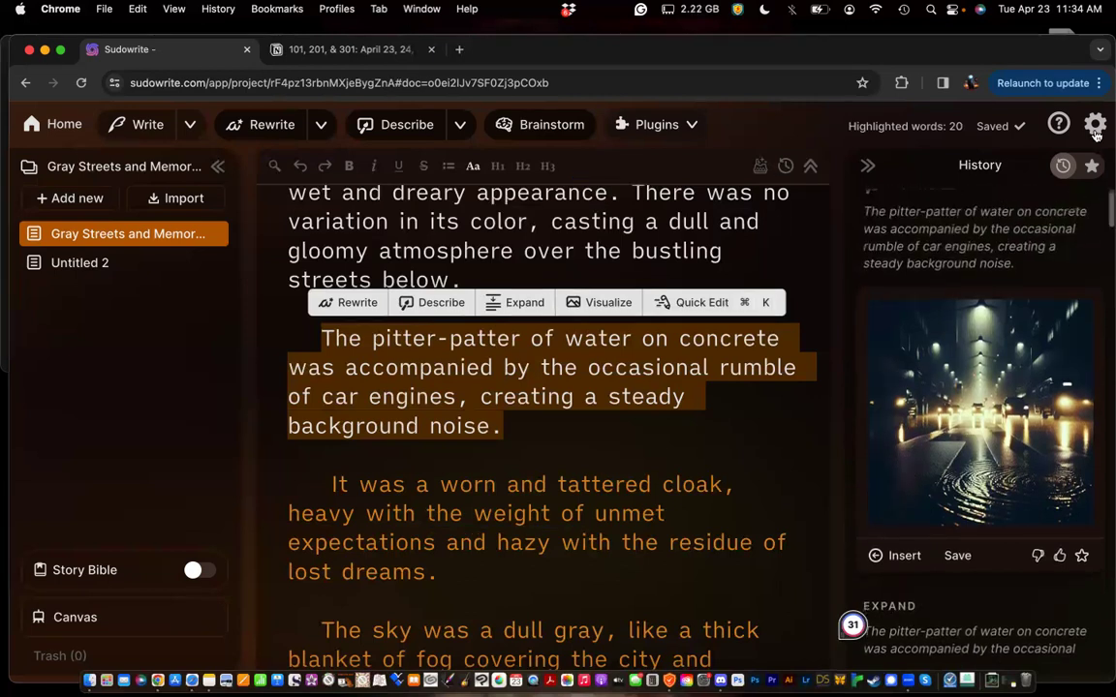
left_click(1094, 124)
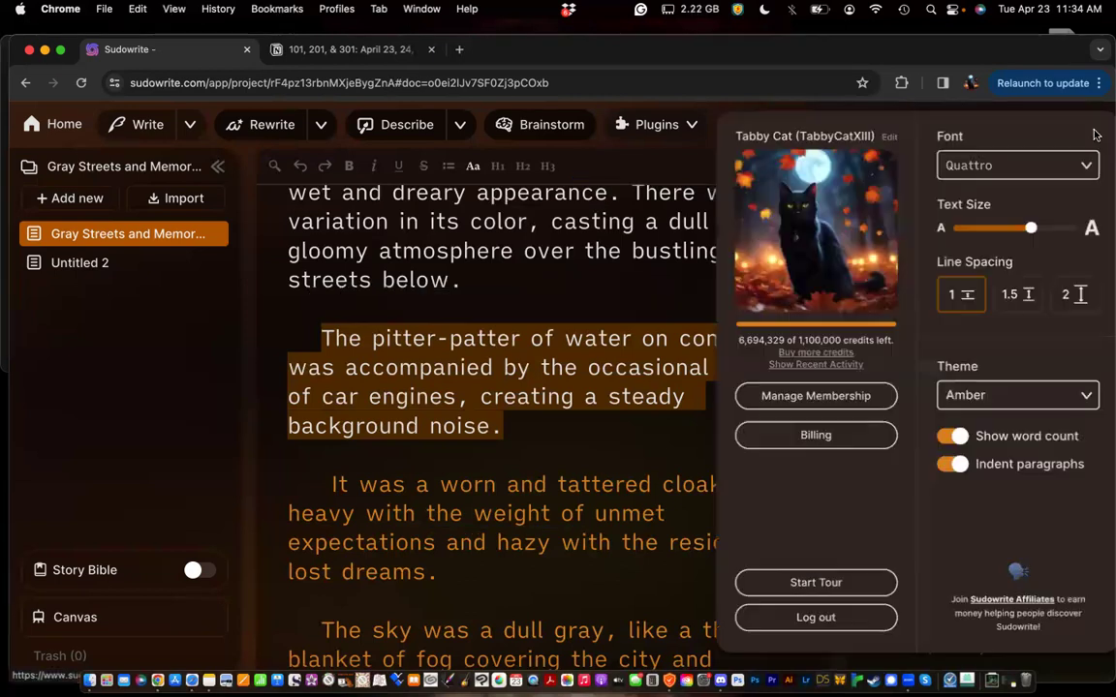
left_click(798, 366)
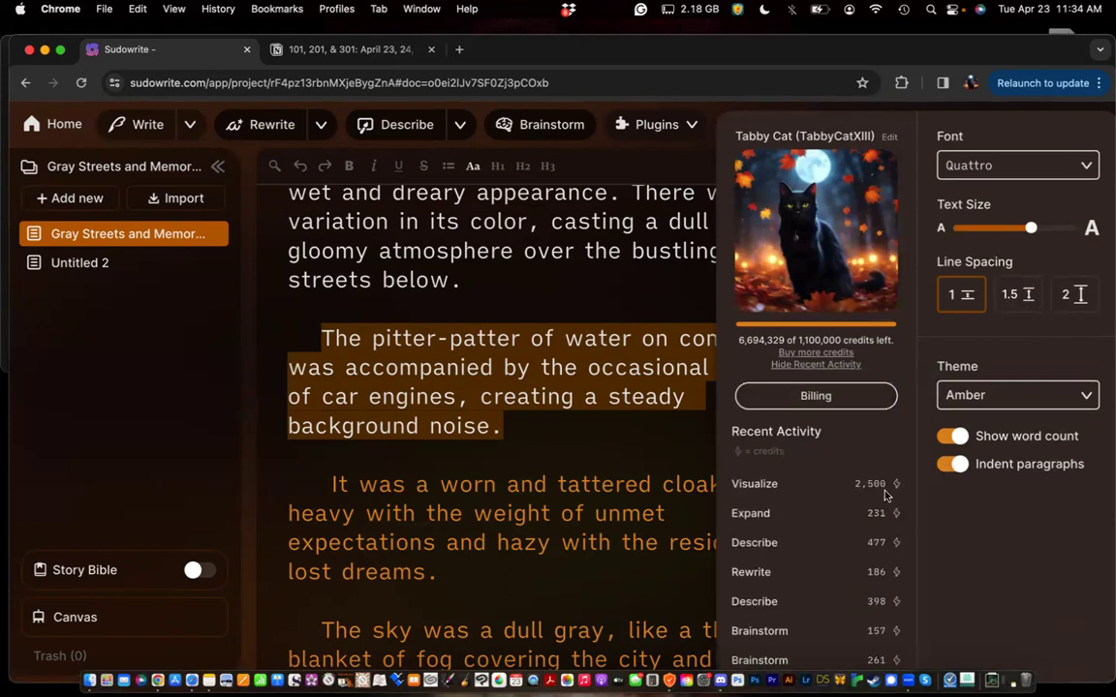
left_click(625, 307)
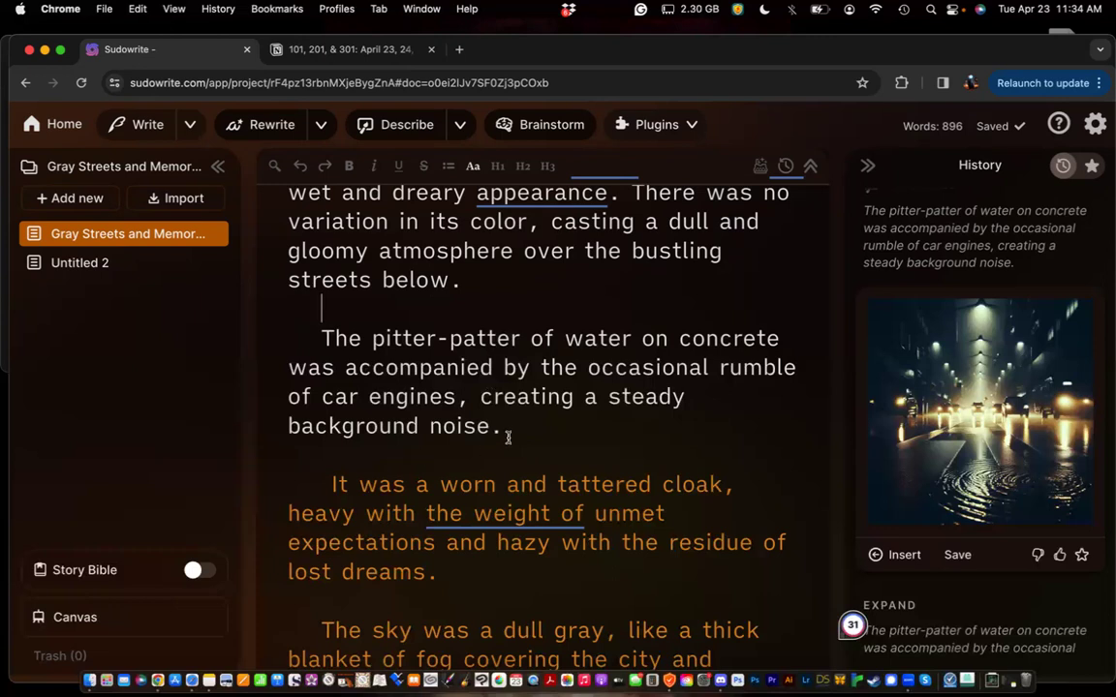
Start Quick Chat on the pitter-patter paragraph and try the Higher Quality option on and off
left_click_drag(506, 428, 322, 336)
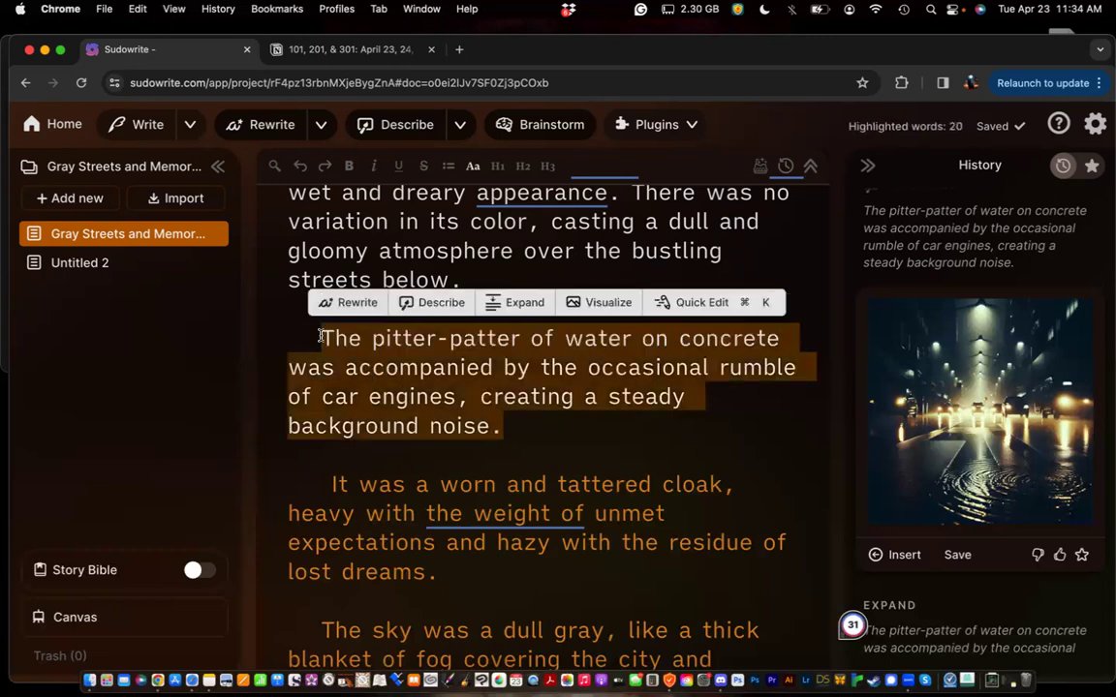
left_click(699, 308)
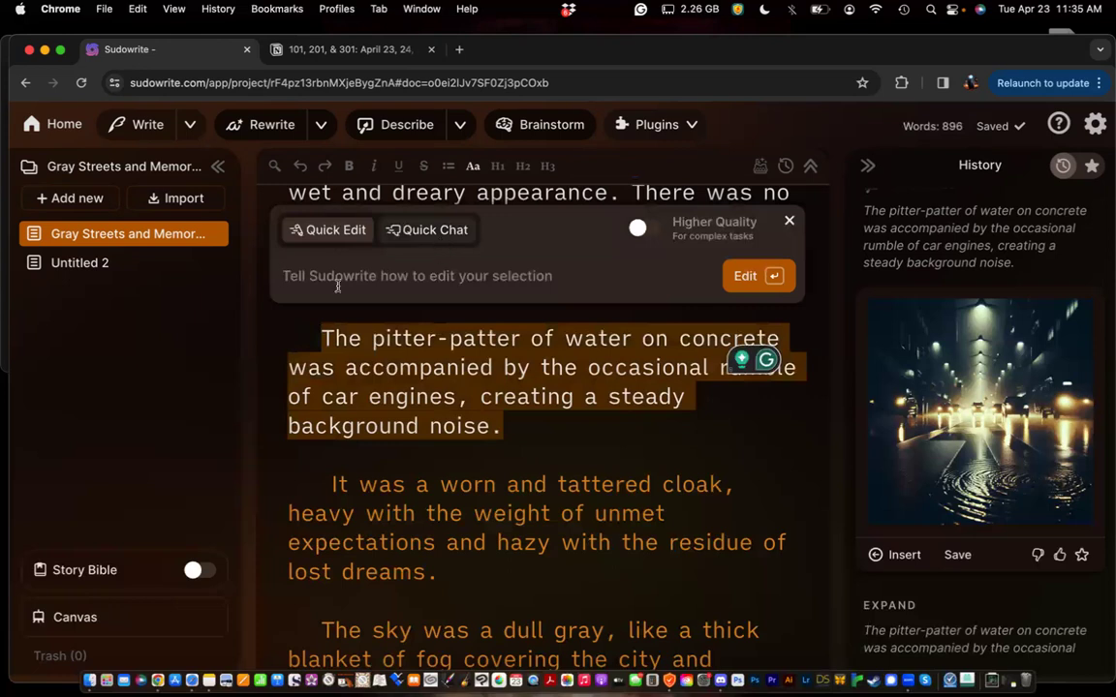
left_click(448, 236)
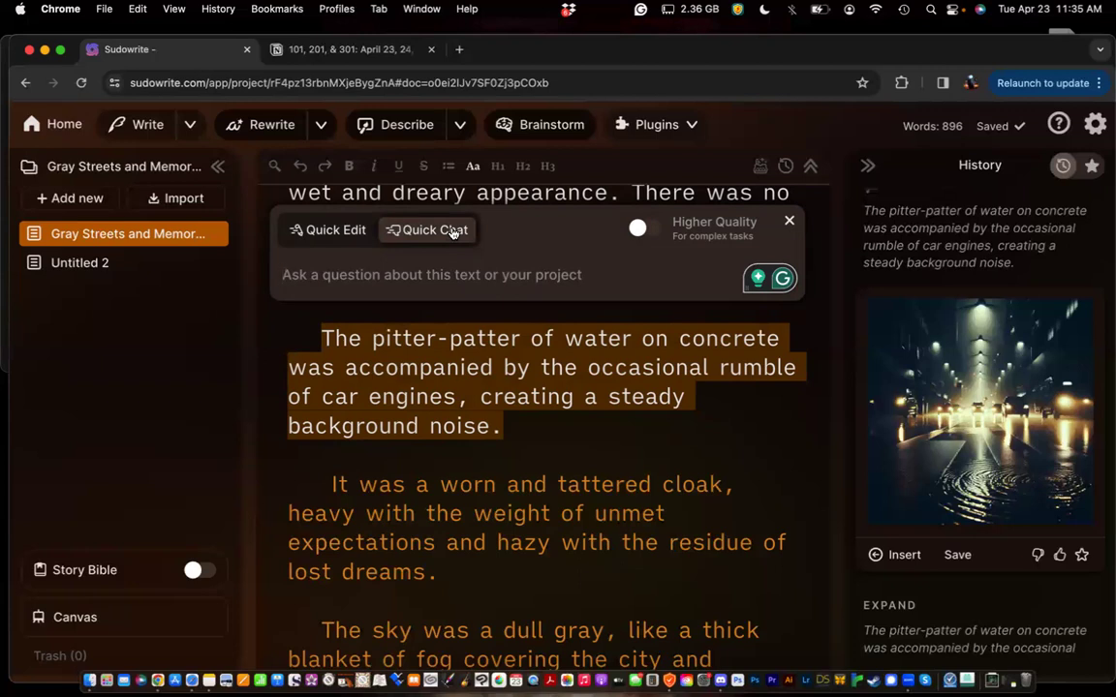
left_click(647, 229)
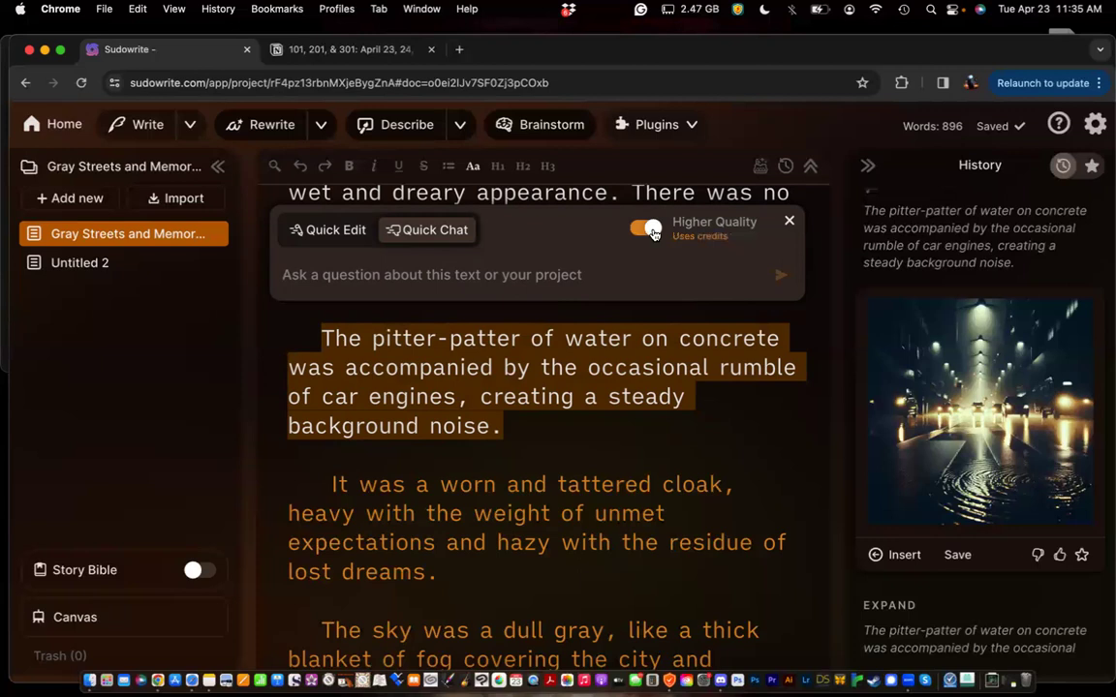
left_click(644, 230)
Ask Quick Chat "How can I make this more emotional?" with Higher Quality off
left_click(431, 276)
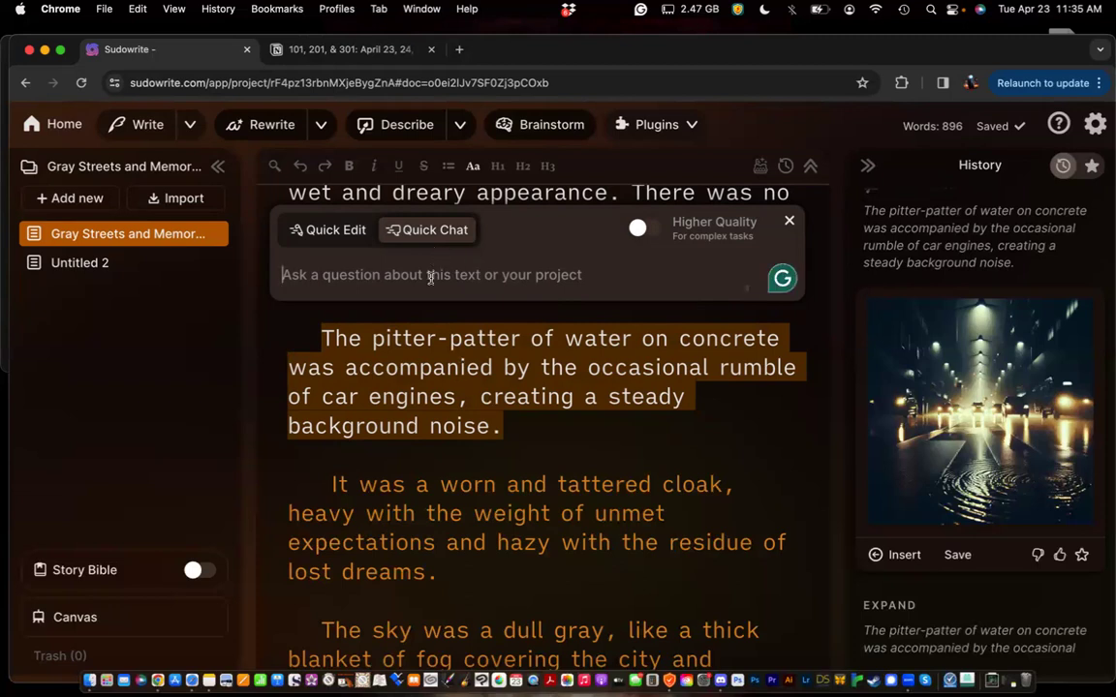
type("HOw c")
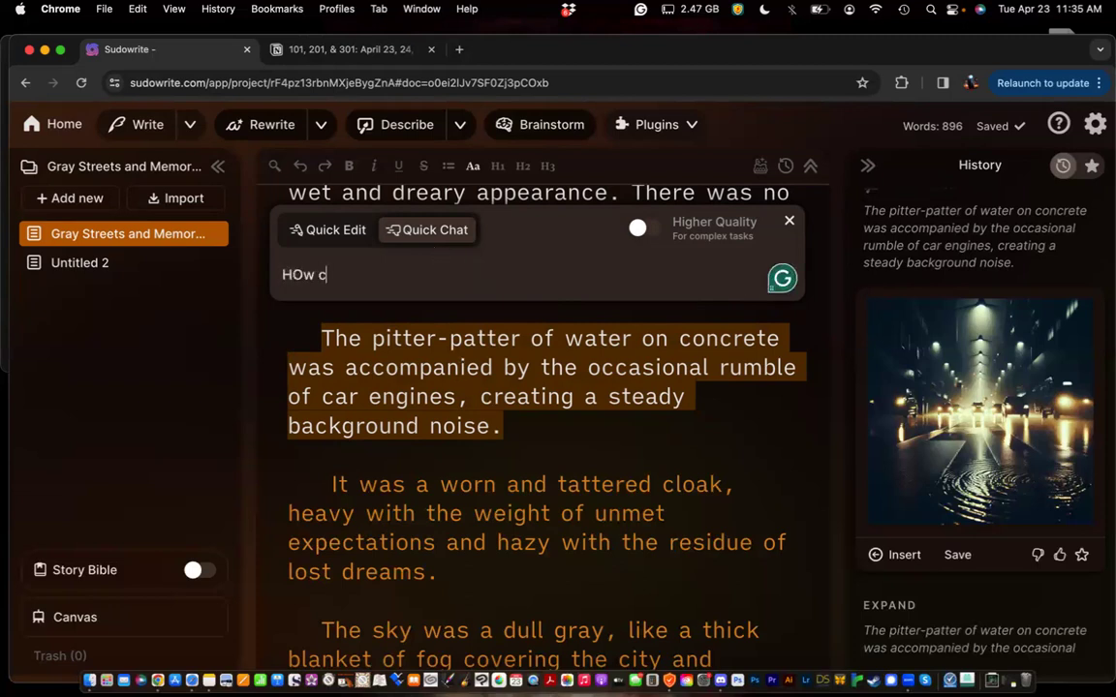
key("BackSpace")
key("BackSpace")
key("BackSpace")
key("BackSpace")
key("BackSpace")
type("How can I make this")
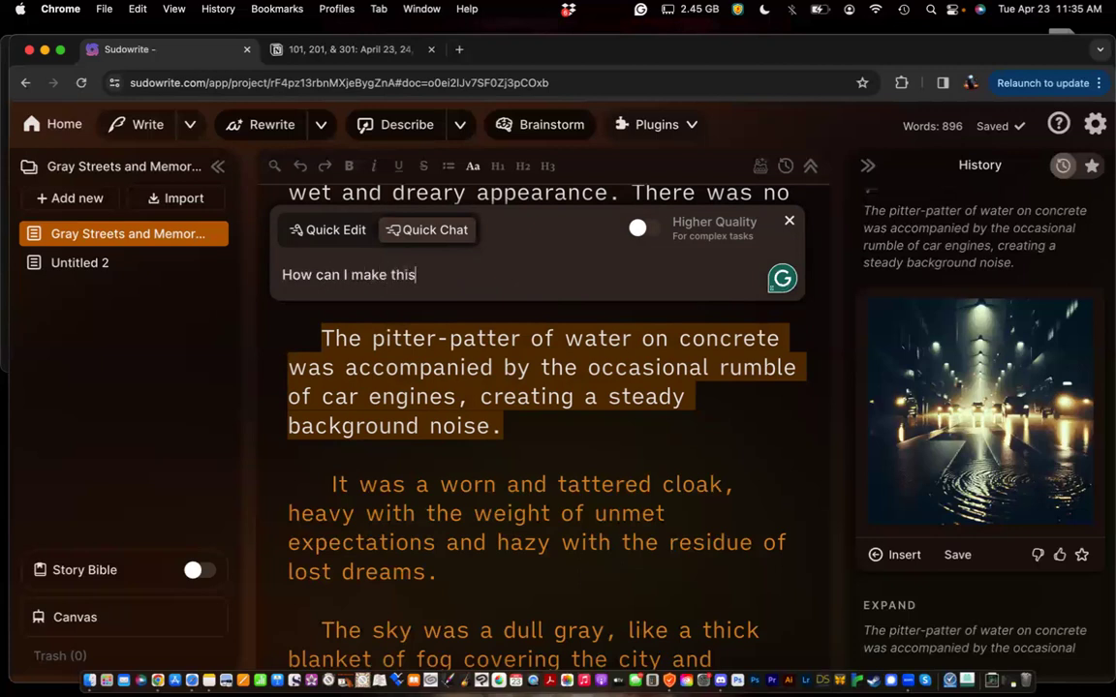
type(" more emotional")
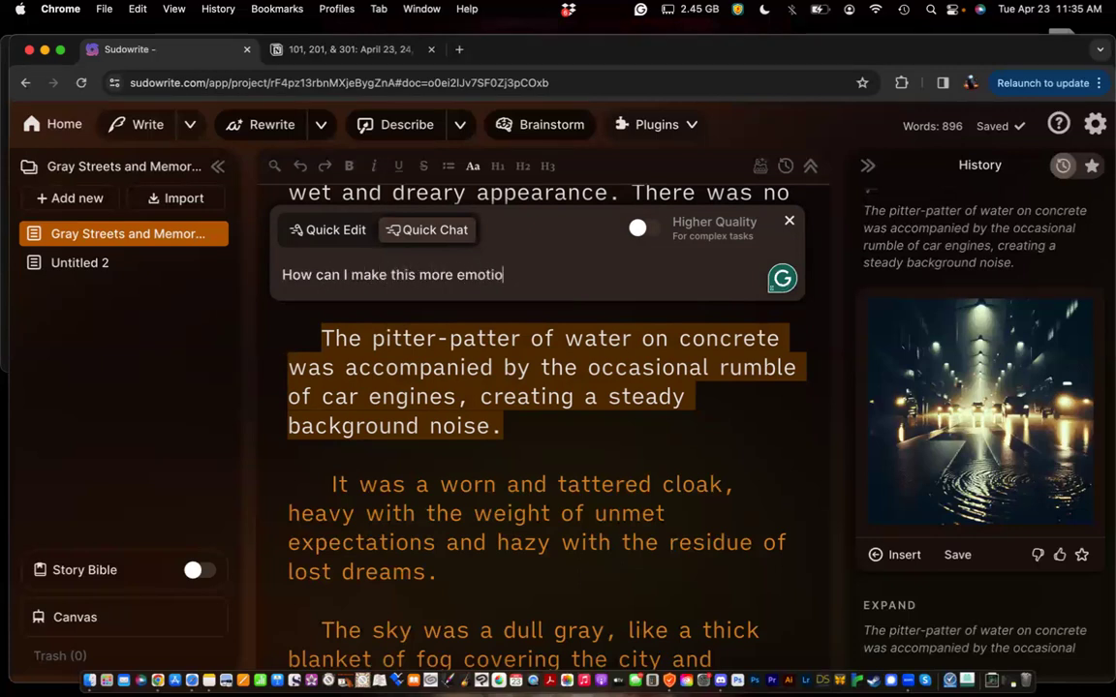
key("Return")
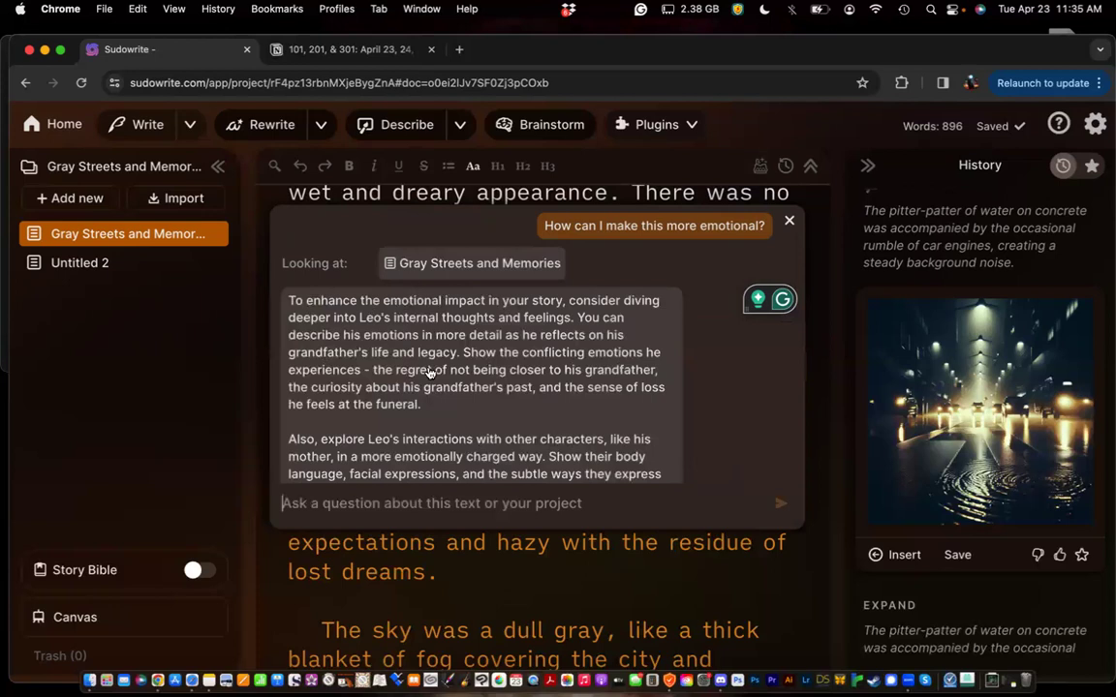
Copy the whole Quick Chat answer into the empty Untitled 2 document and replace that document's title
scroll(429, 374, "down", 3)
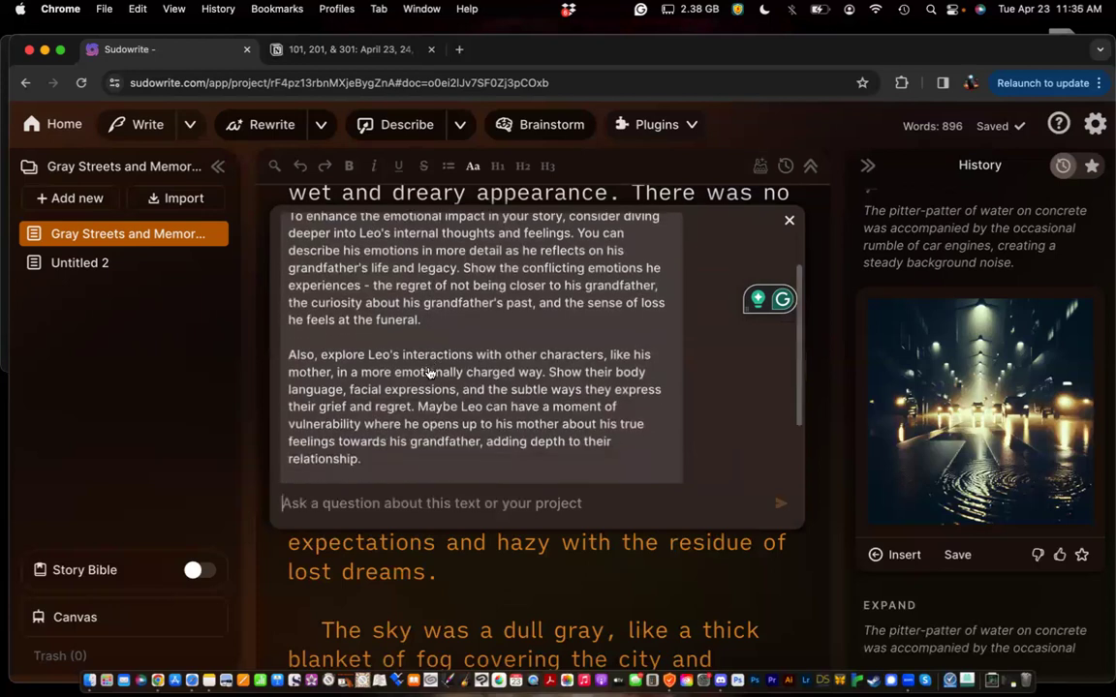
scroll(429, 374, "up", 1)
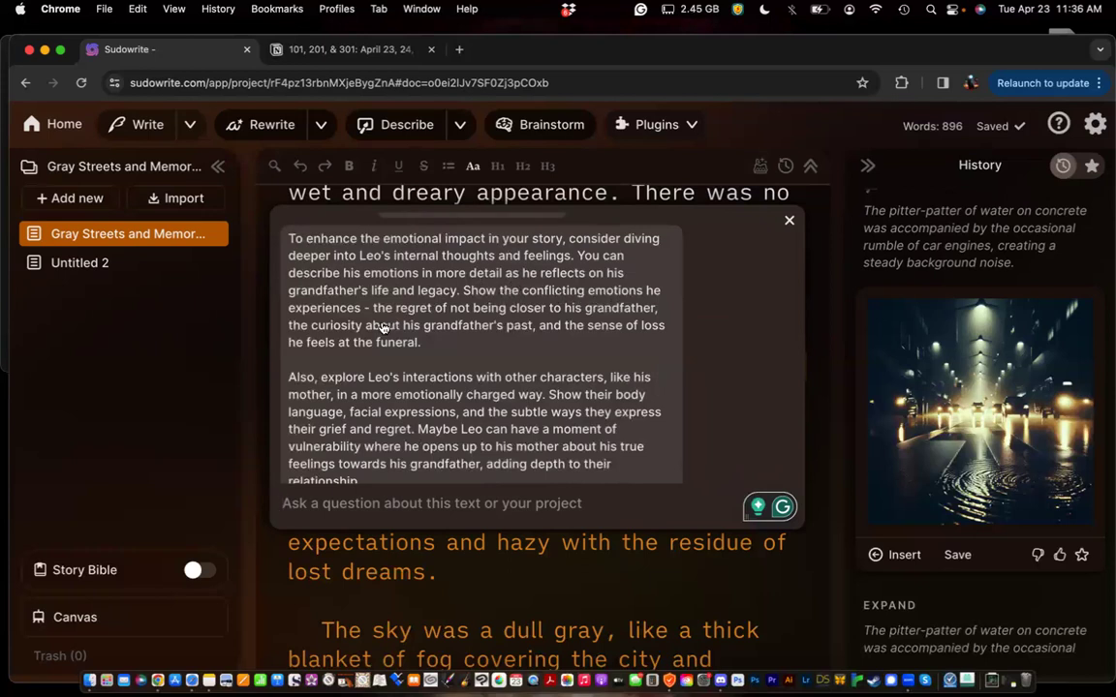
scroll(375, 331, "down", 3)
scroll(376, 330, "down", 3)
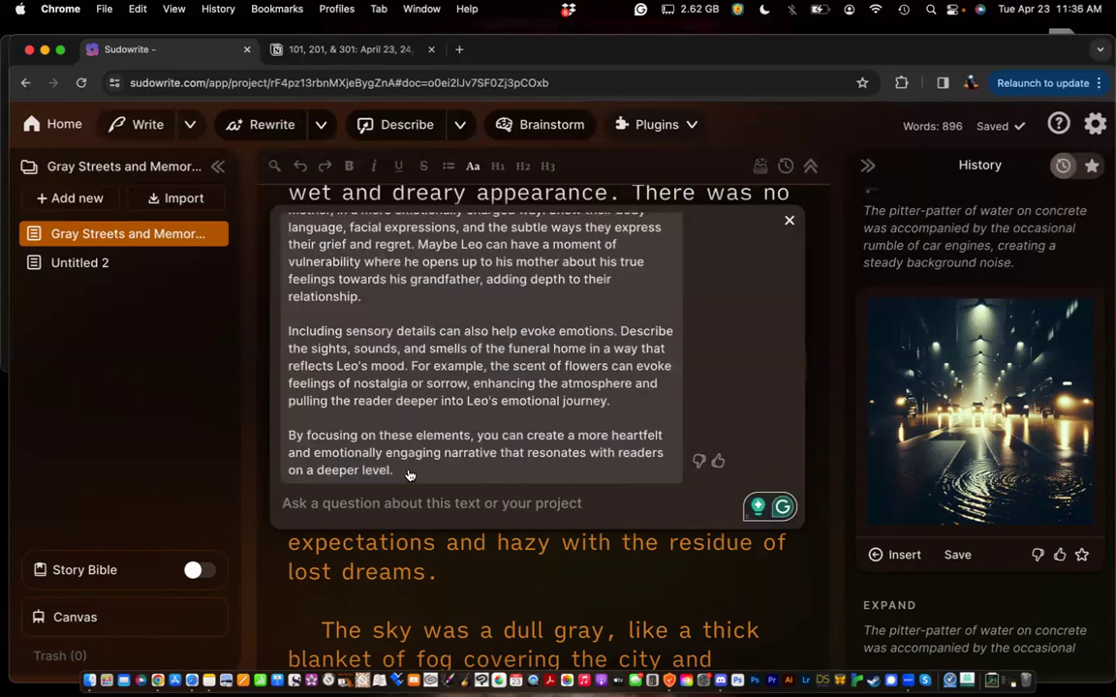
left_click_drag(408, 475, 288, 283)
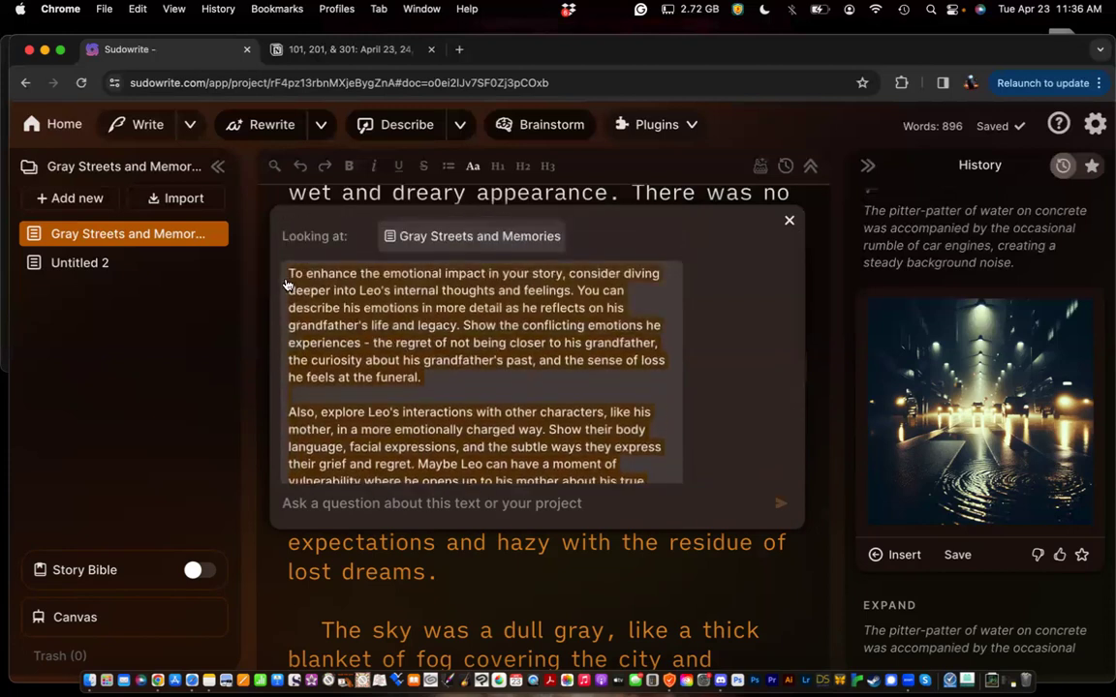
left_click(119, 264)
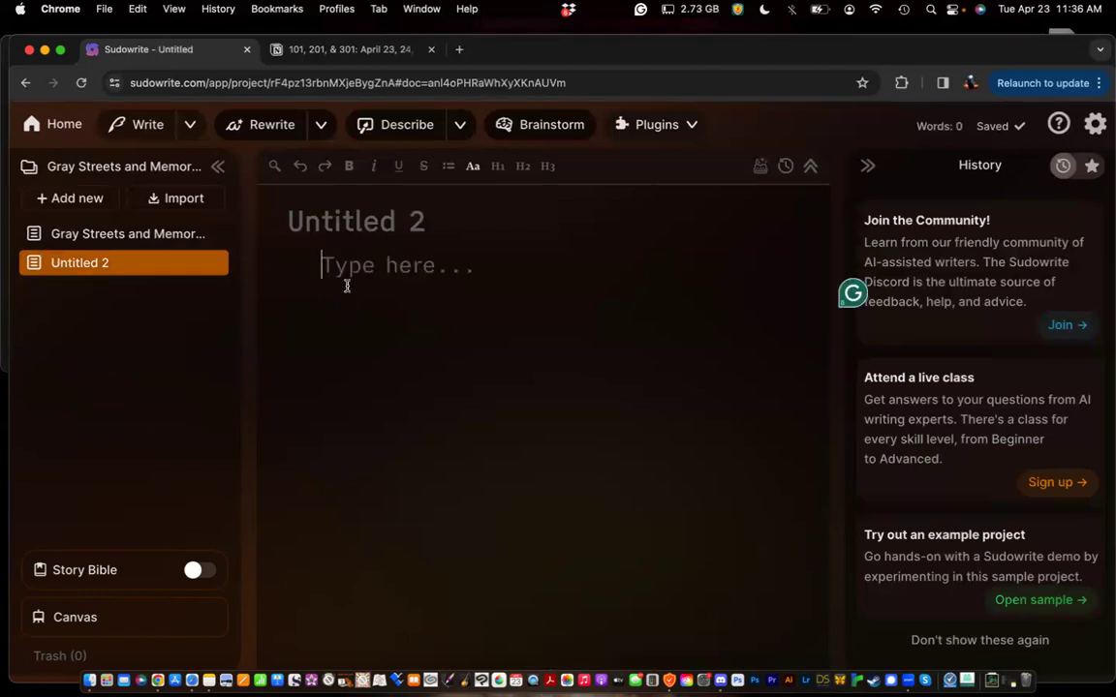
key("super+v")
triple_click(353, 220)
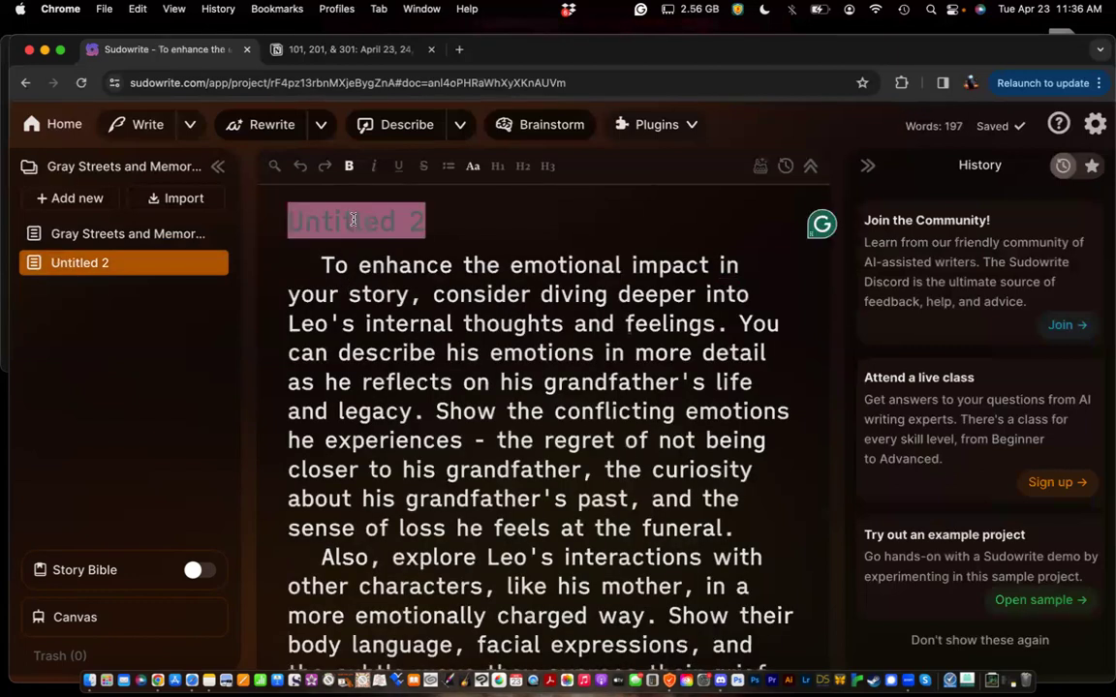
left_click(406, 324)
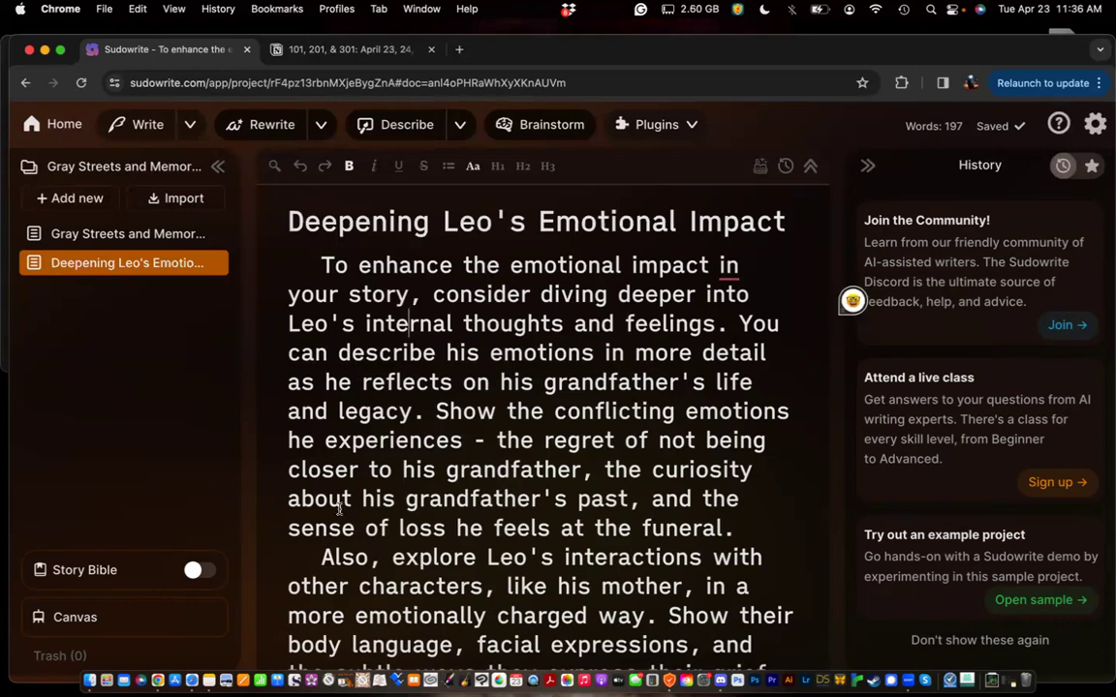
Return to the Gray Streets and Memories document and start Quick Chat on the pitter-patter paragraph
left_click(131, 241)
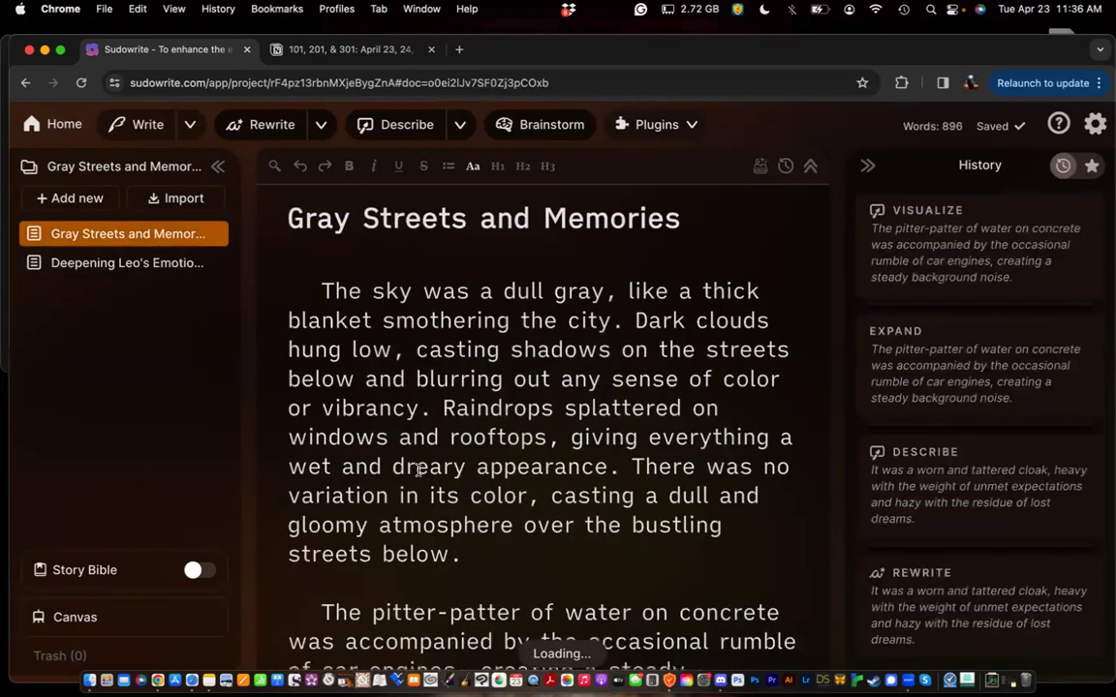
scroll(418, 470, "down", 5)
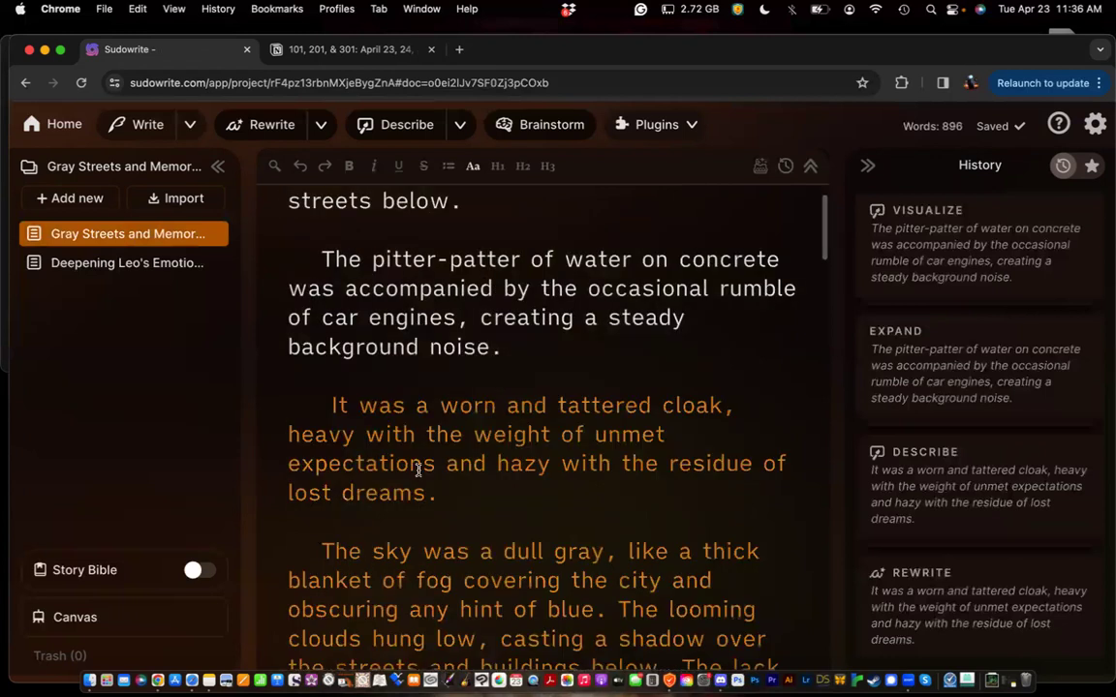
scroll(441, 341, "down", 1)
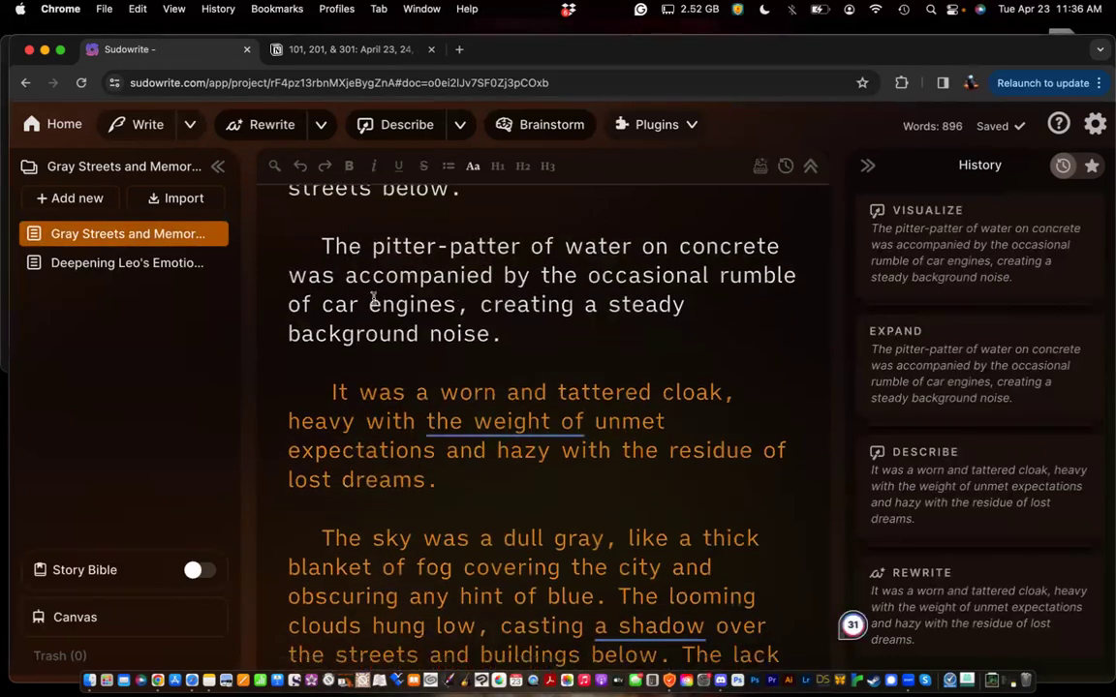
left_click_drag(506, 336, 324, 246)
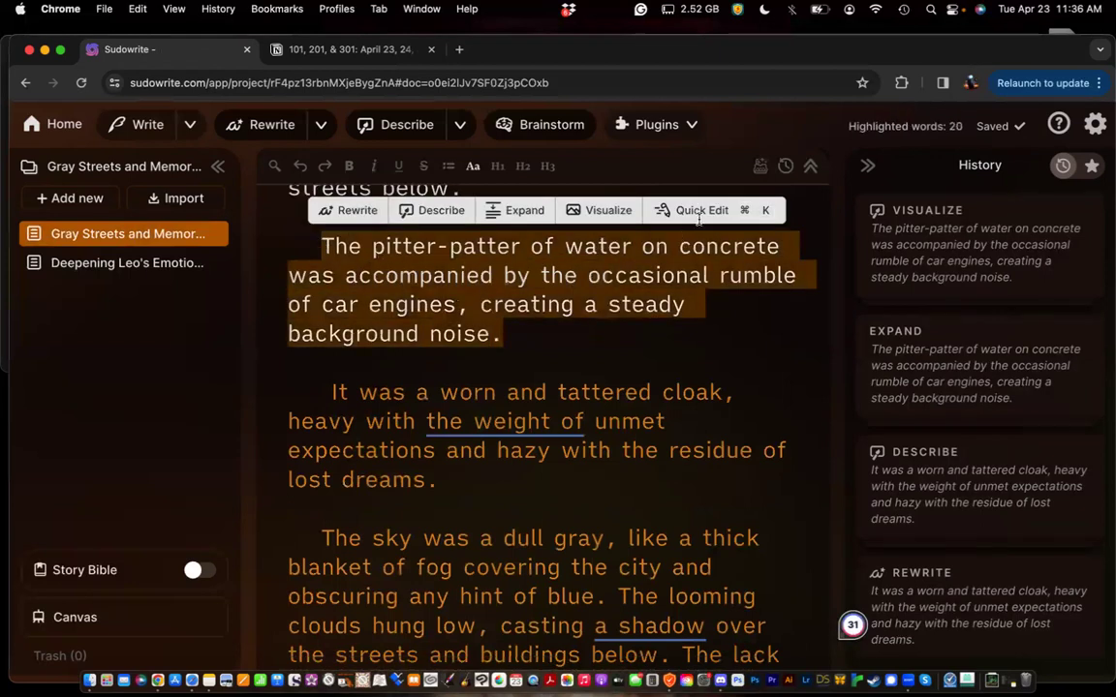
left_click(702, 212)
scroll(504, 247, "up", 2)
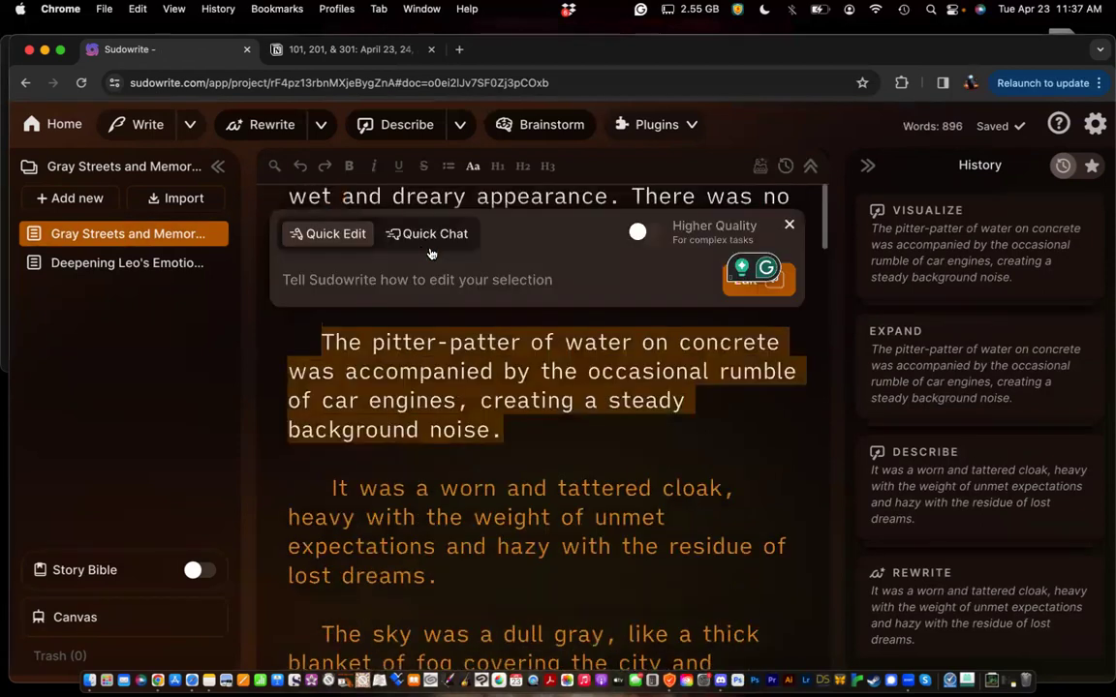
left_click(435, 234)
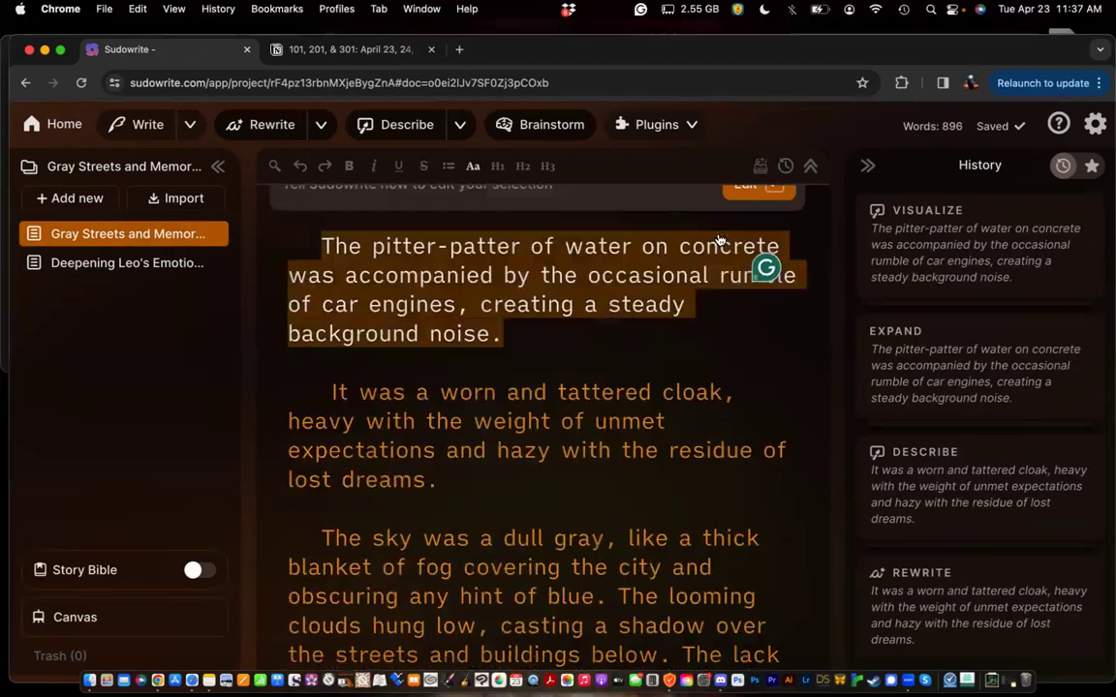
Ask Quick Chat "How can I make this more emotional?" about the pitter-patter paragraph with Higher Quality on
left_click(684, 252)
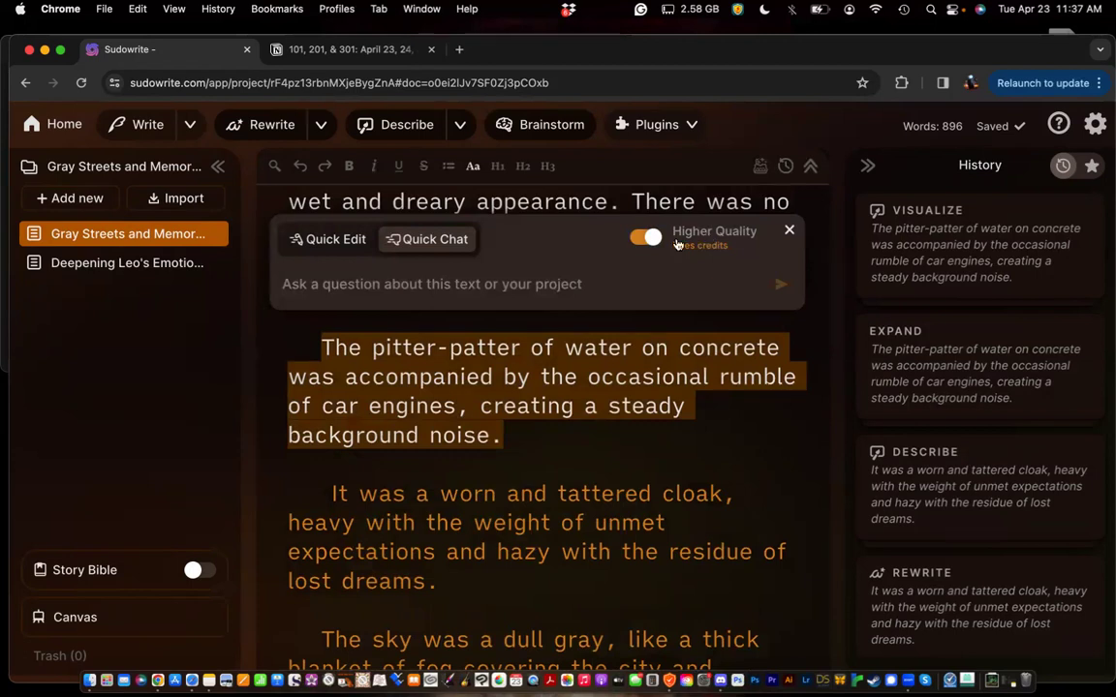
left_click(641, 241)
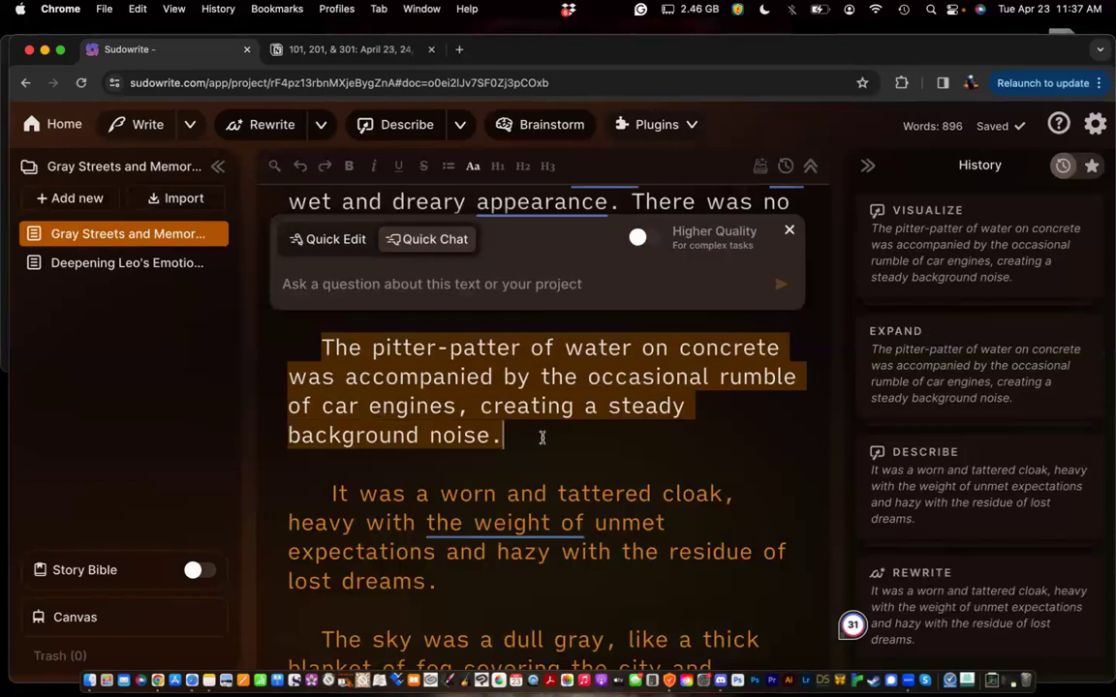
left_click(644, 237)
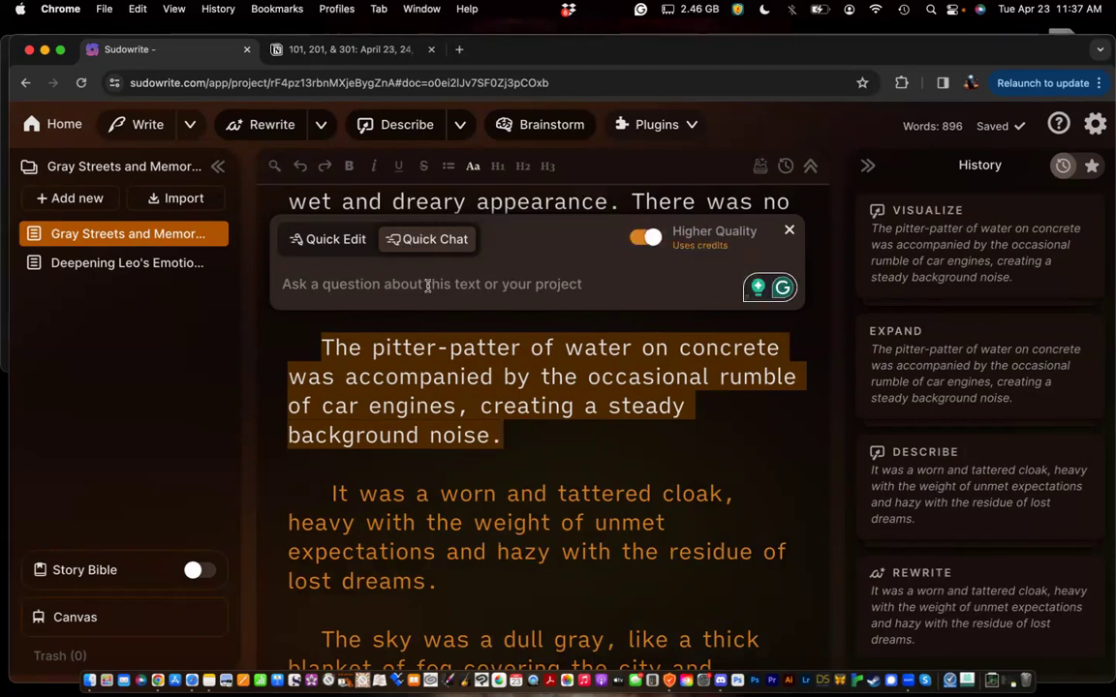
type("How can I make kt")
type("is more emotional")
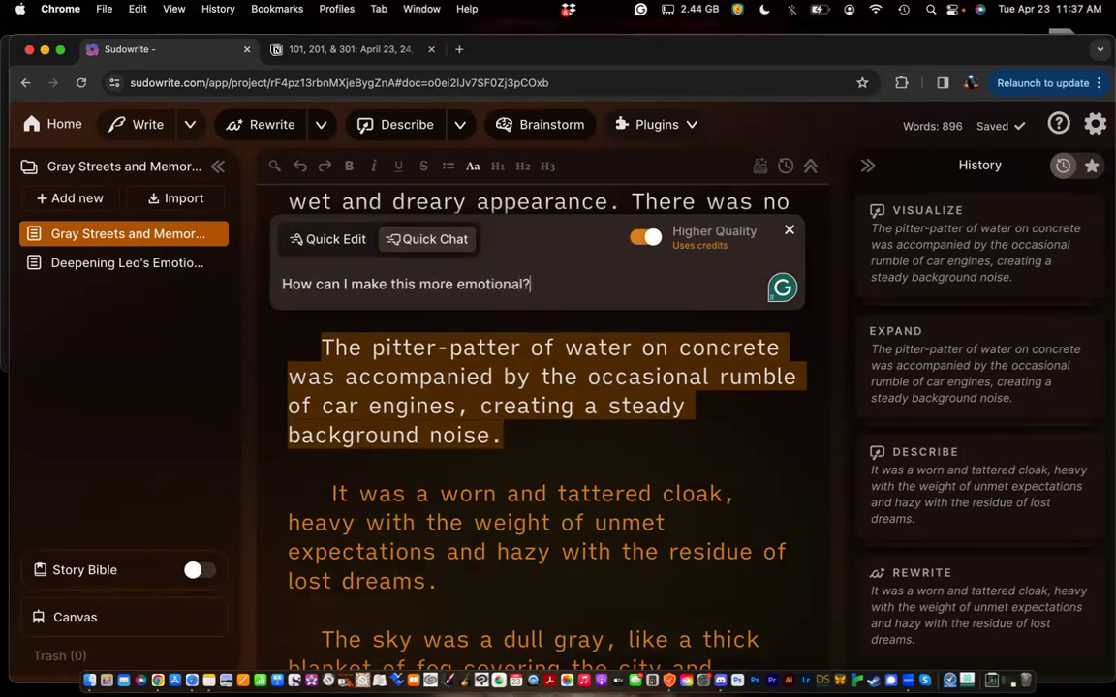
type("?")
key("Return")
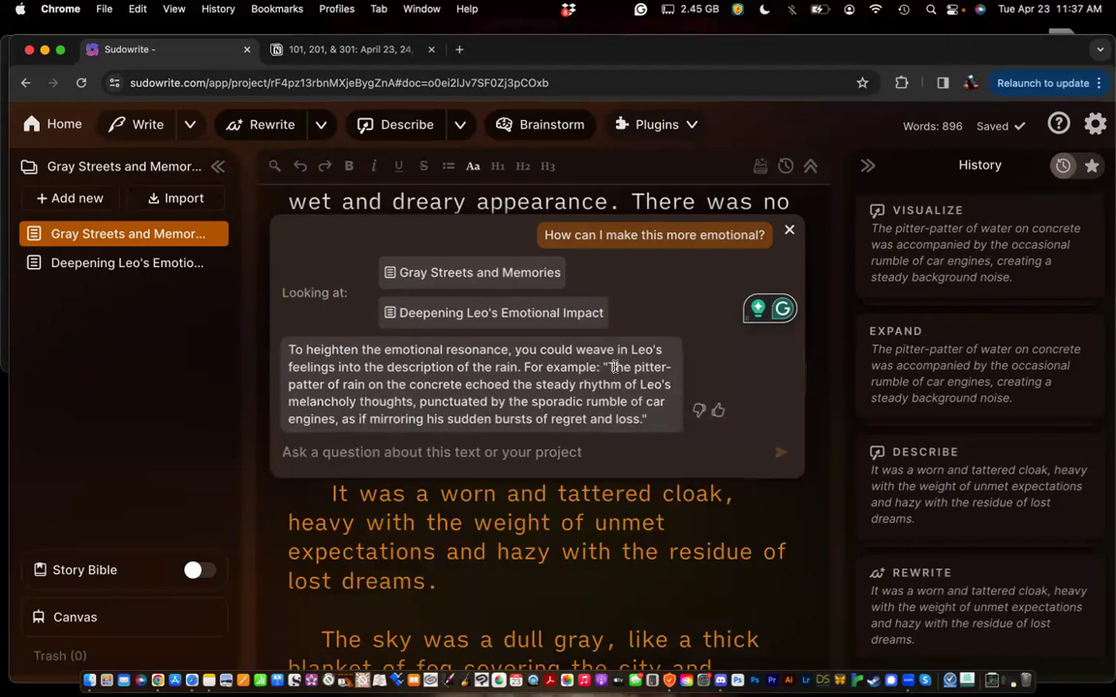
Read the Higher Quality answer and check which documents Quick Chat looked at
scroll(446, 353, "down", 2)
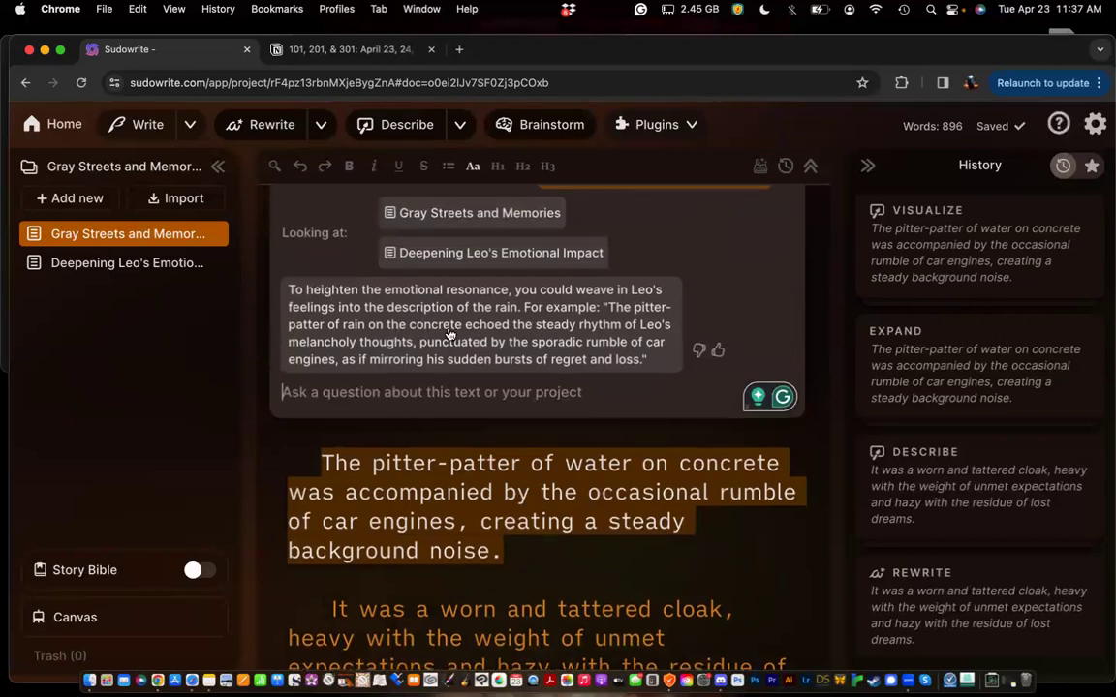
scroll(449, 334, "down", 1)
scroll(446, 333, "up", 1)
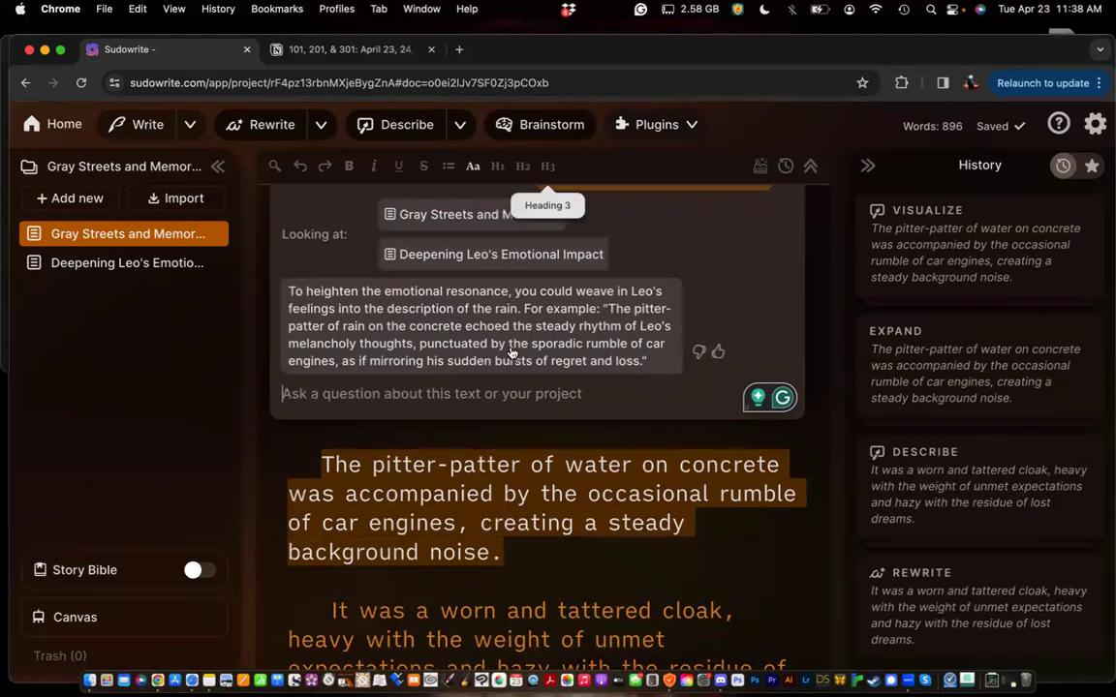
scroll(511, 315, "up", 2)
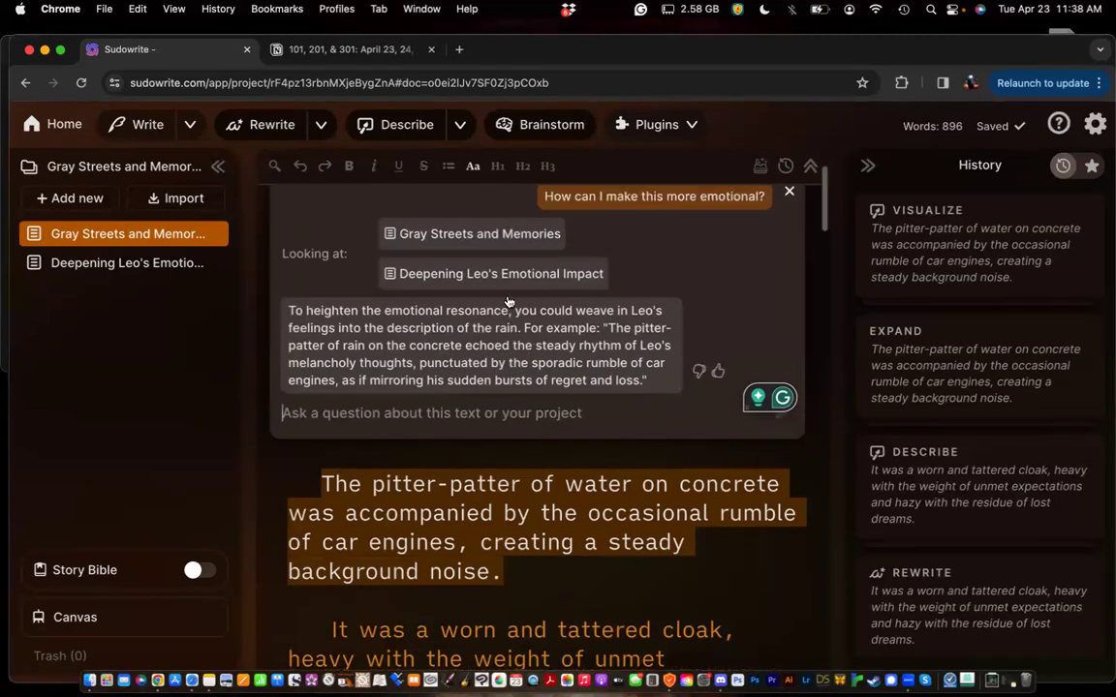
scroll(410, 326, "up", 2)
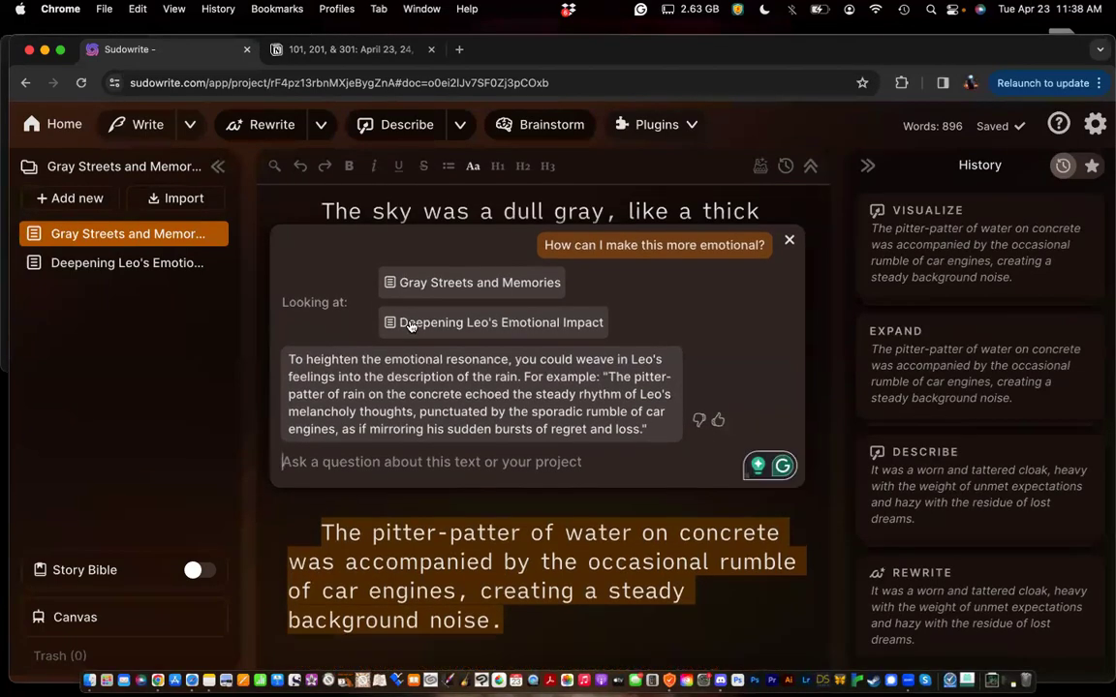
scroll(410, 315, "down", 1)
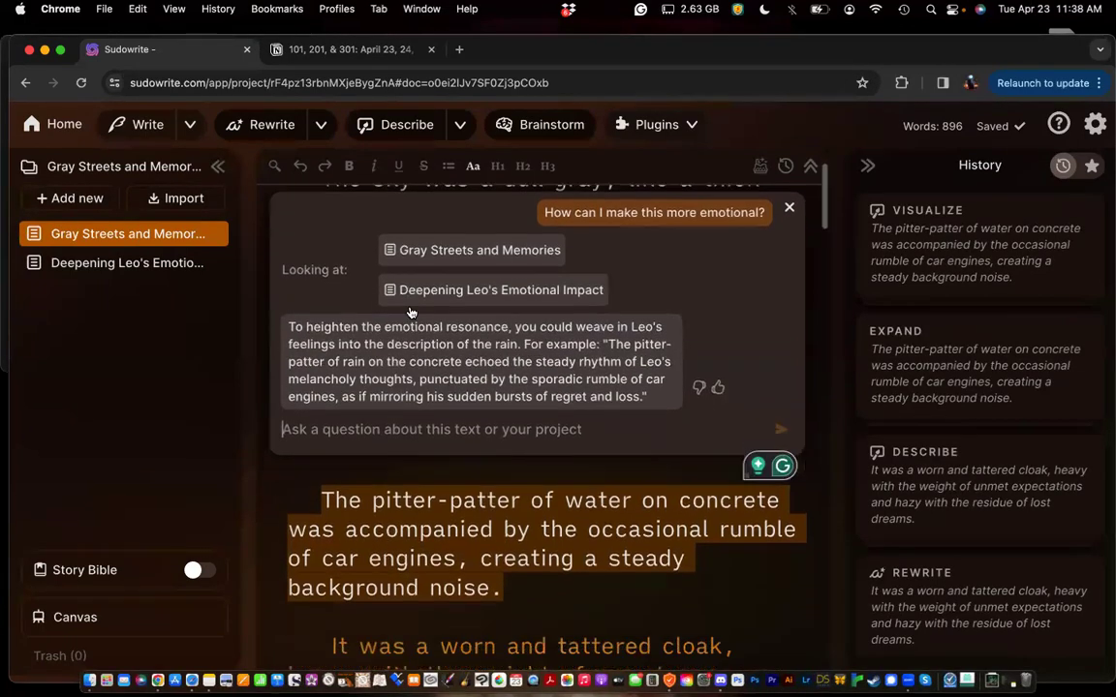
scroll(426, 295, "down", 1)
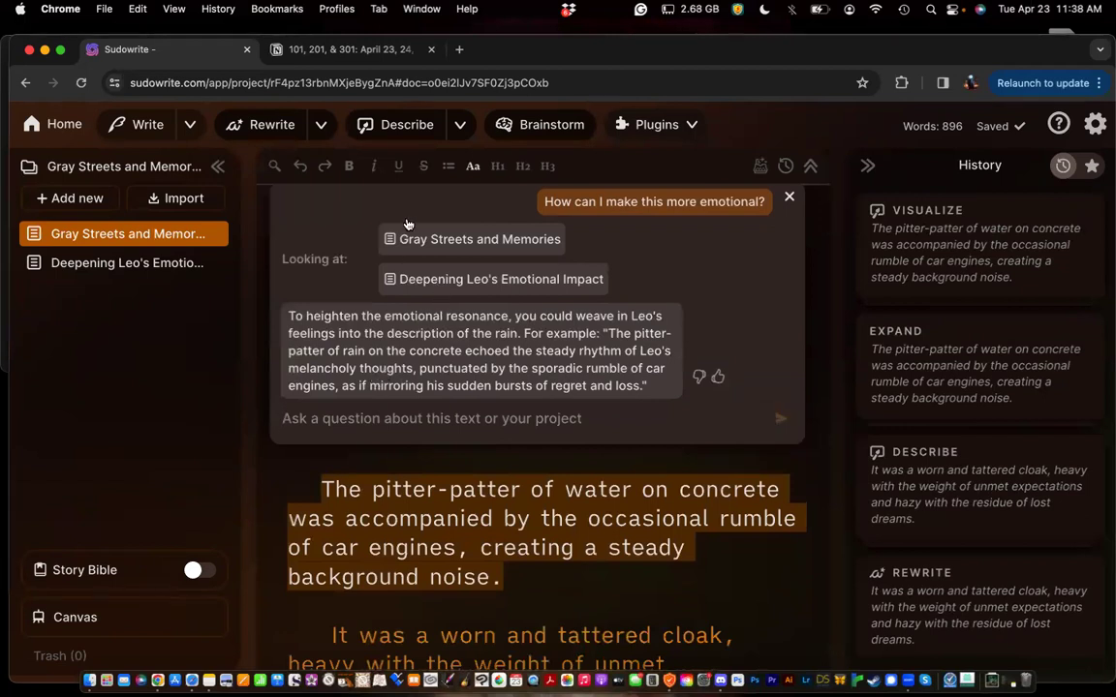
Copy the whole Higher Quality answer into the Deepening Leo's Emotional Impact document, above the existing text and separated by a blank line
scroll(380, 306, "down", 2)
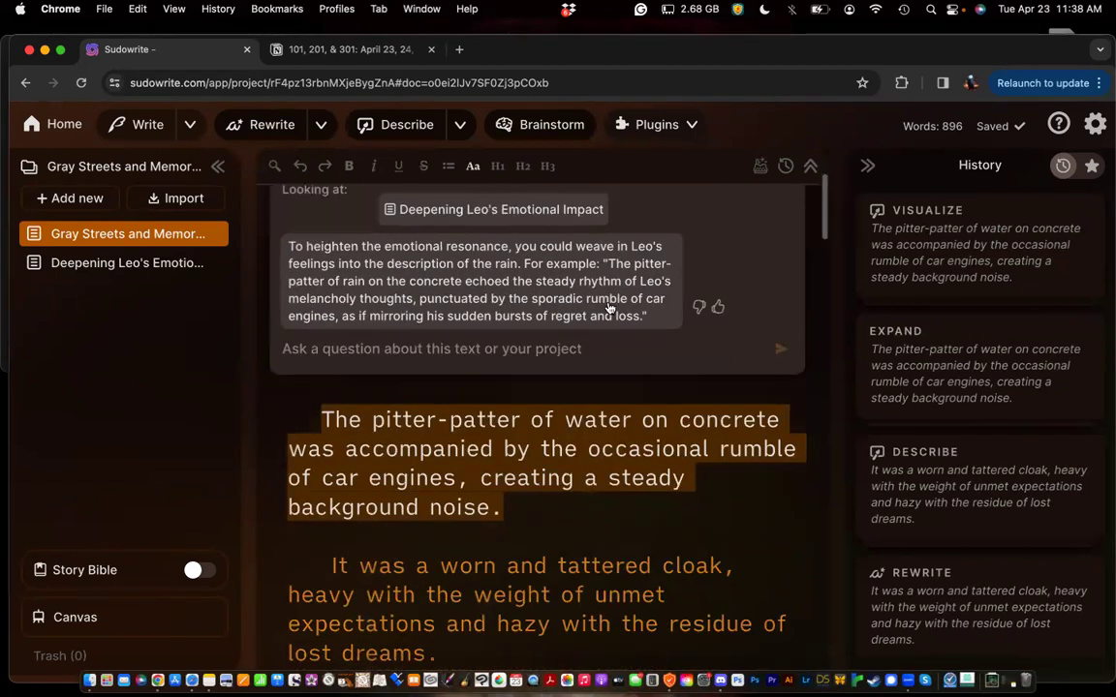
left_click_drag(647, 316, 291, 250)
key("super+c")
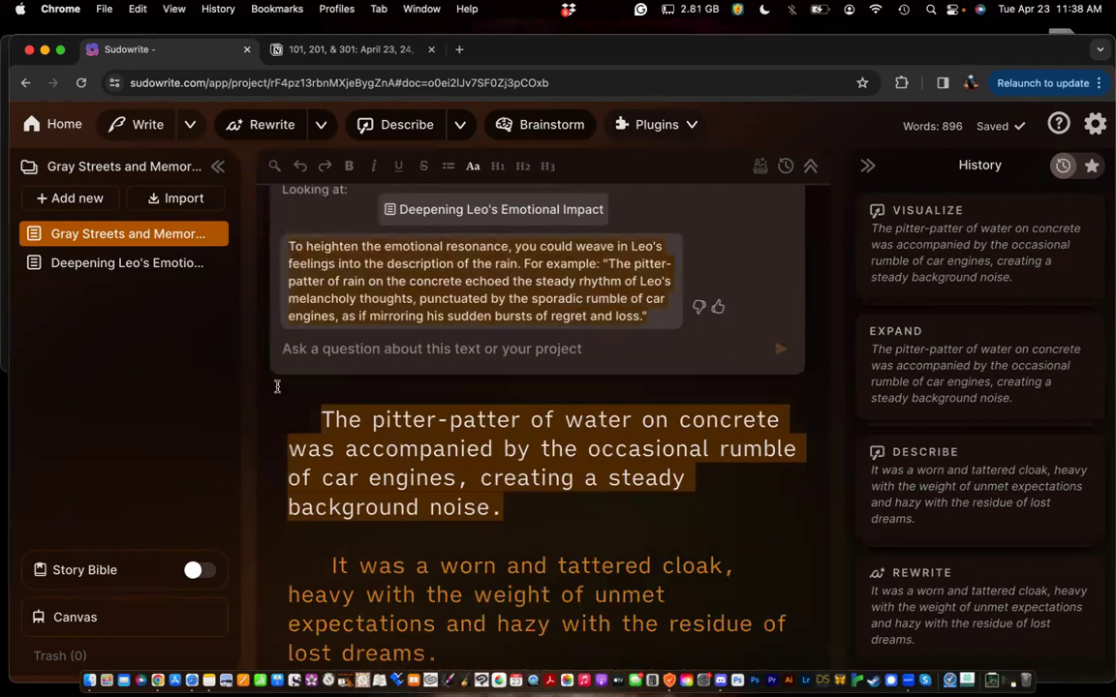
left_click(164, 273)
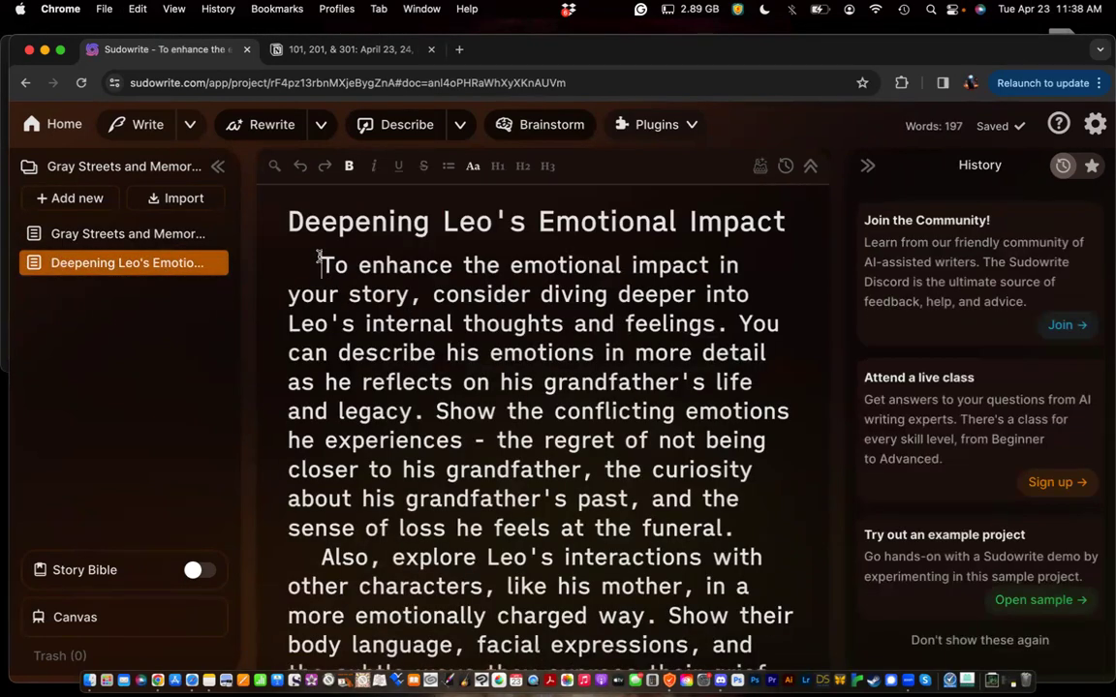
key("Return")
key("Return")
key("Up")
key("Up")
key("super+v")
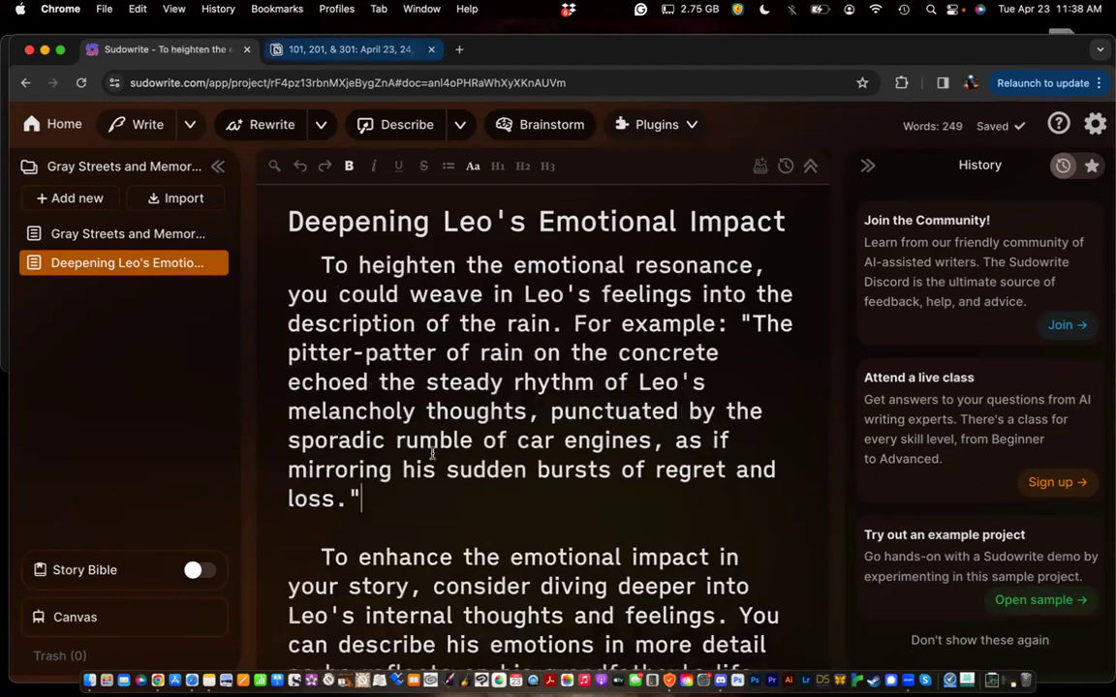
Switch to the Notion class page and add the line "Chat: How to make this more emotional:" below the story idea
key("ctrl+Tab")
left_click(436, 491)
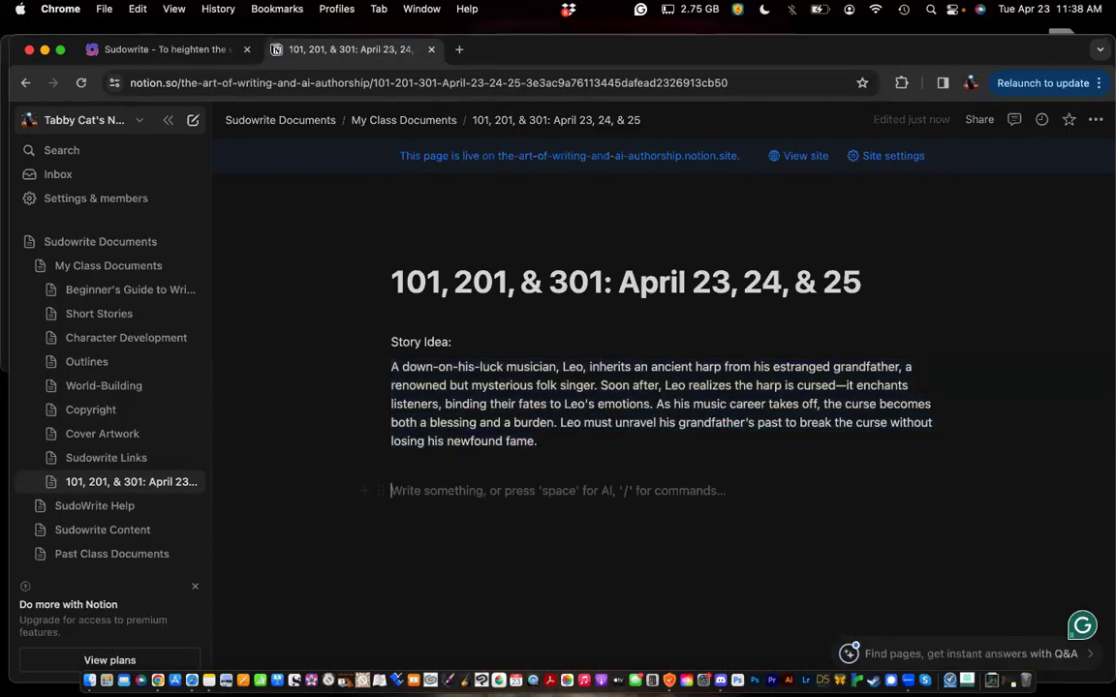
key("super+z")
key("super+shift+z")
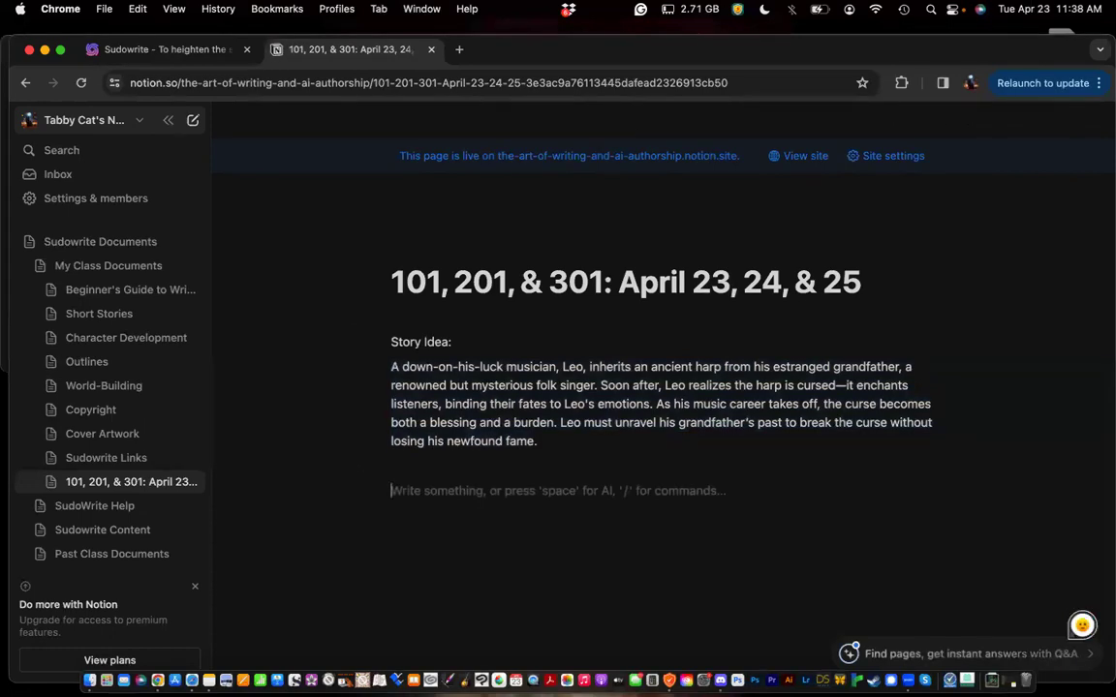
type("Chat")
key("BackSpace")
type(":")
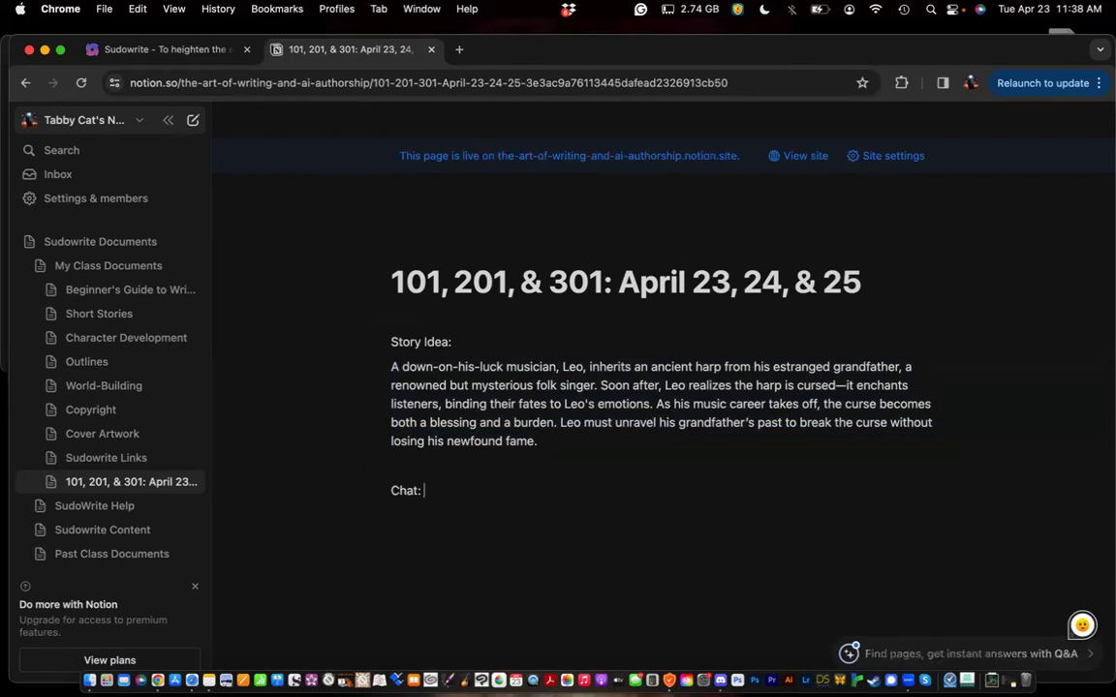
type(" How to make this more")
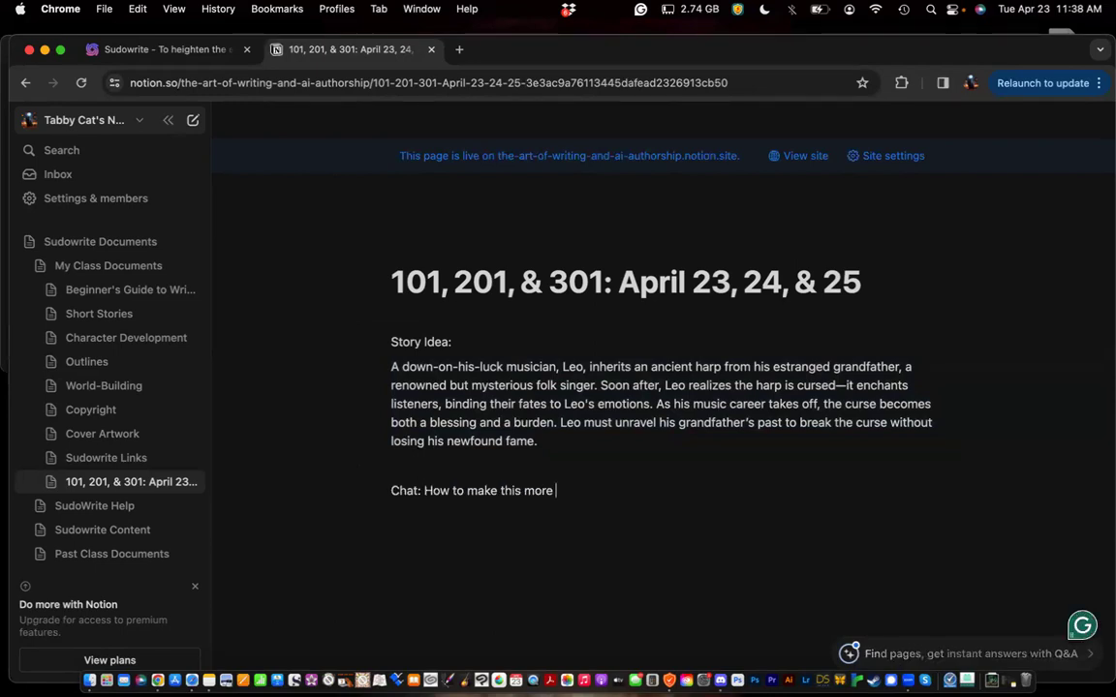
key("BackSpace")
key("BackSpace")
key("BackSpace")
key("BackSpace")
key("BackSpace")
key("BackSpace")
key("BackSpace")
key("BackSpace")
key("BackSpace")
key("BackSpace")
key("BackSpace")
key("BackSpace")
key("BackSpace")
key("BackSpace")
key("BackSpace")
key("BackSpace")
key("BackSpace")
key("BackSpace")
key("BackSpace")
key("BackSpace")
type("ow ")
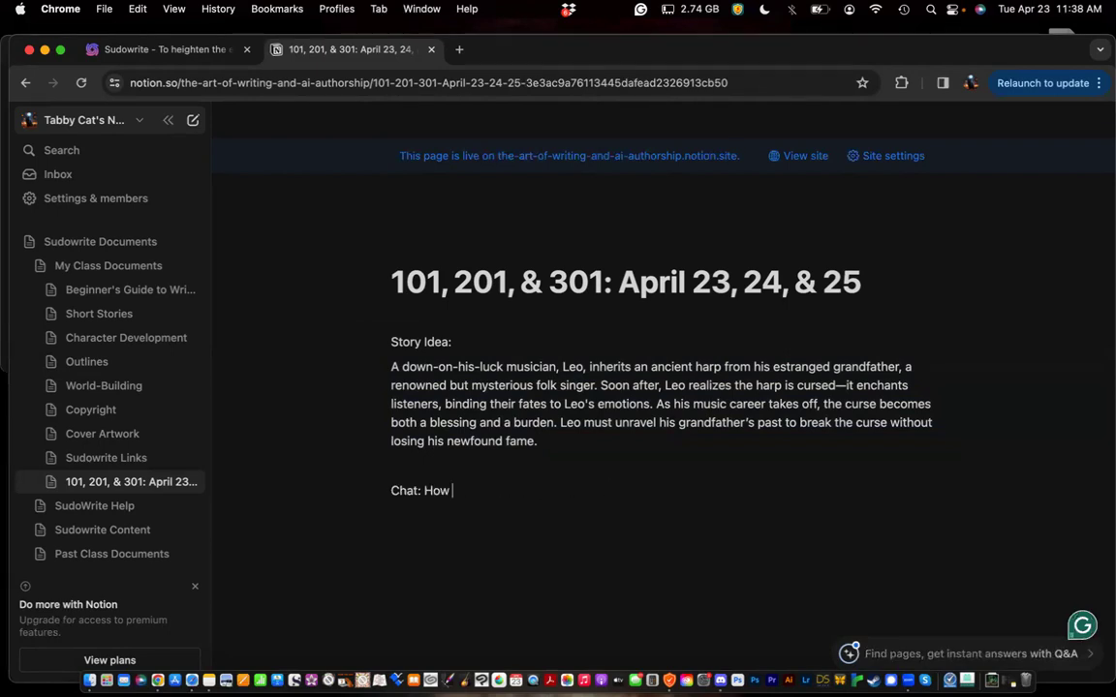
type("to make this more emotionalL")
key("Return")
key("BackSpace")
Copy the full text of Deepening Leo's Emotional Impact from Sudowrite and paste it under the Chat line in Notion
key("ctrl+Tab")
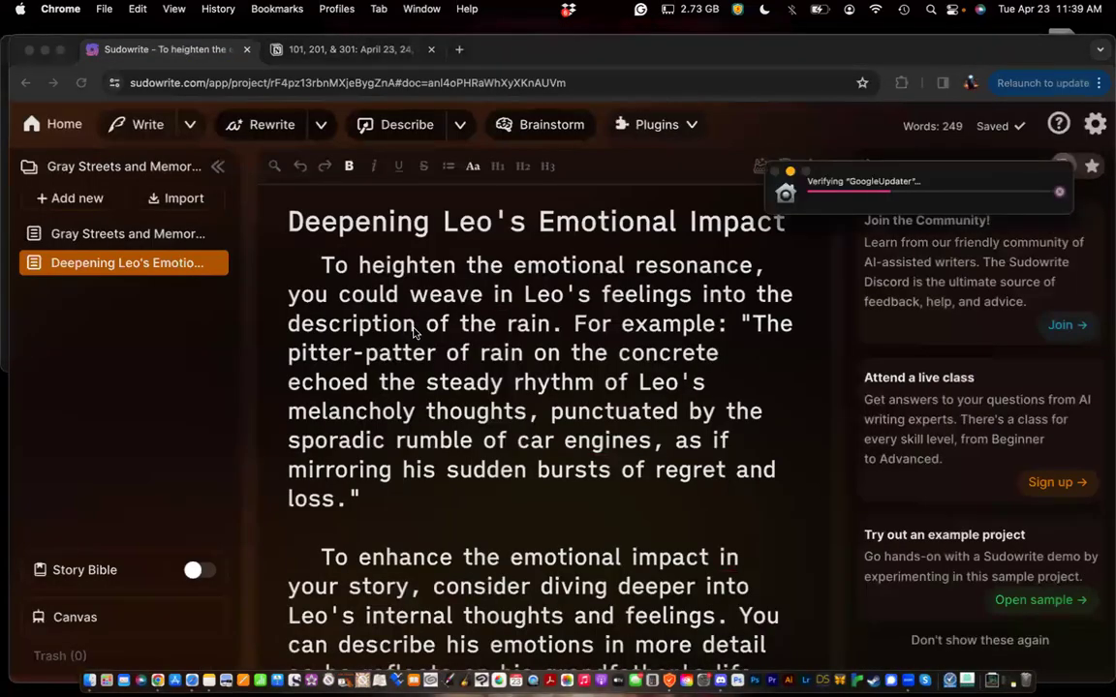
key("super+a")
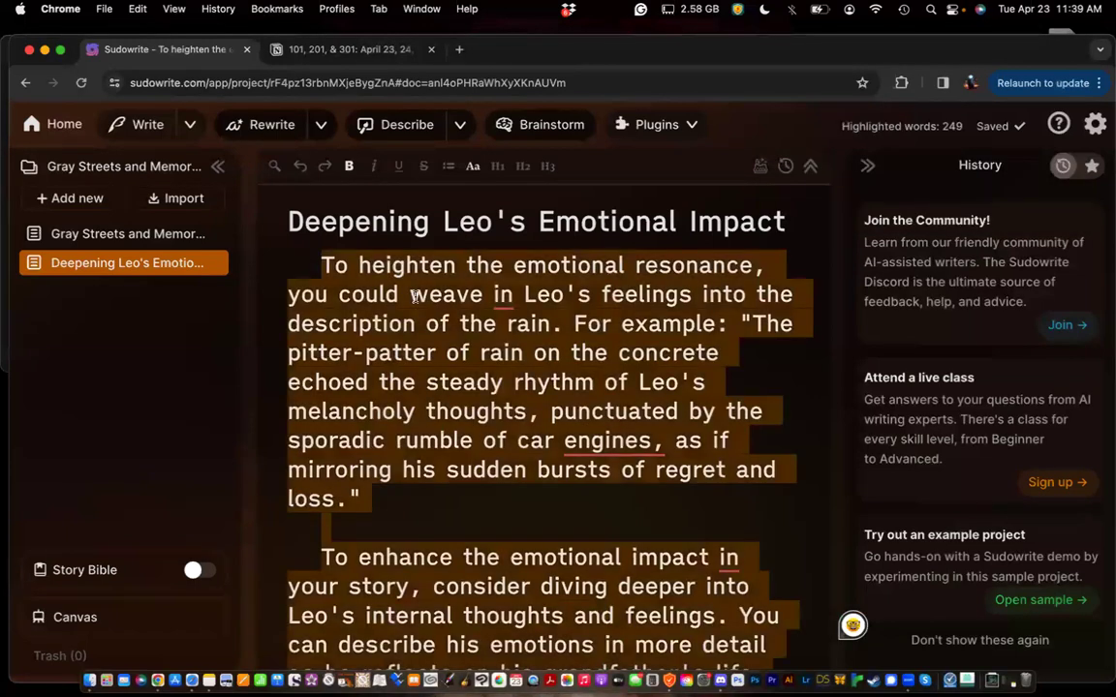
left_click(355, 51)
key("super+v")
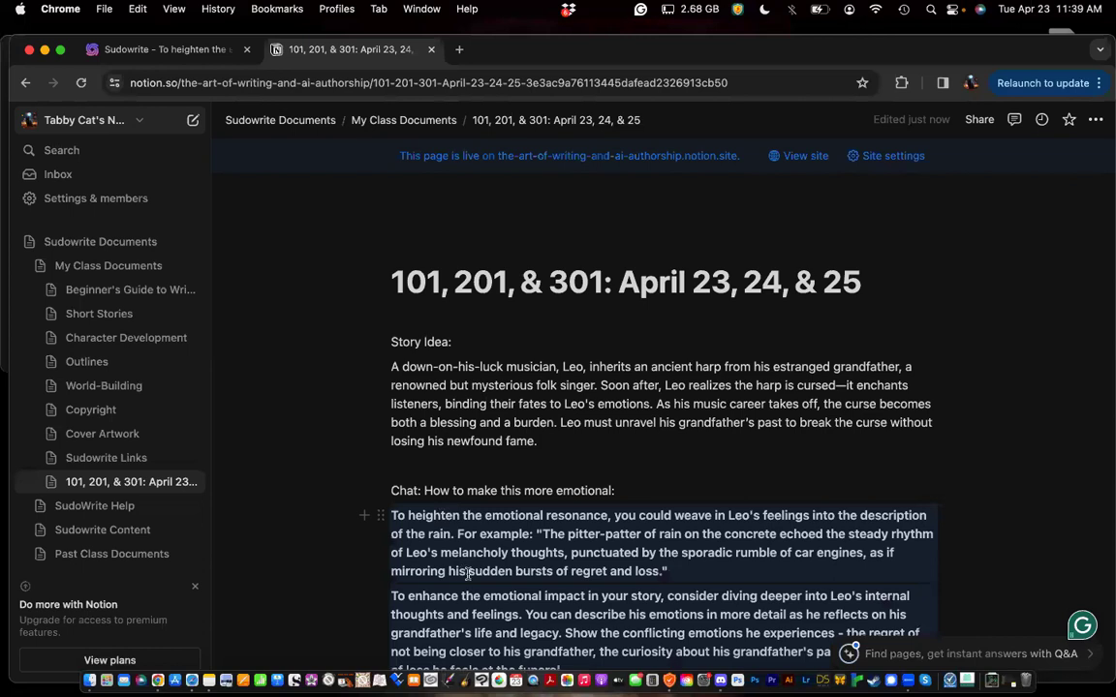
Label the first pasted answer "Credits:" and the second "Free Version:" at the start of their paragraphs on the Notion page
left_click(164, 51)
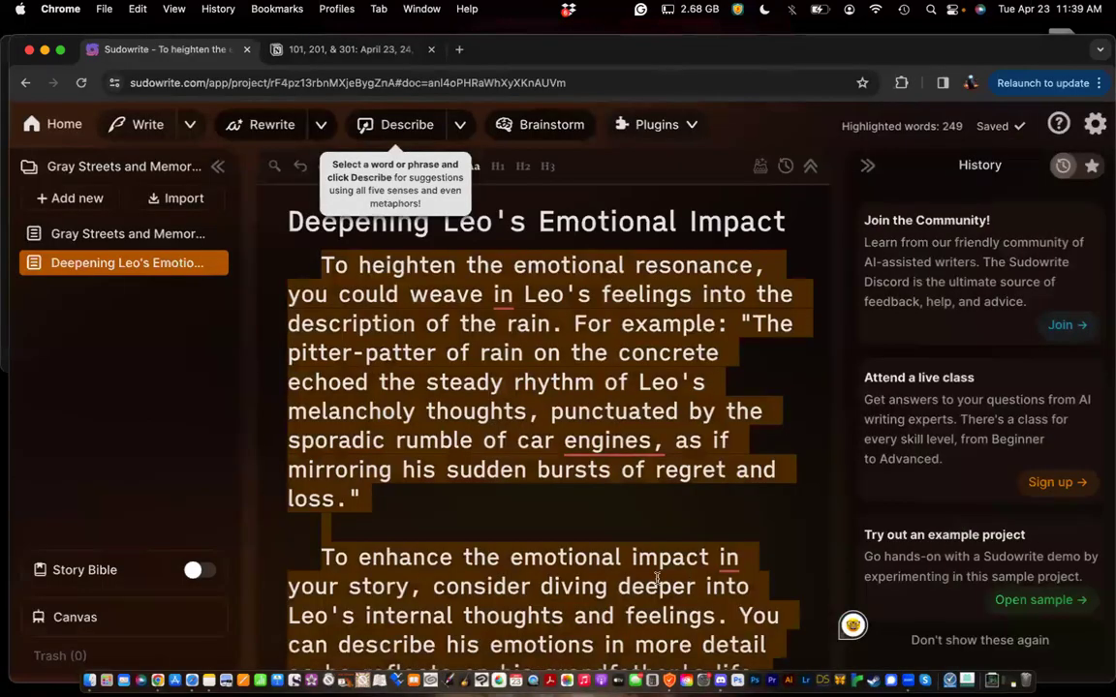
key("ctrl+Tab")
left_click(393, 513)
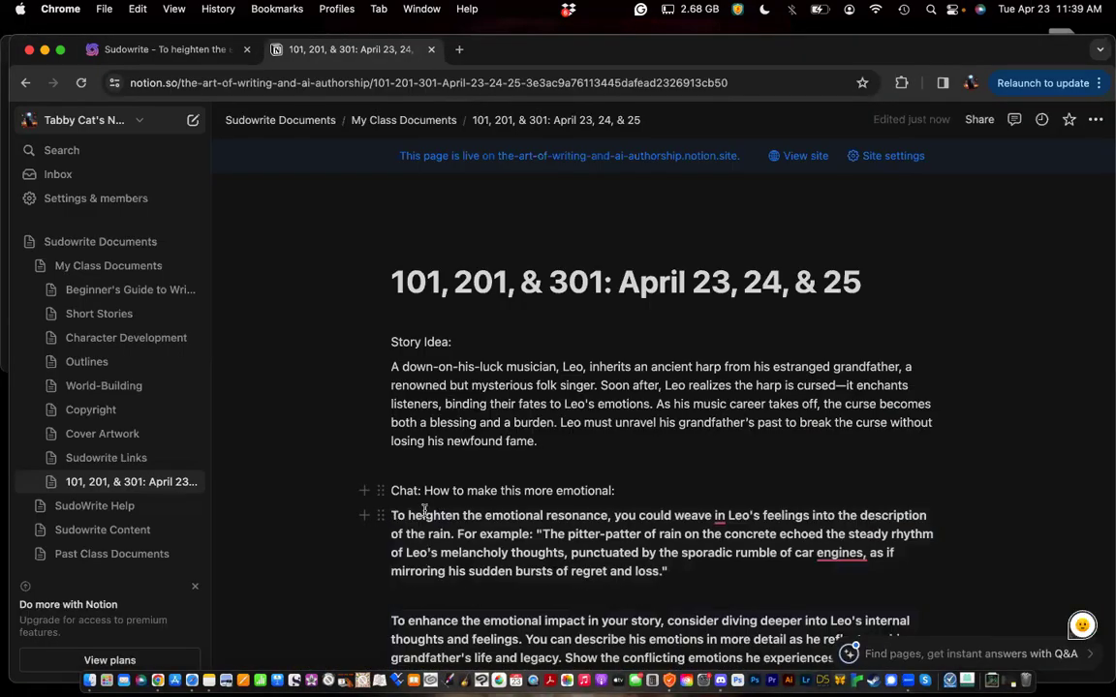
type("C")
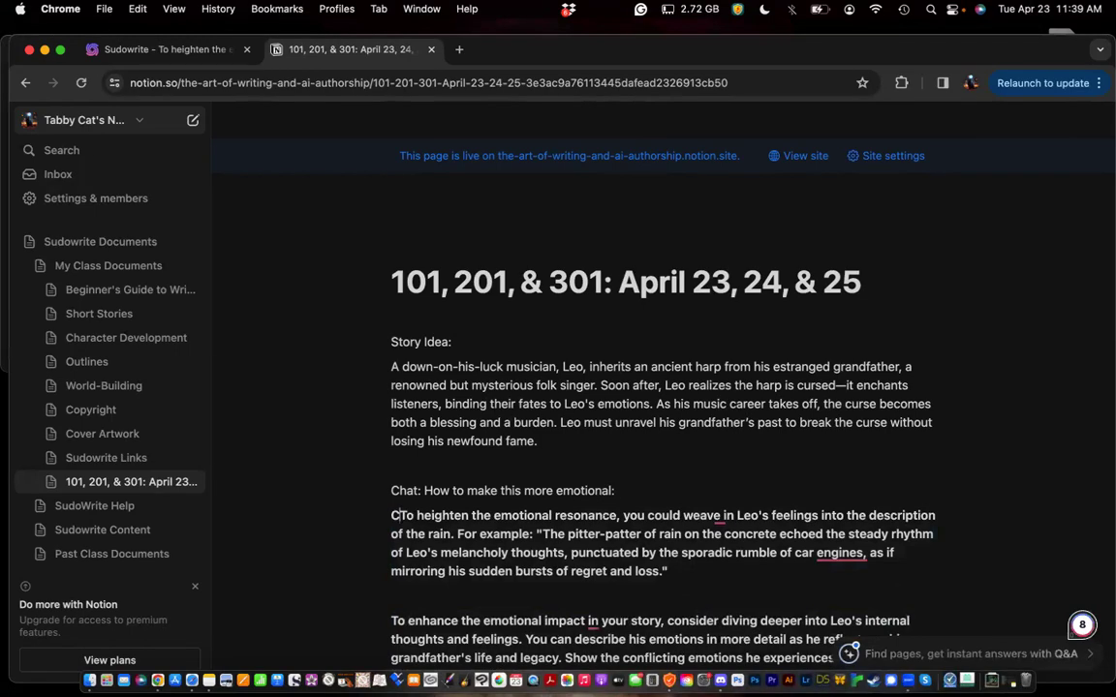
type("redits")
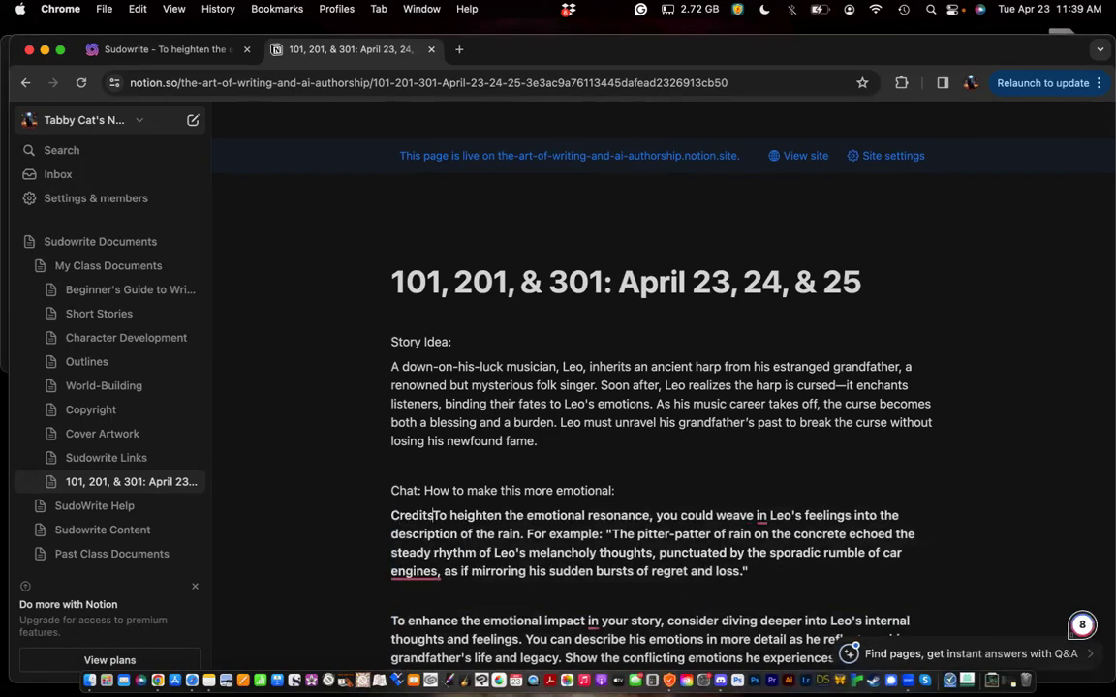
type(":")
left_click(389, 622)
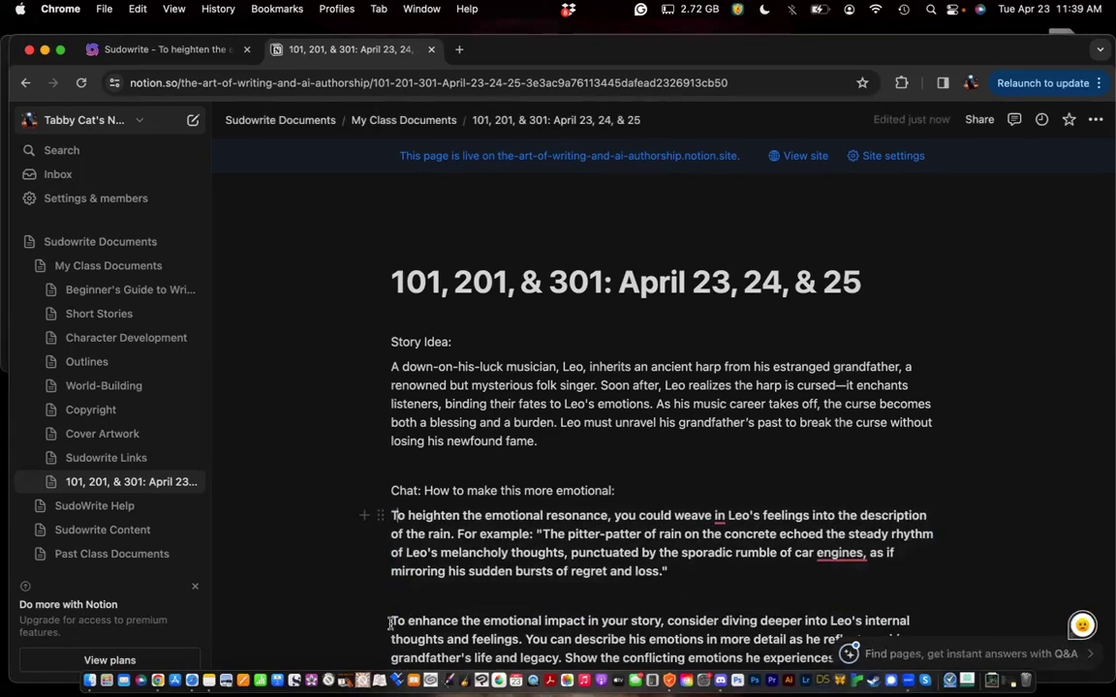
type("Fre")
key("BackSpace")
key("BackSpace")
key("BackSpace")
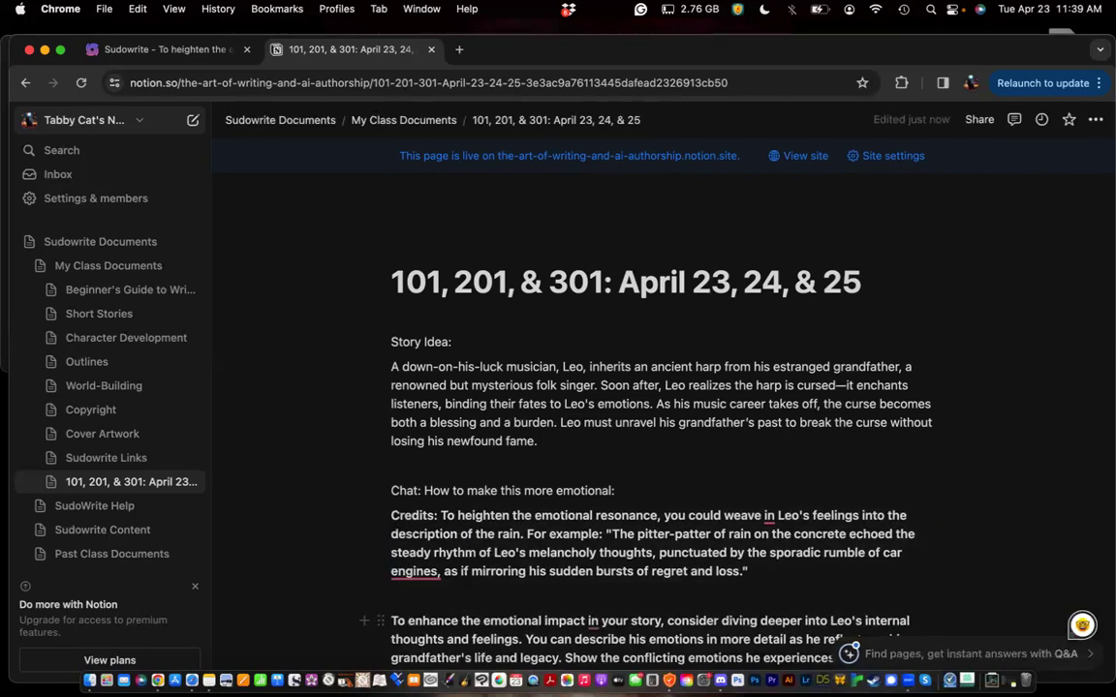
type("Free Version:")
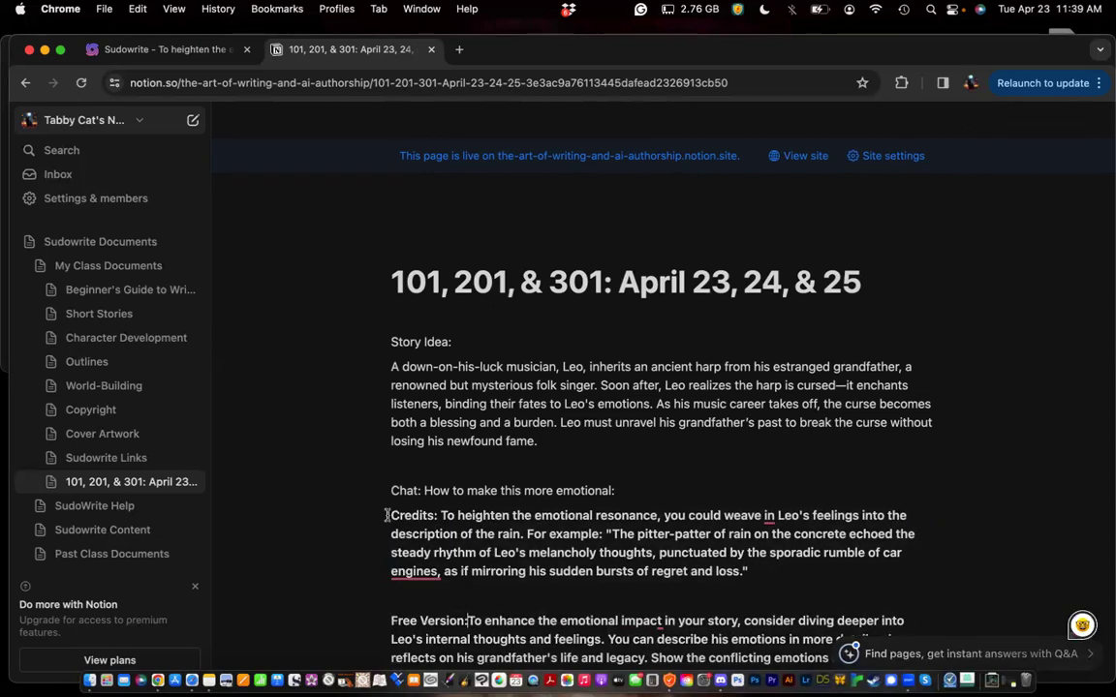
scroll(386, 515, "down", 3)
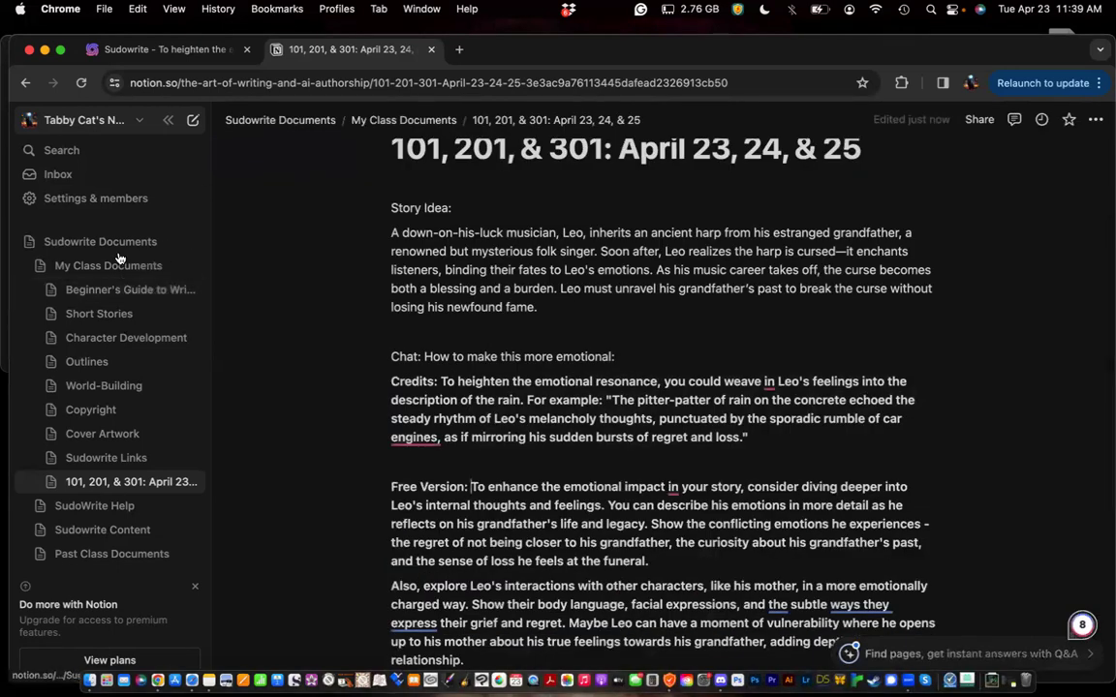
Open the publishing settings of the Notion class page and copy its public web link
left_click(132, 54)
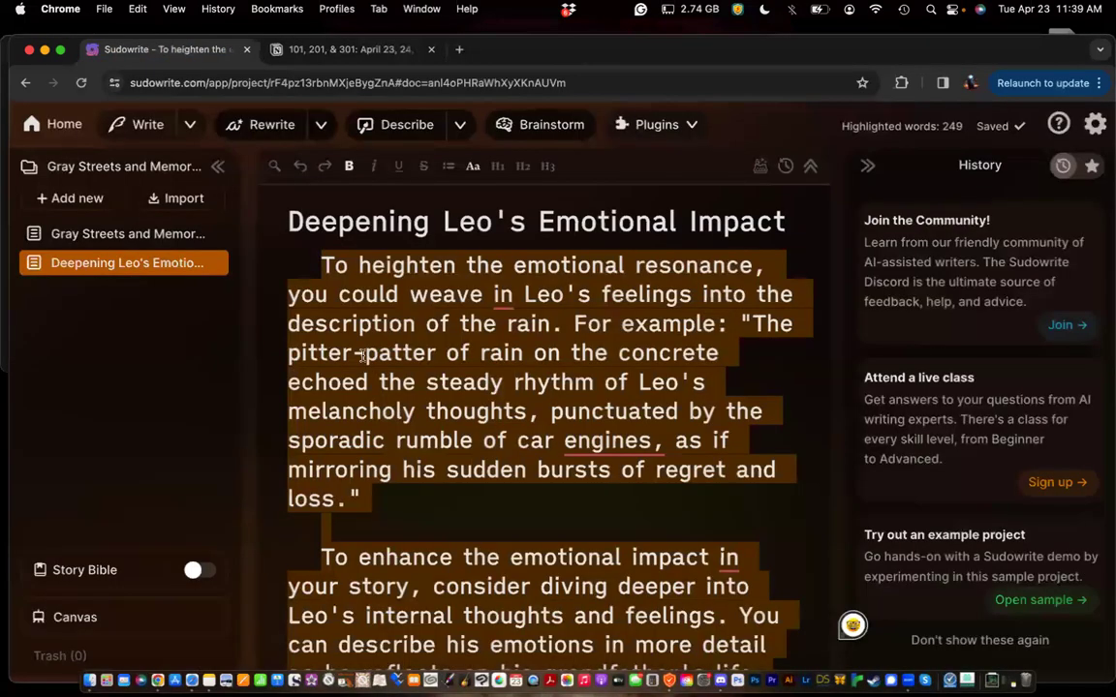
left_click(361, 354)
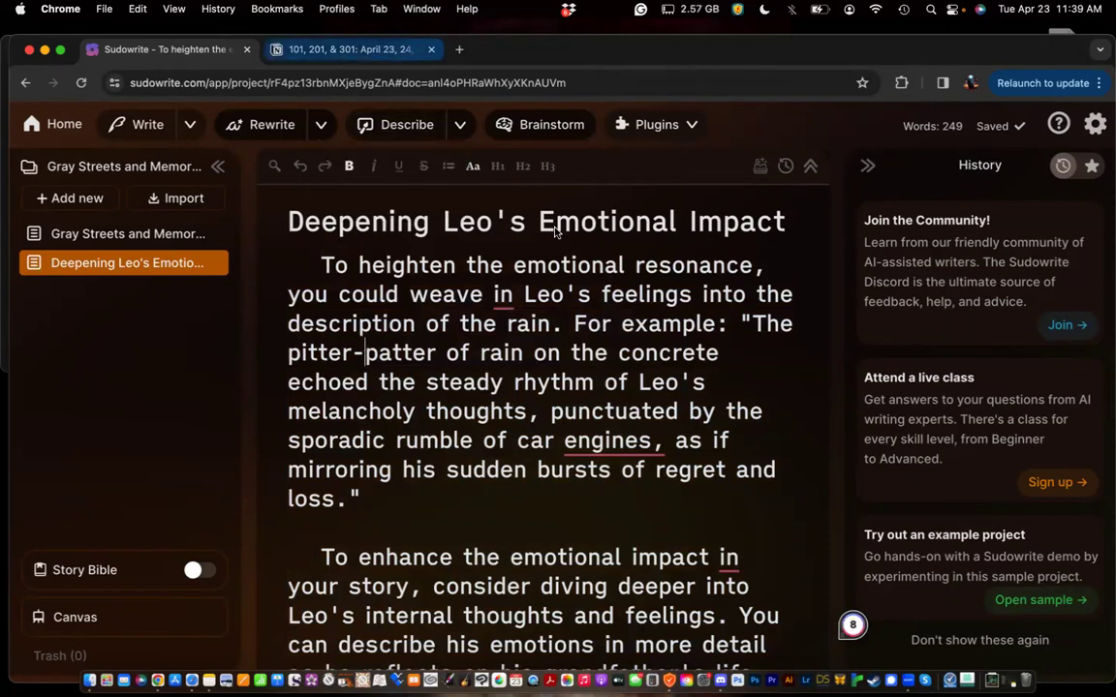
key("ctrl+Tab")
scroll(599, 312, "up", 1)
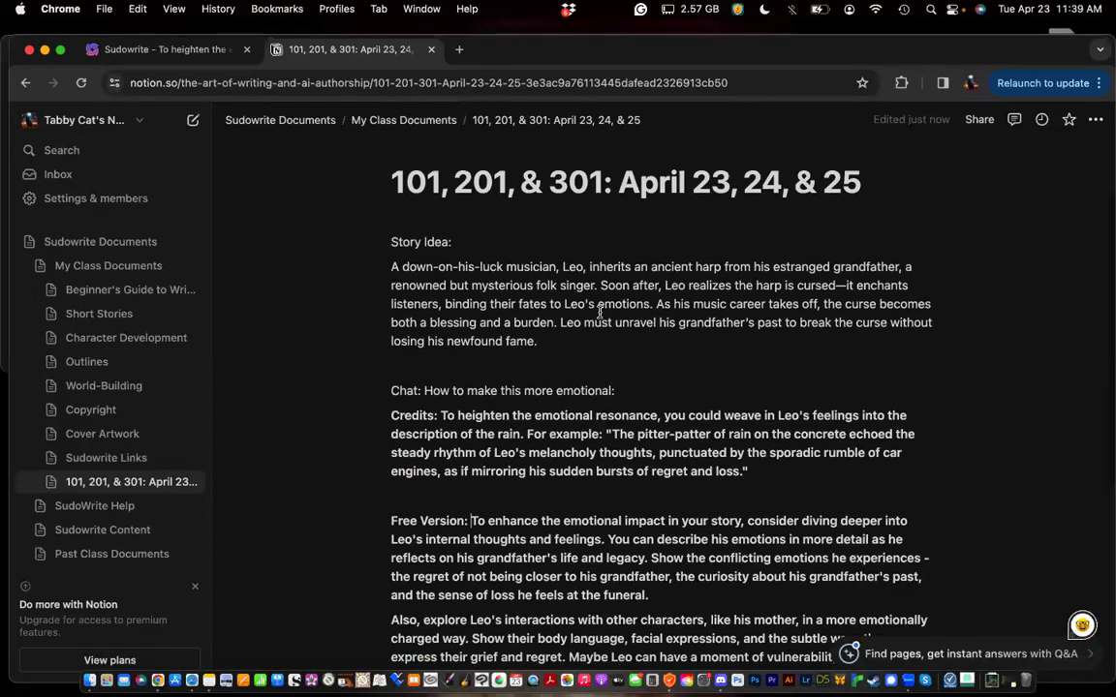
left_click(978, 119)
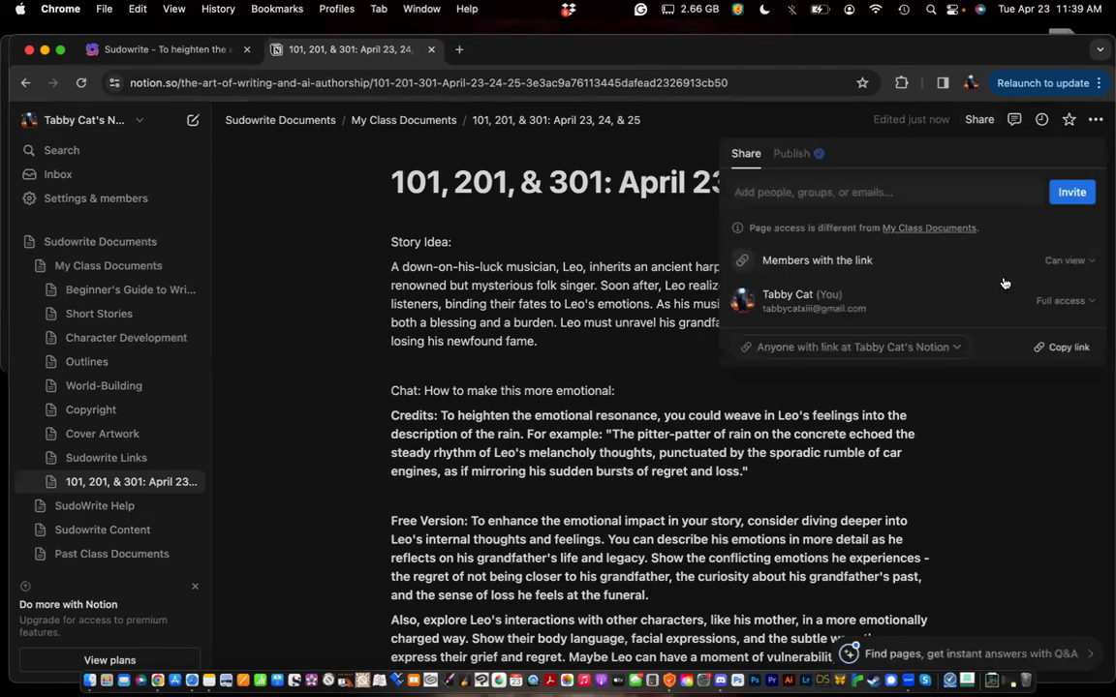
left_click(786, 154)
left_click(1084, 222)
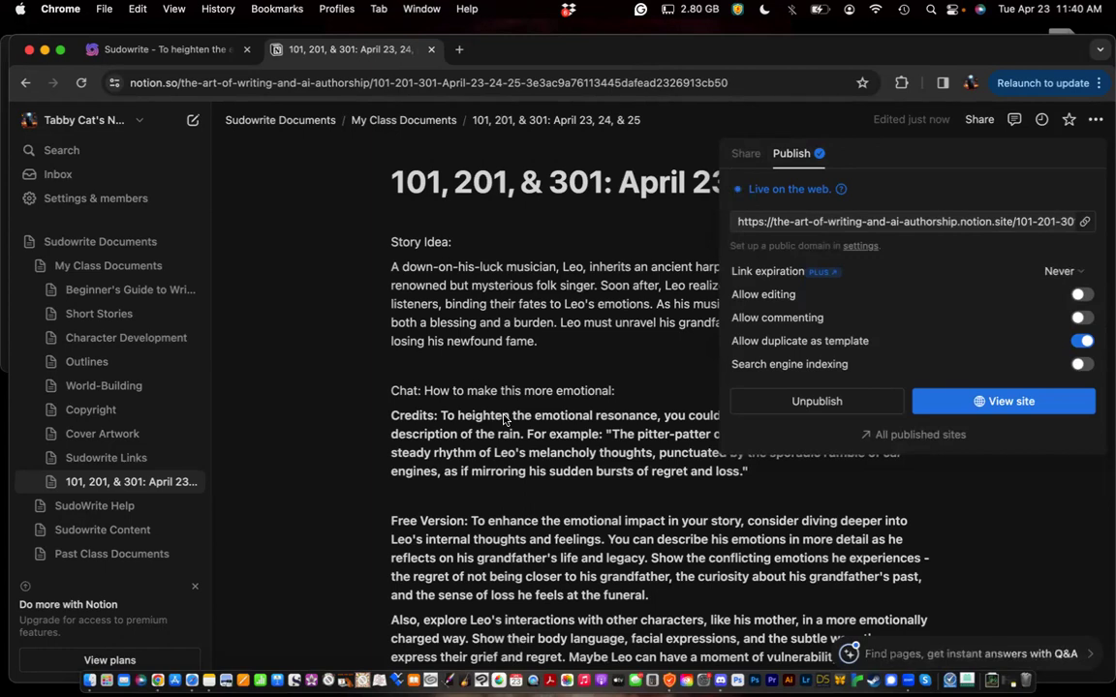
Switch to Sudowrite, open Gray Streets and Memories, and select the single words "The" and "water" to view the tools offered
left_click(164, 50)
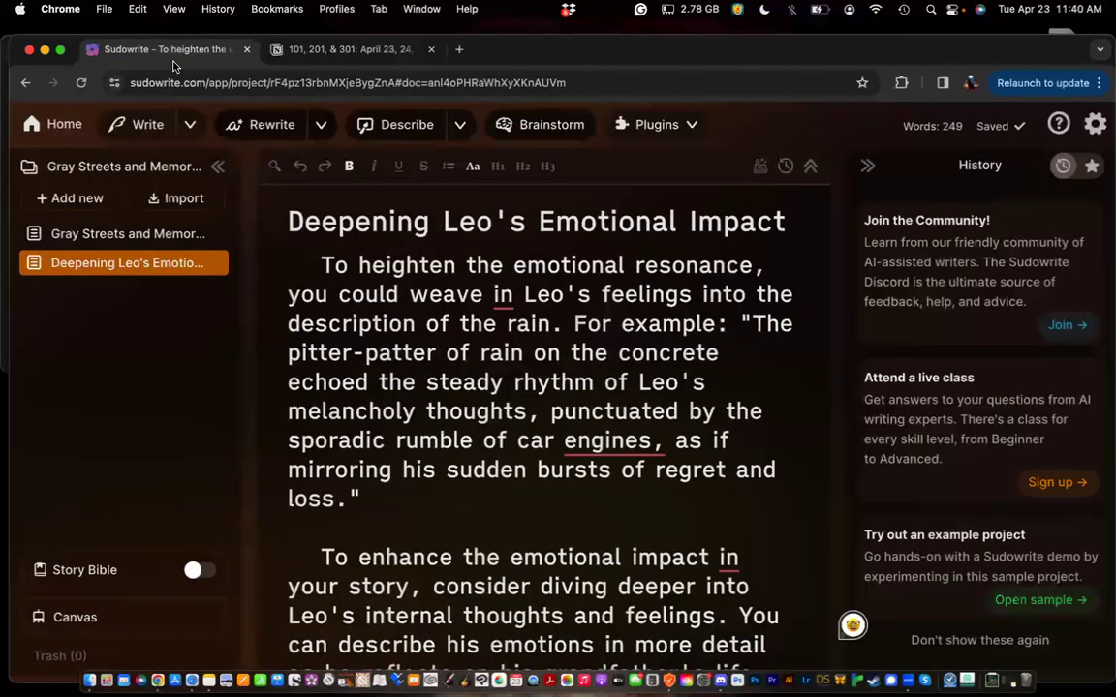
left_click(109, 234)
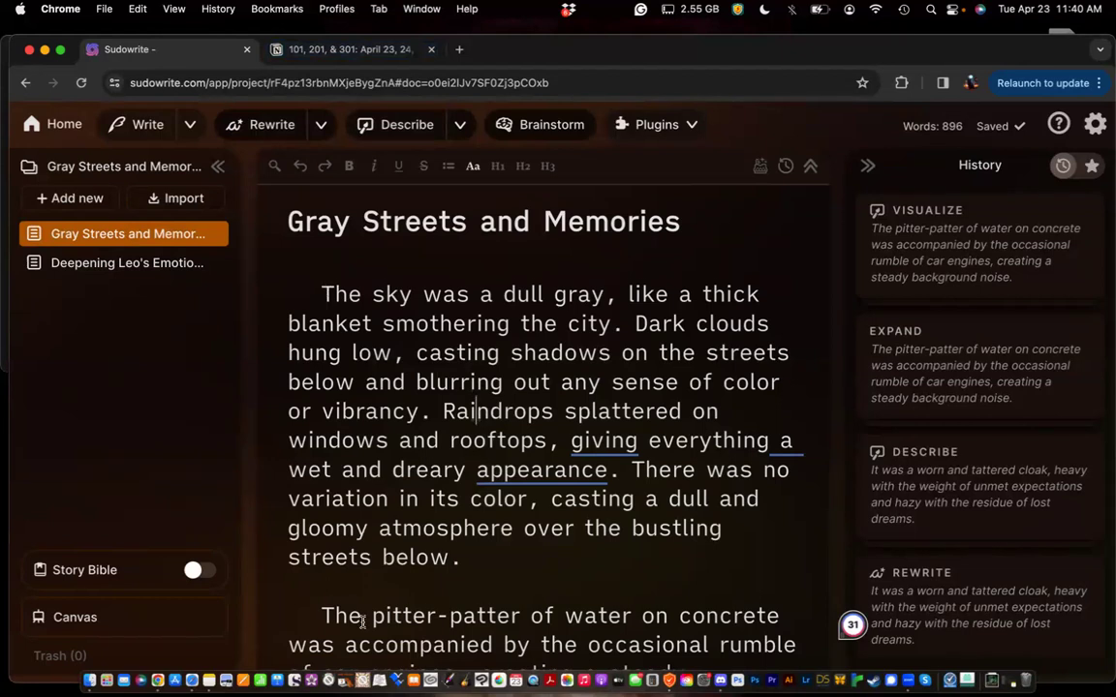
scroll(327, 561, "down", 3)
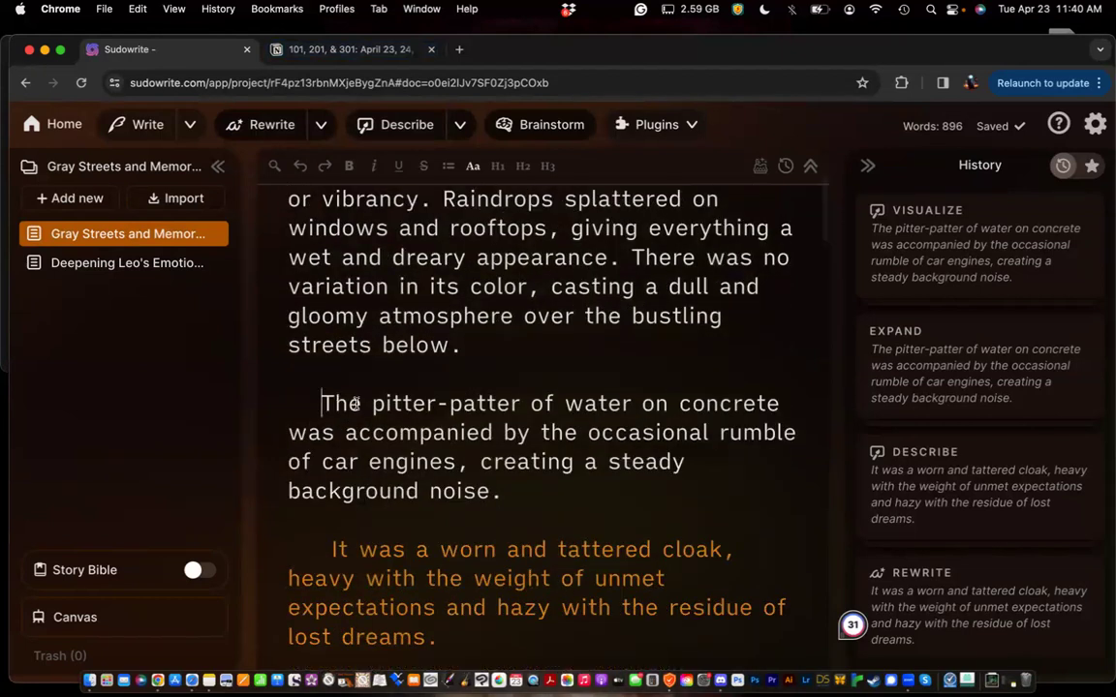
left_click_drag(325, 402, 357, 405)
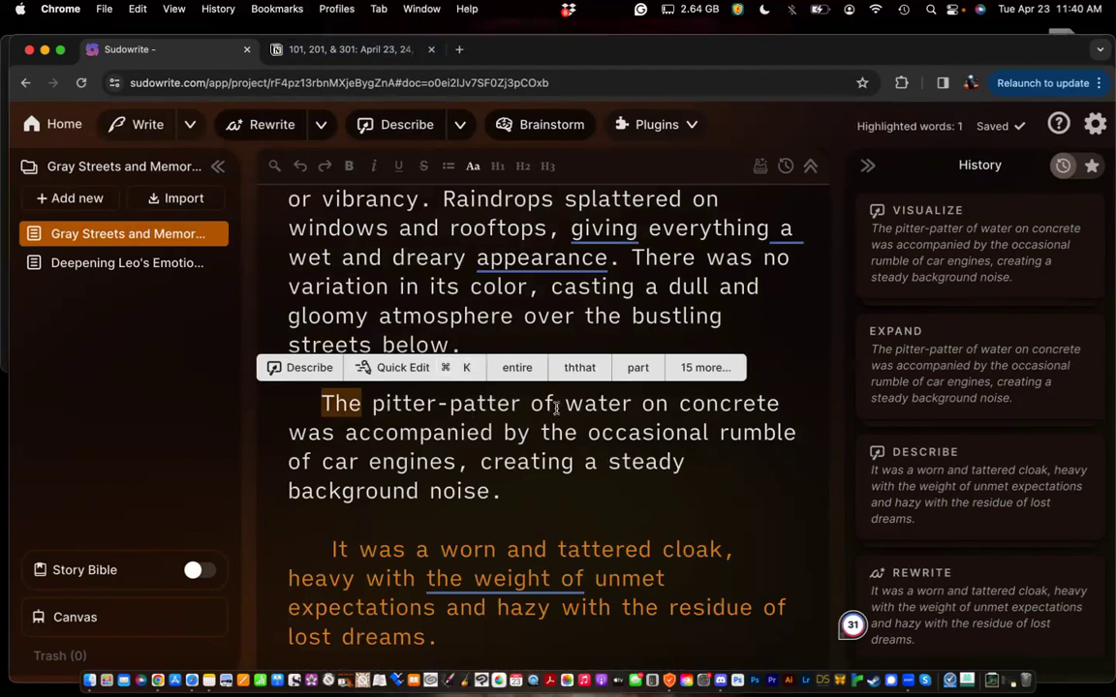
left_click_drag(565, 403, 624, 402)
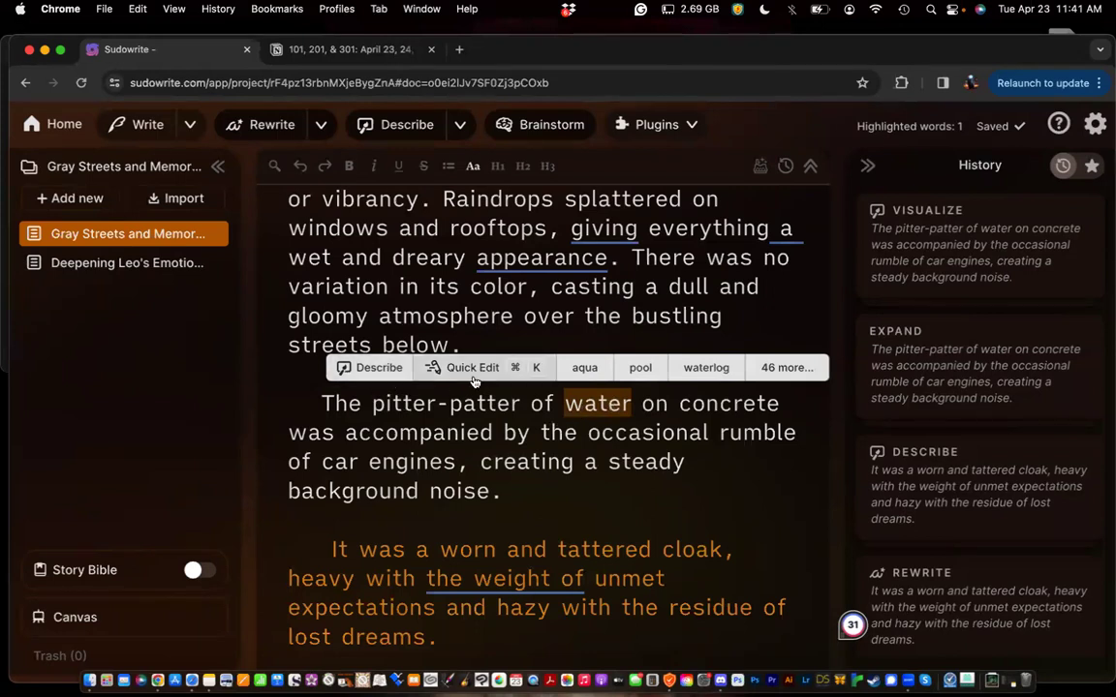
Select the whole paragraph beginning "The pitter-patter of water" to view the tools for longer text, and clear the selection
left_click(320, 399)
left_click_drag(319, 399, 520, 403)
left_click_drag(599, 399, 617, 429)
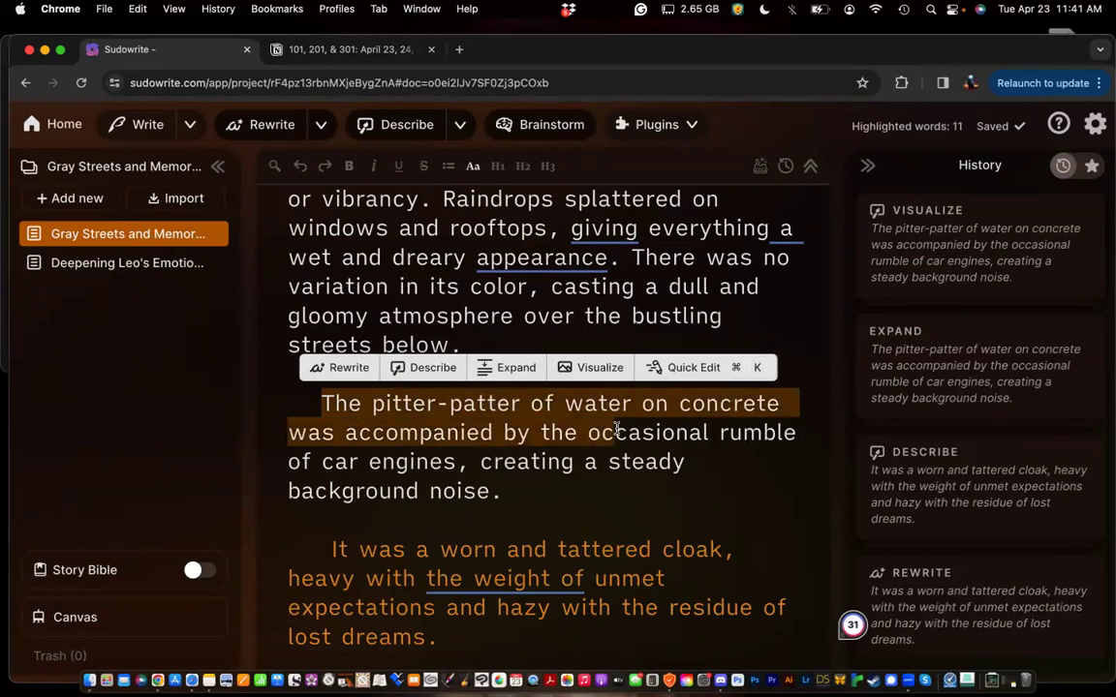
left_click_drag(617, 429, 551, 476)
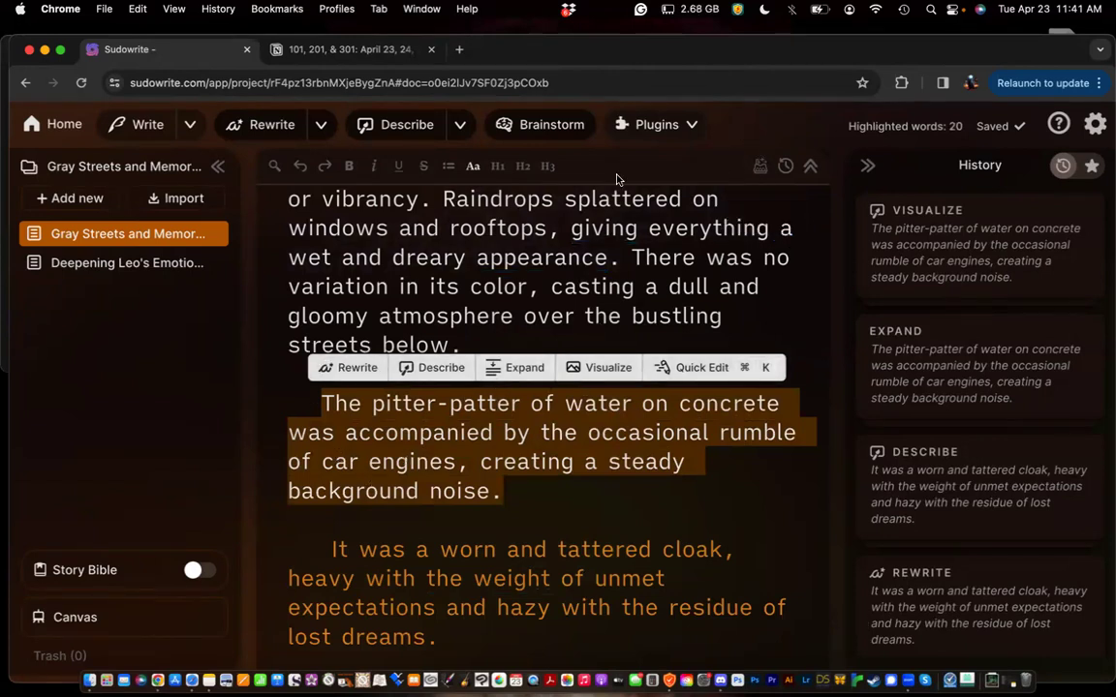
left_click(543, 248)
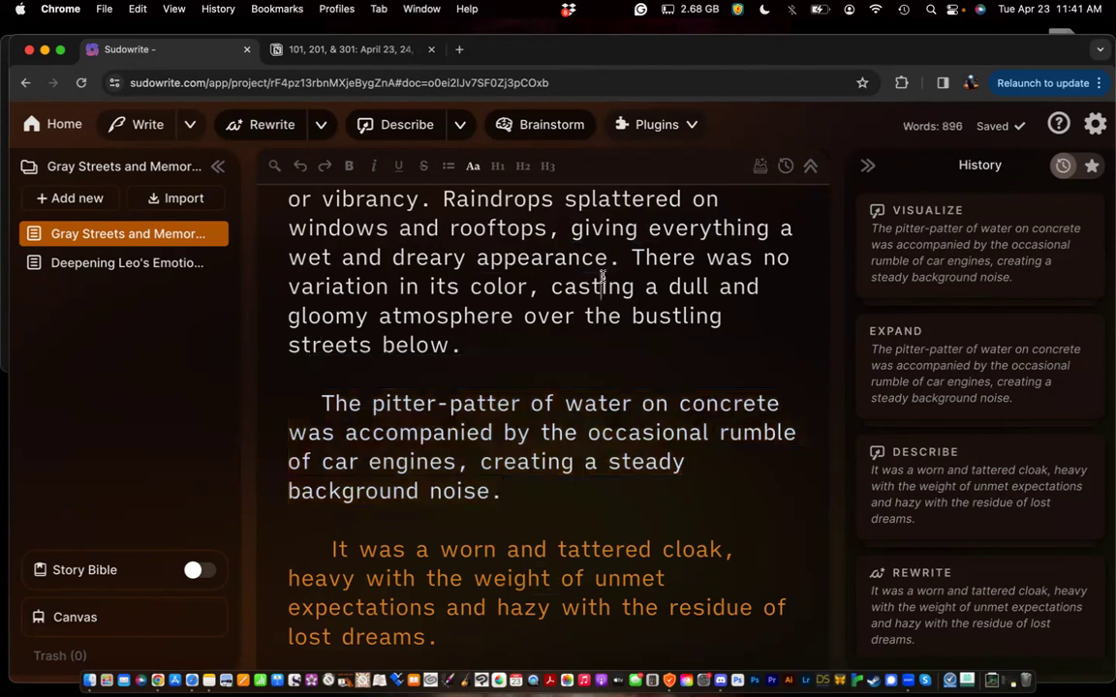
Open the Poem plugin and enter the topic "Seasons" and the title "Winter to Summer"
left_click(639, 124)
scroll(649, 503, "down", 5)
scroll(648, 503, "down", 10)
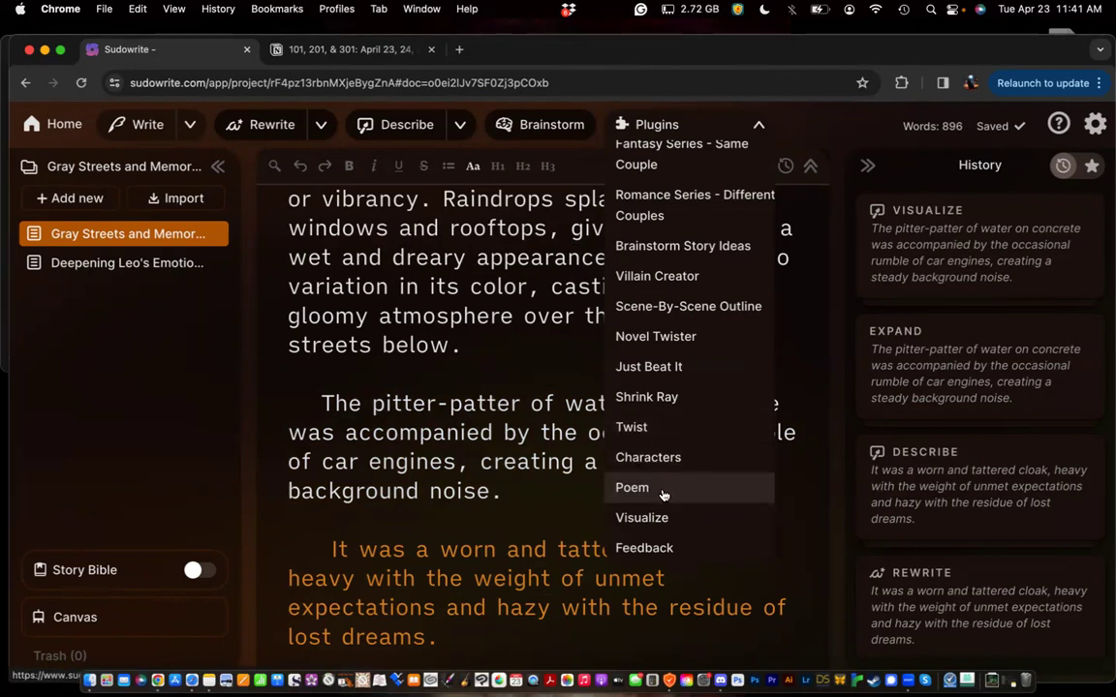
left_click(632, 489)
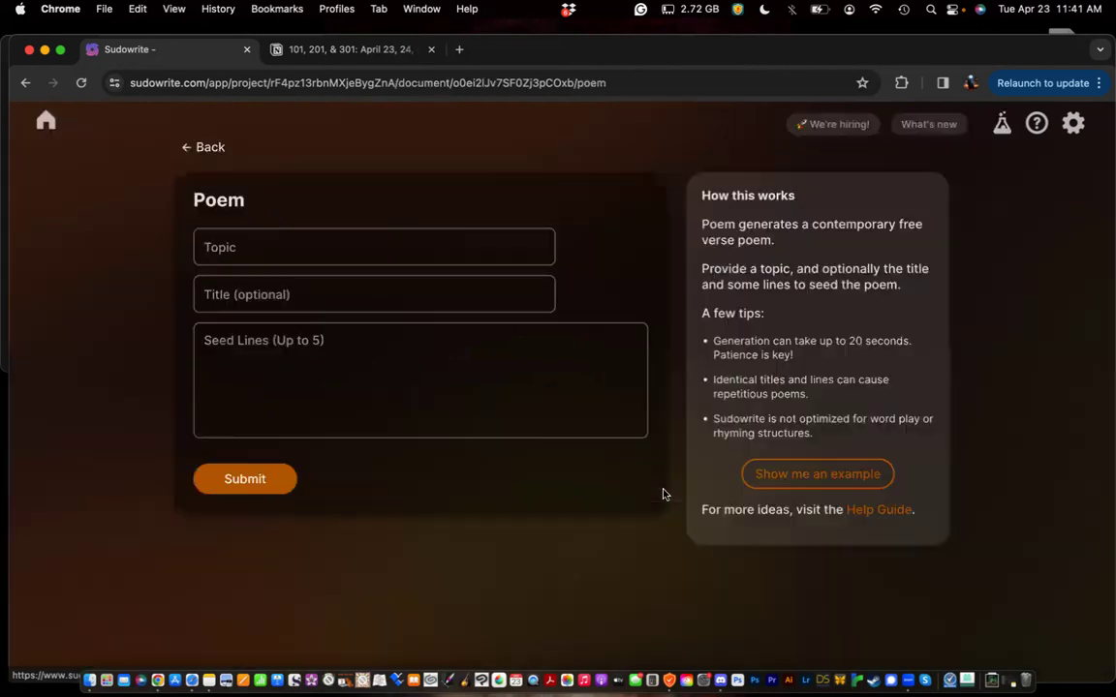
left_click(220, 246)
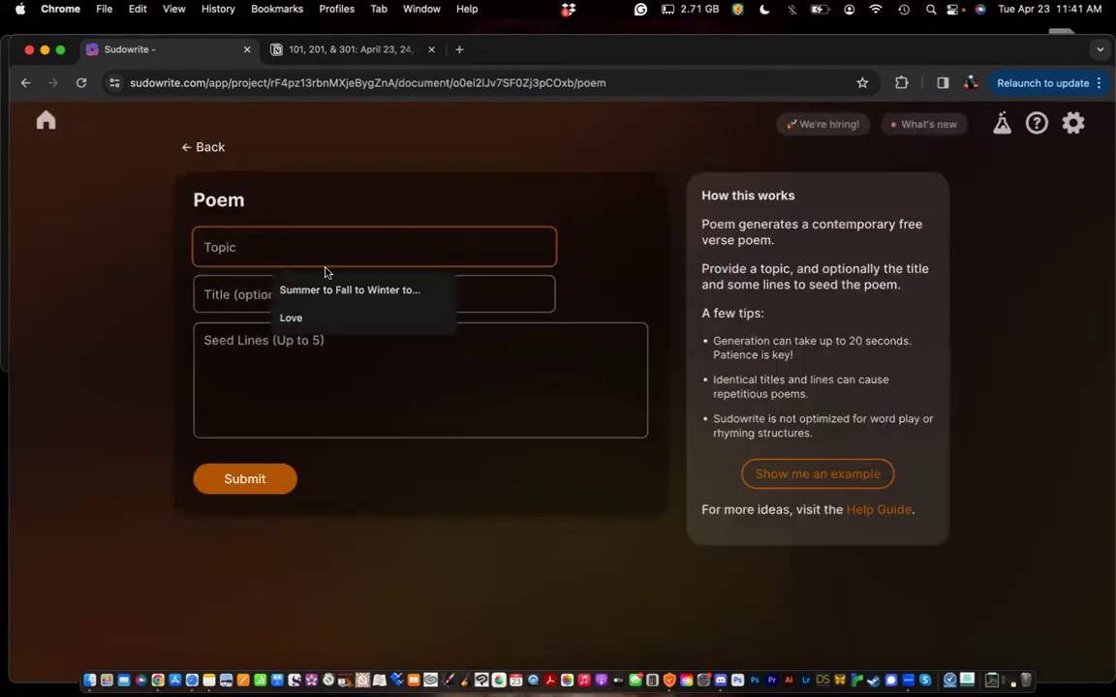
type("Seasons")
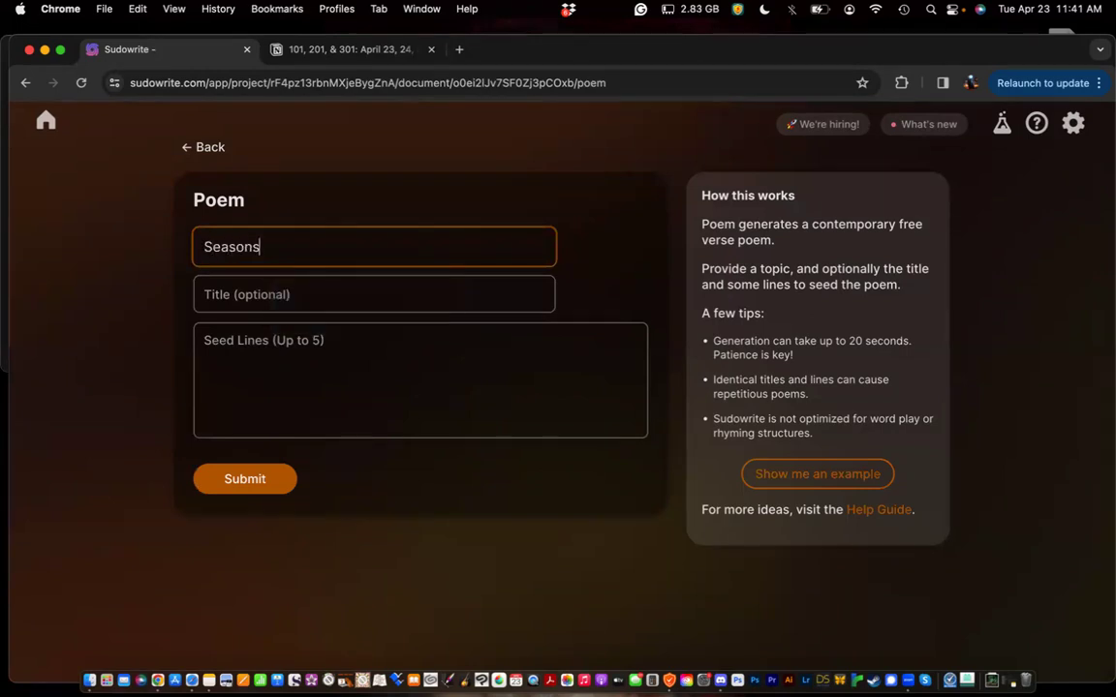
left_click(310, 296)
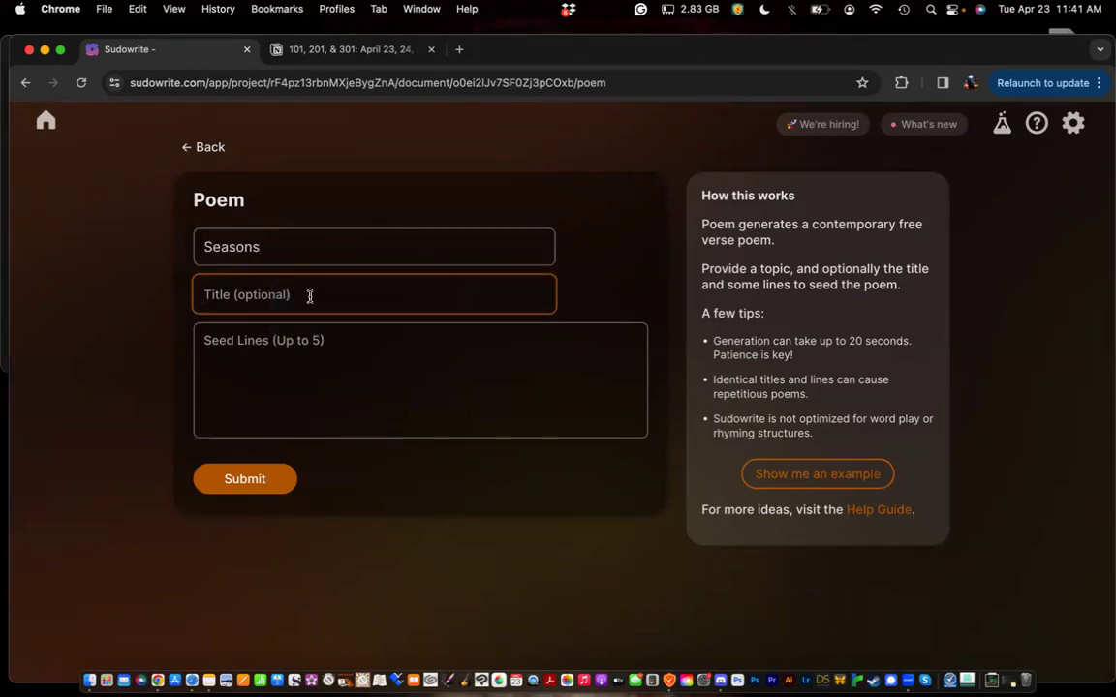
type("Winter to Summer")
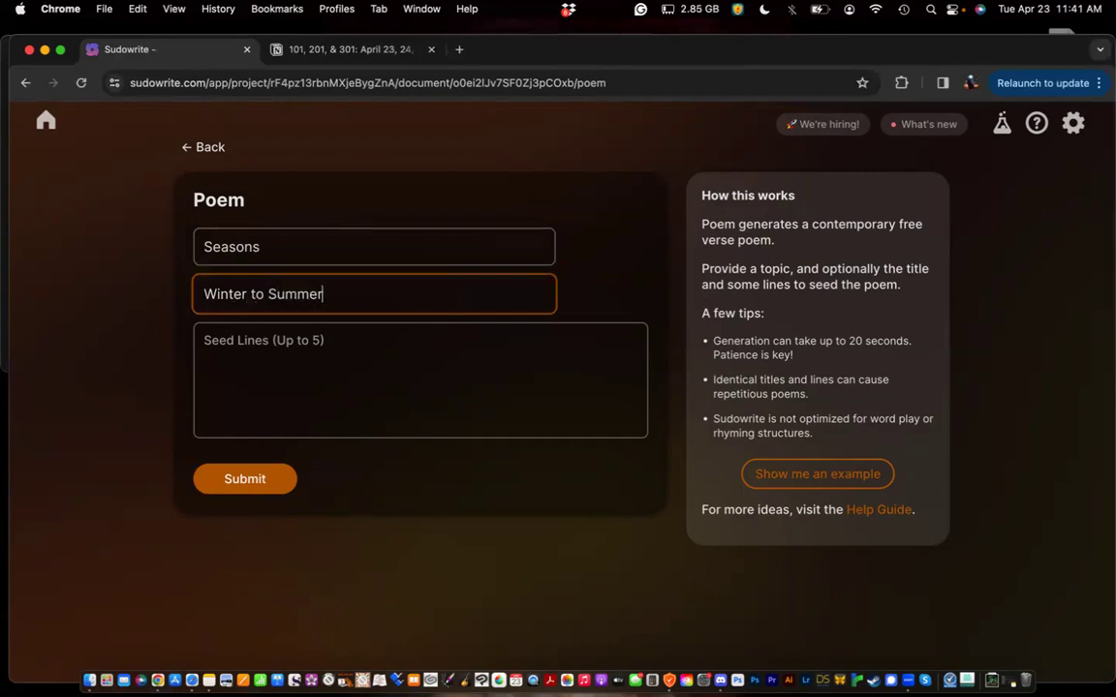
Enter the seed line "Snow is falling" and submit the poem request
left_click(311, 363)
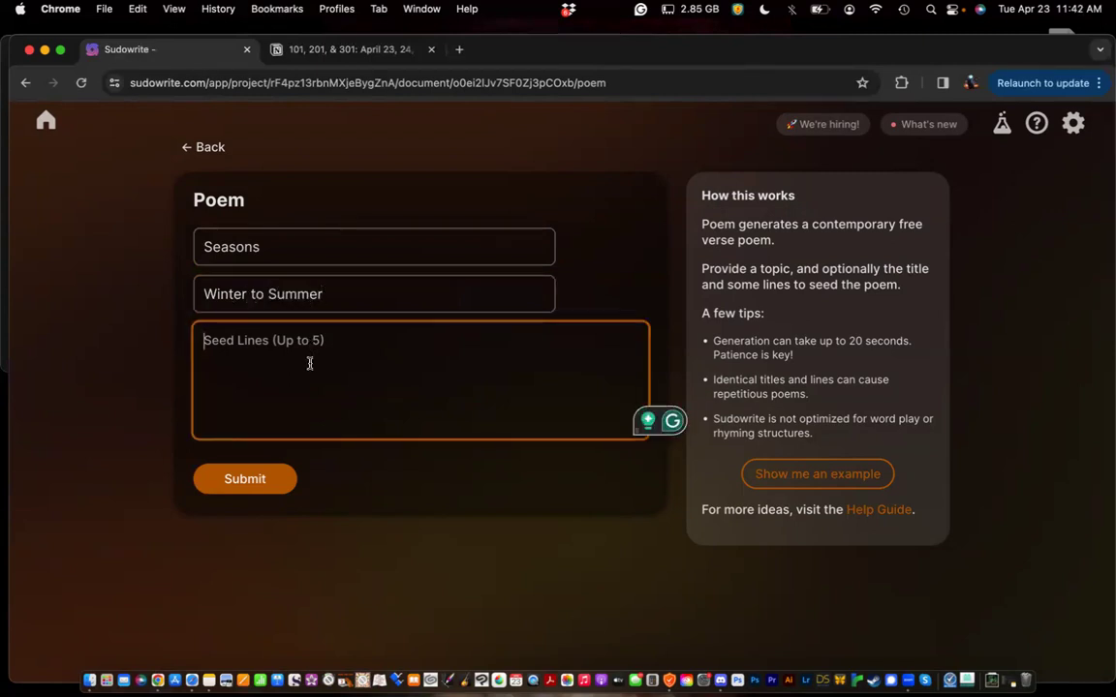
type("Snow i")
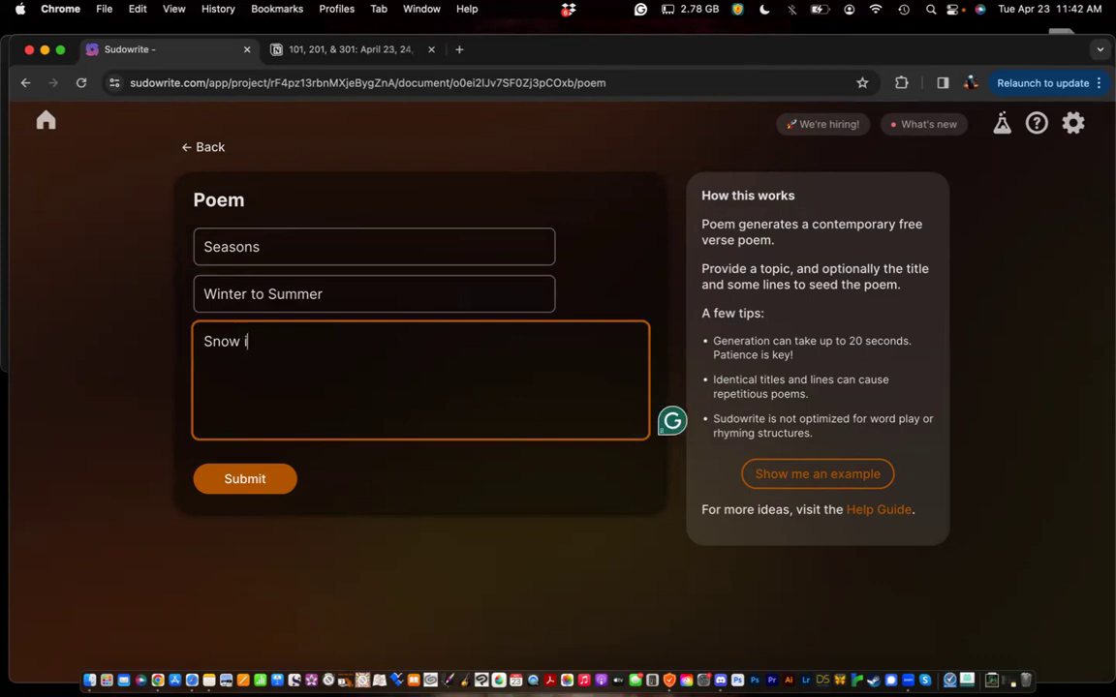
type("s falling to the")
key("BackSpace")
key("BackSpace")
key("BackSpace")
key("BackSpace")
key("BackSpace")
key("BackSpace")
key("BackSpace")
left_click(239, 486)
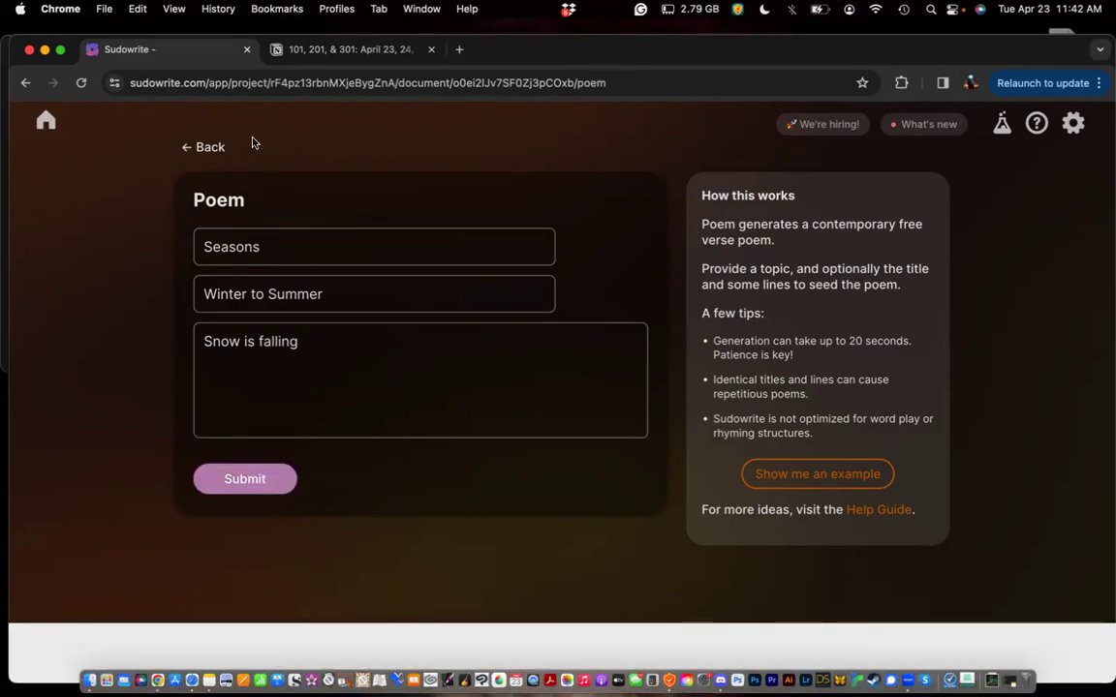
scroll(336, 570, "down", 3)
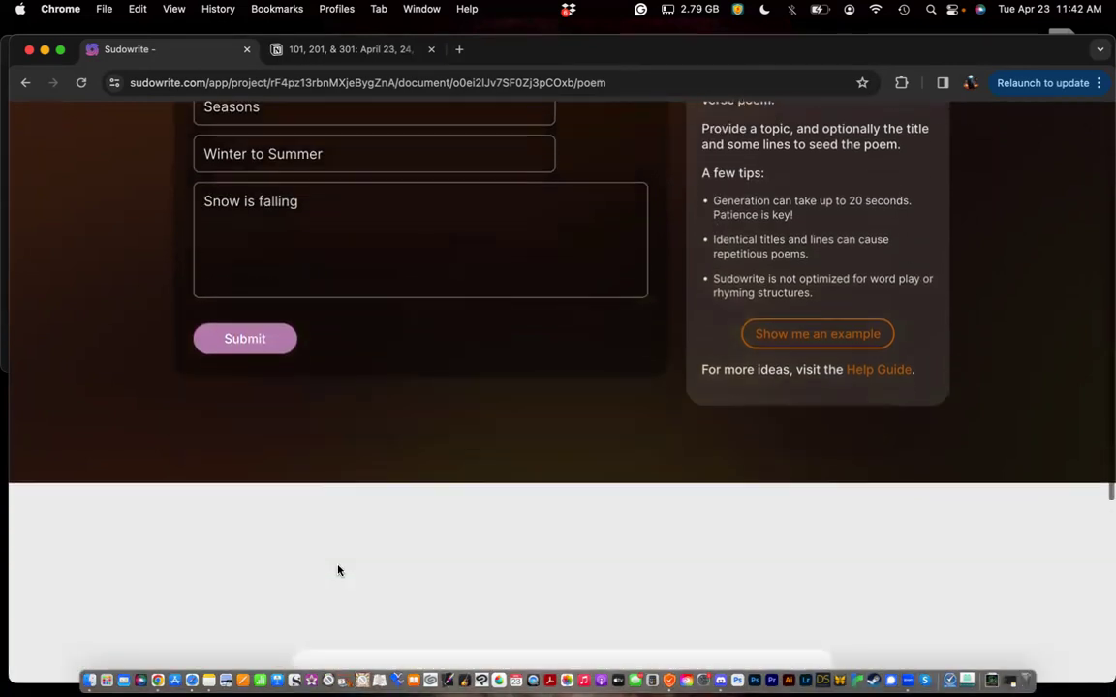
scroll(338, 570, "up", 3)
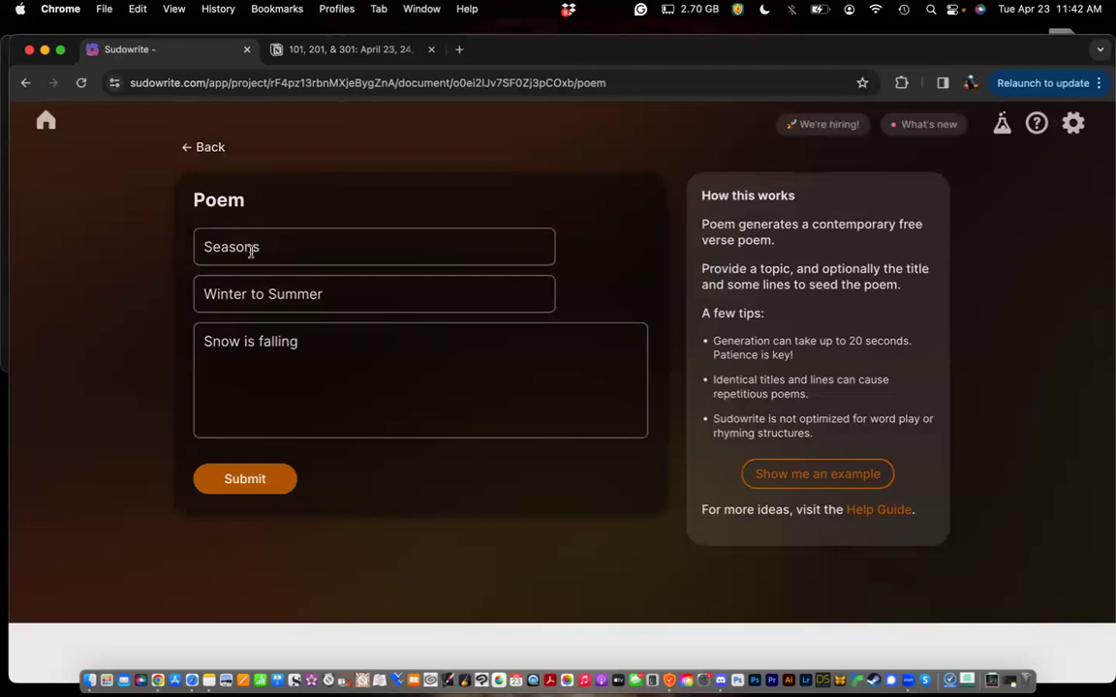
Return to the Gray Streets and Memories document and read the full Seasons poem in the history
left_click(212, 149)
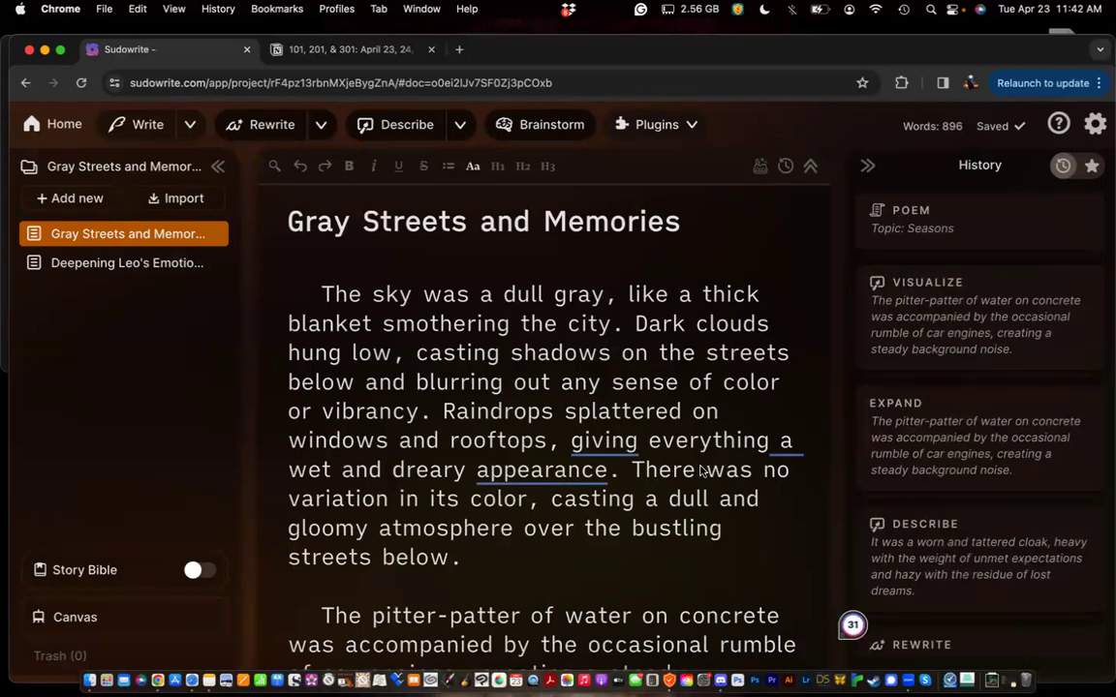
left_click(979, 235)
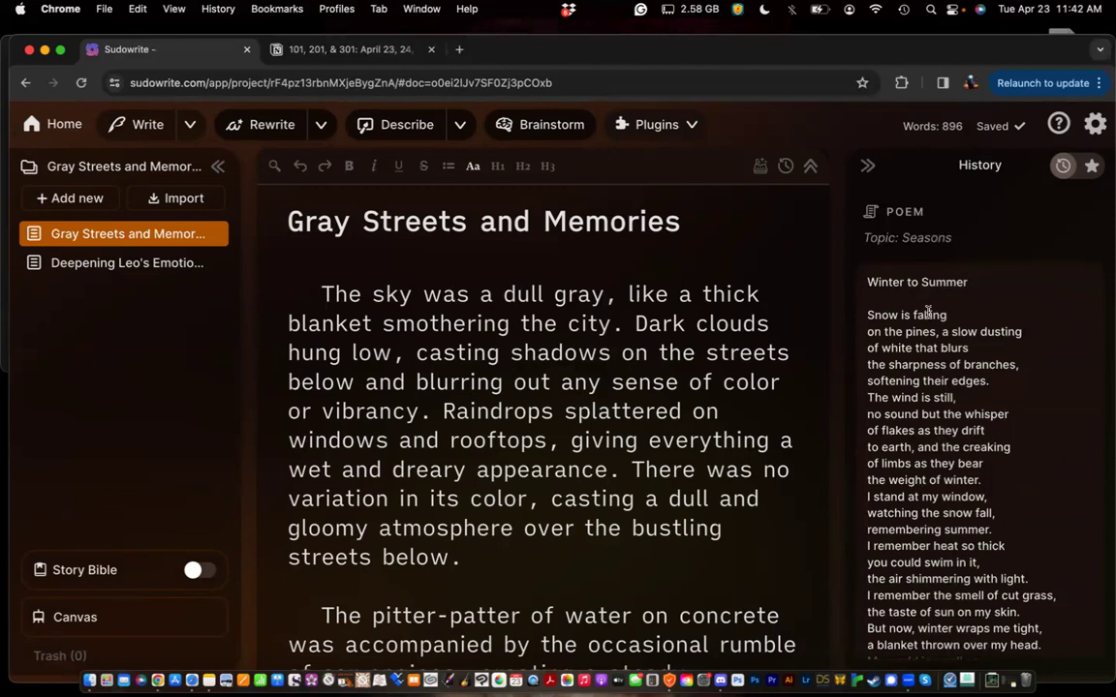
scroll(928, 311, "down", 1)
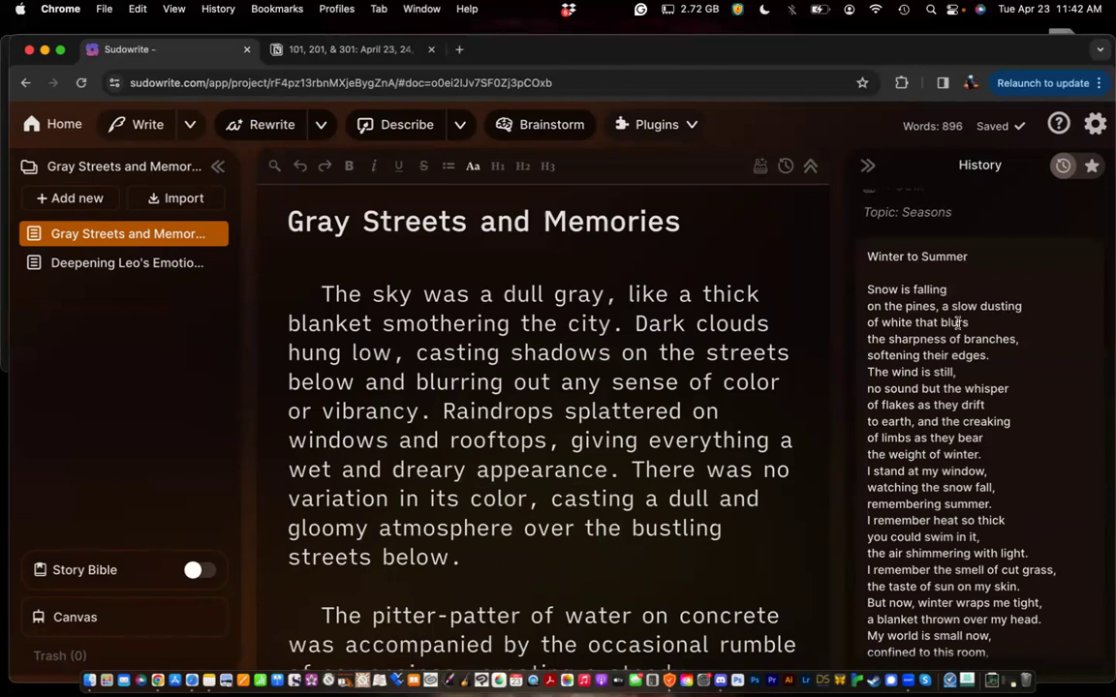
scroll(957, 322, "down", 2)
scroll(959, 325, "down", 8)
scroll(959, 329, "up", 7)
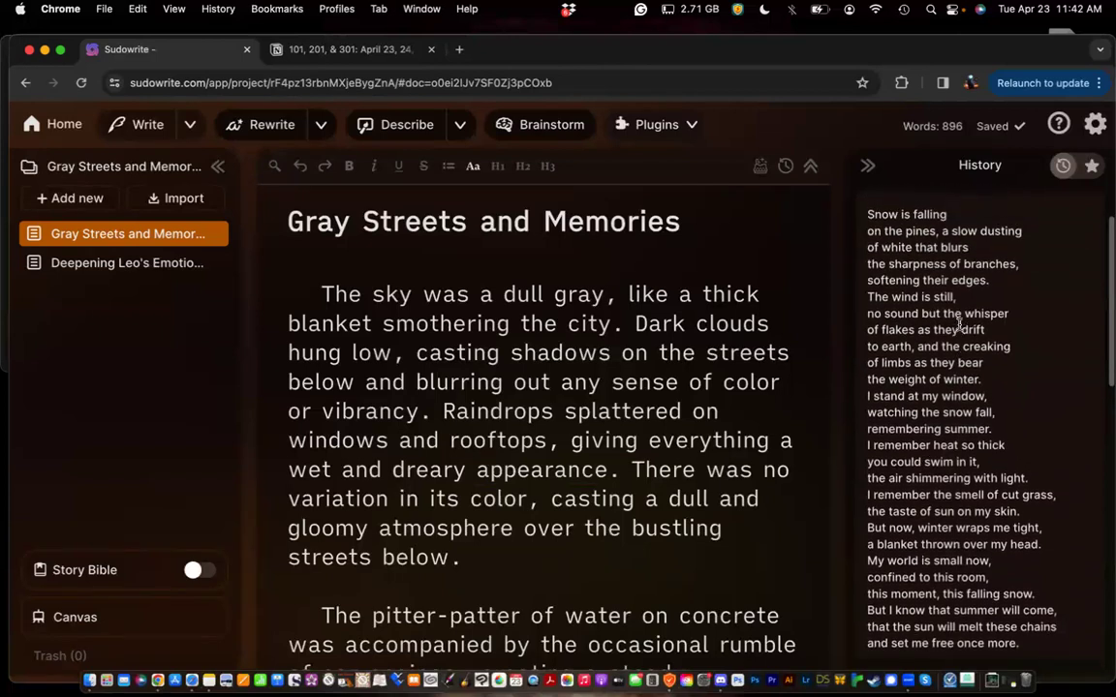
scroll(958, 326, "up", 1)
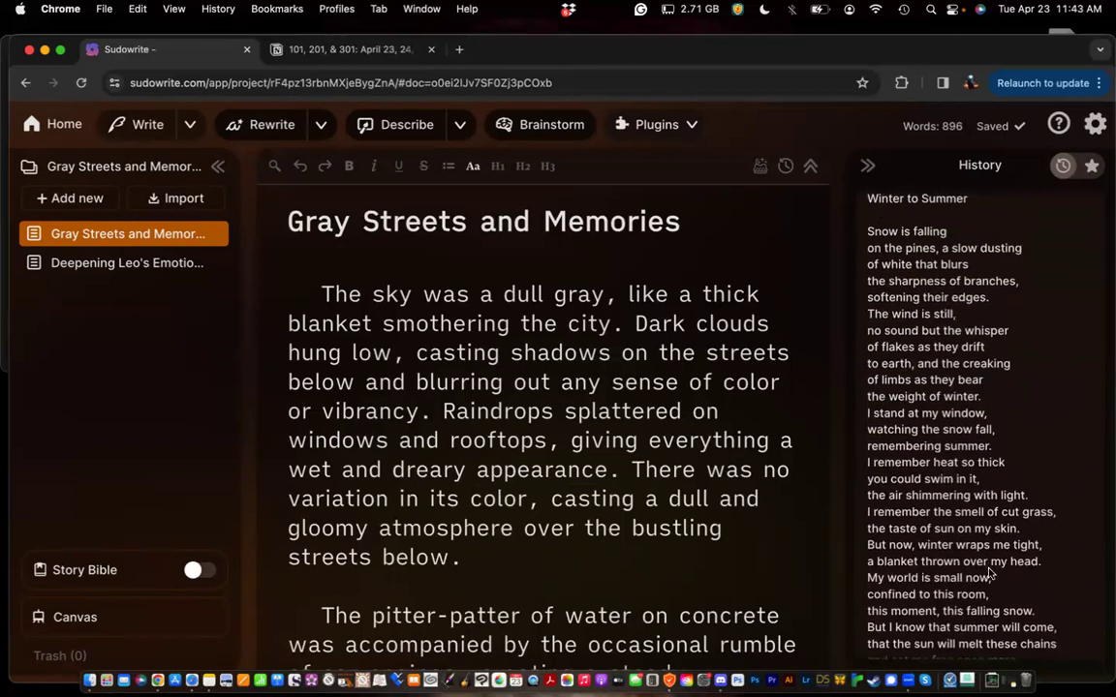
scroll(997, 426, "down", 4)
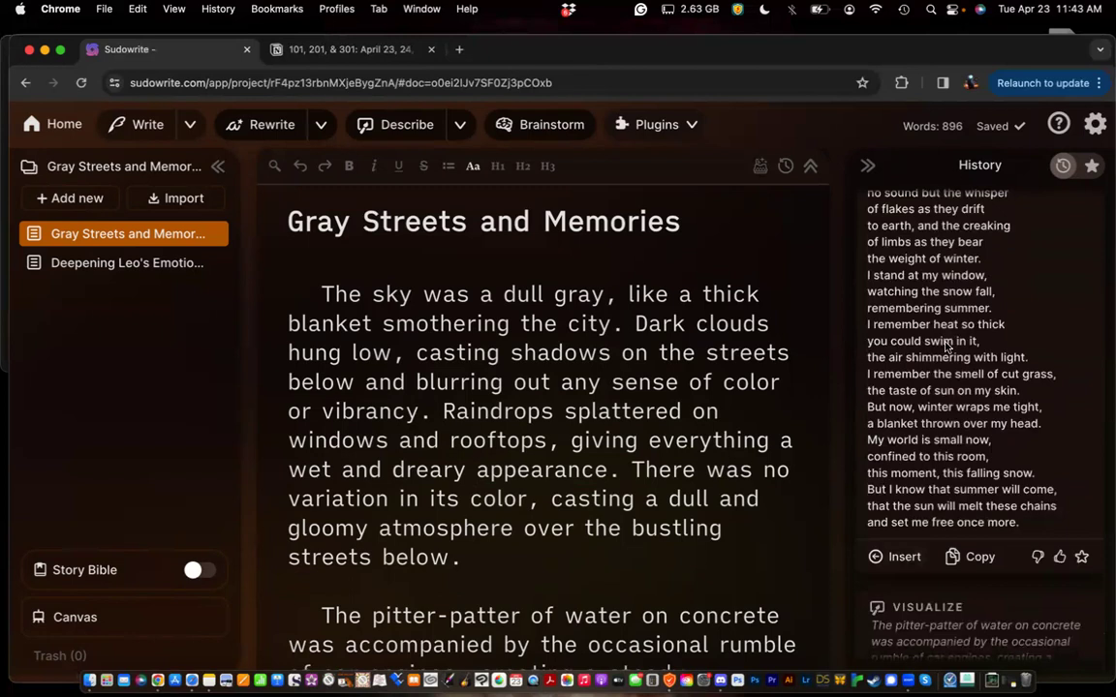
scroll(947, 346, "up", 3)
scroll(947, 346, "up", 3)
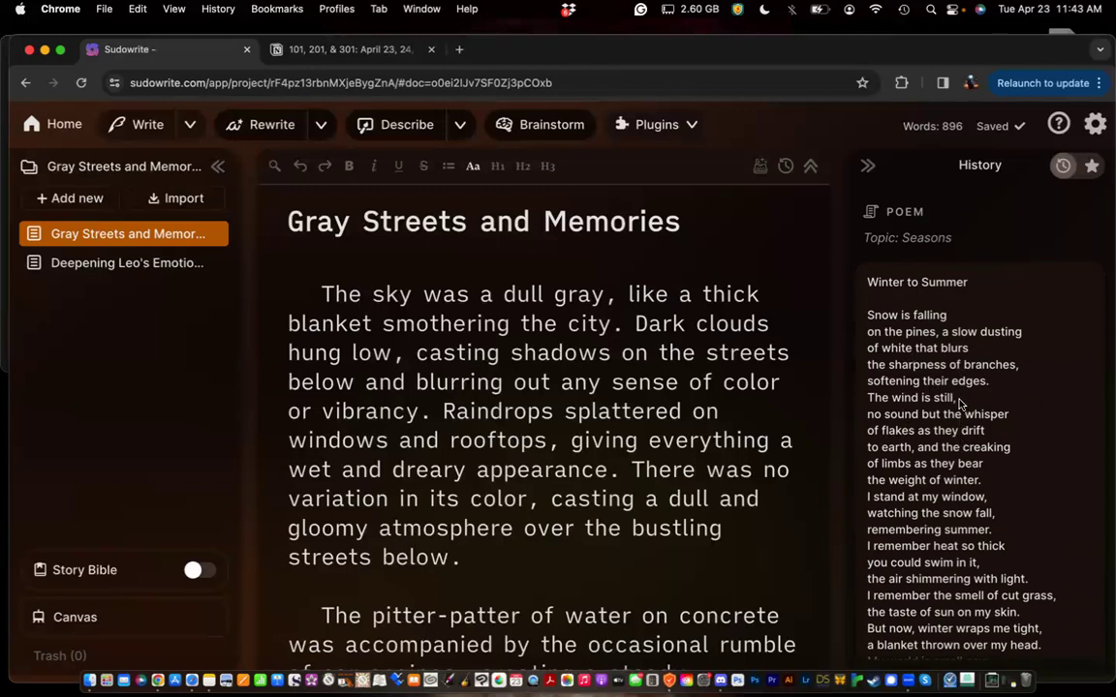
Collapse the Seasons poem card and look through the other history entries
left_click(954, 226)
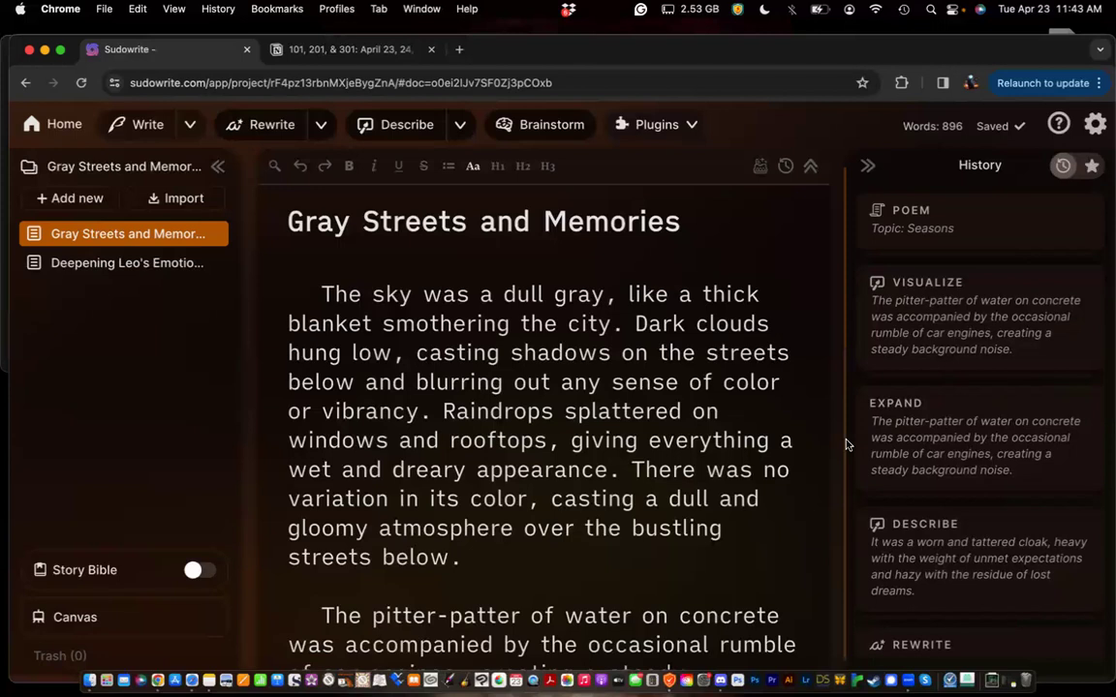
scroll(944, 518, "down", 5)
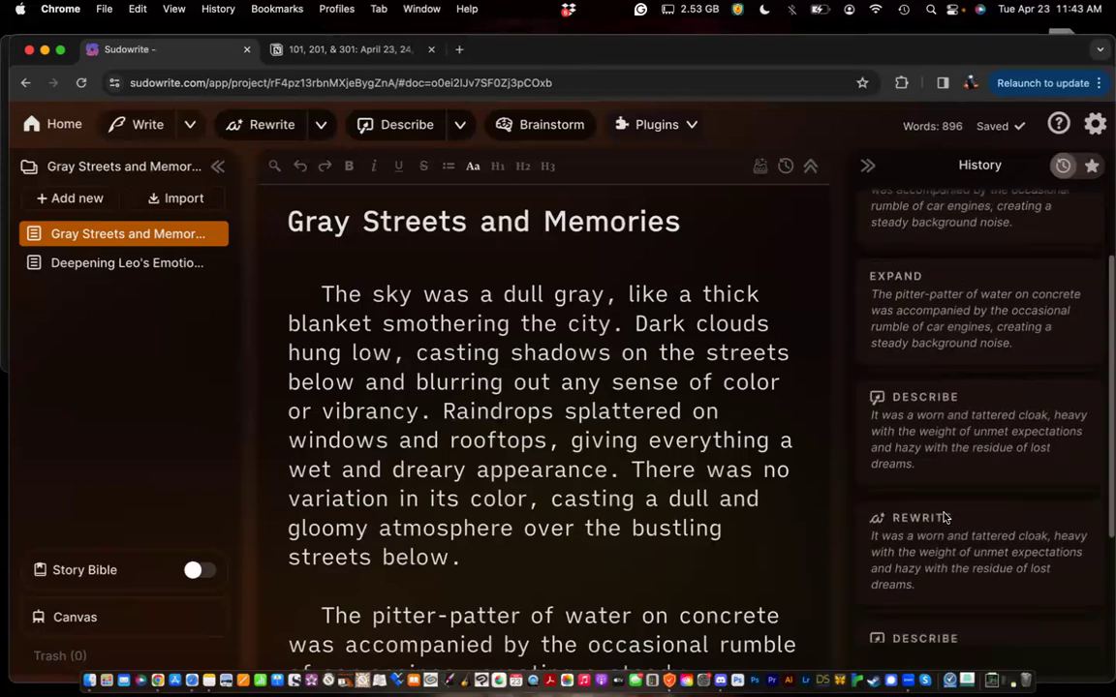
scroll(944, 518, "up", 5)
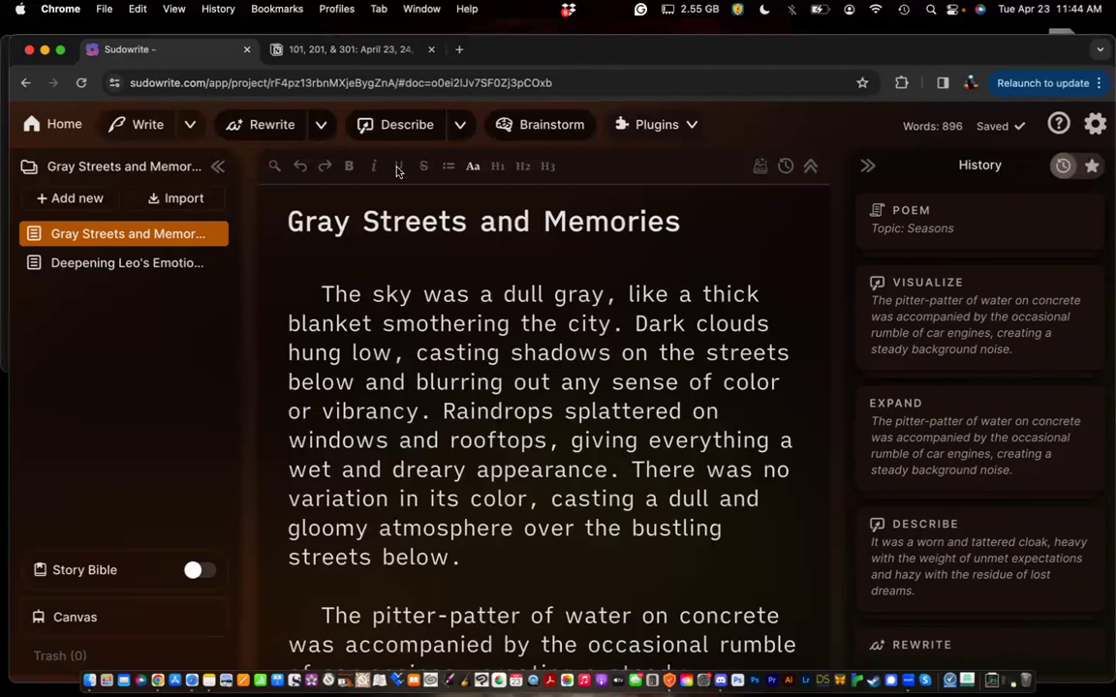
Check the class page's publishing state, then start duplicating the shared Workflows and Tips page in Safari and dismiss the Google sign-in offer
left_click(361, 50)
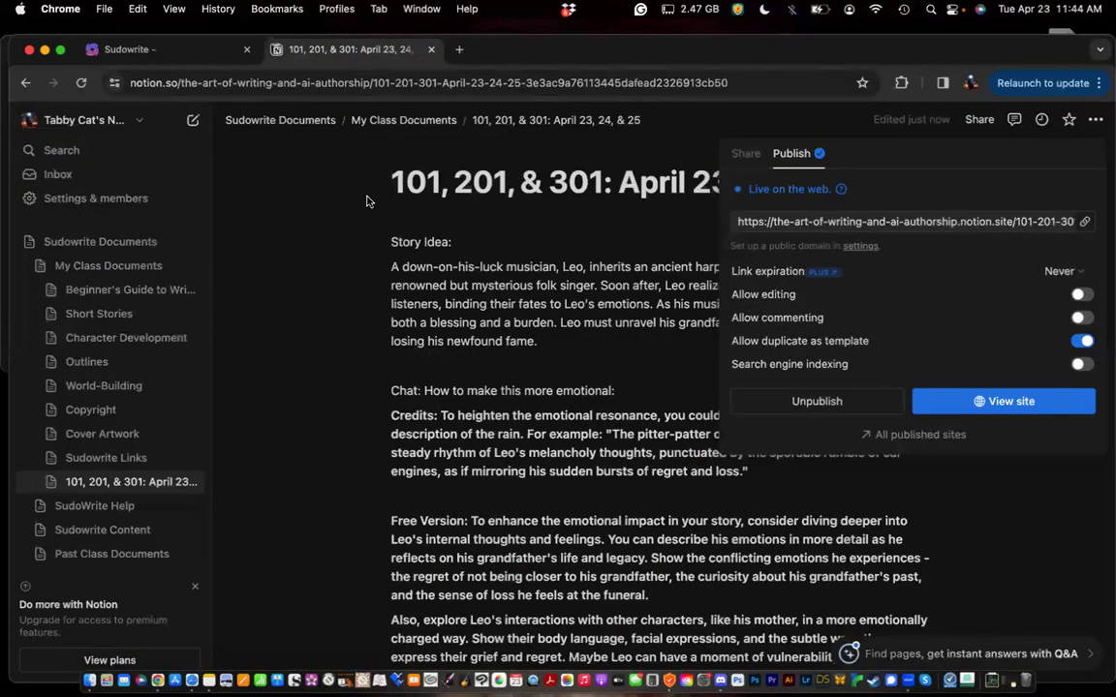
left_click(649, 233)
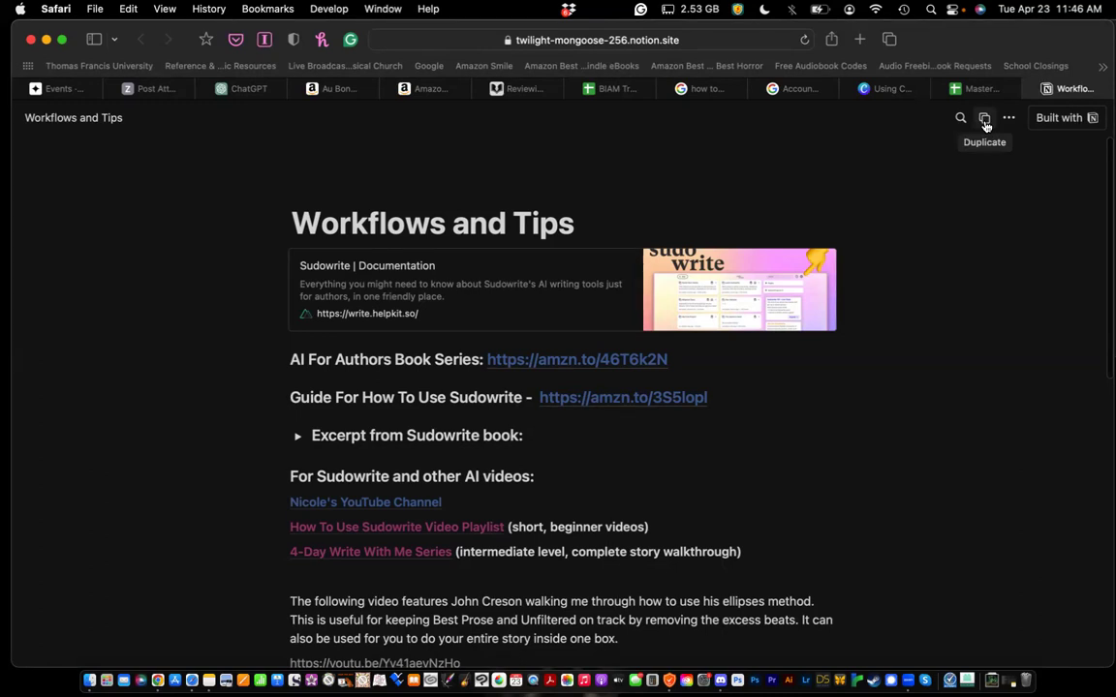
left_click(984, 119)
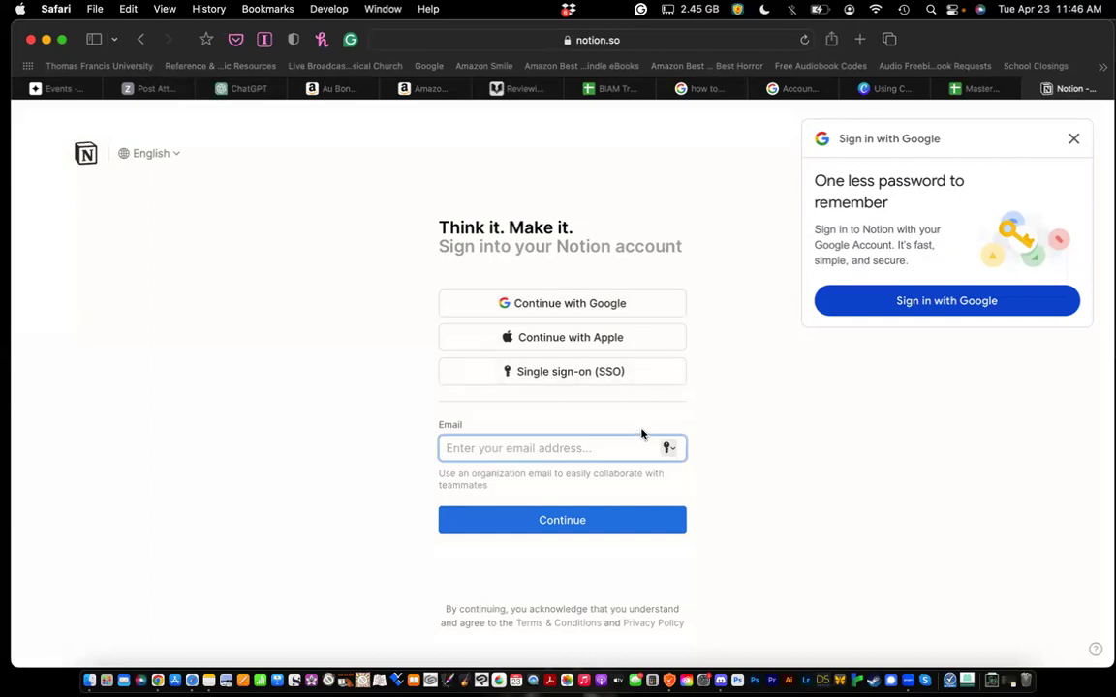
left_click(1073, 139)
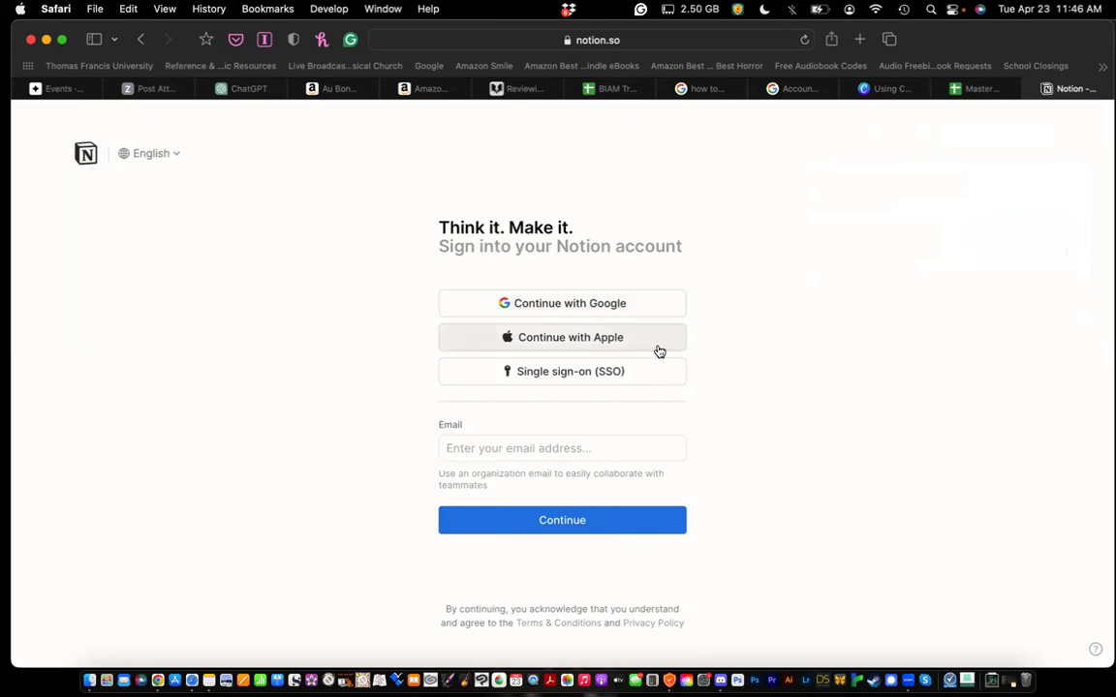
left_click(470, 447)
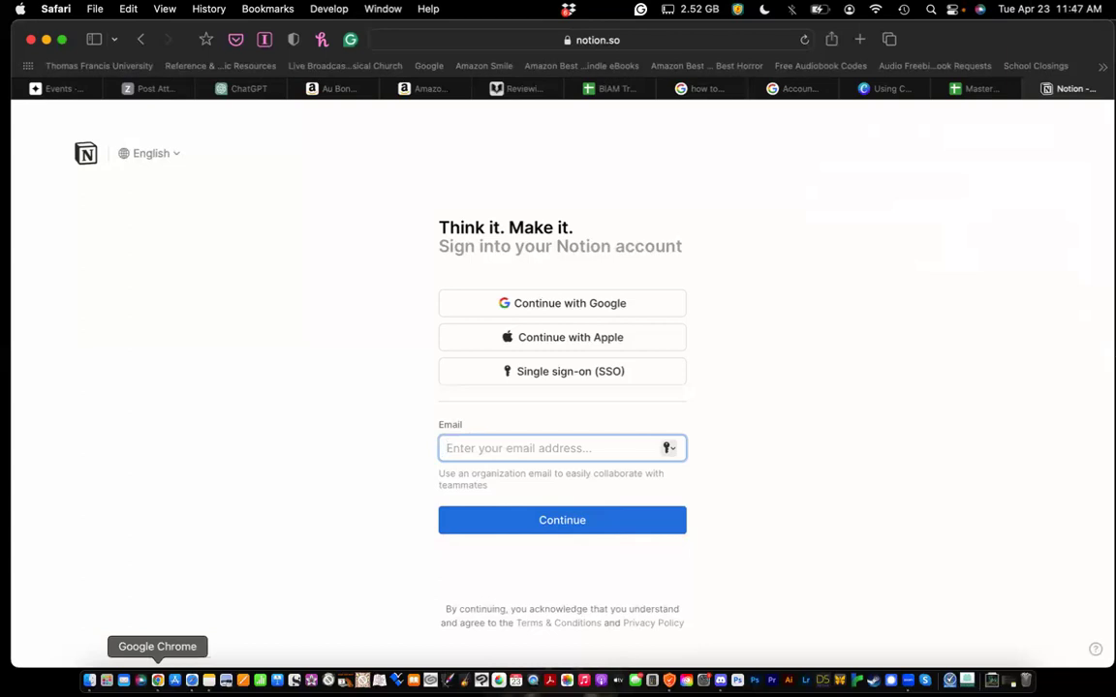
Return to Chrome and copy the entire text of the Gray Streets and Memories document
left_click(157, 680)
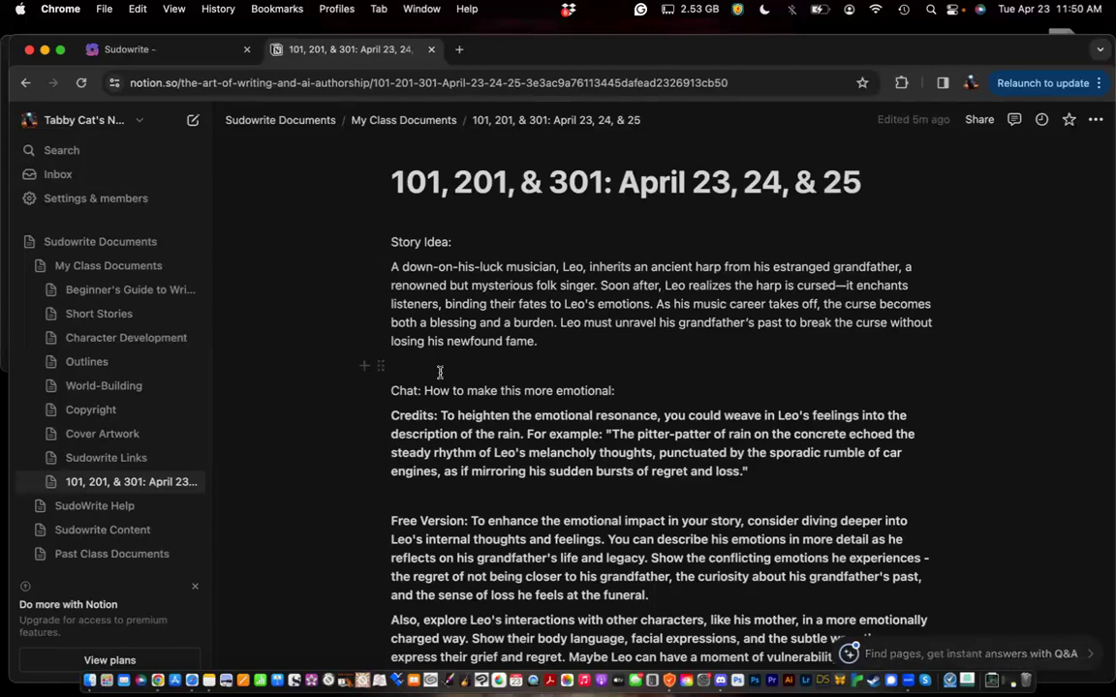
left_click(161, 56)
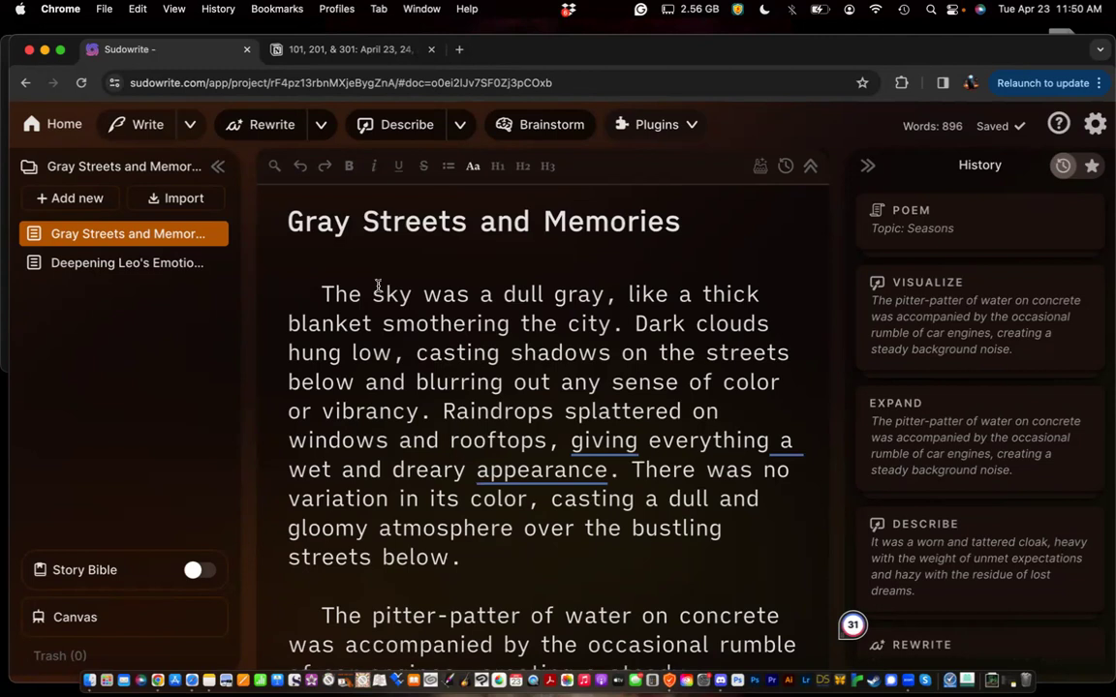
key("super+a")
key("super+c")
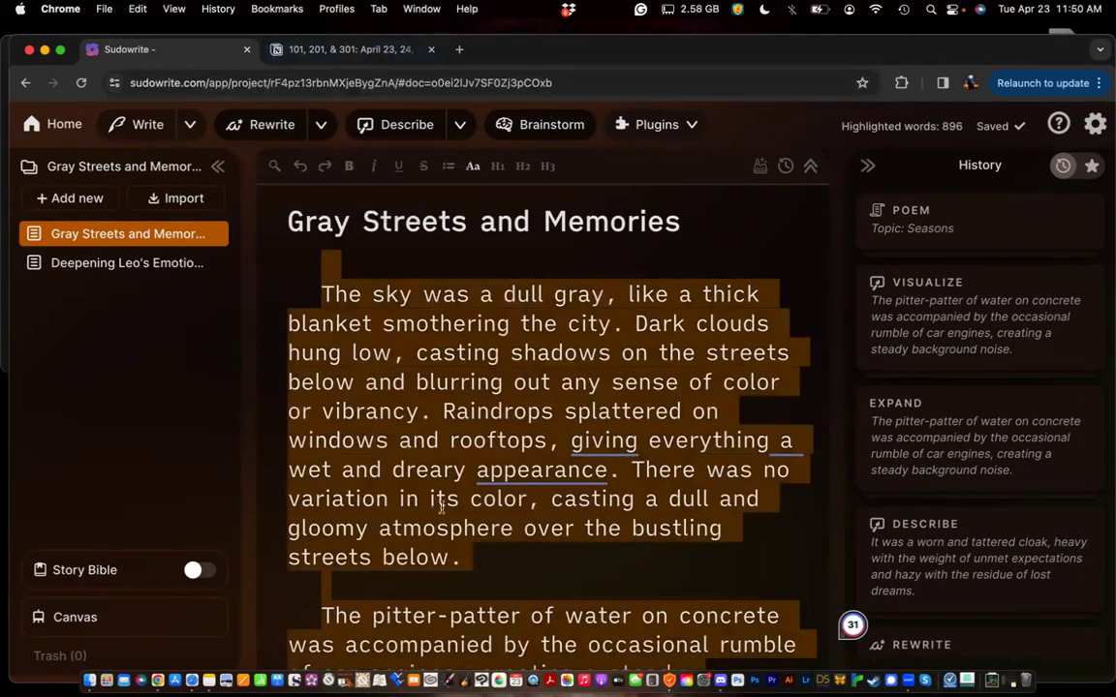
left_click(393, 248)
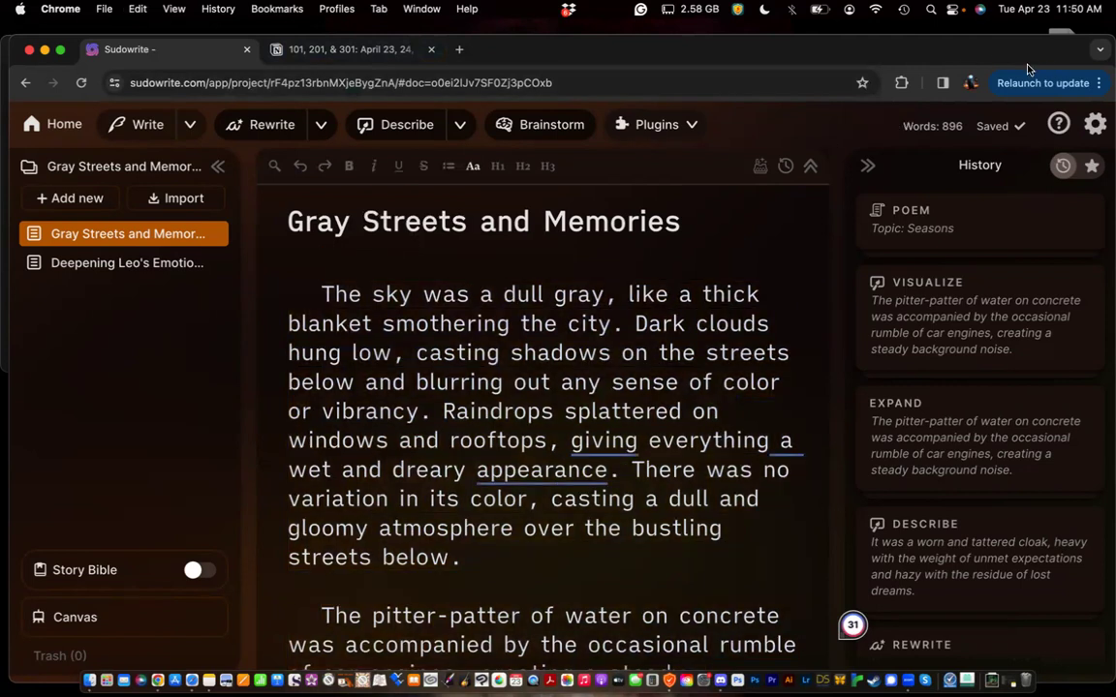
Add the line "First Version of Story:" at the end of the Notion class page and paste the copied story beneath it
left_click(329, 51)
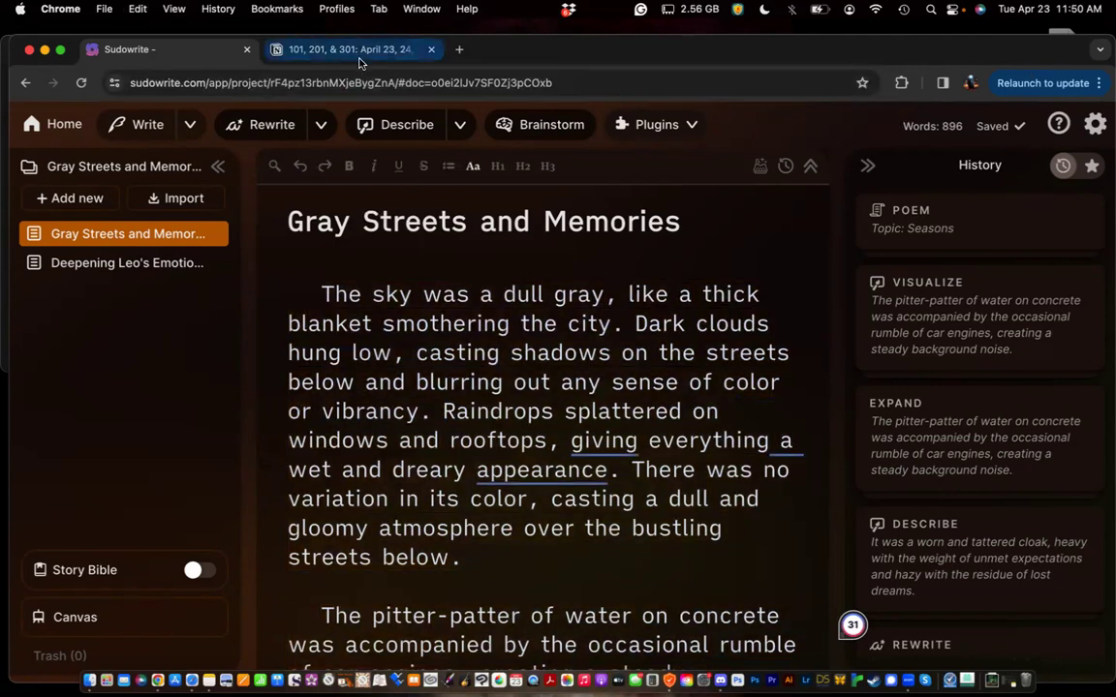
scroll(429, 325, "down", 5)
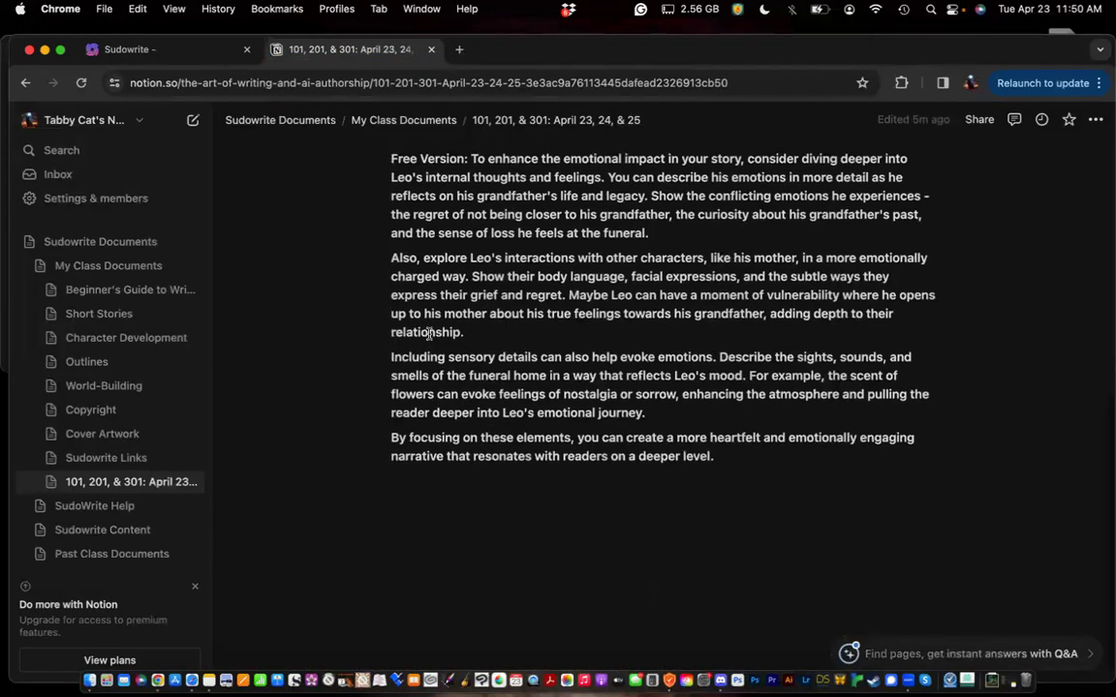
left_click(423, 488)
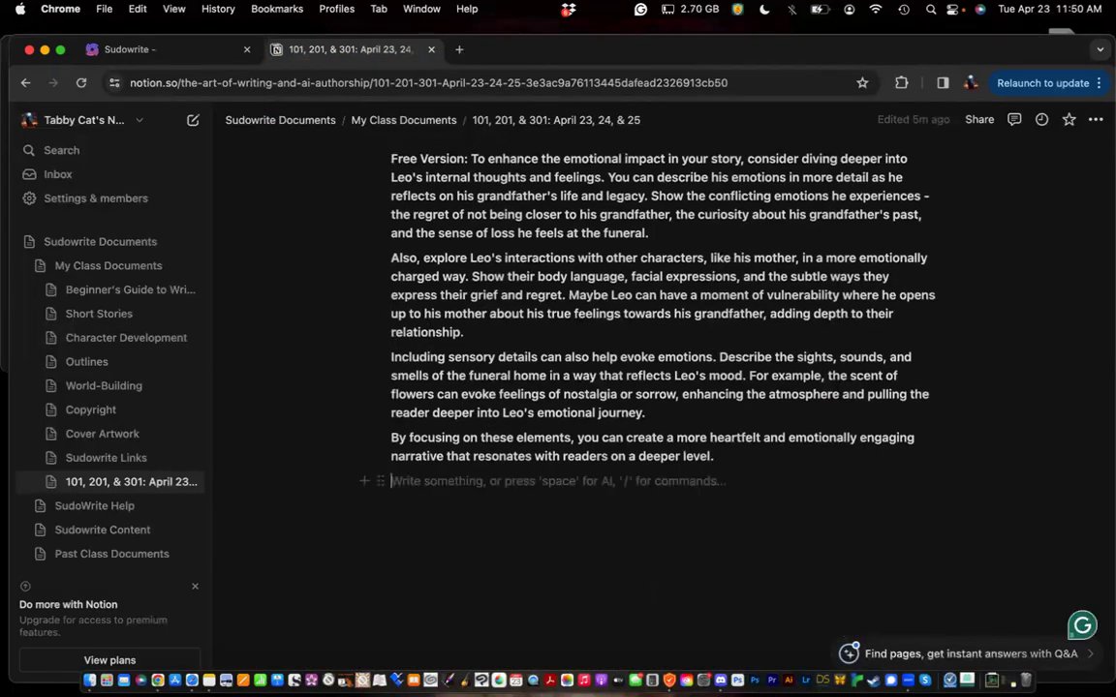
key("Return")
type("First ")
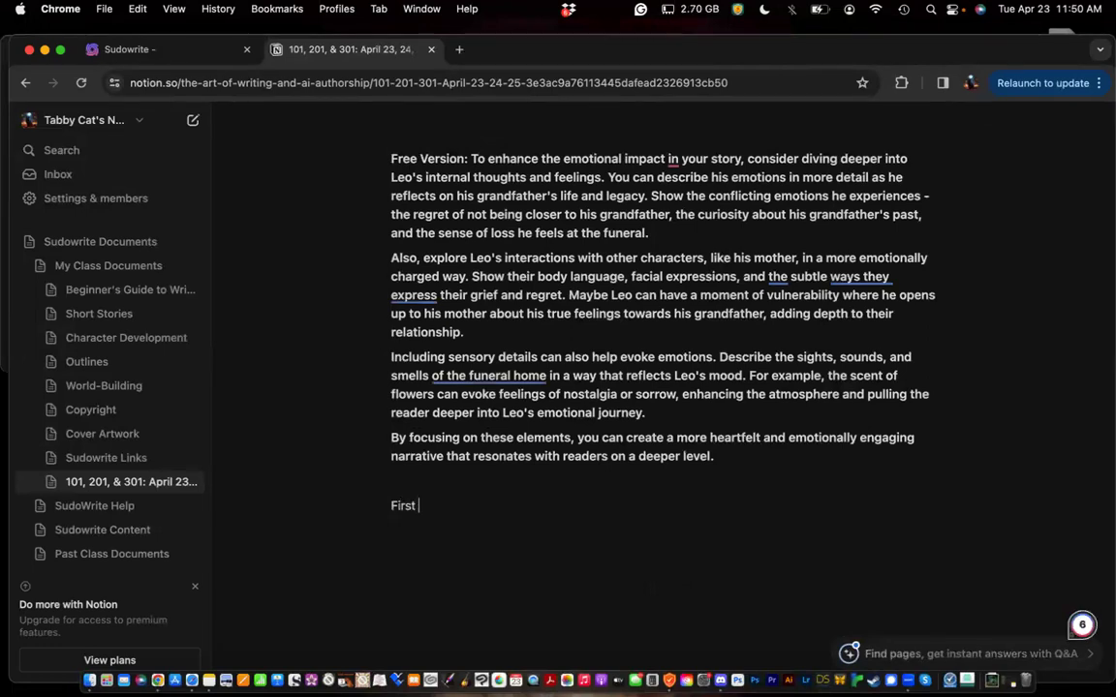
type("Version ")
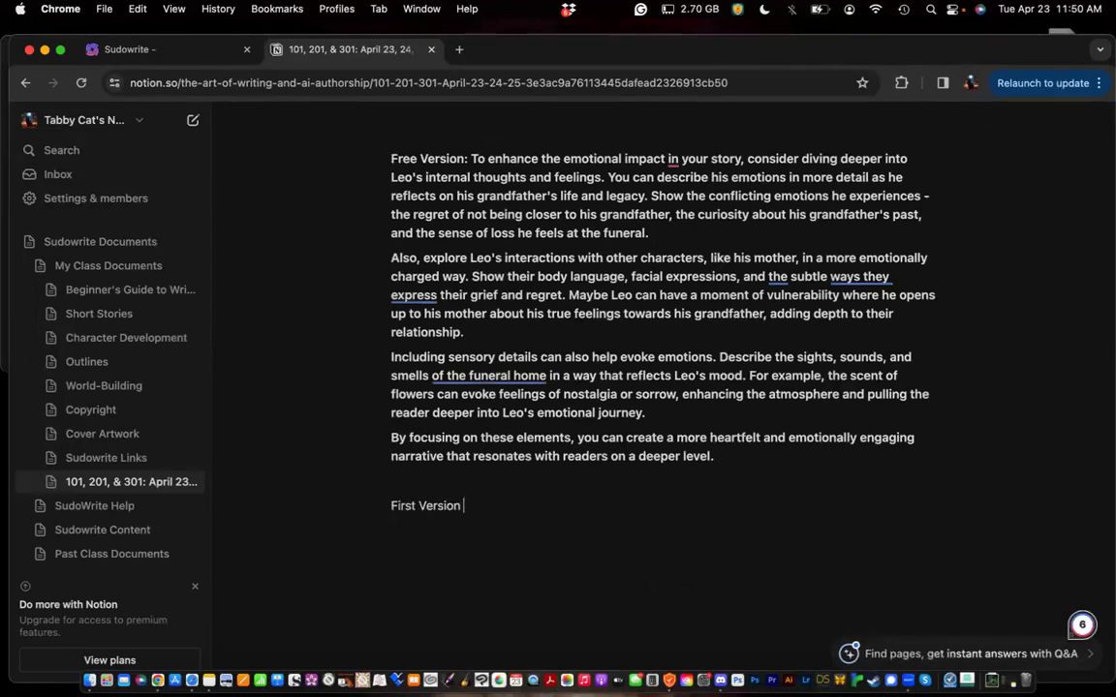
type("of Story:")
key("Return")
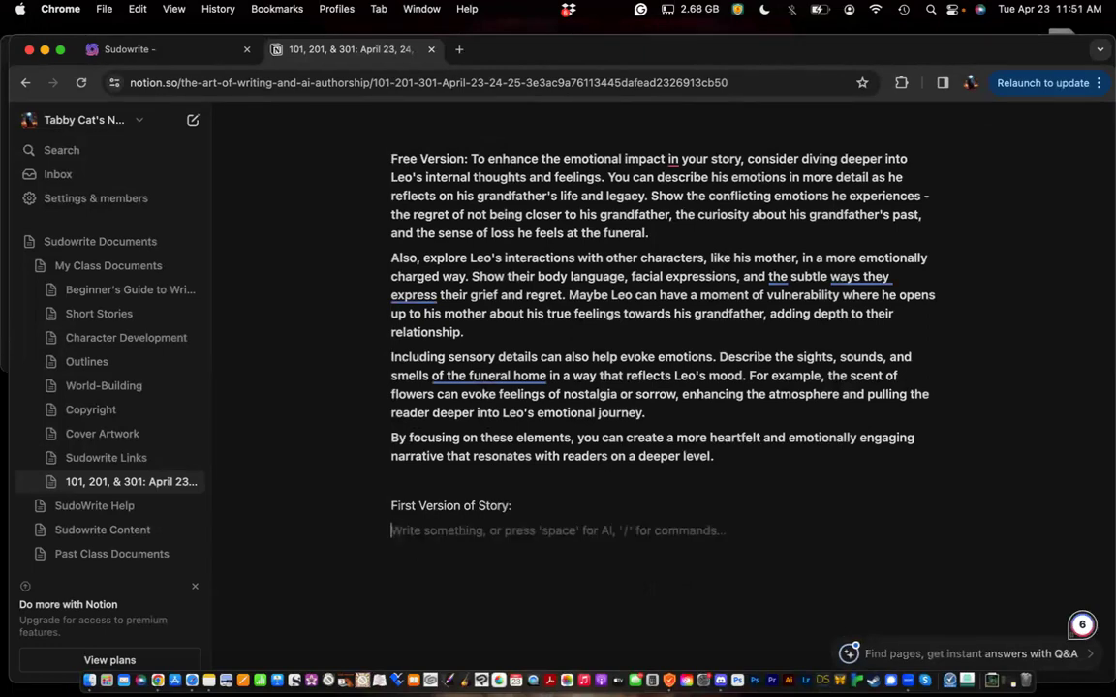
key("super+v")
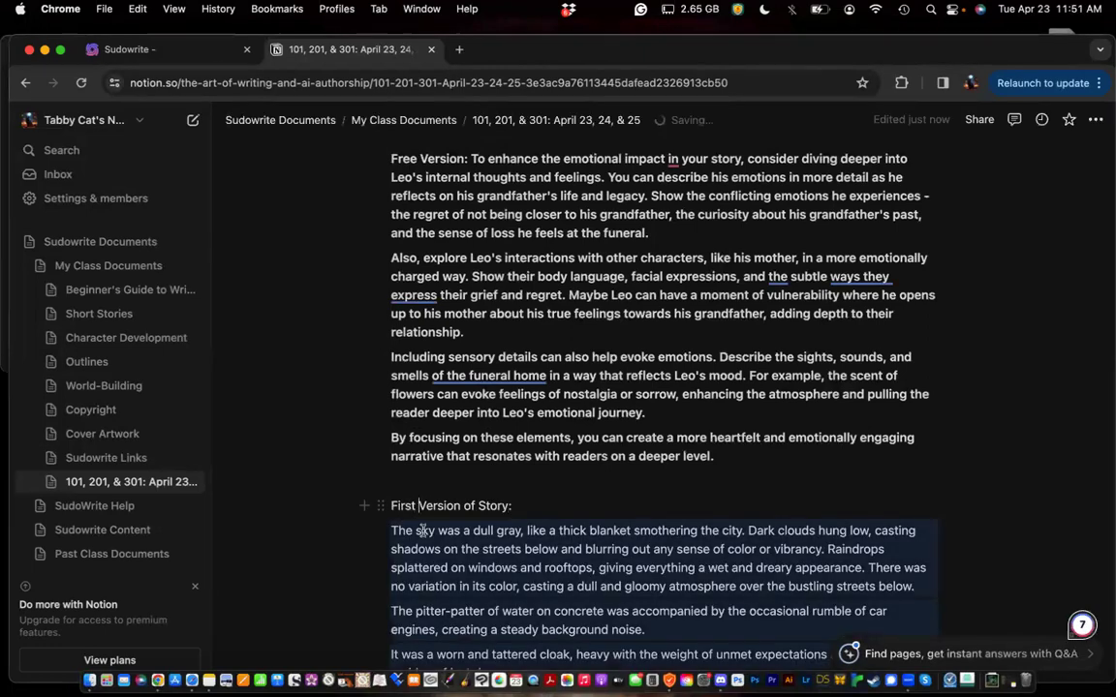
Change the story's heading line to "First Draft Version of Story:" and make it bold
left_click(419, 506)
type("Draf")
key("super+z")
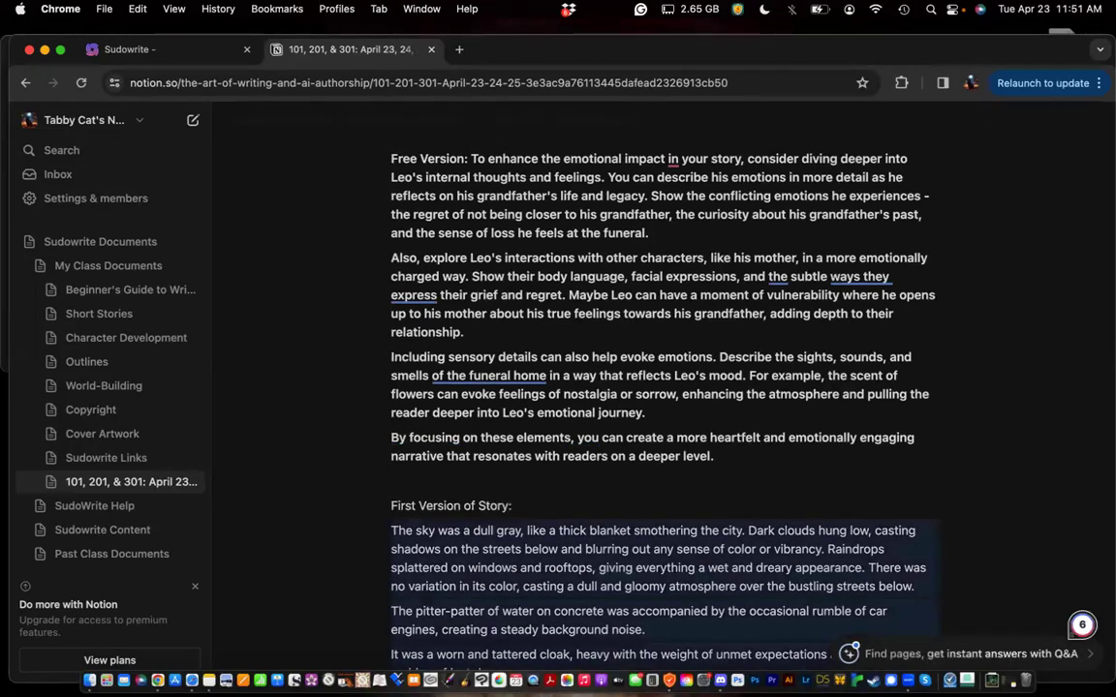
key("super+shift+z")
scroll(508, 561, "down", 1)
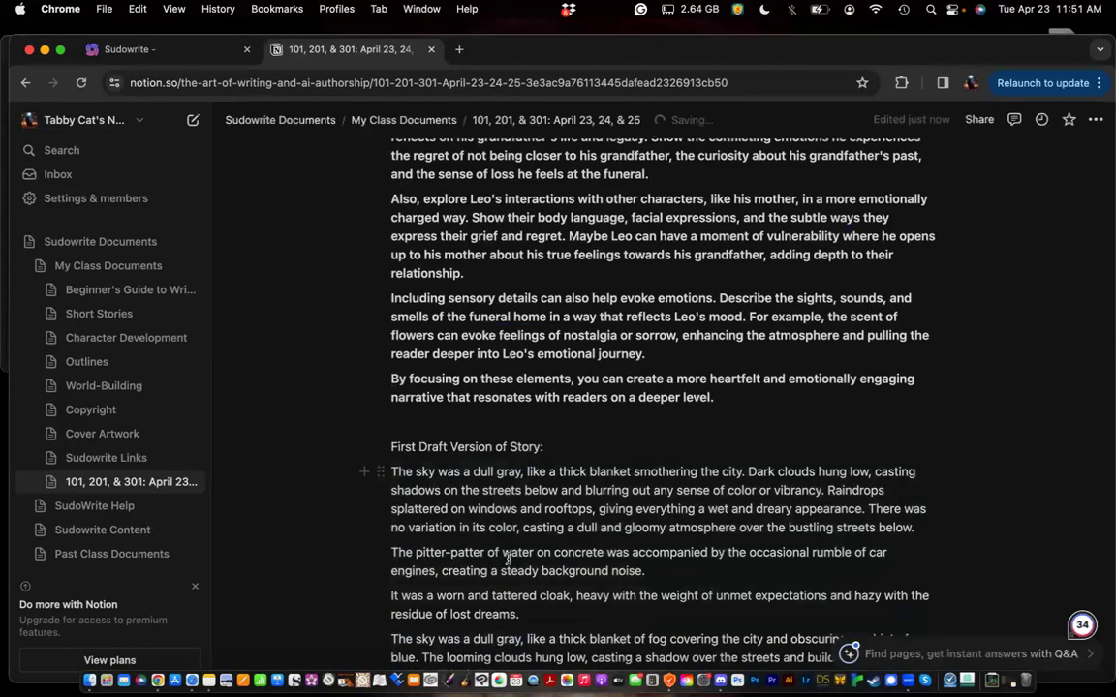
scroll(494, 339, "down", 2)
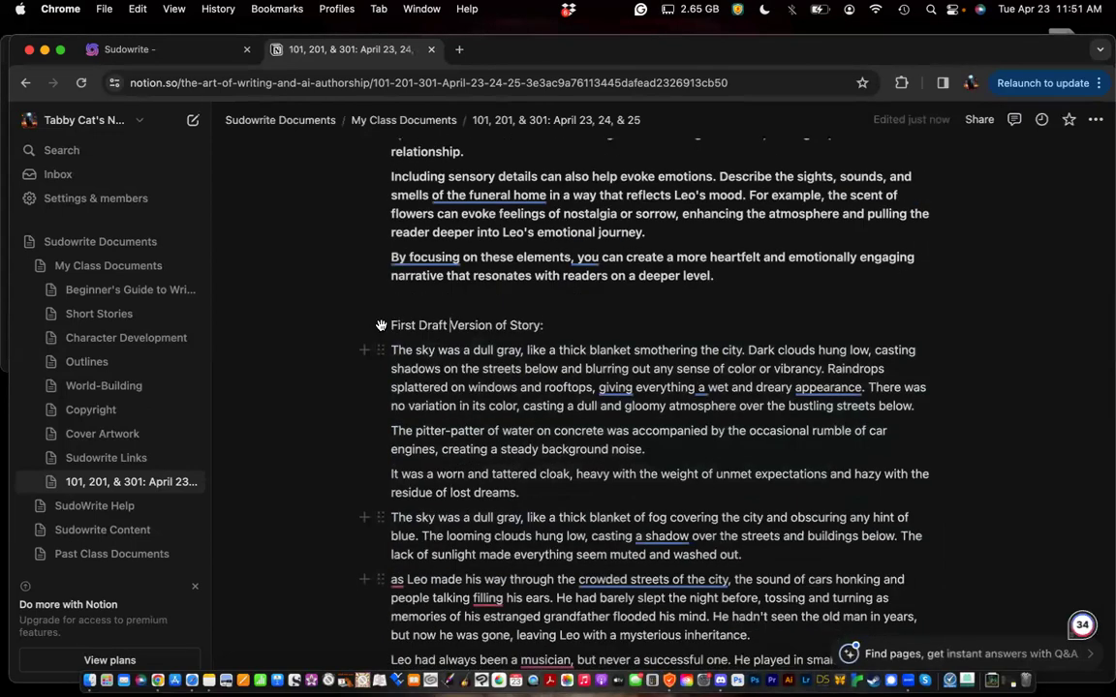
key("super+a")
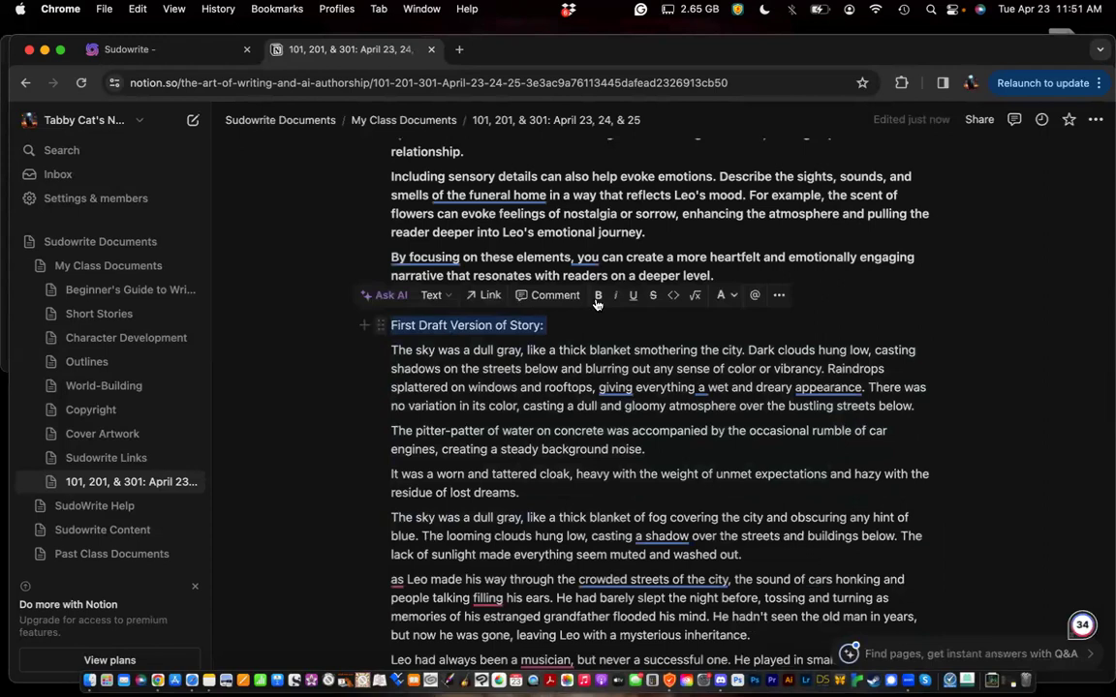
key("super+b")
left_click(528, 378)
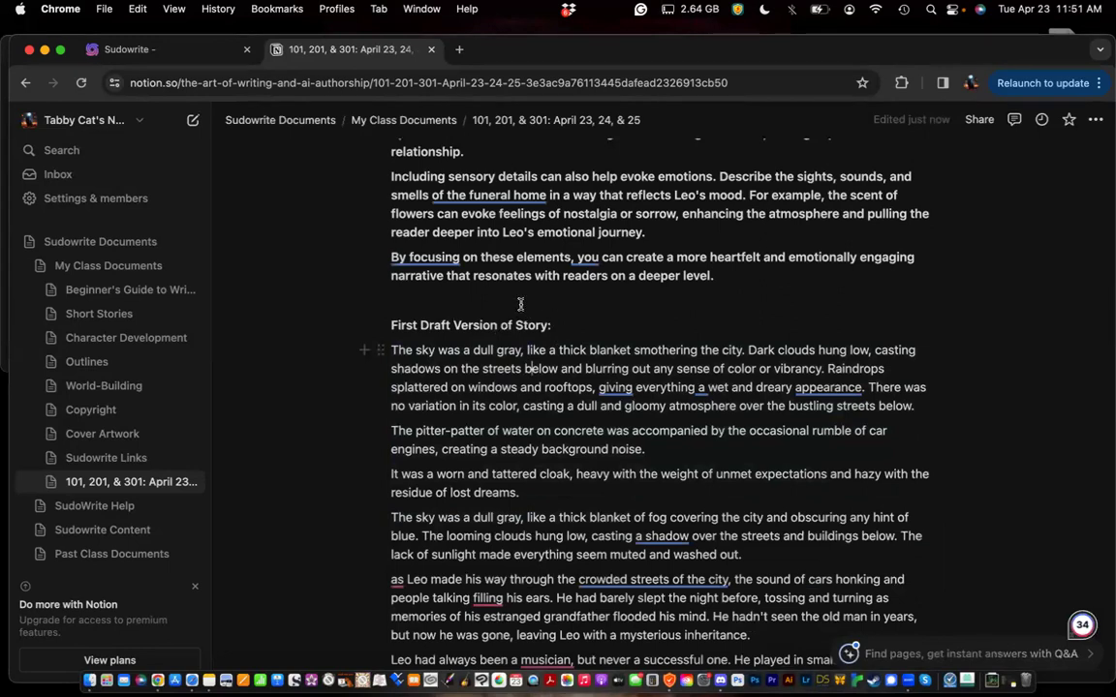
Review the added story on the class page and look at both documents in the Sudowrite project
scroll(520, 305, "up", 4)
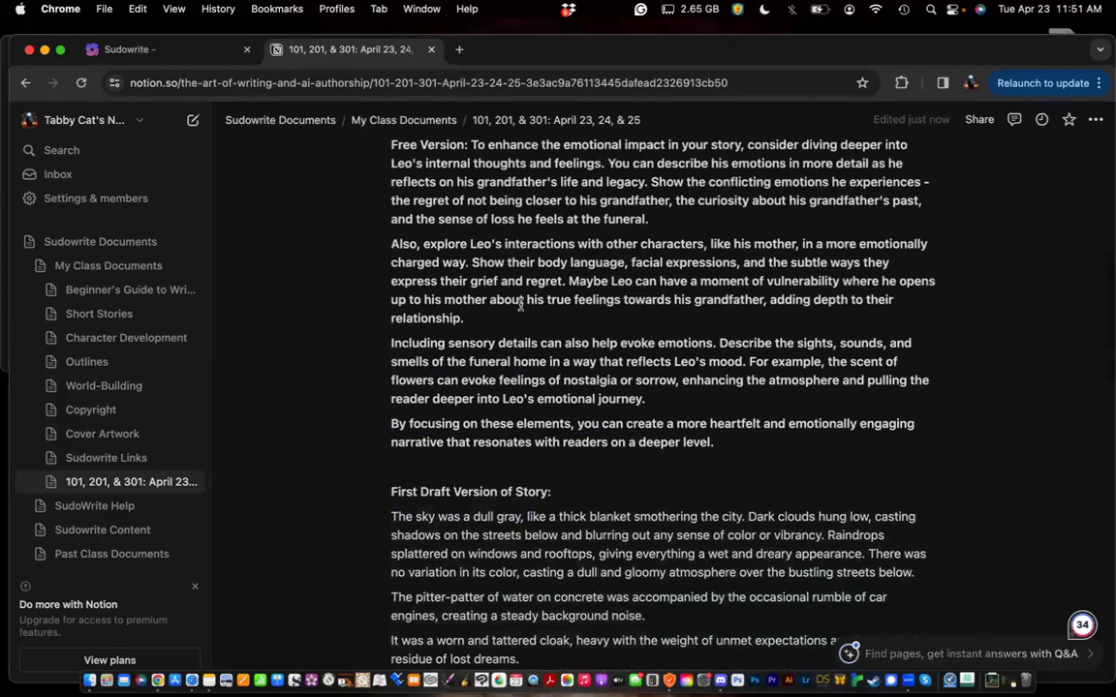
scroll(358, 356, "down", 2)
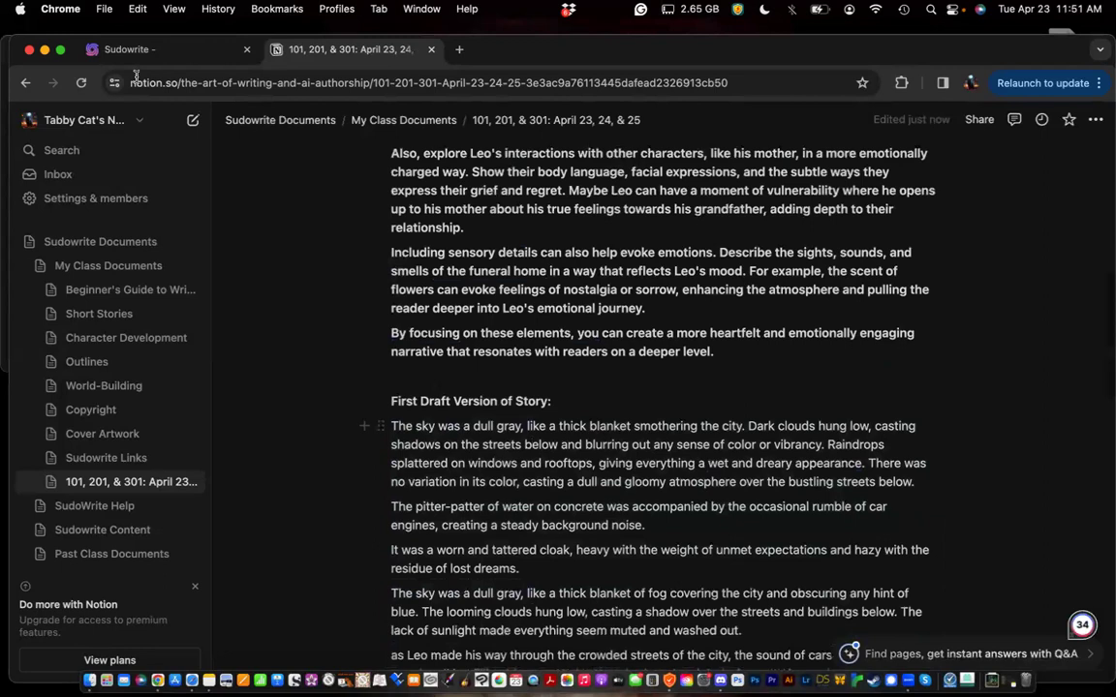
left_click(125, 51)
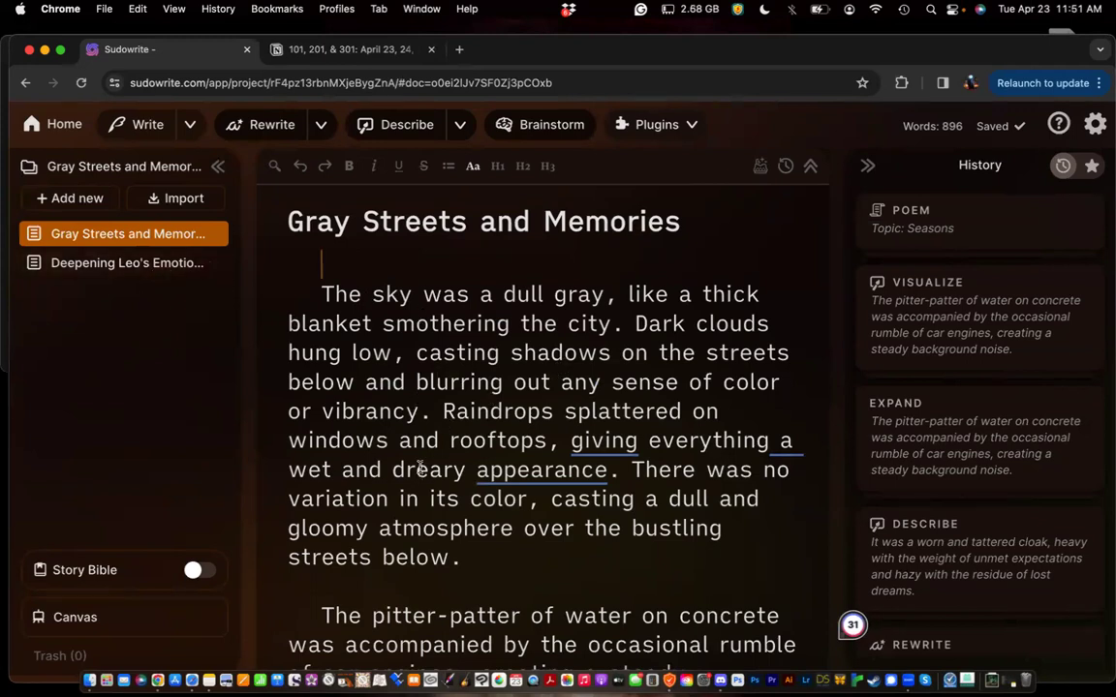
left_click(125, 265)
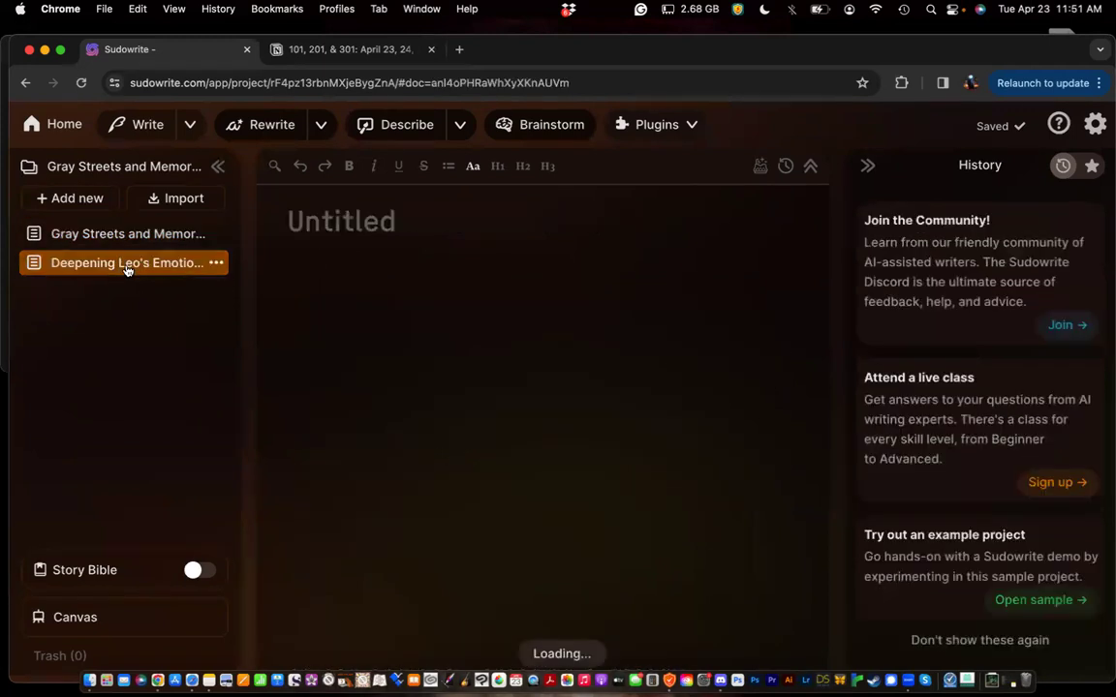
left_click(123, 236)
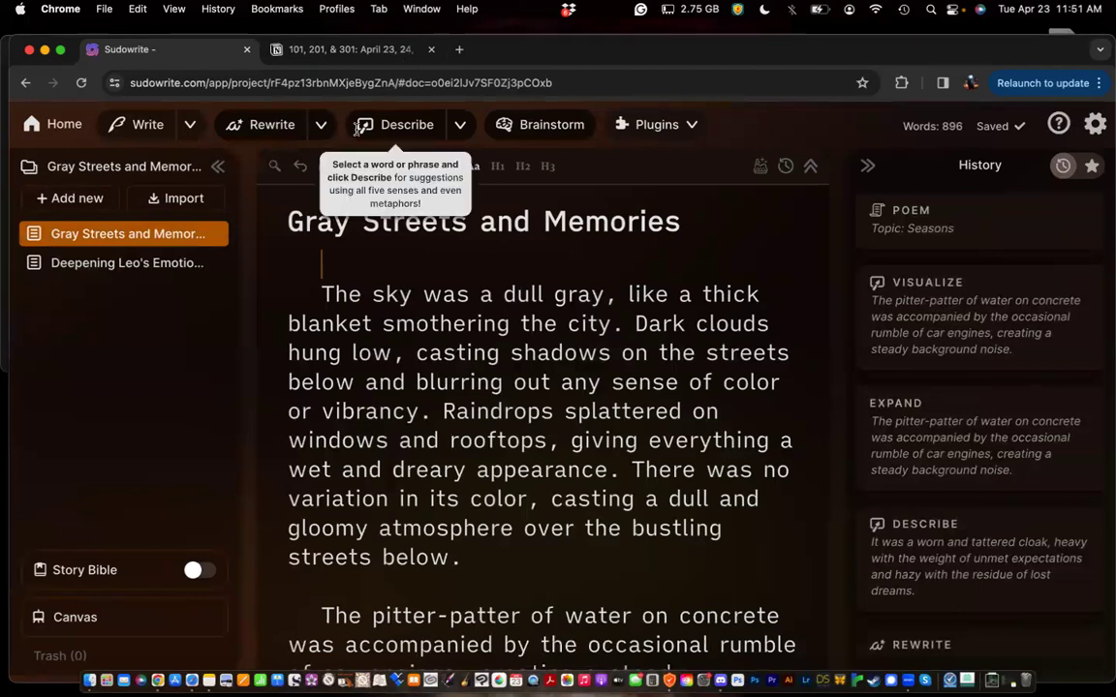
left_click(348, 48)
left_click(136, 49)
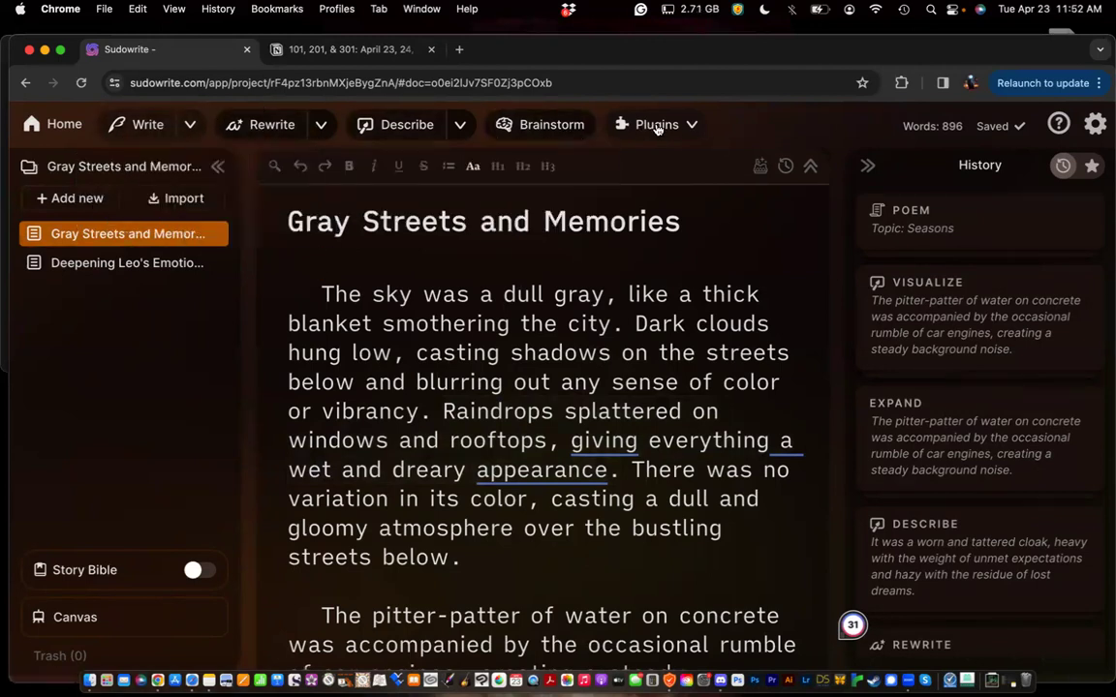
Look through the full list of available Sudowrite plugins down to Feedback
left_click(689, 132)
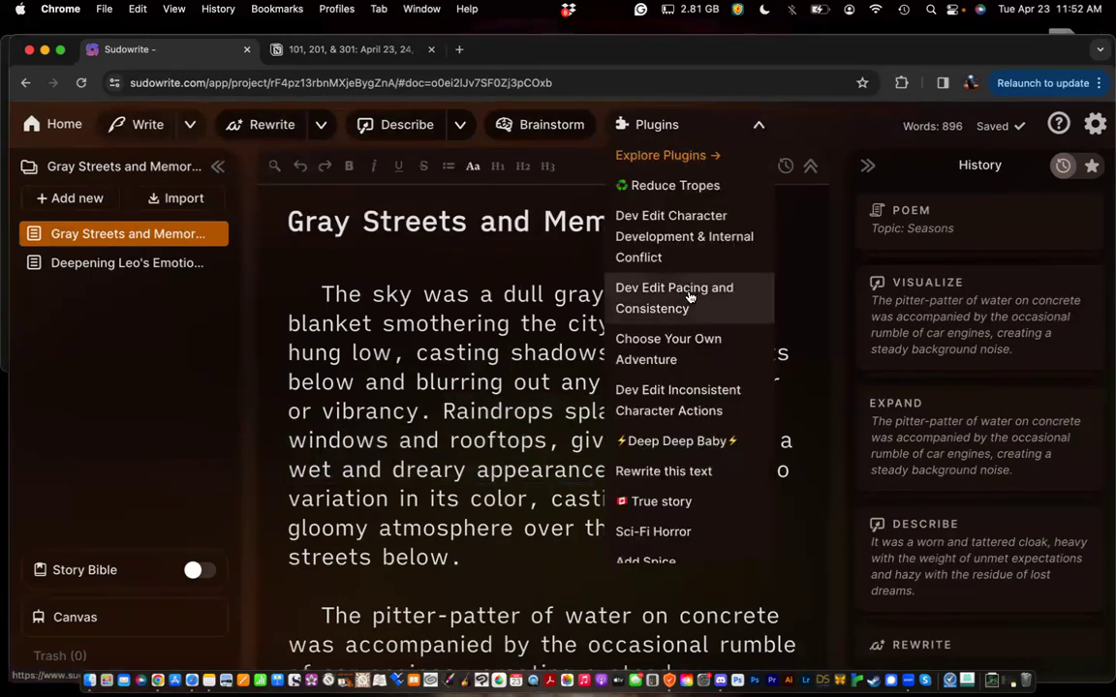
scroll(679, 538, "down", 10)
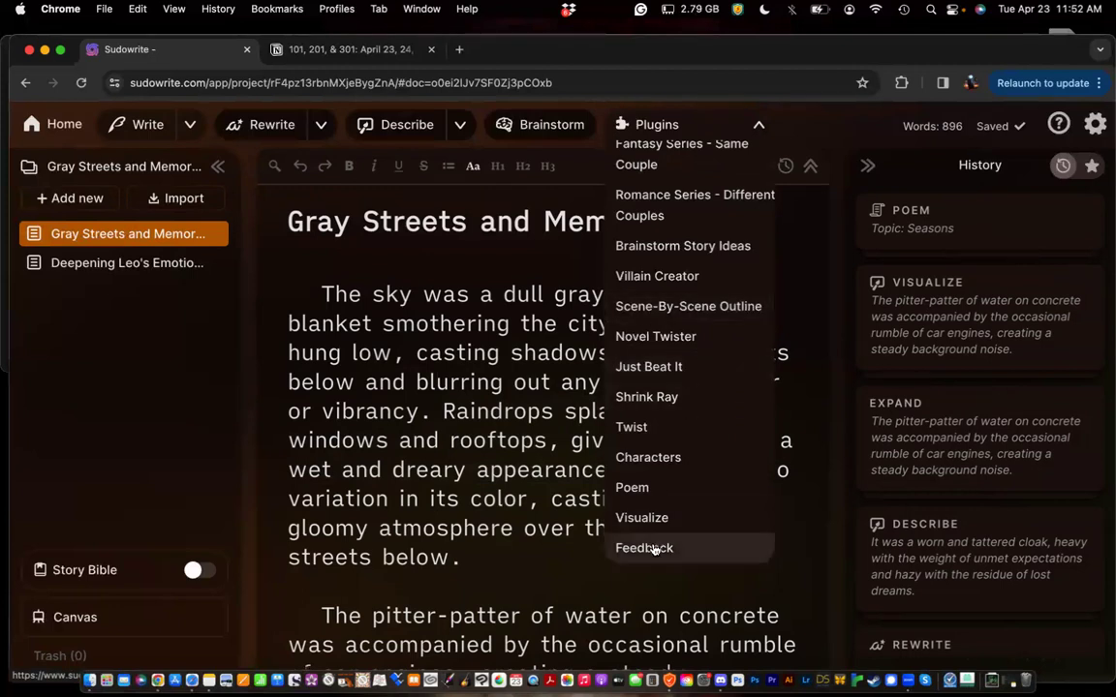
left_click(548, 524)
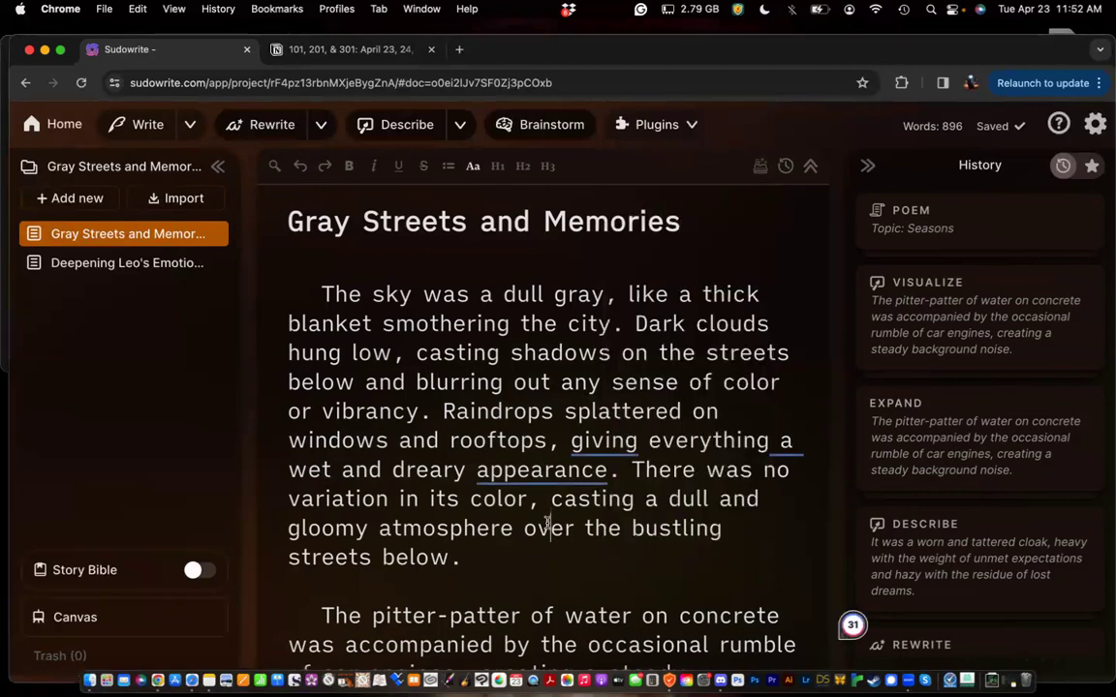
Make the opening words "The sky" bold in the Gray Streets and Memories document
left_click_drag(320, 294, 412, 296)
left_click(357, 169)
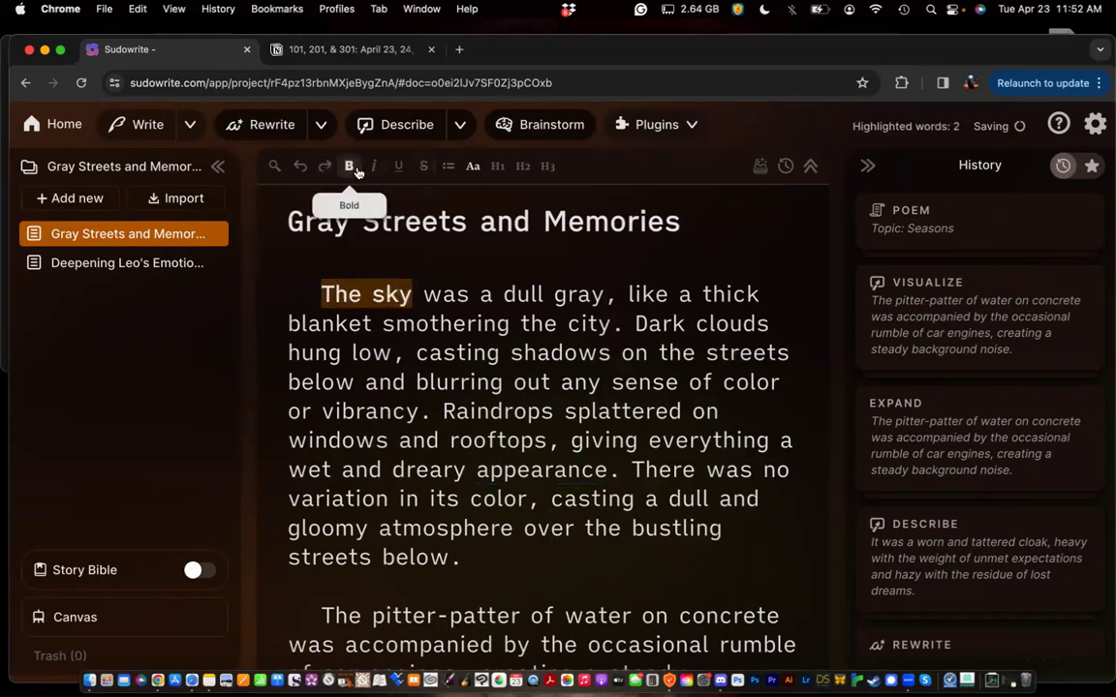
left_click(404, 321)
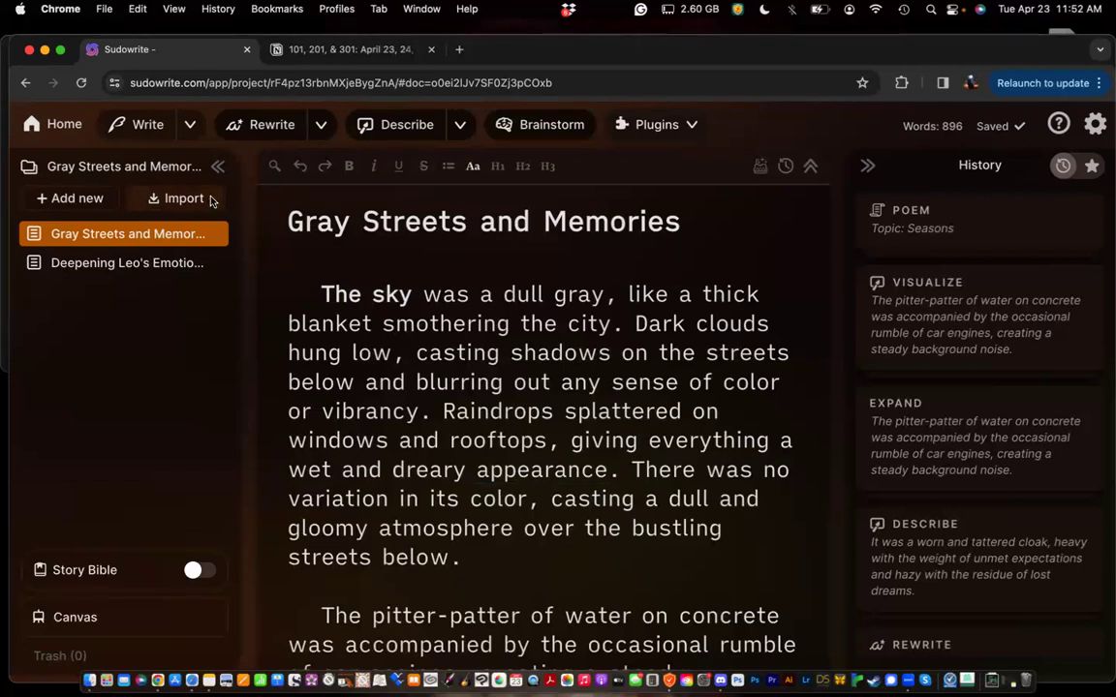
Start a file import and look through the Documents folder in iCloud Drive for importable files
left_click(181, 198)
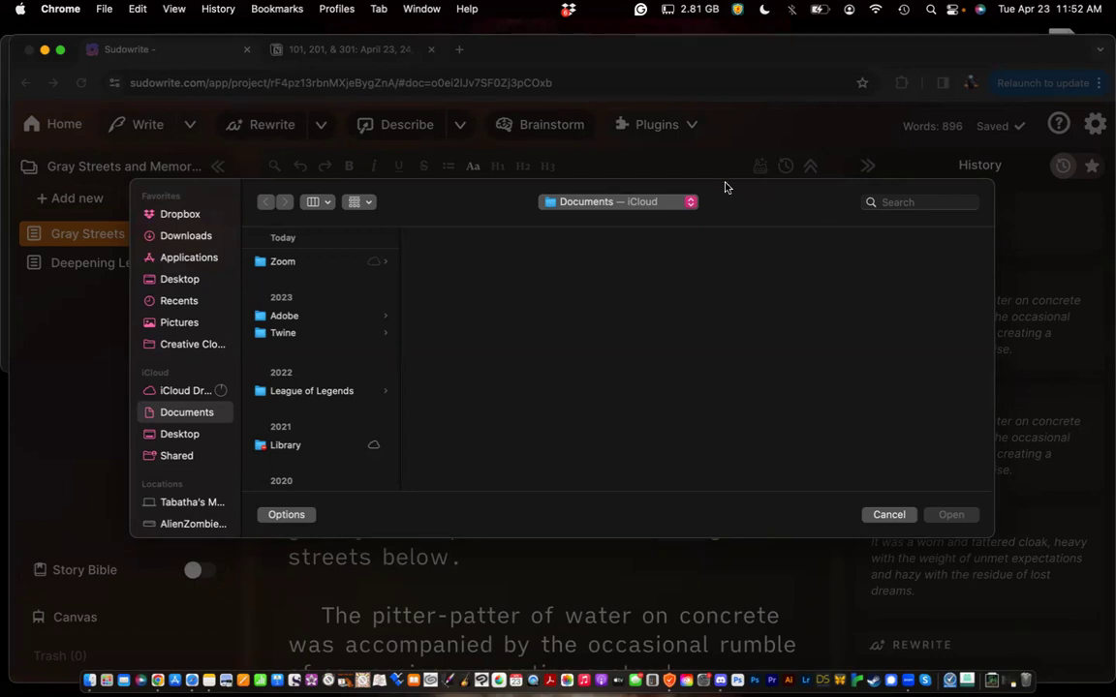
left_click(870, 519)
left_click(170, 391)
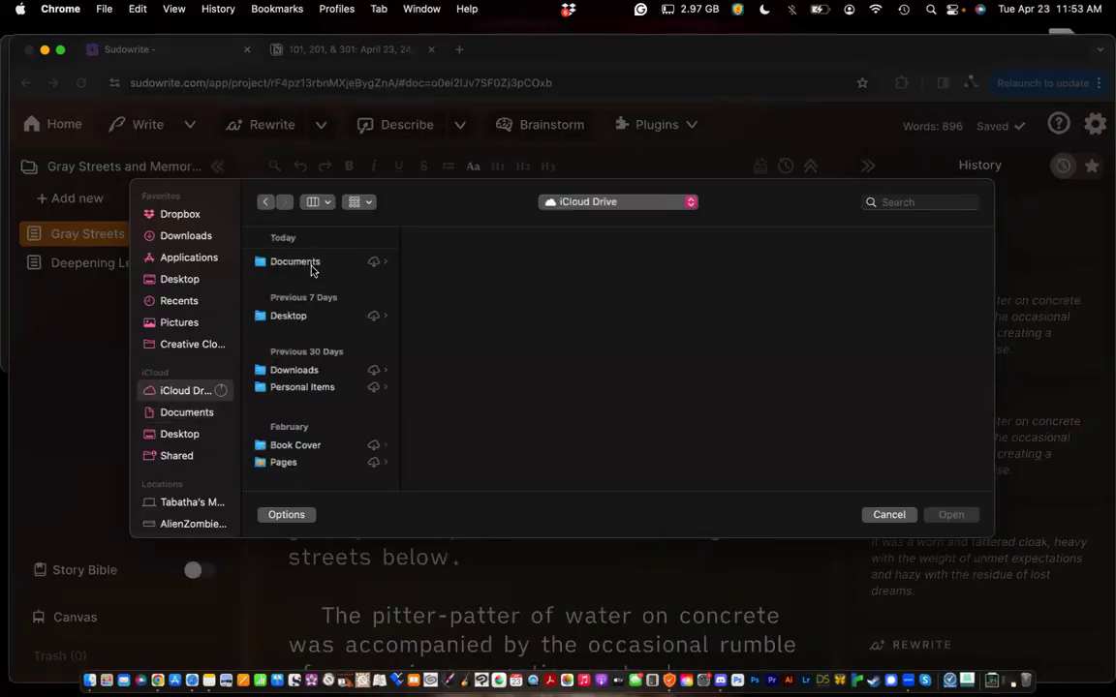
left_click(312, 263)
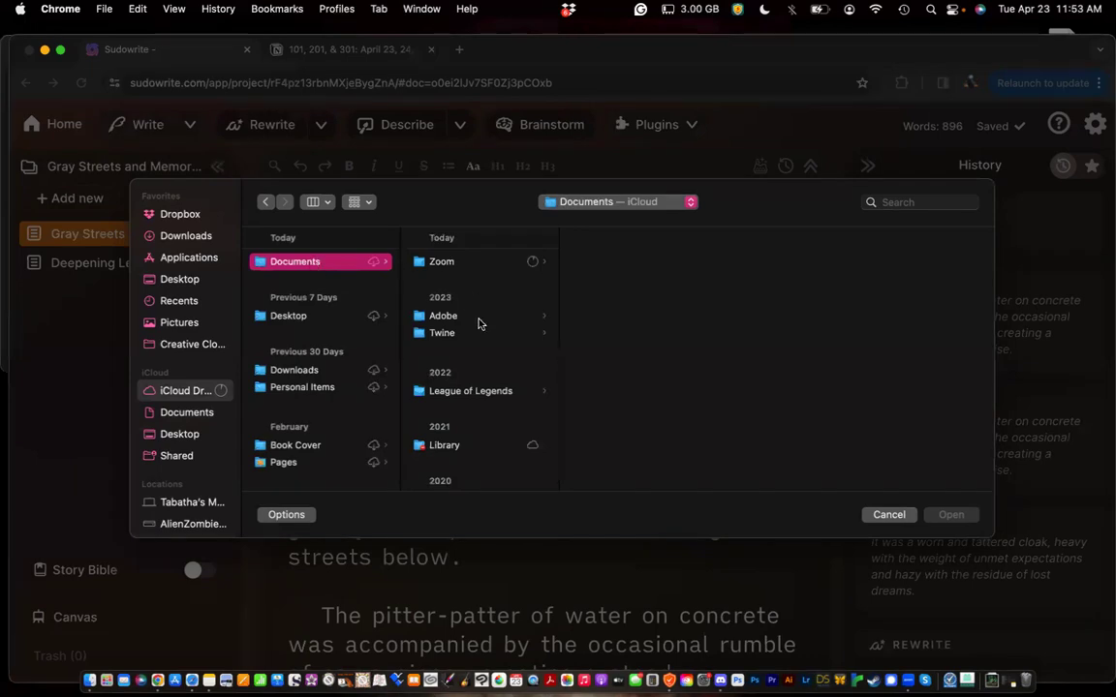
scroll(475, 339, "down", 3)
scroll(475, 347, "down", 5)
scroll(474, 346, "down", 5)
scroll(474, 346, "down", 5)
scroll(475, 347, "down", 4)
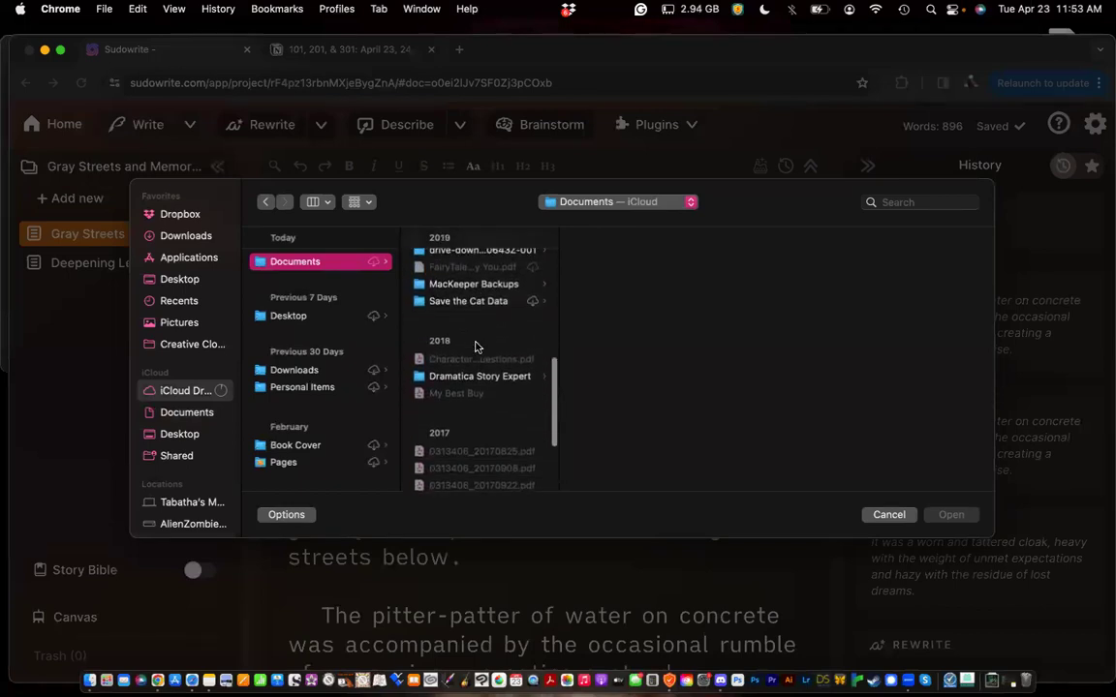
scroll(312, 385, "down", 2)
Look through the Writing Information and Writing Coach folders in Pages and the Book Cover folder, and close the import without choosing a file
left_click(306, 407)
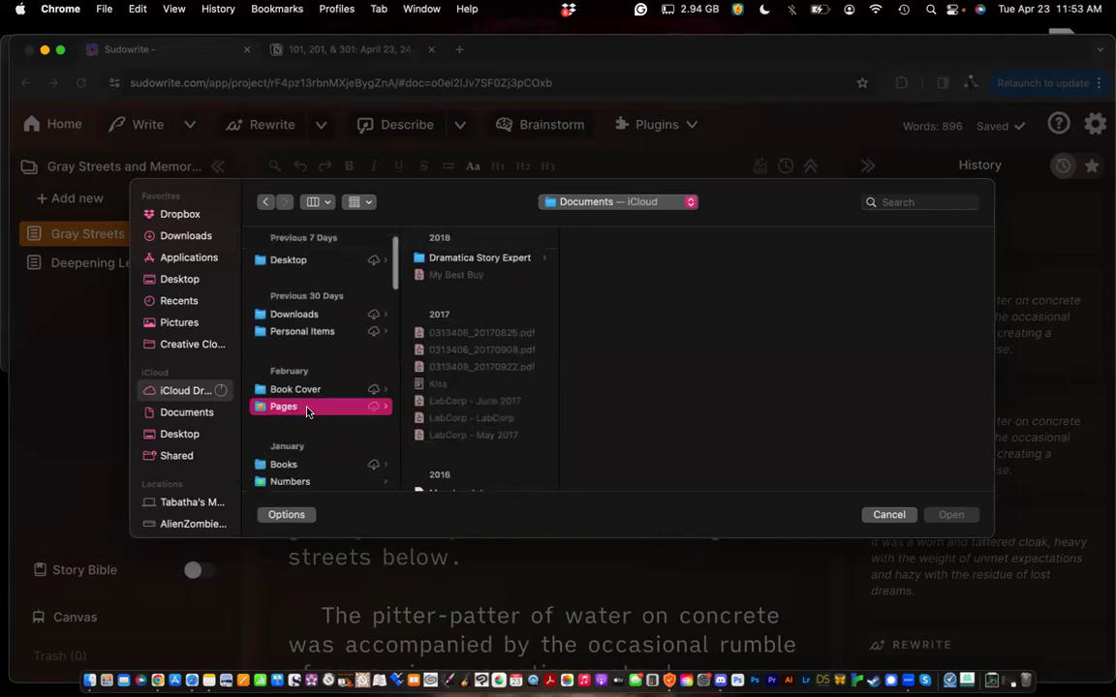
left_click(484, 262)
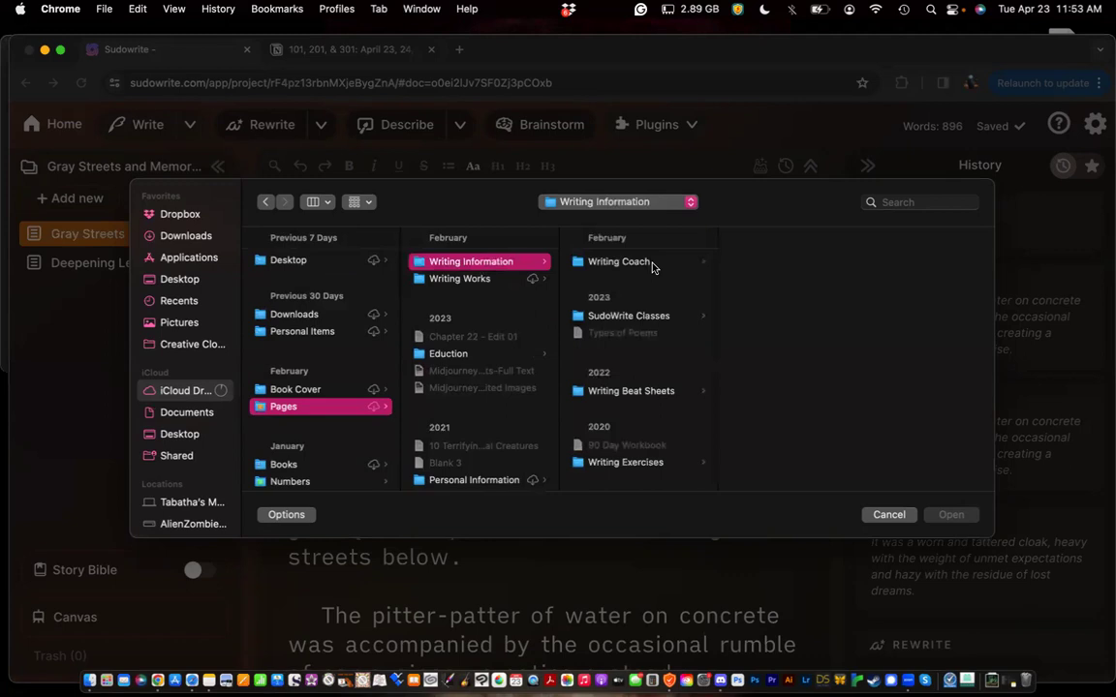
left_click(620, 263)
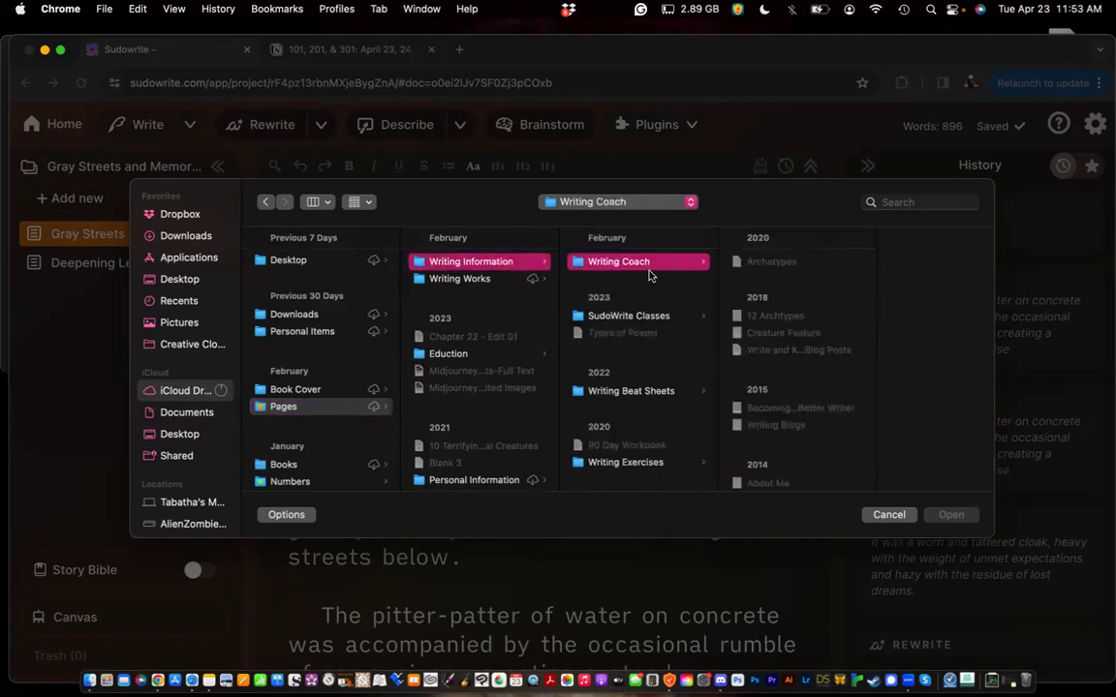
left_click(318, 390)
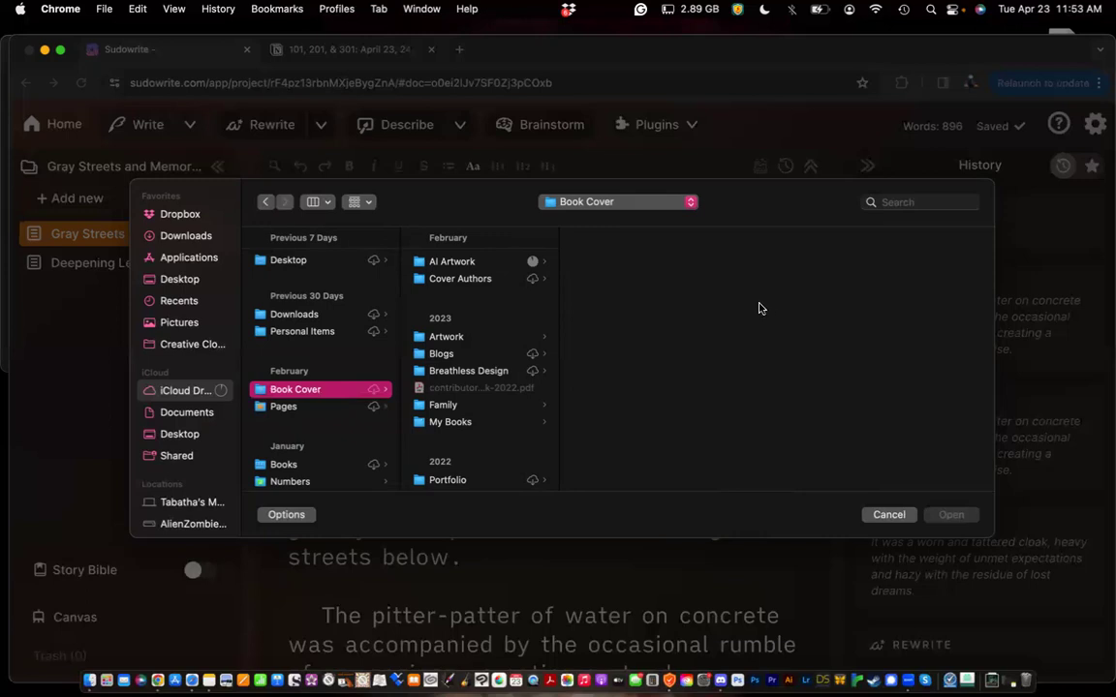
left_click(874, 516)
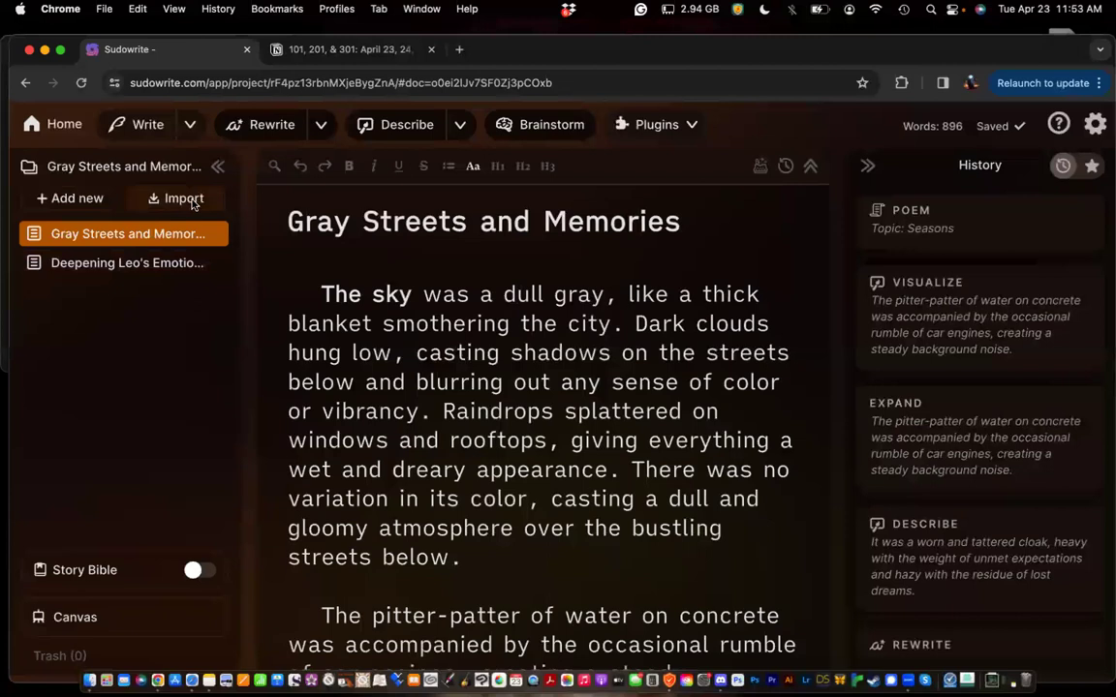
Start the import again and look through the contents of the Pages folder in iCloud Drive
left_click(193, 202)
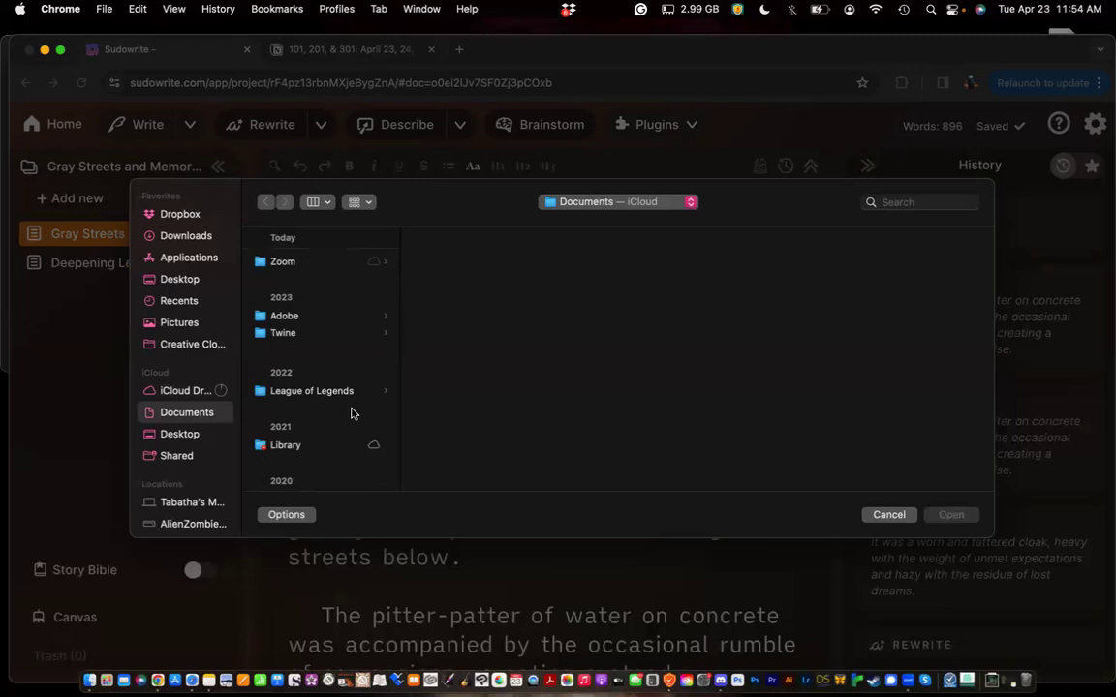
left_click(868, 521)
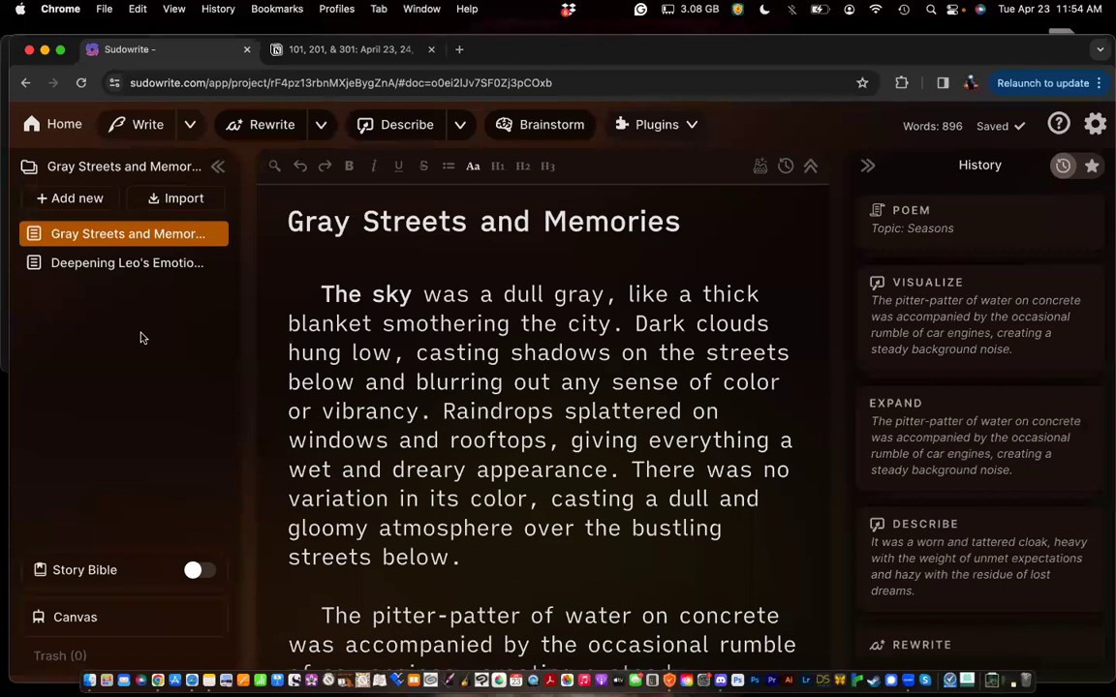
left_click(180, 199)
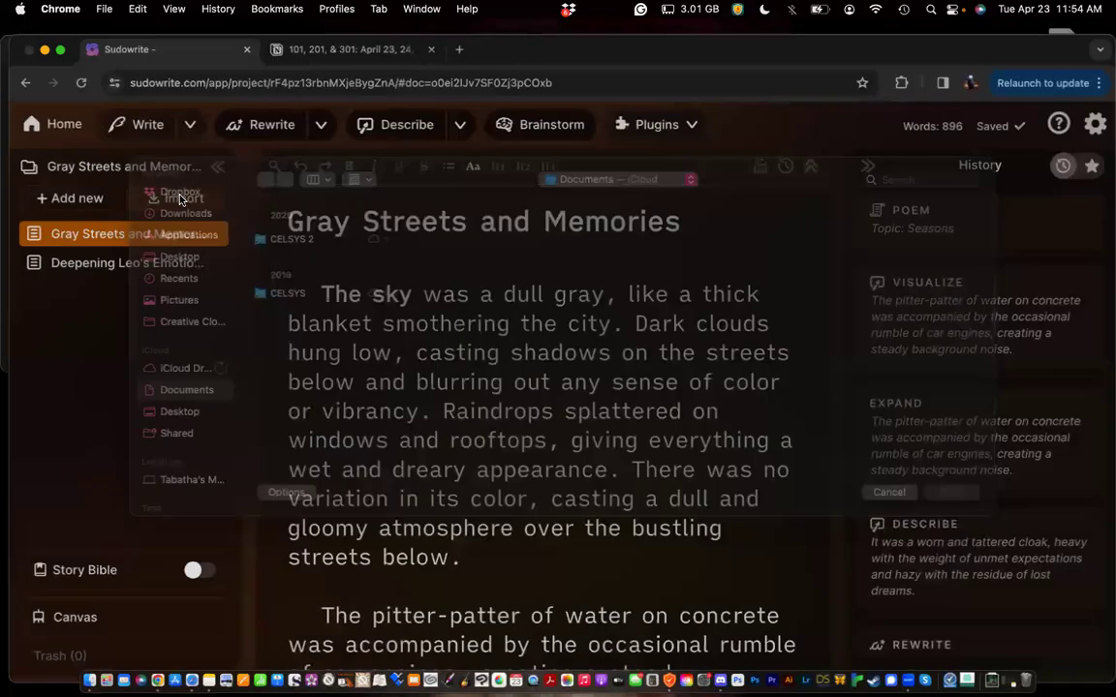
left_click(178, 392)
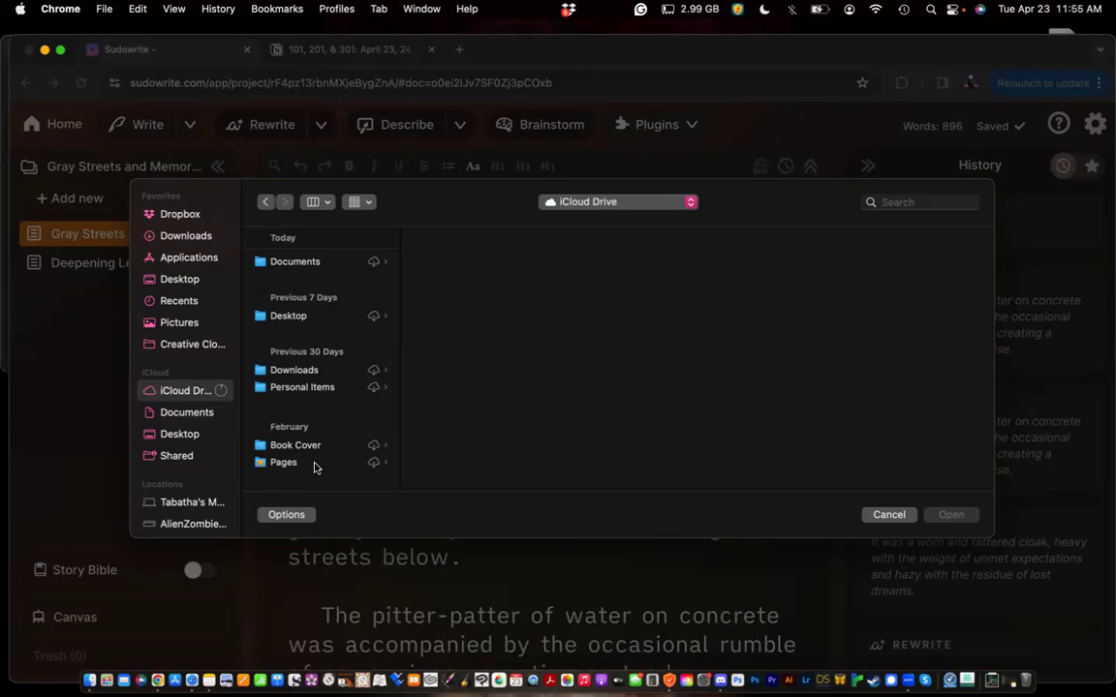
left_click(291, 463)
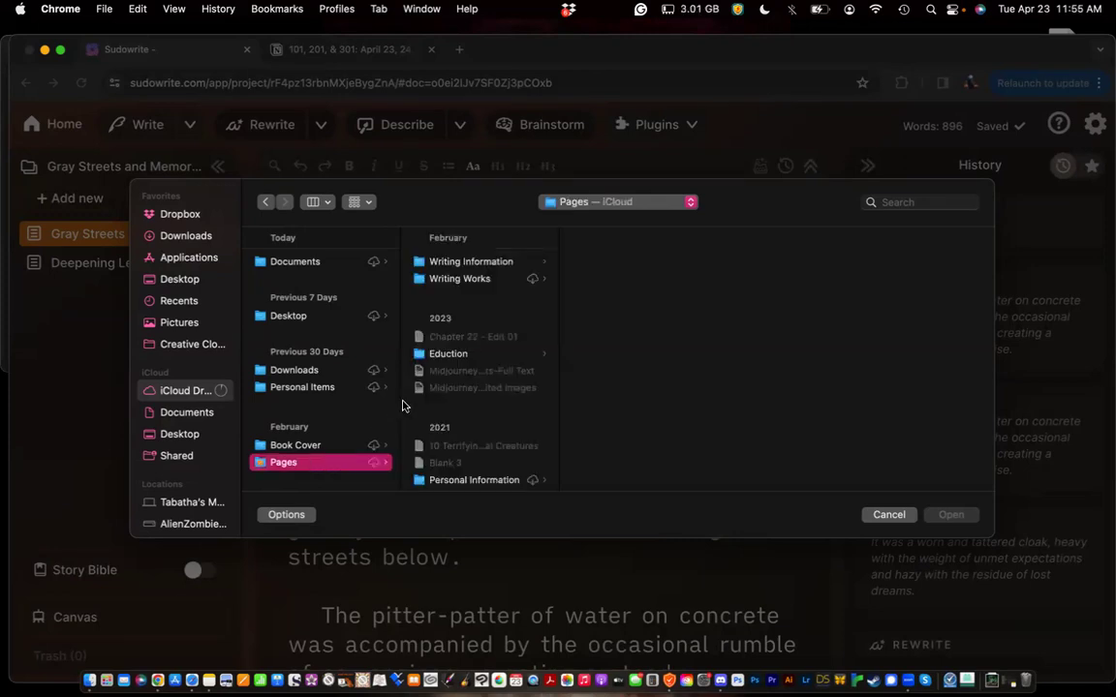
scroll(446, 419, "down", 5)
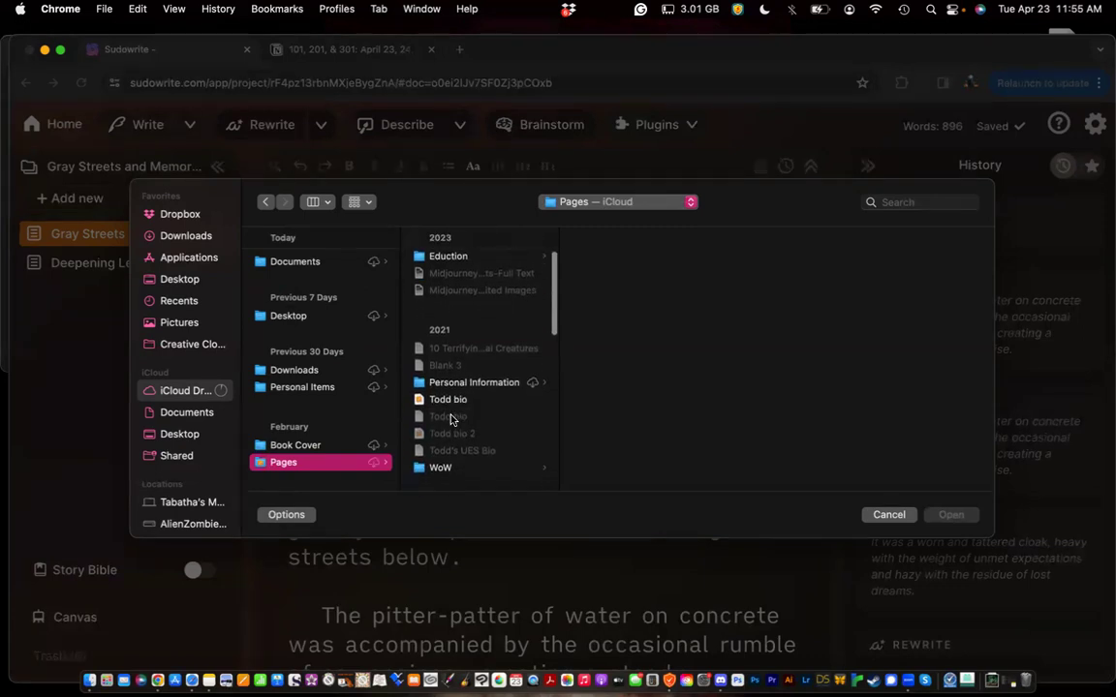
scroll(450, 418, "down", 2)
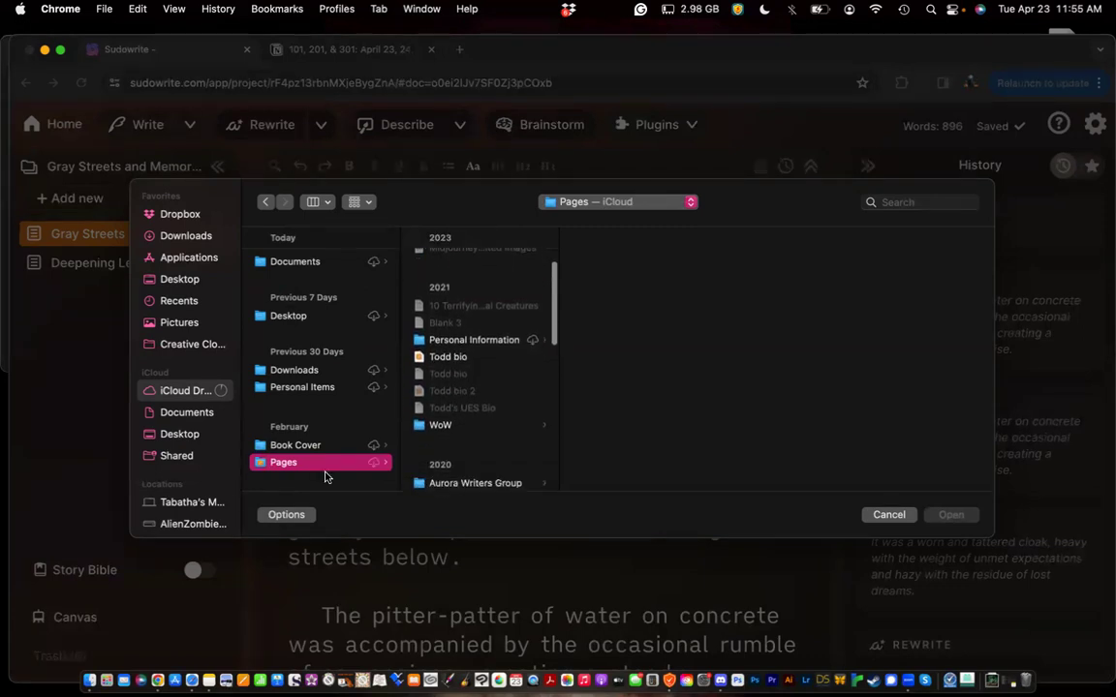
scroll(416, 462, "down", 4)
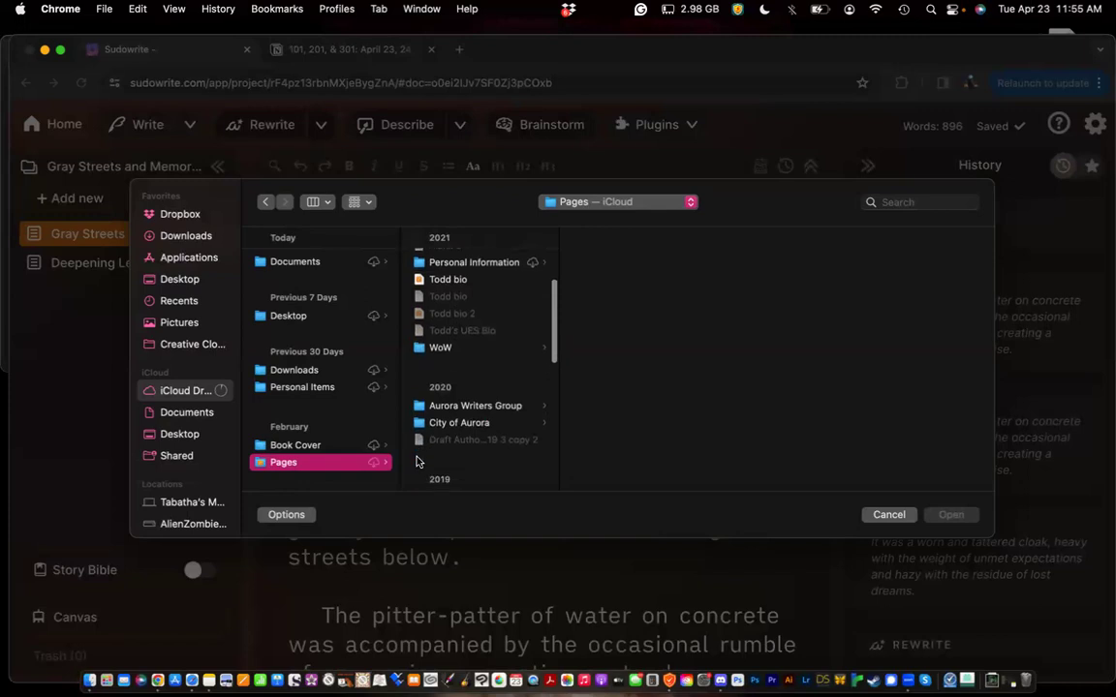
scroll(417, 462, "down", 5)
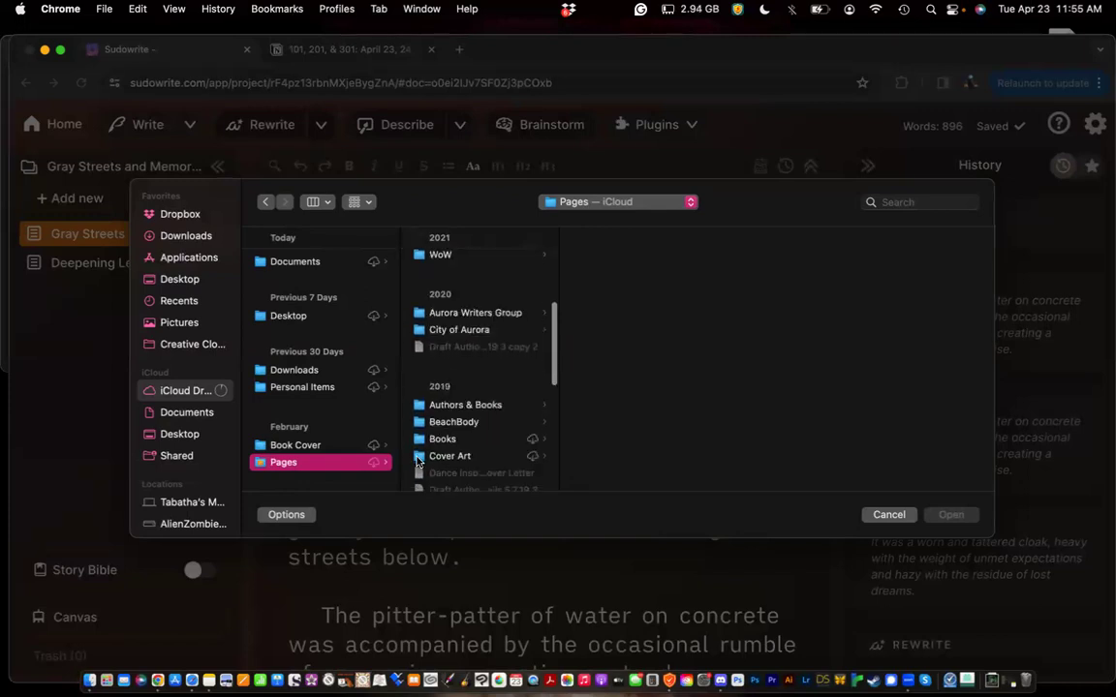
scroll(416, 462, "up", 7)
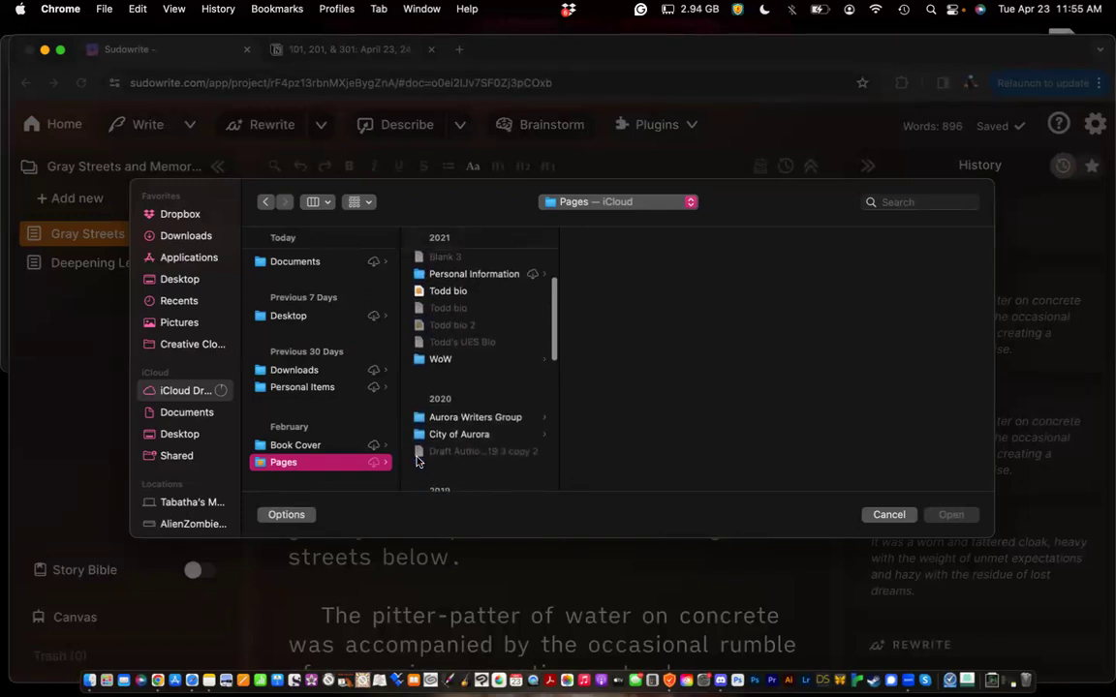
scroll(417, 462, "up", 5)
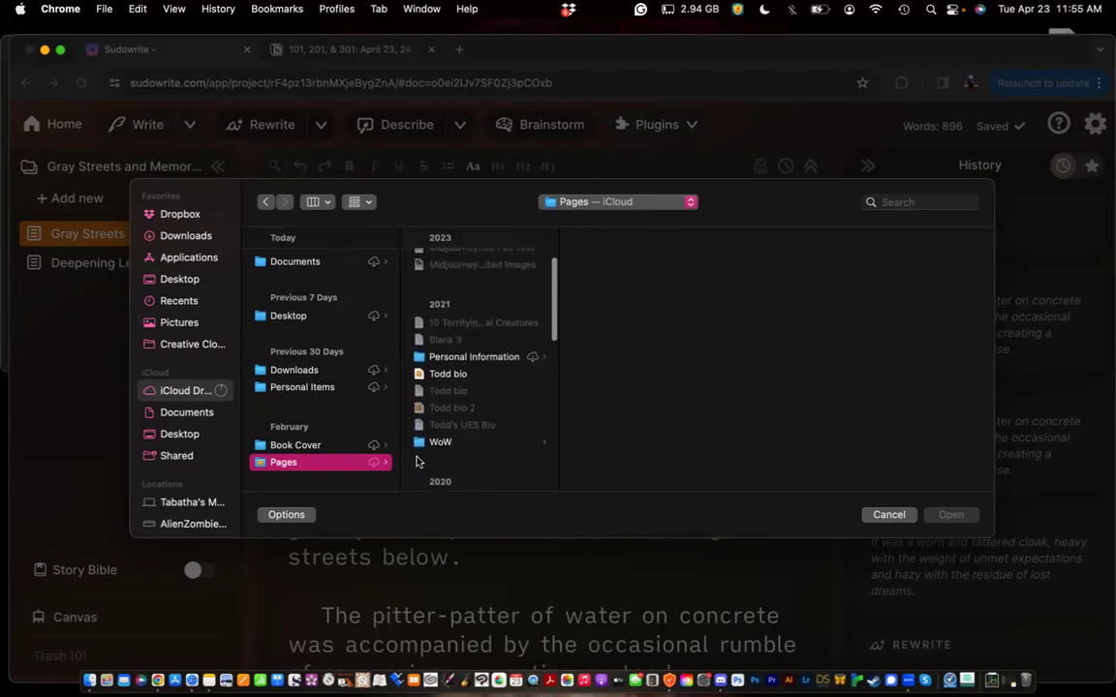
scroll(416, 462, "up", 3)
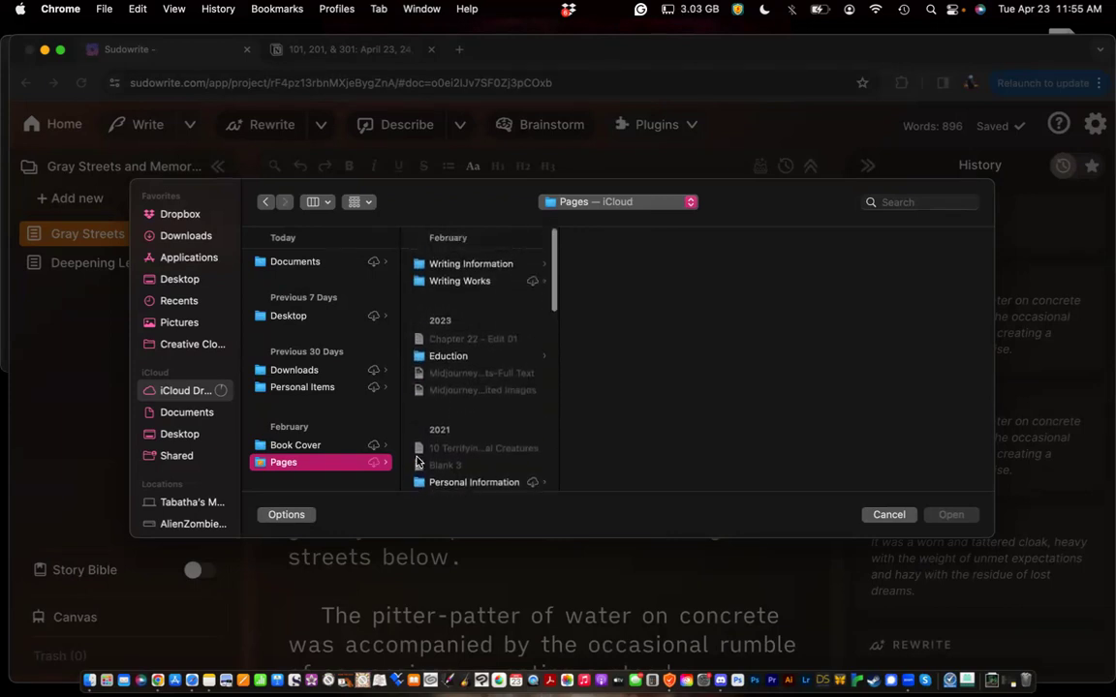
Look in Writing Works at the M/M Romance, HET Romance and The Curse of Sterling Manor folders, and cancel the import
left_click(452, 279)
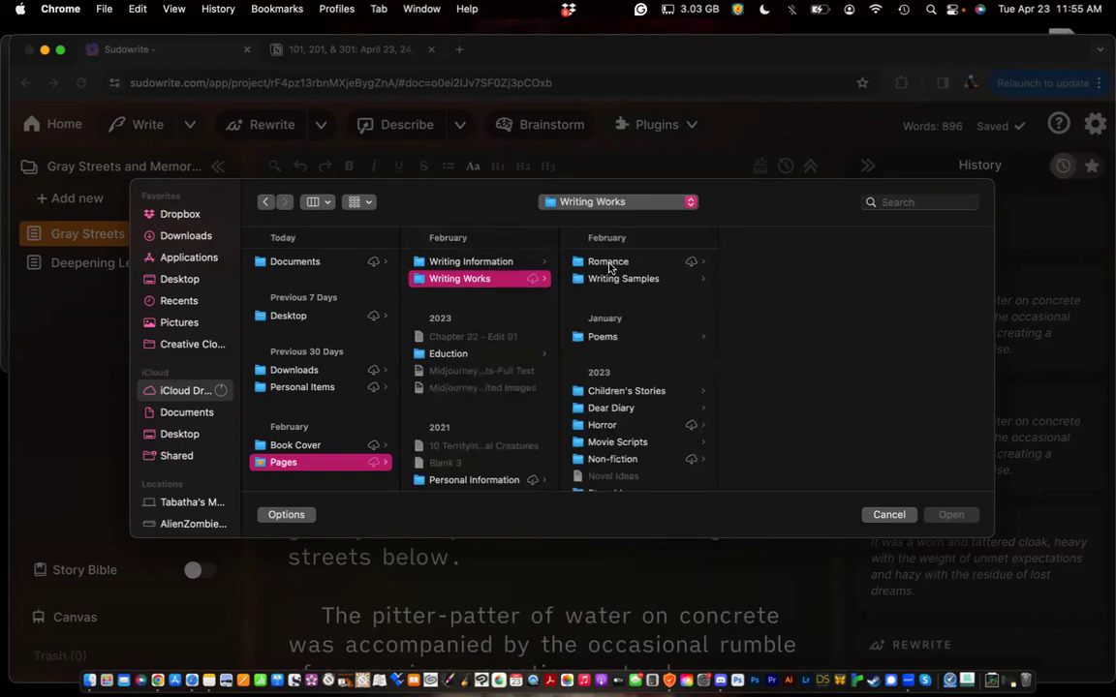
left_click(609, 263)
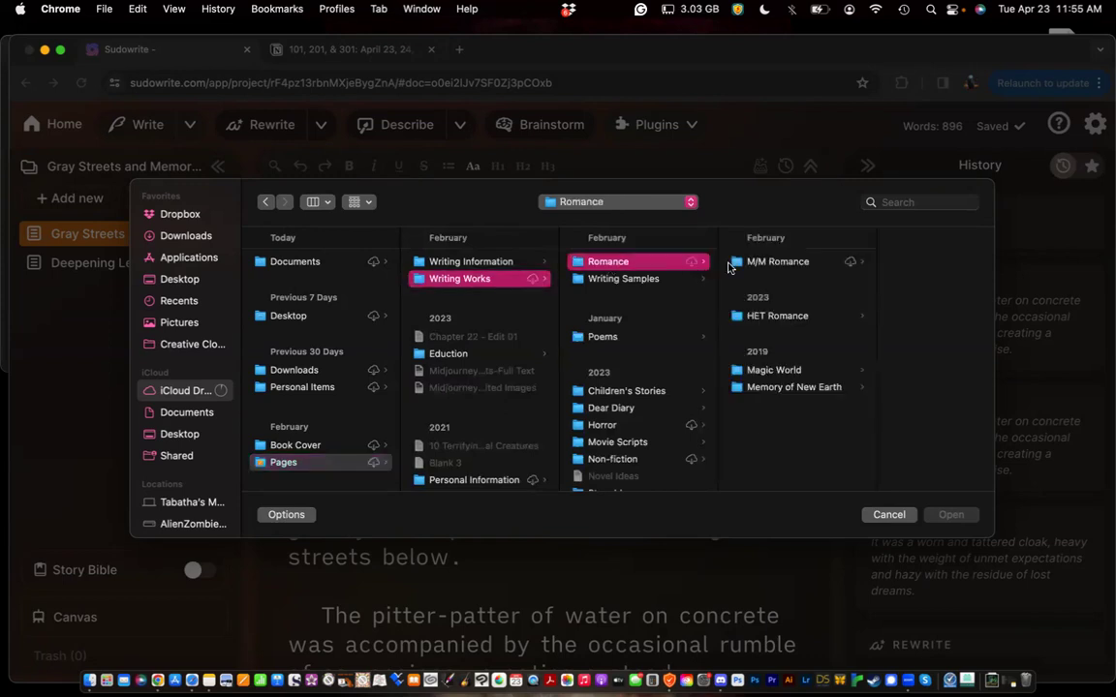
left_click(767, 261)
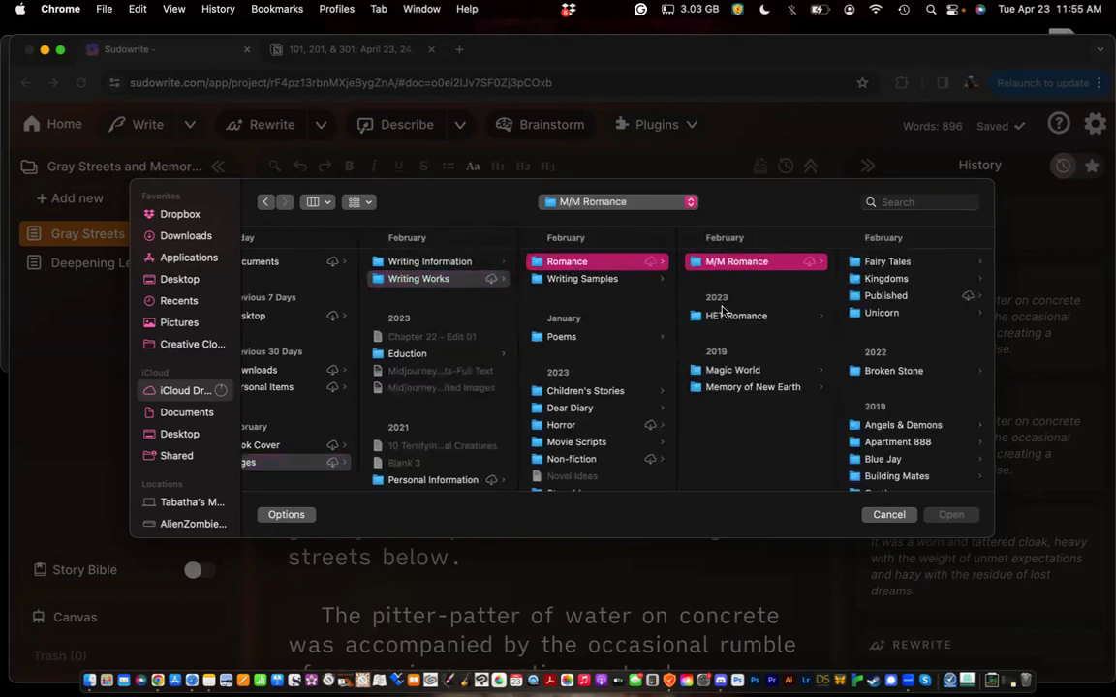
left_click(724, 314)
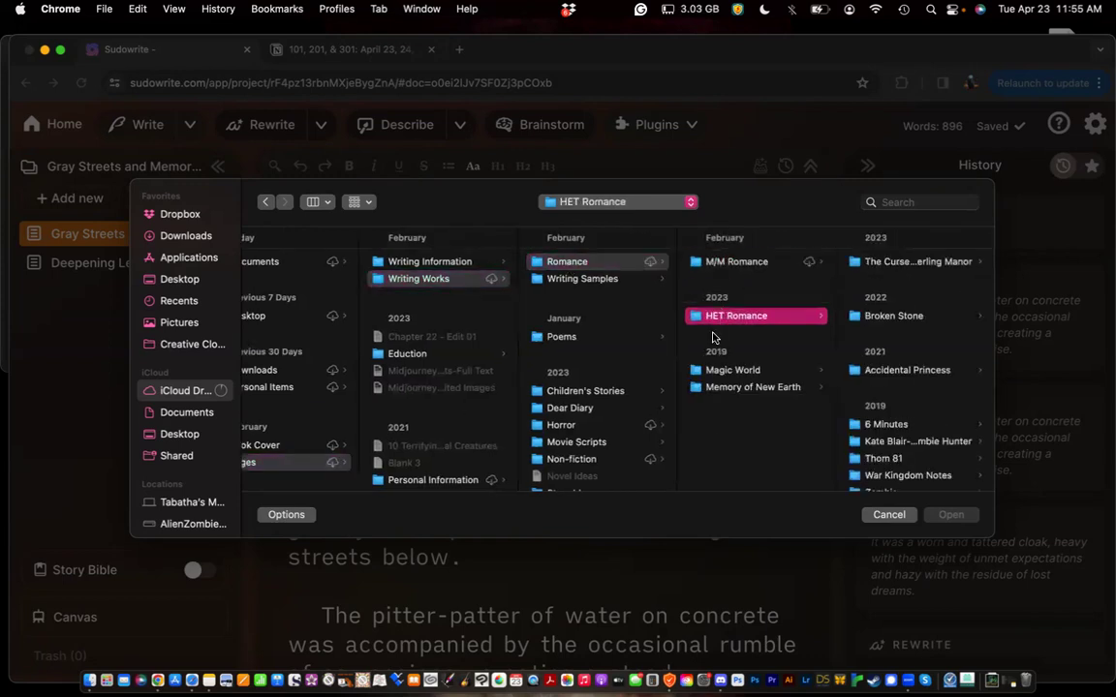
left_click(906, 262)
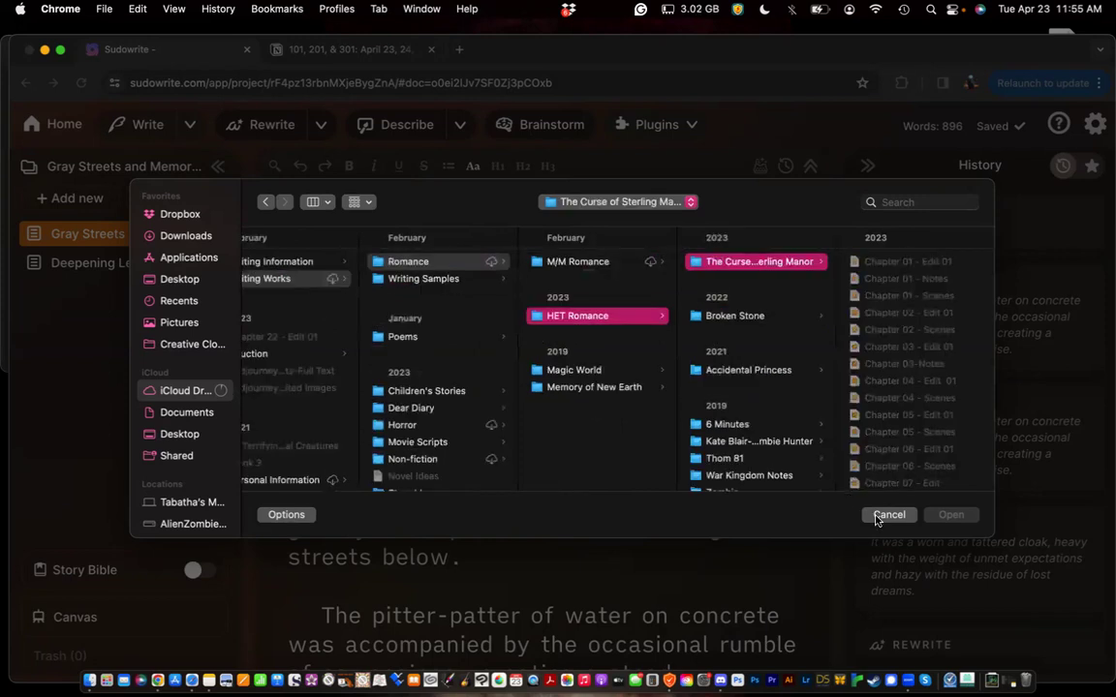
key("Escape")
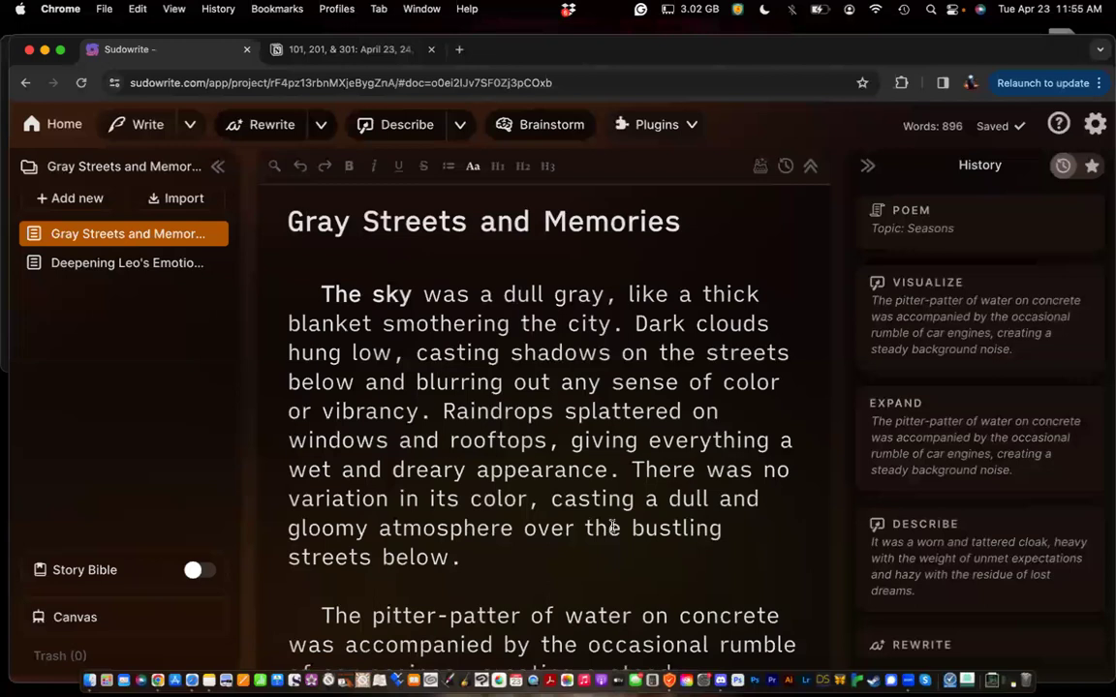
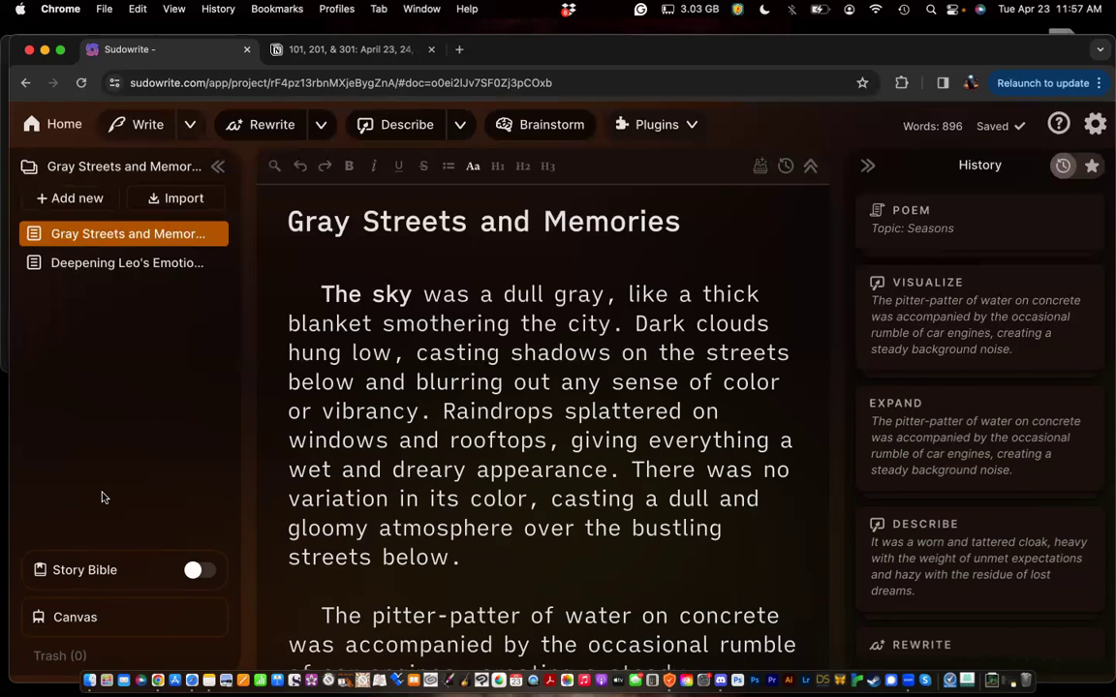
Browse the popular plugins in the Sudowrite plugin directory and open the Better Better Beats plugin's details
left_click(691, 126)
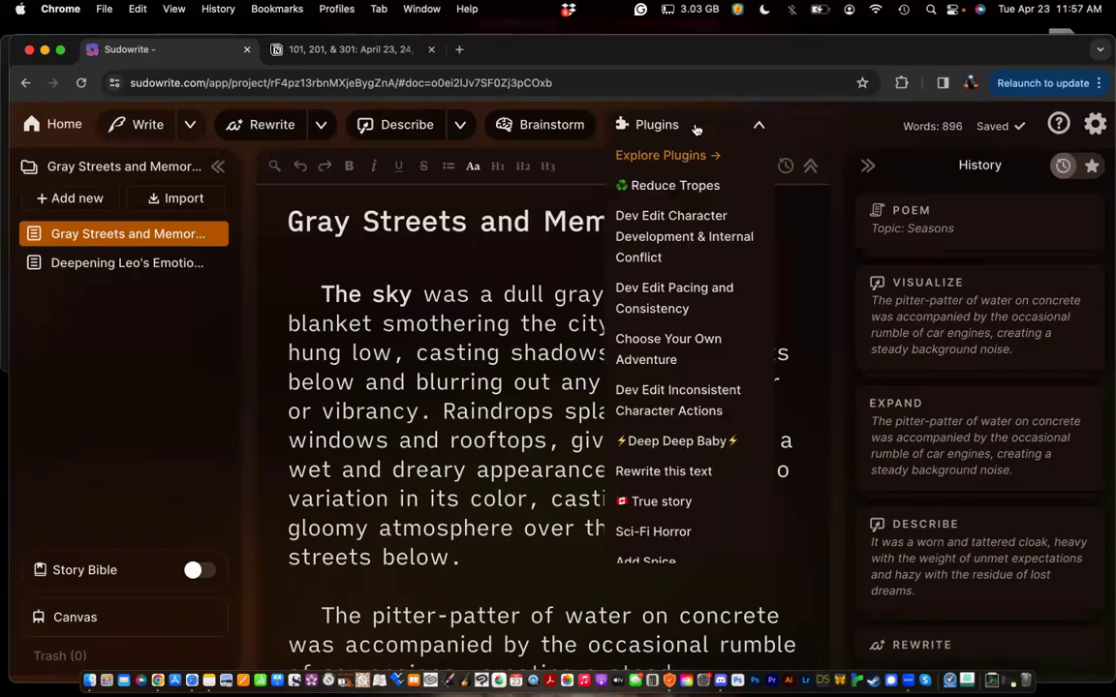
left_click(680, 156)
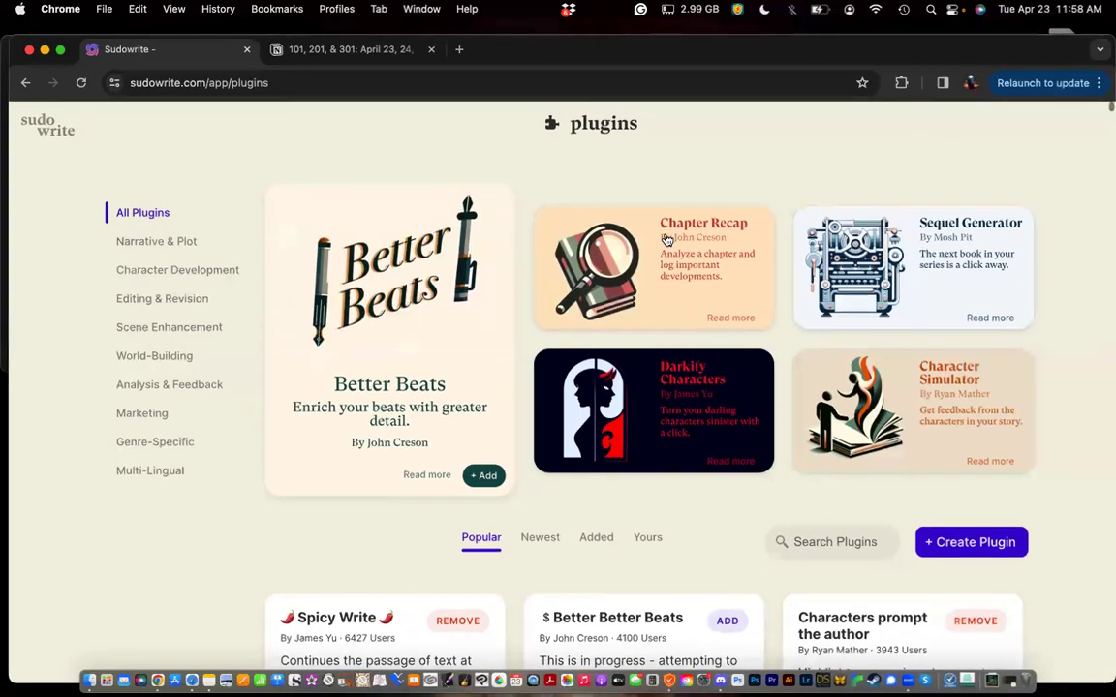
scroll(667, 240, "down", 1)
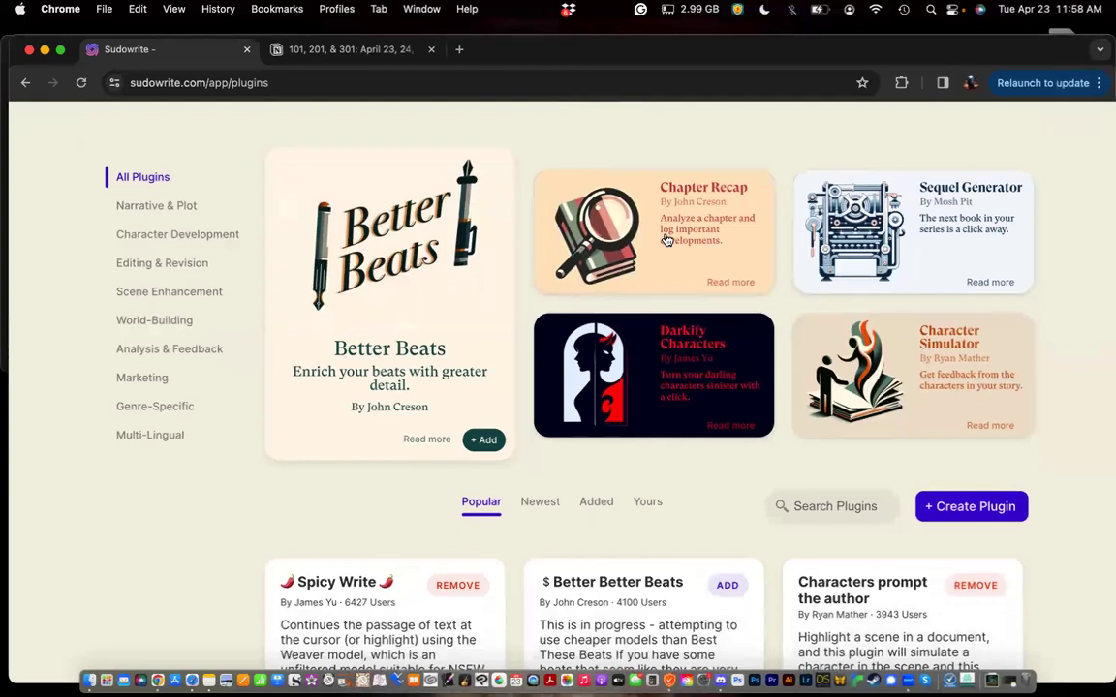
scroll(492, 499, "down", 3)
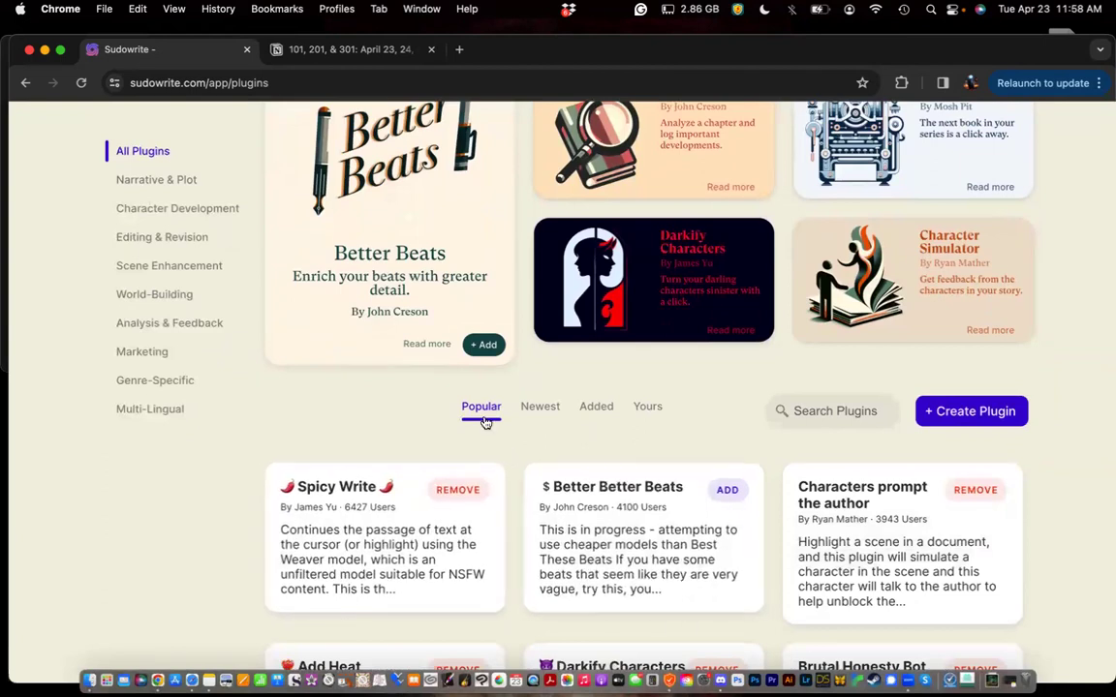
scroll(400, 579, "up", 1)
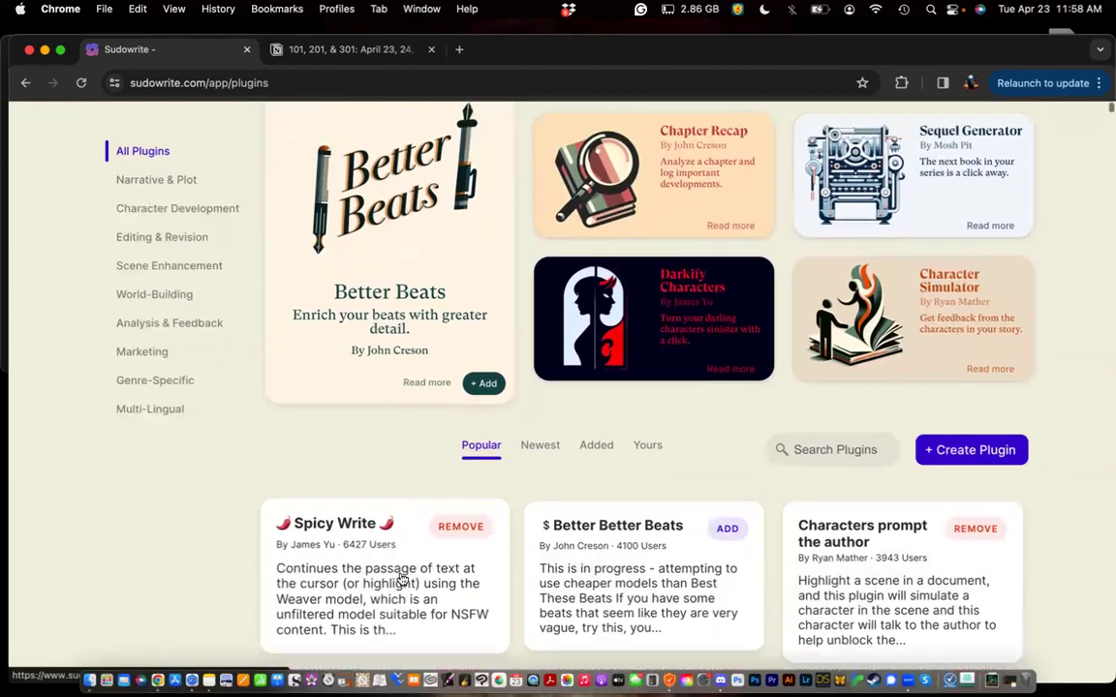
scroll(388, 542, "down", 2)
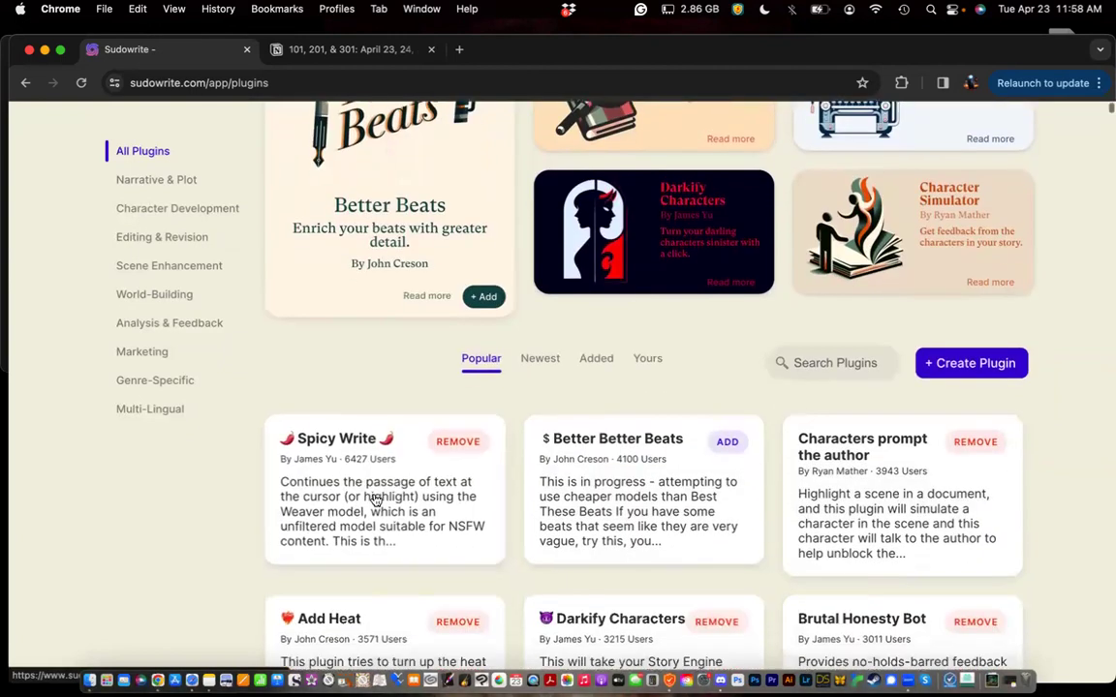
left_click(671, 470)
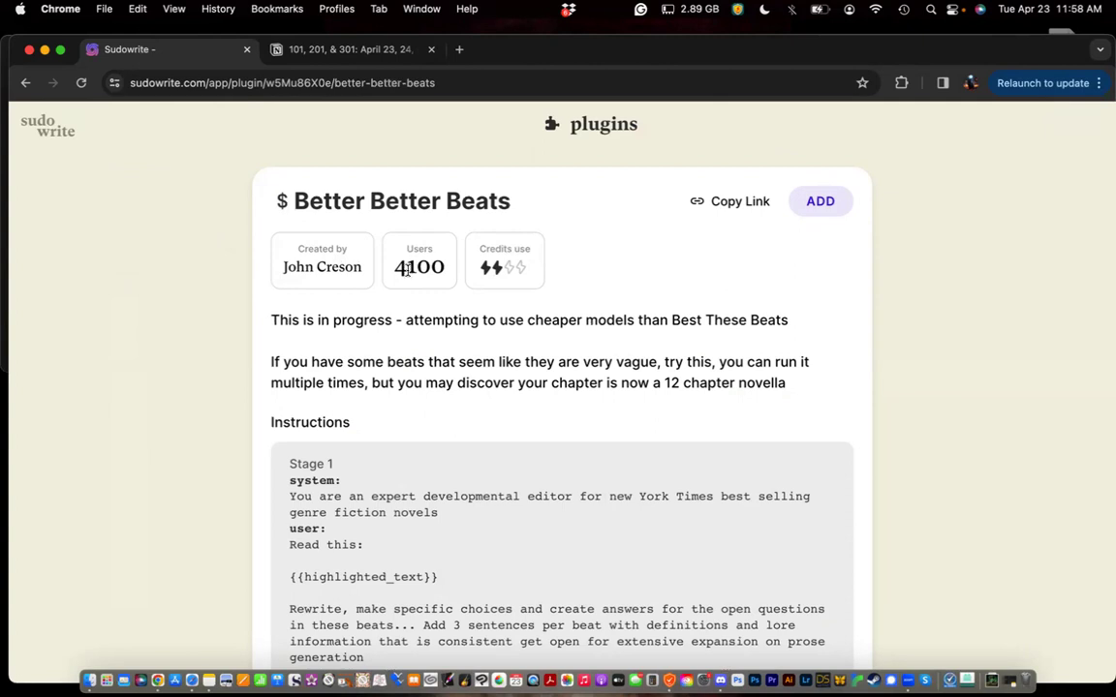
Return to the plugin directory, browse the Character Development category and open the Darkify Characters plugin's details
left_click_drag(393, 271, 450, 274)
left_click(25, 85)
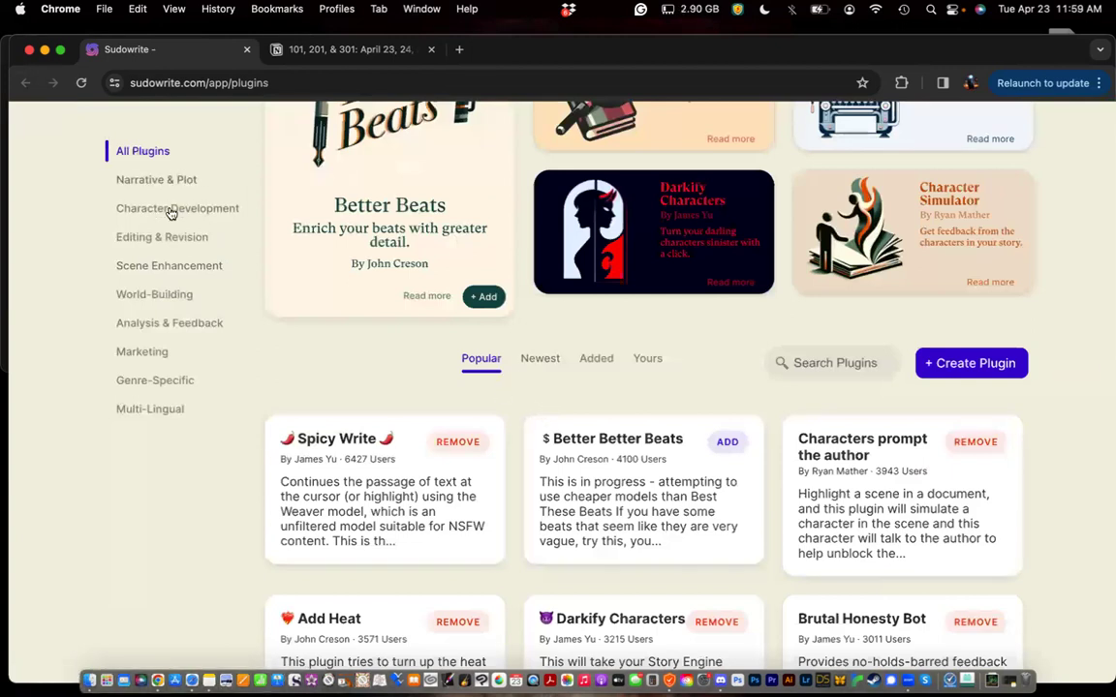
left_click(218, 216)
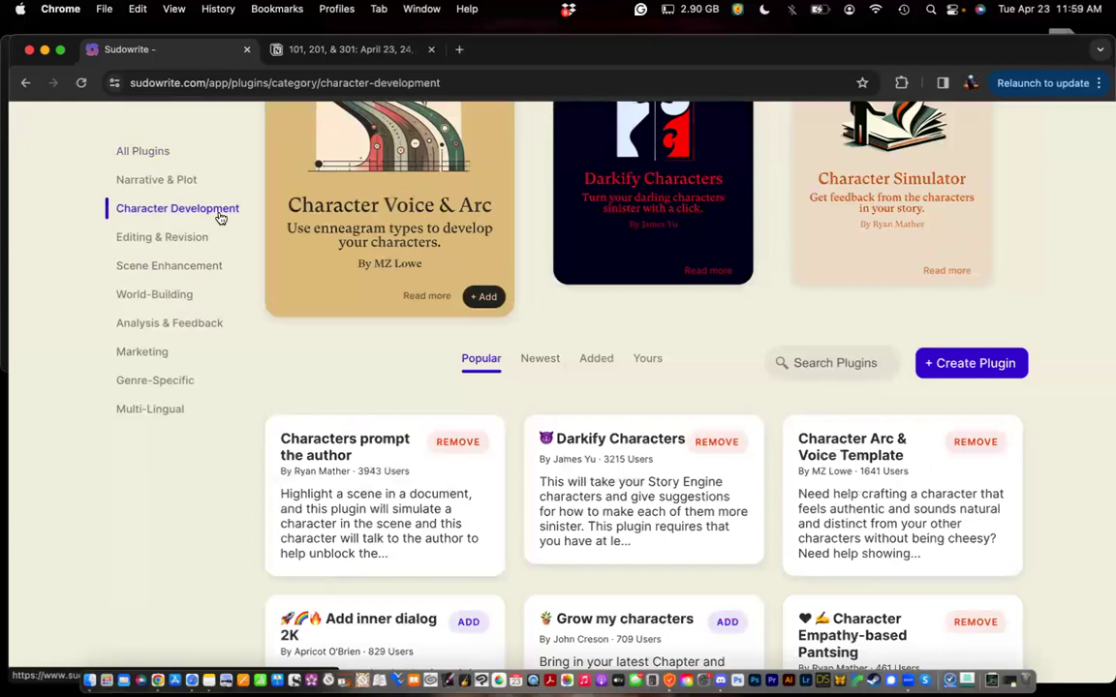
scroll(268, 460, "down", 2)
scroll(267, 460, "down", 1)
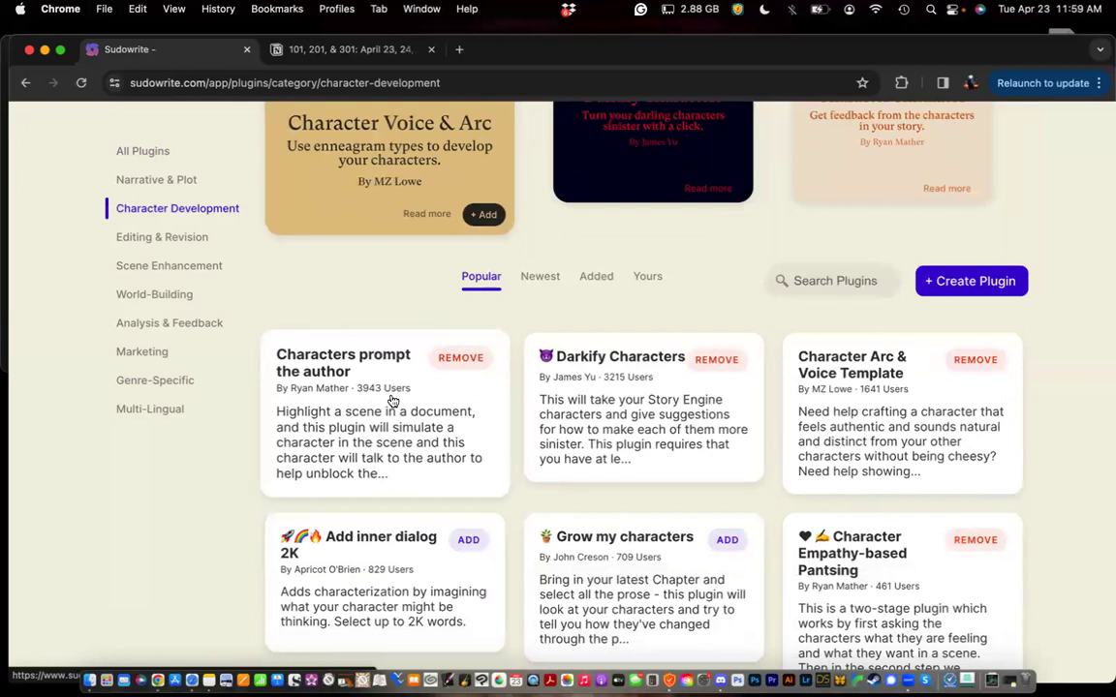
scroll(392, 400, "down", 1)
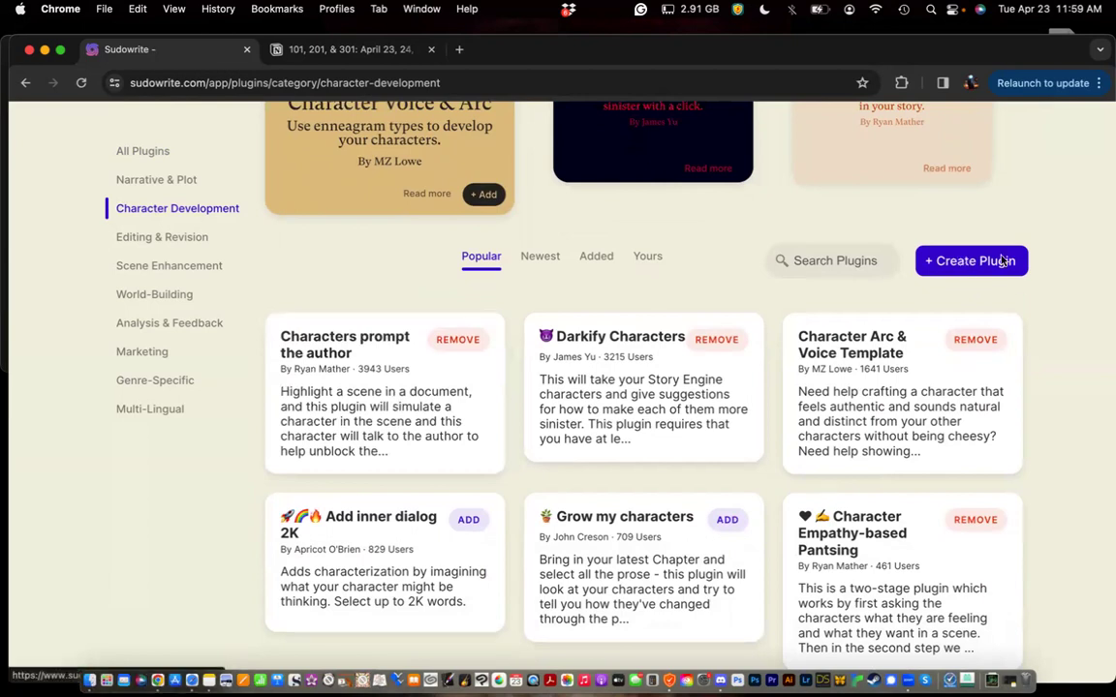
left_click(728, 448)
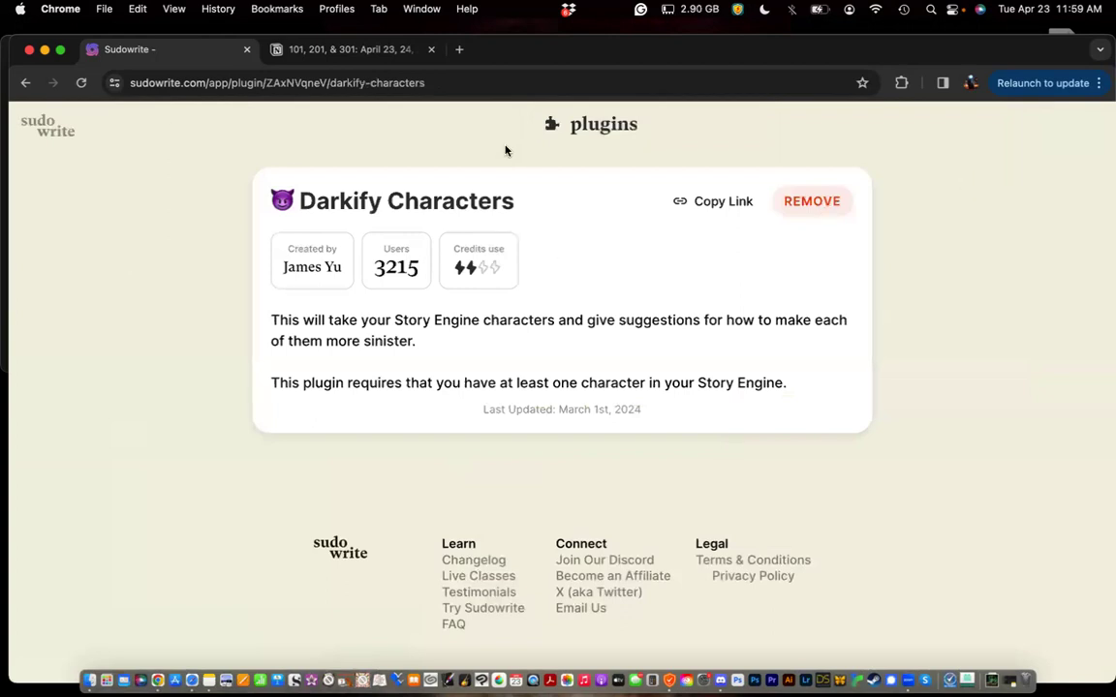
View the Sequel Generator plugin's details from the main plugin directory, and return to look over all plugins
left_click(604, 125)
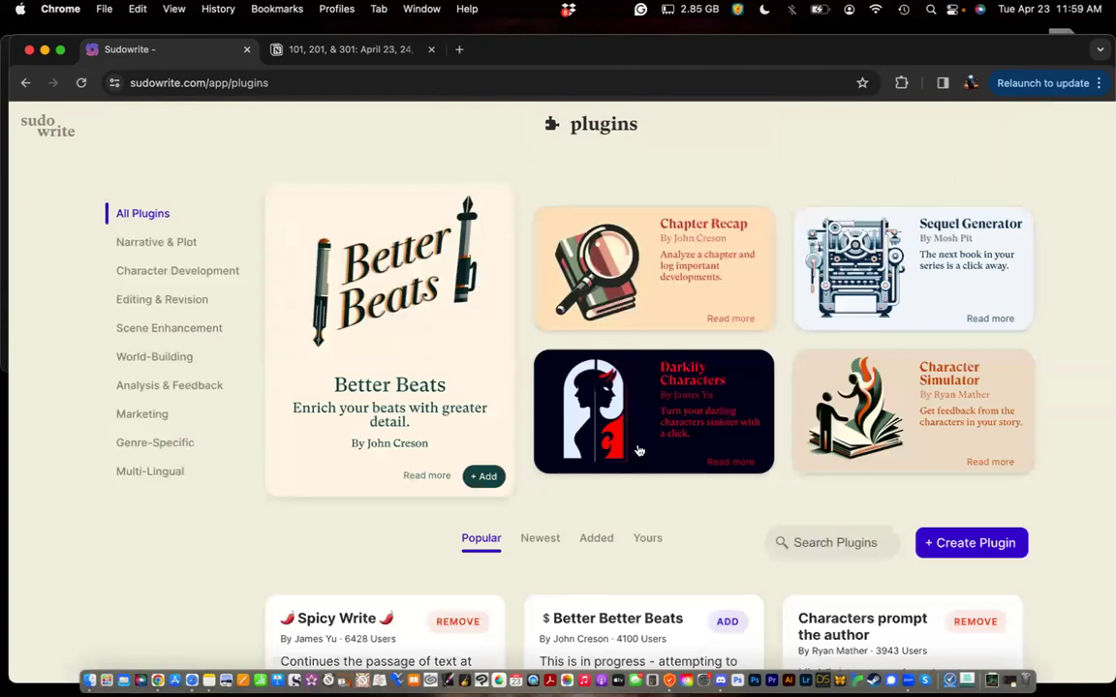
left_click(816, 280)
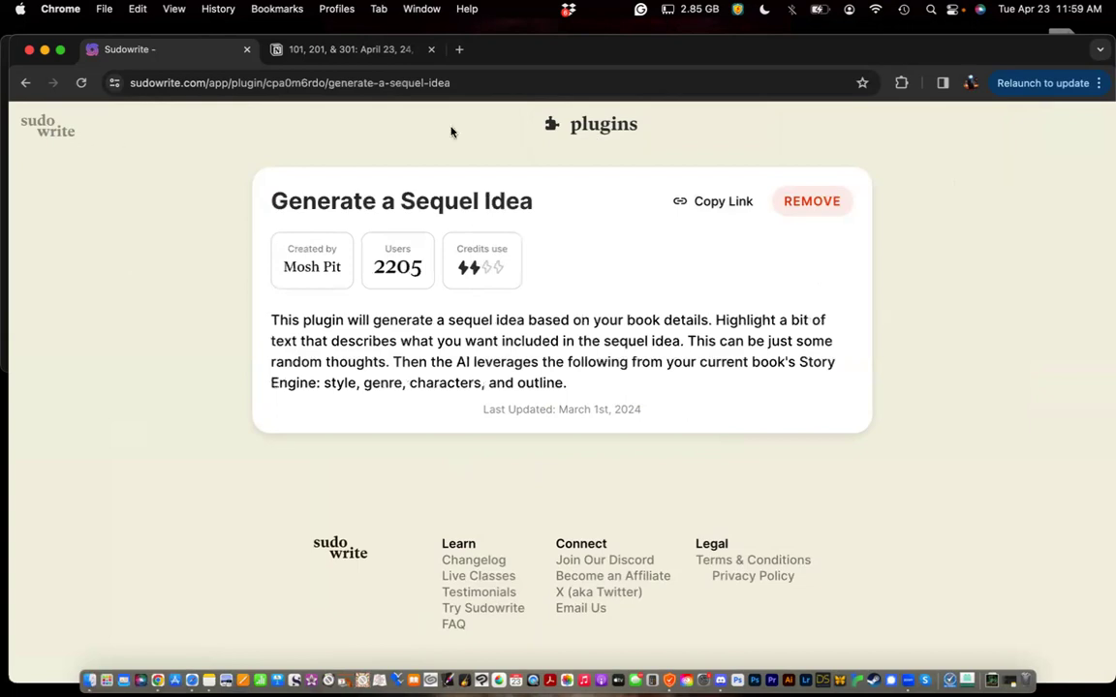
left_click(597, 131)
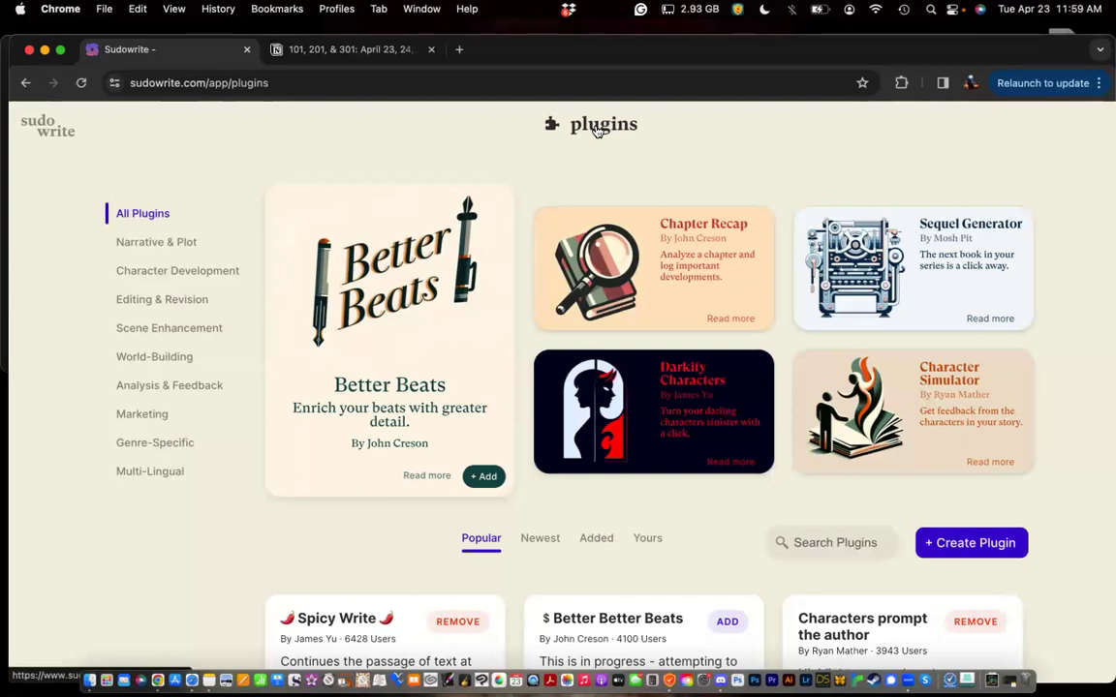
scroll(479, 291, "down", 3)
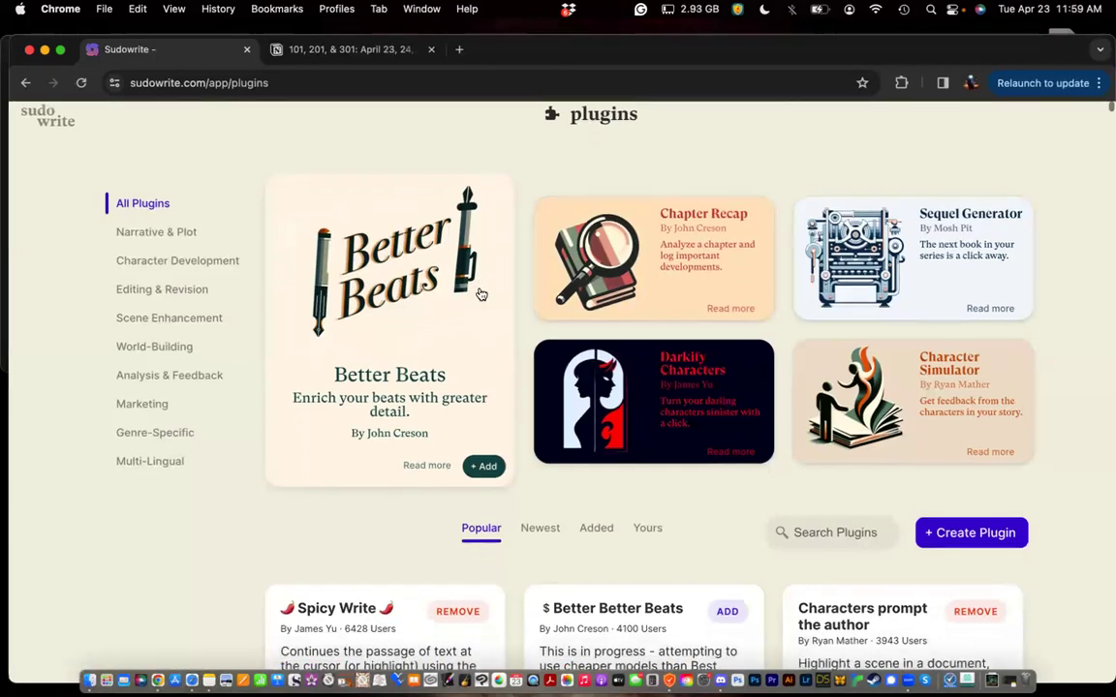
scroll(481, 292, "down", 1)
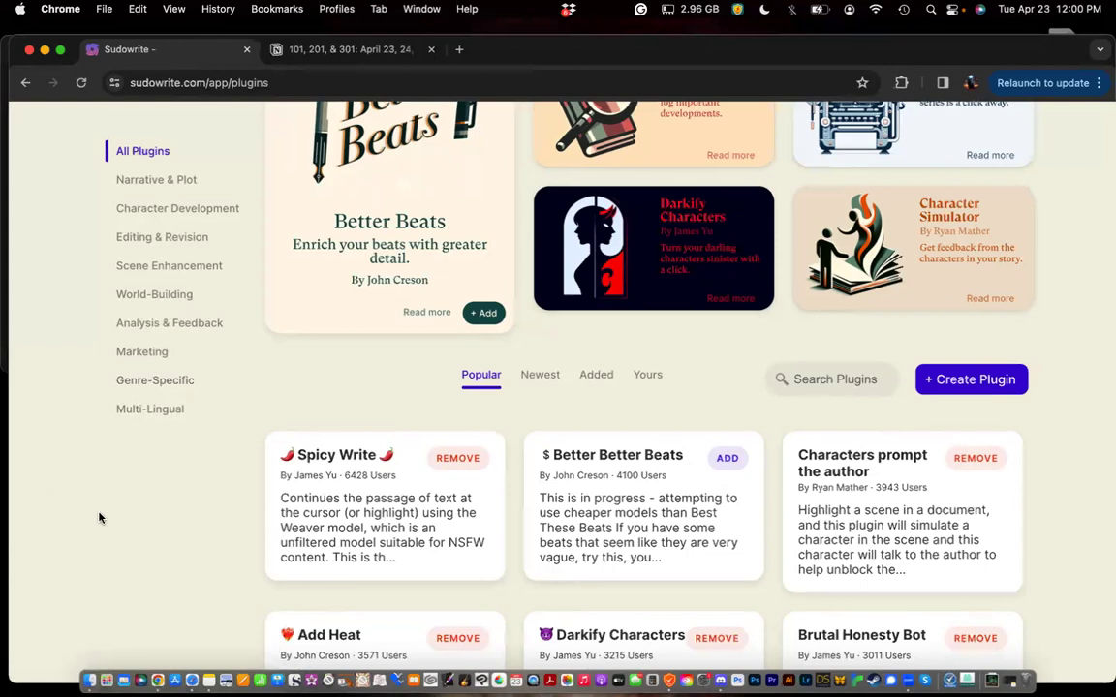
scroll(104, 493, "up", 5)
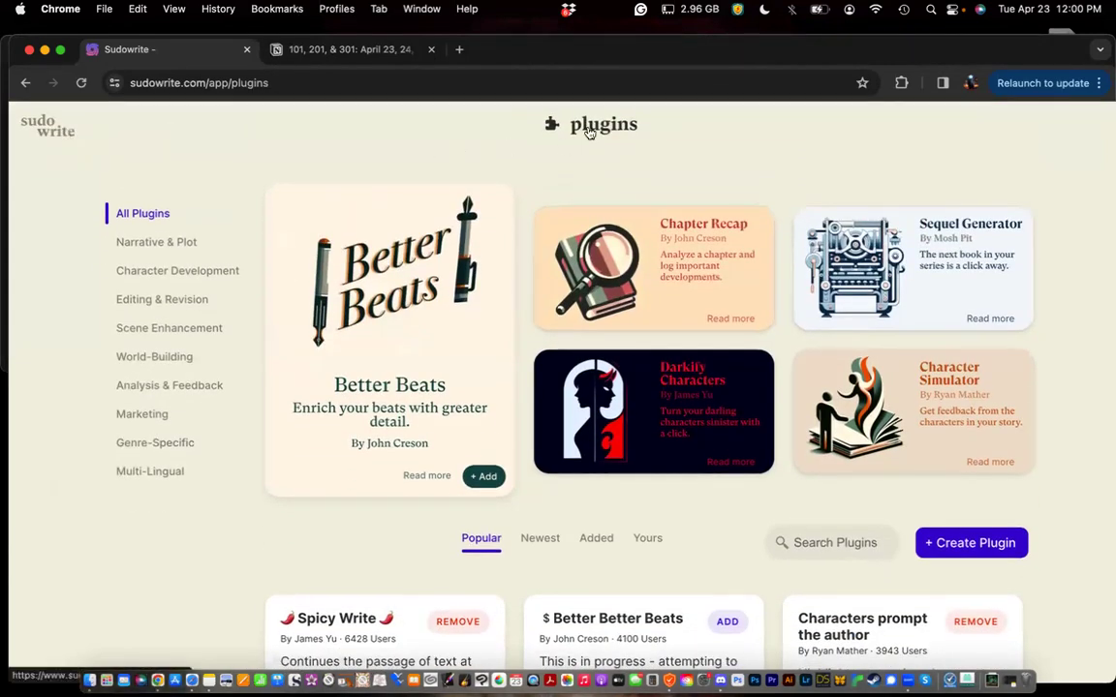
Leave the plugin directory for the Sudowrite home page and look over the project list
left_click(58, 132)
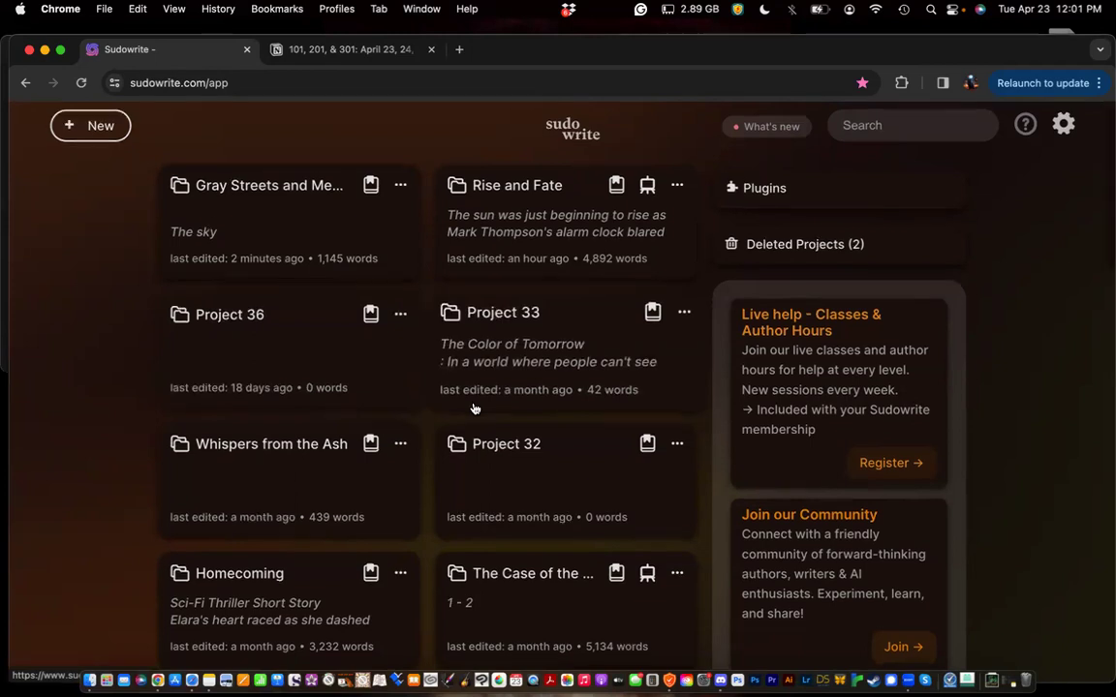
scroll(475, 409, "down", 1)
scroll(475, 408, "up", 1)
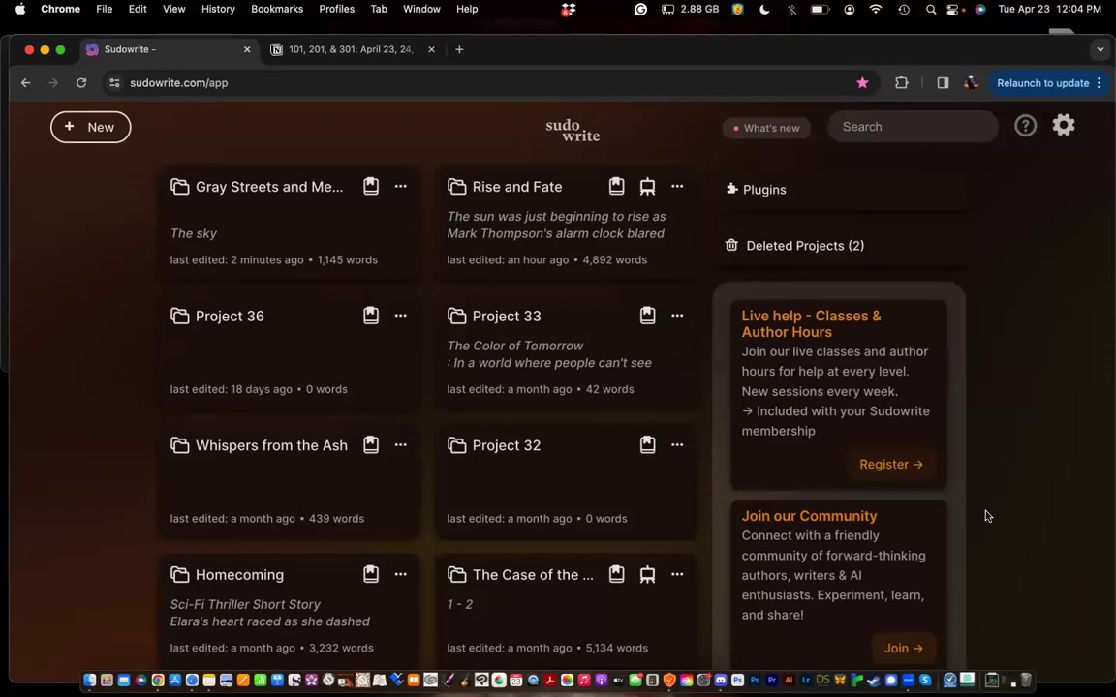
Show the help and support options, view the Sudowrite server's general channel in Discord, and return to Chrome to close the help options
left_click(1024, 126)
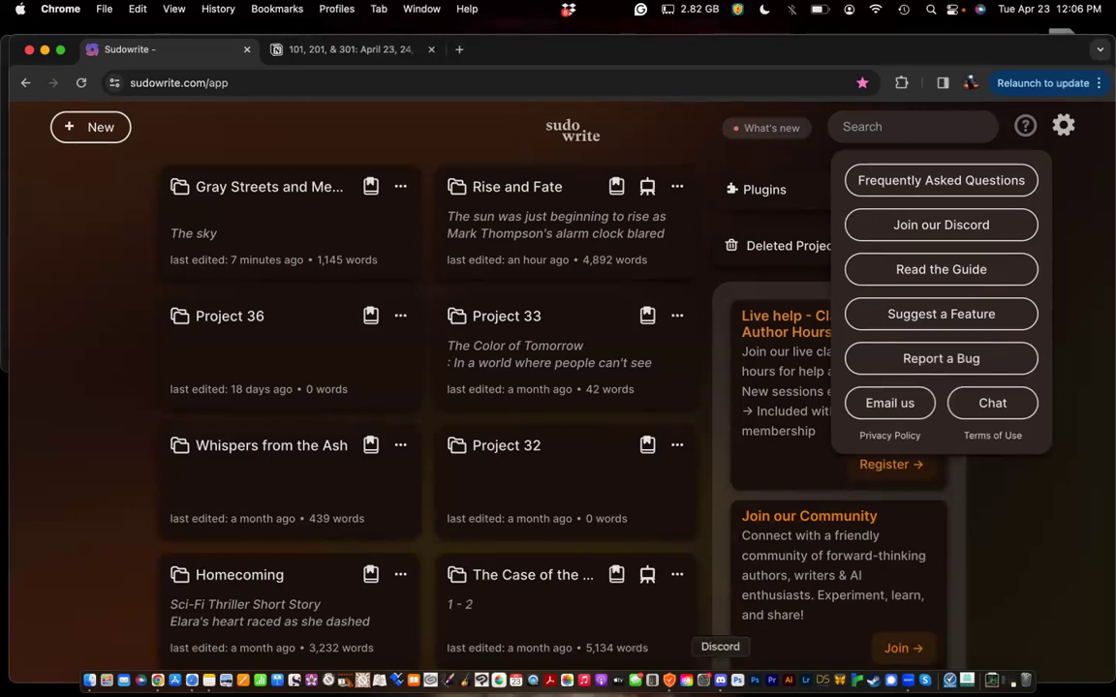
left_click(720, 680)
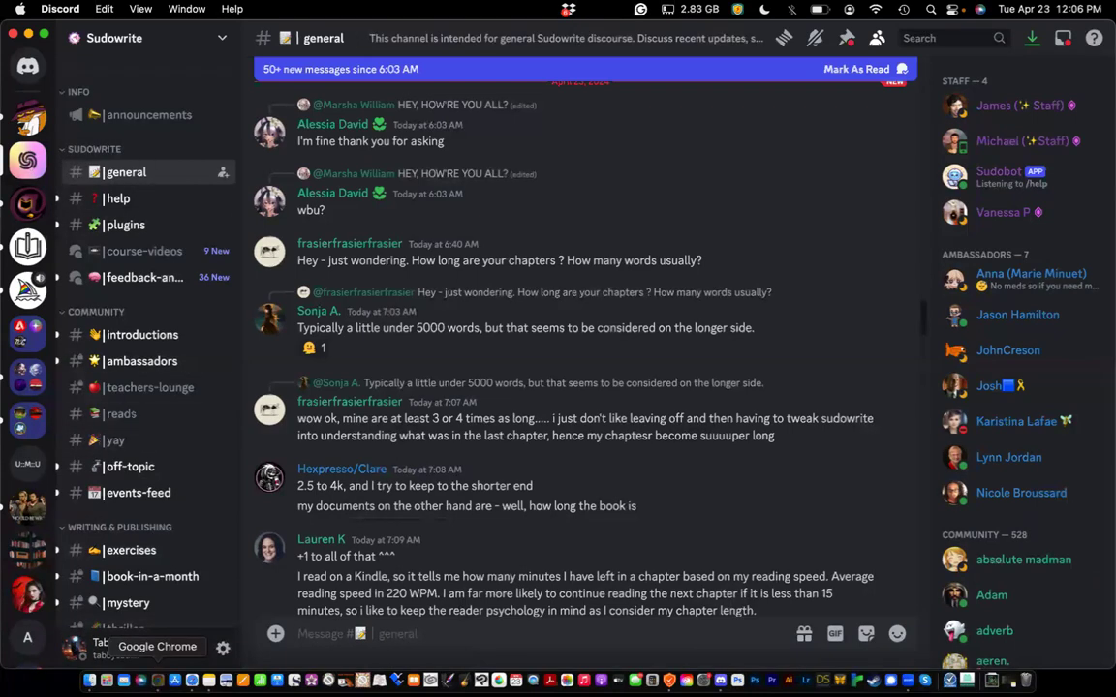
left_click(158, 681)
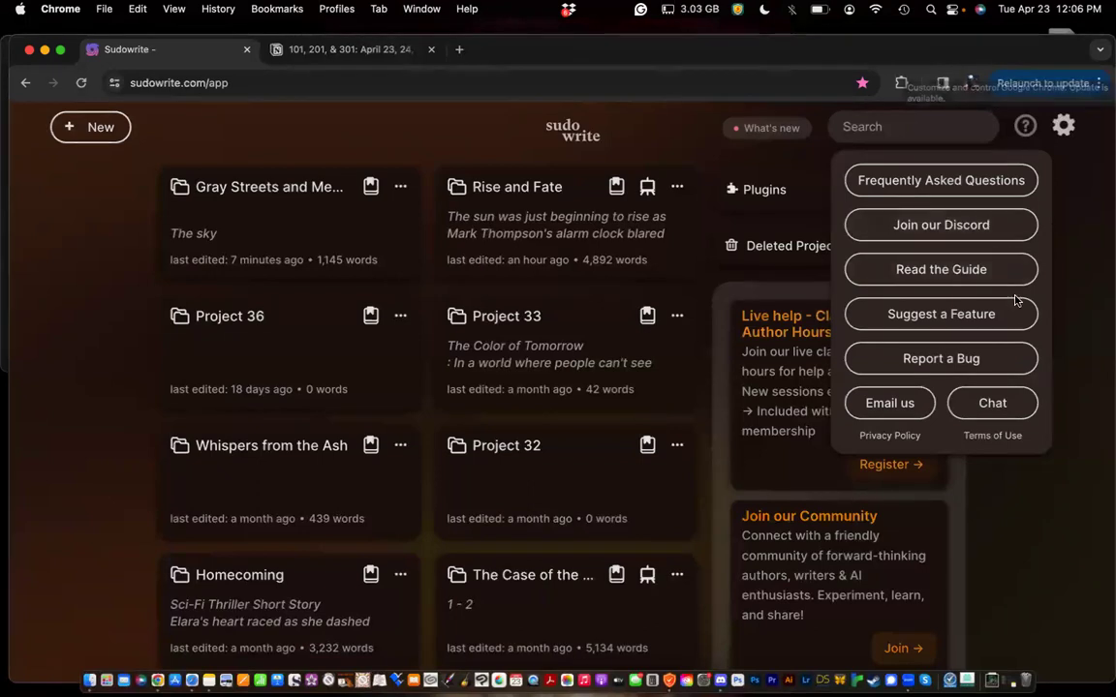
left_click(1062, 237)
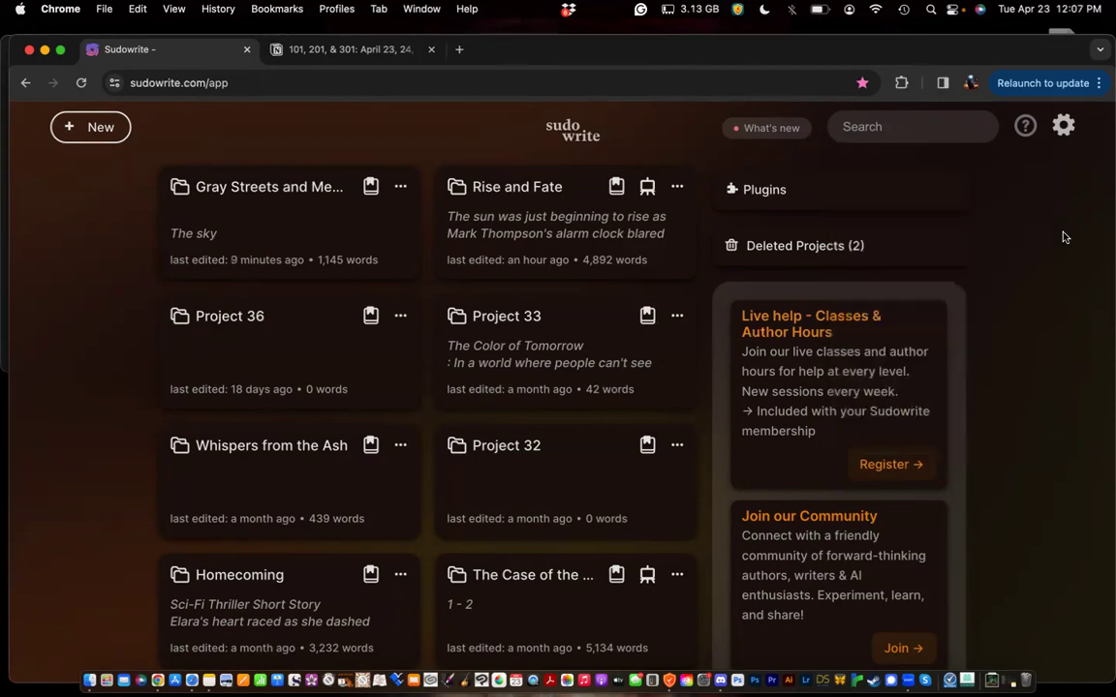